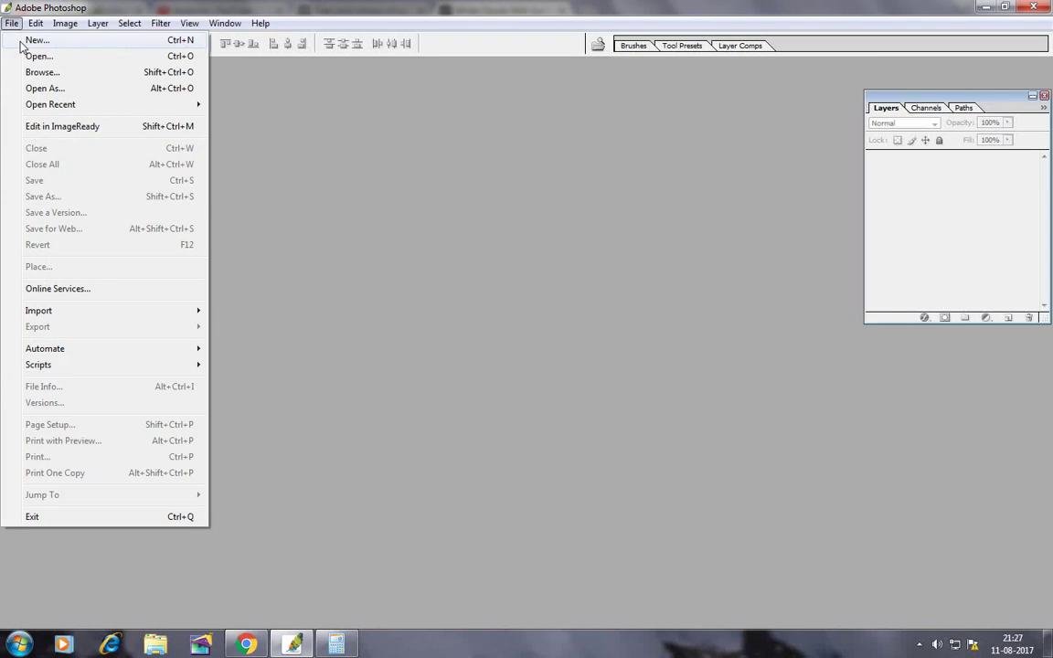
- Open man.jpeg and maximize its document window
click(27, 55)
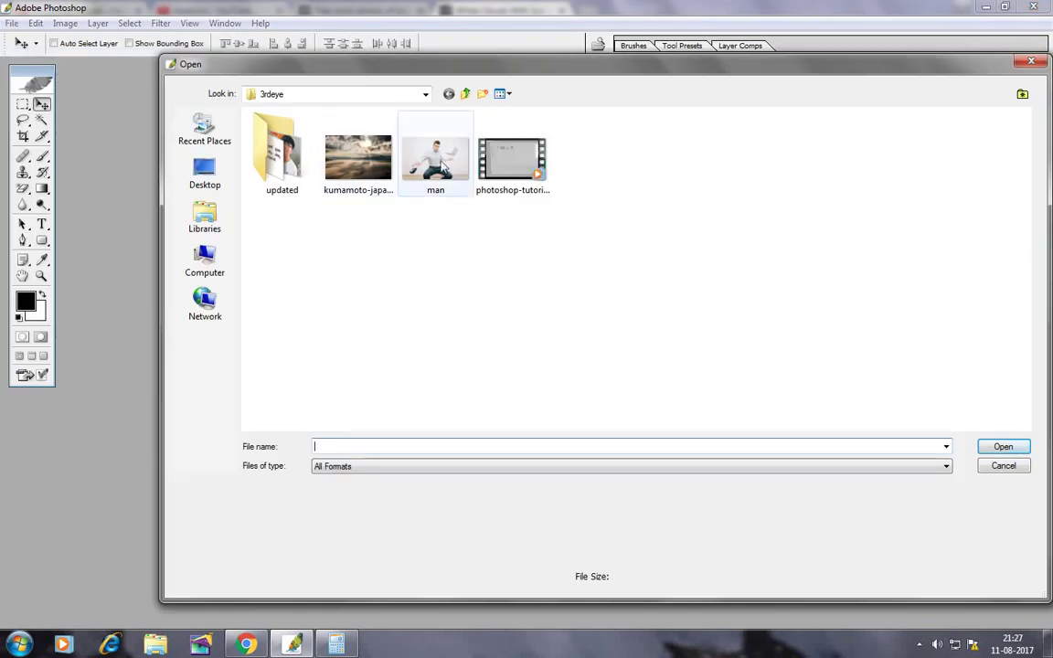
click(435, 156)
click(998, 447)
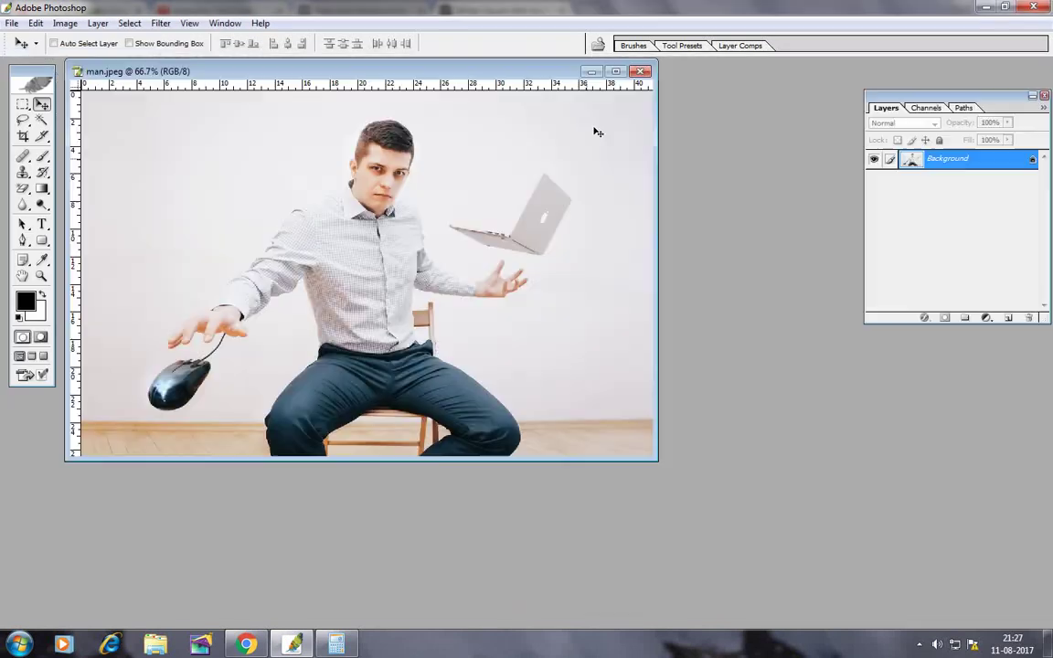
double_click(549, 69)
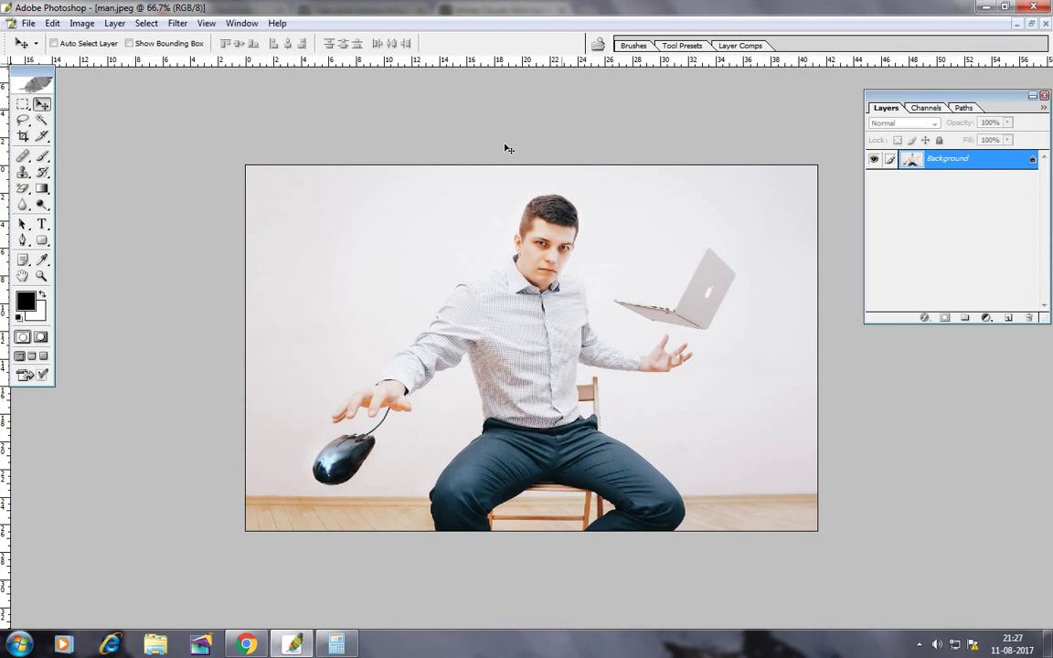
- Zoom to 300% and pan over the shirt, collar and trousers
click(41, 276)
click(406, 236)
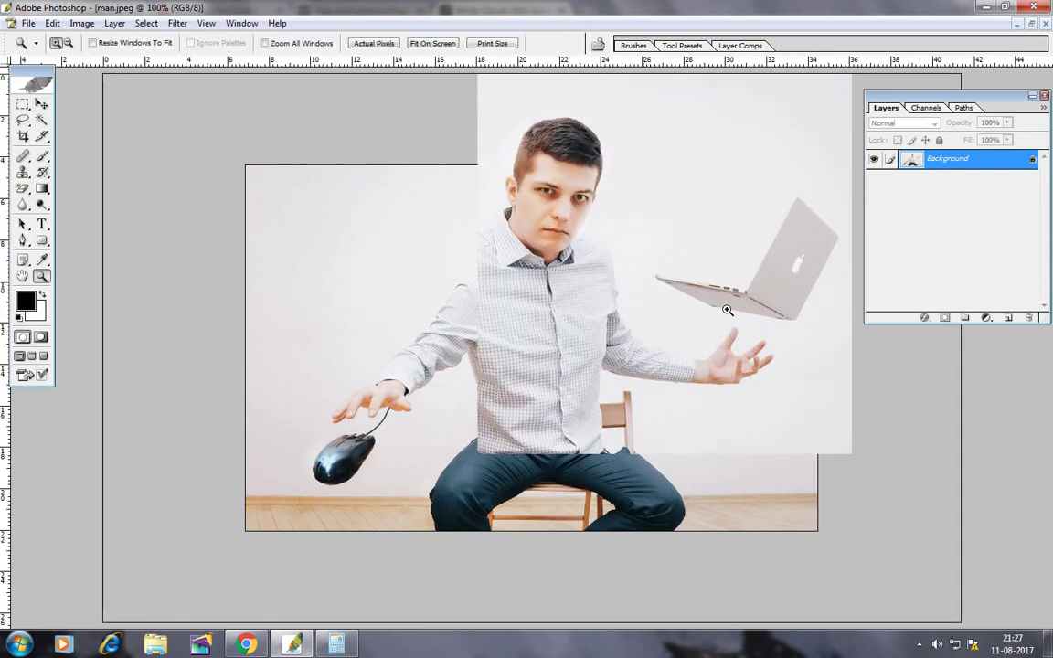
mouse_move(394, 424)
mouse_down()
mouse_move(434, 437)
mouse_move(409, 329)
mouse_up()
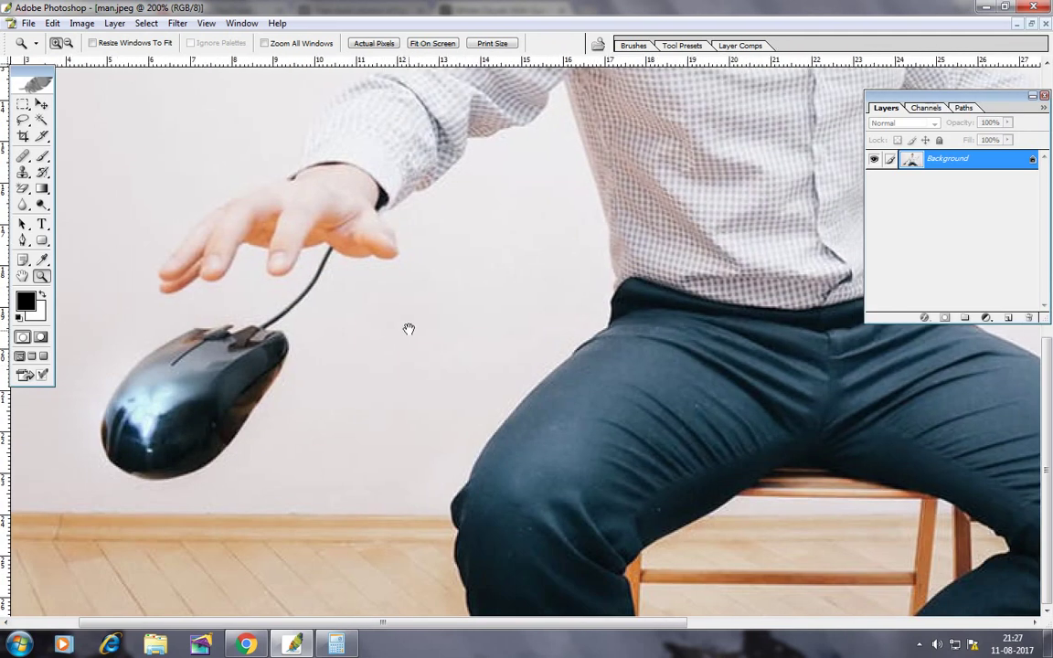
drag(434, 246, 437, 471)
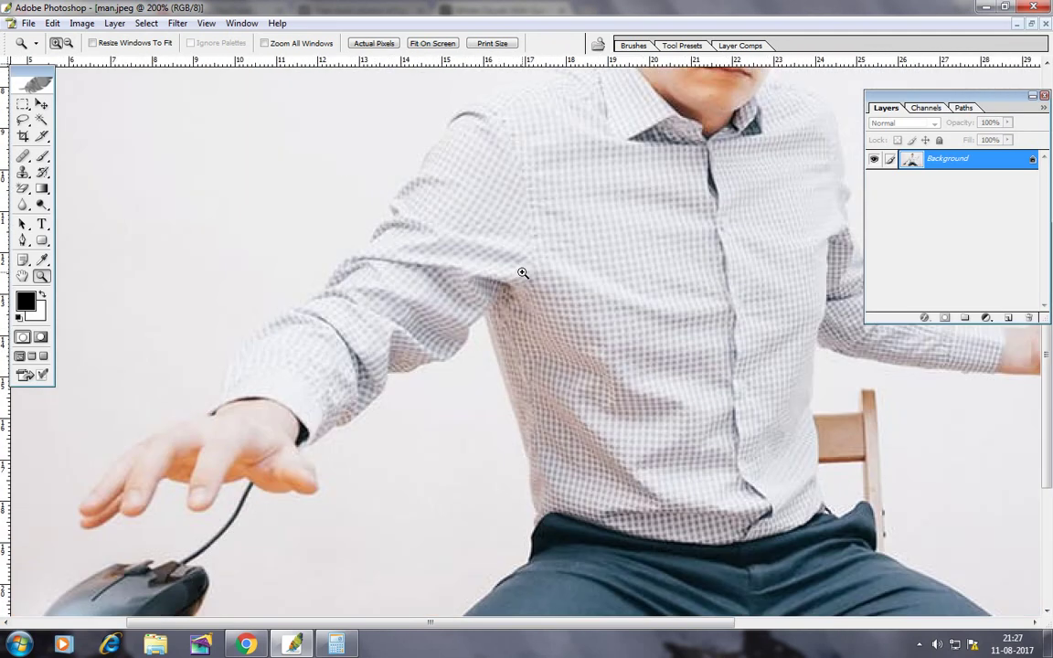
click(471, 247)
mouse_move(567, 230)
mouse_down()
mouse_move(535, 466)
mouse_move(452, 161)
mouse_up()
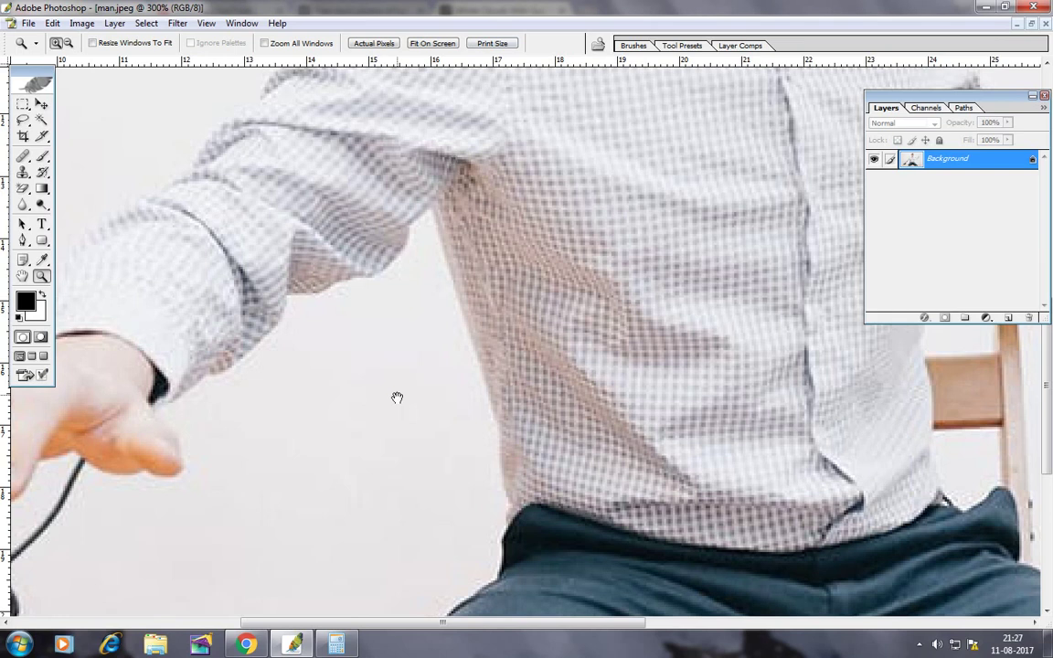
drag(398, 397, 464, 136)
- Trace a Freeform Pen path from the trouser leg's bottom up the trouser edge and shirt side
click(22, 240)
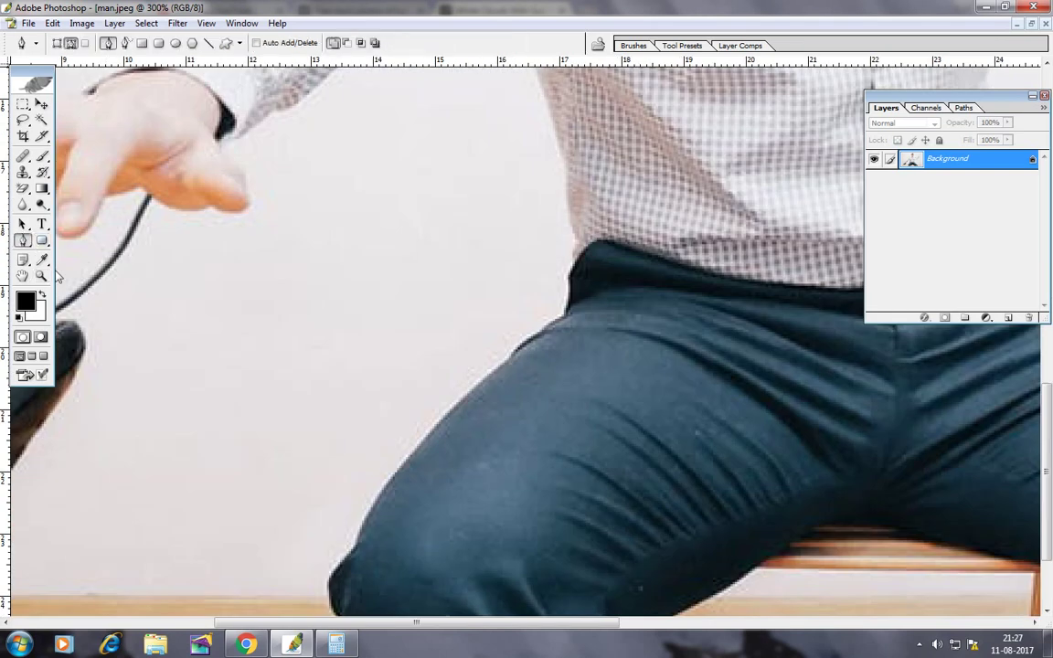
drag(281, 424, 371, 297)
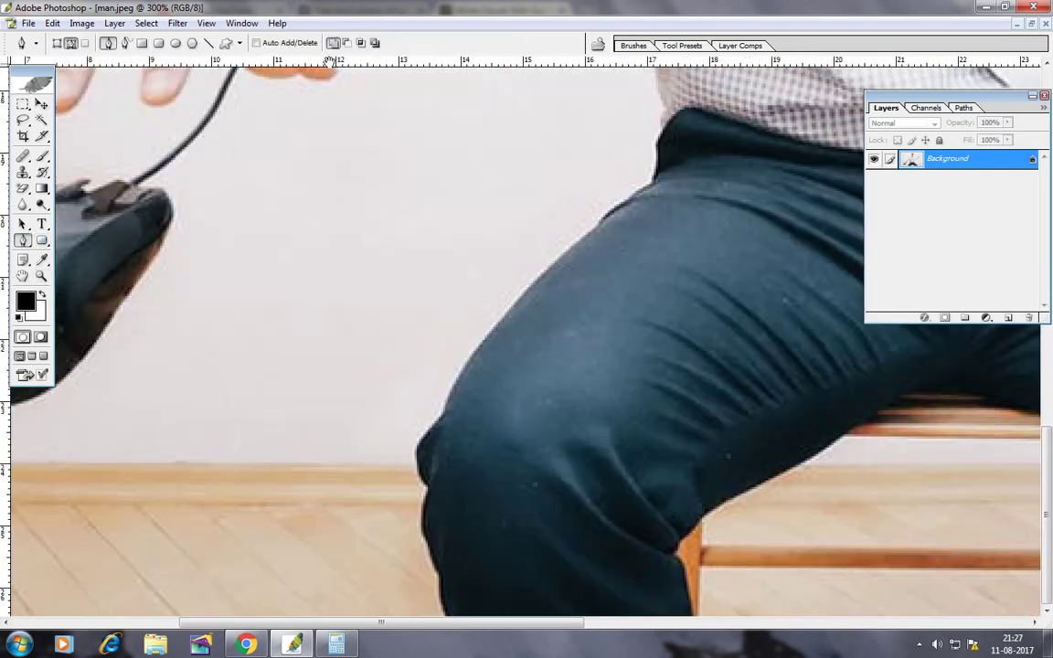
click(448, 618)
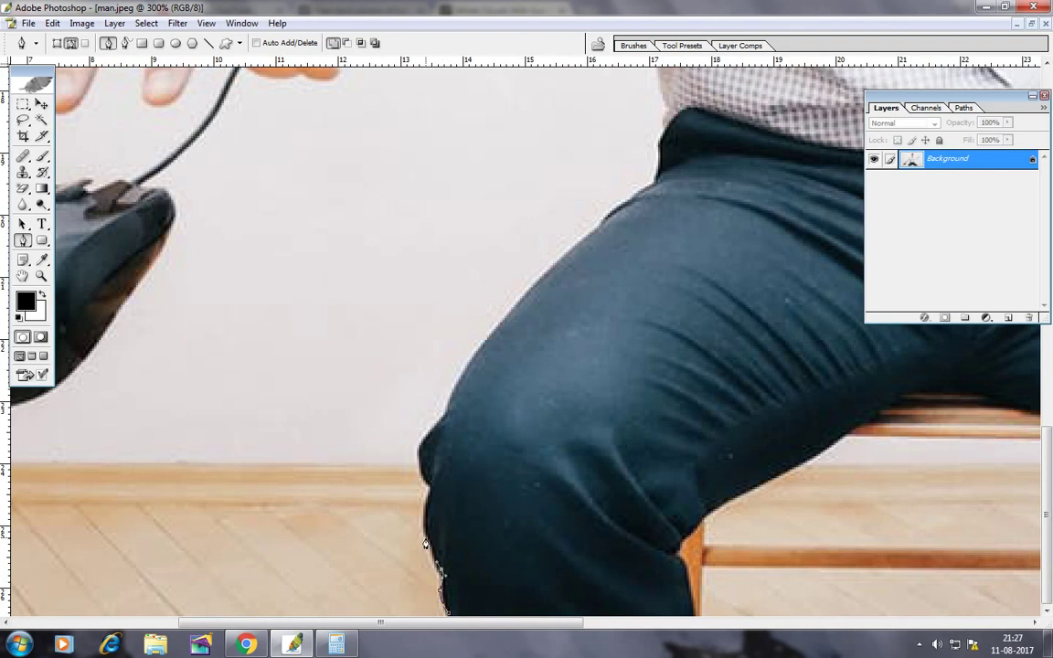
mouse_move(425, 544)
mouse_down()
mouse_move(425, 441)
mouse_move(508, 317)
mouse_up()
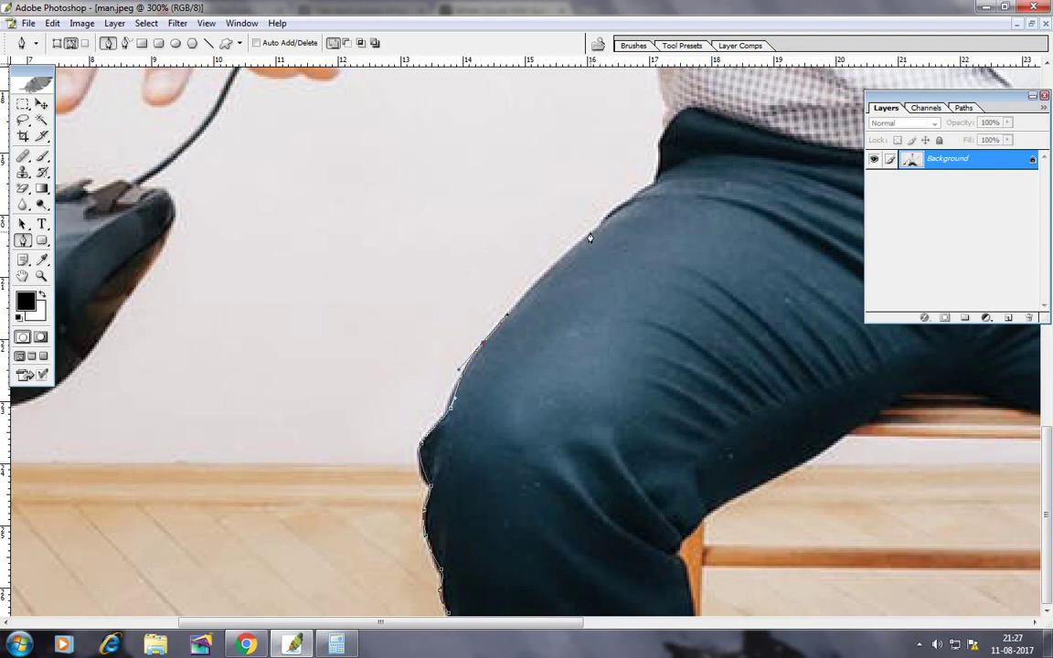
mouse_move(589, 238)
mouse_down()
mouse_move(649, 192)
mouse_move(662, 157)
mouse_up()
drag(664, 109, 625, 485)
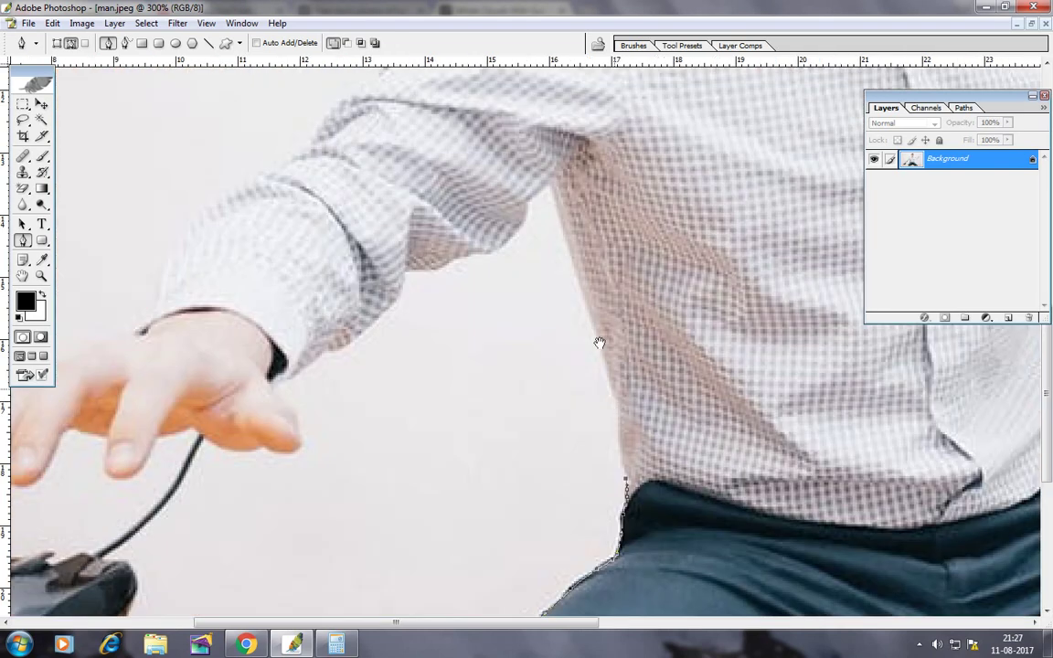
mouse_move(620, 416)
mouse_down()
mouse_move(541, 196)
mouse_move(513, 237)
mouse_move(409, 279)
mouse_move(351, 345)
mouse_move(277, 371)
mouse_move(273, 389)
mouse_move(300, 447)
mouse_move(292, 456)
mouse_move(209, 445)
mouse_move(510, 303)
mouse_up()
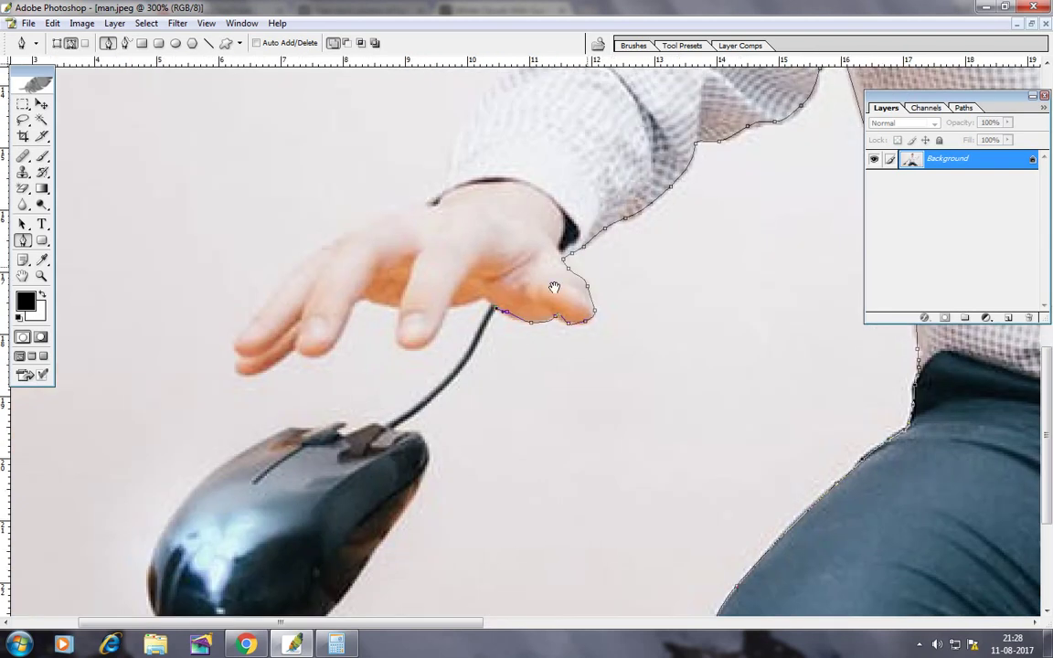
- Extend the path down the cable, around the floating mouse, and back up the cable
drag(481, 357, 505, 319)
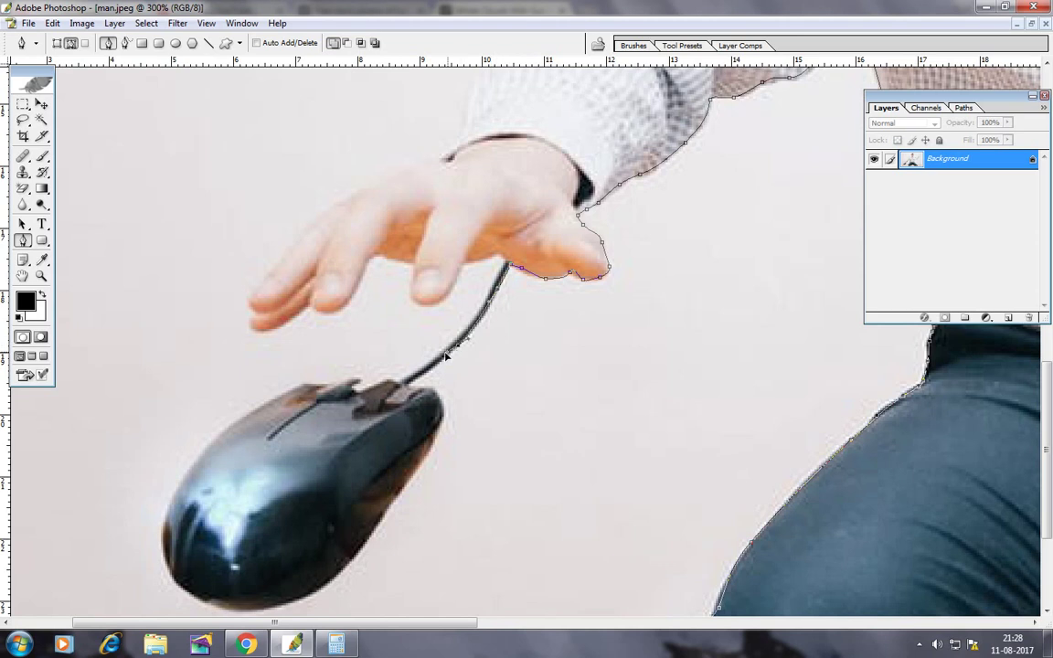
mouse_move(457, 351)
mouse_down()
mouse_move(438, 363)
mouse_move(426, 393)
mouse_move(438, 406)
mouse_move(365, 554)
mouse_move(341, 564)
mouse_move(334, 588)
mouse_up()
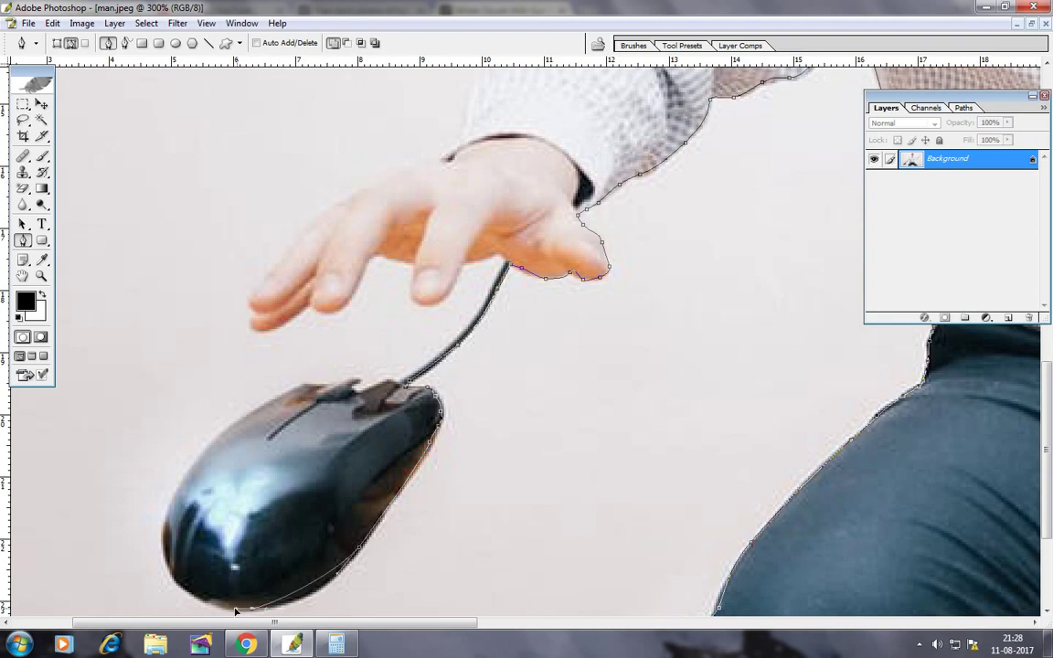
mouse_move(275, 621)
mouse_down()
mouse_move(192, 598)
mouse_move(166, 528)
mouse_up()
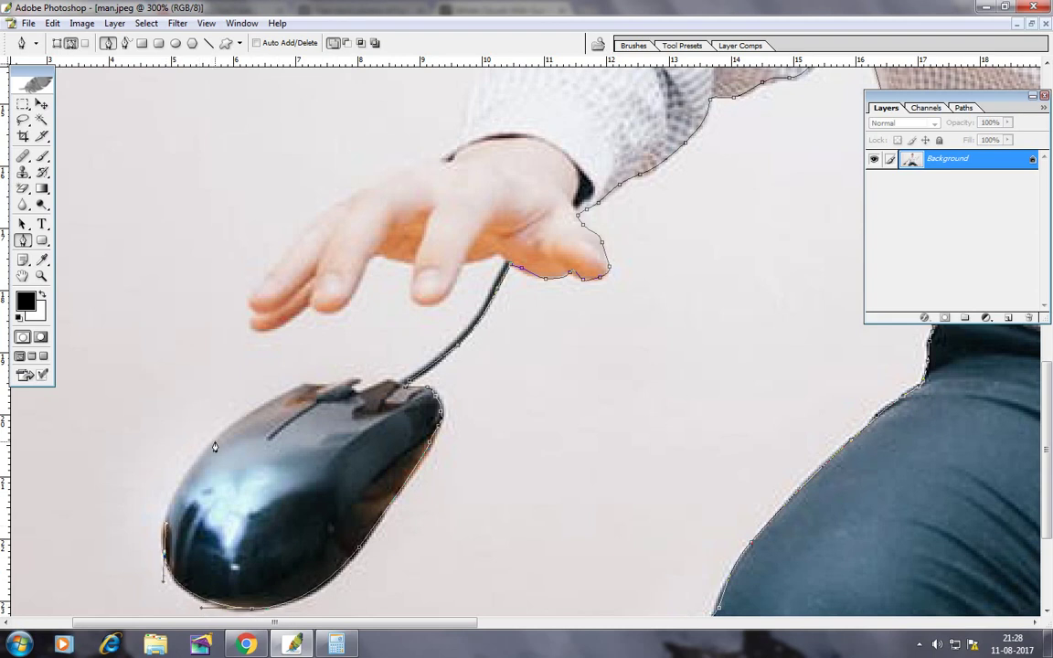
mouse_move(216, 439)
mouse_down()
mouse_move(262, 405)
mouse_move(347, 383)
mouse_move(392, 387)
mouse_up()
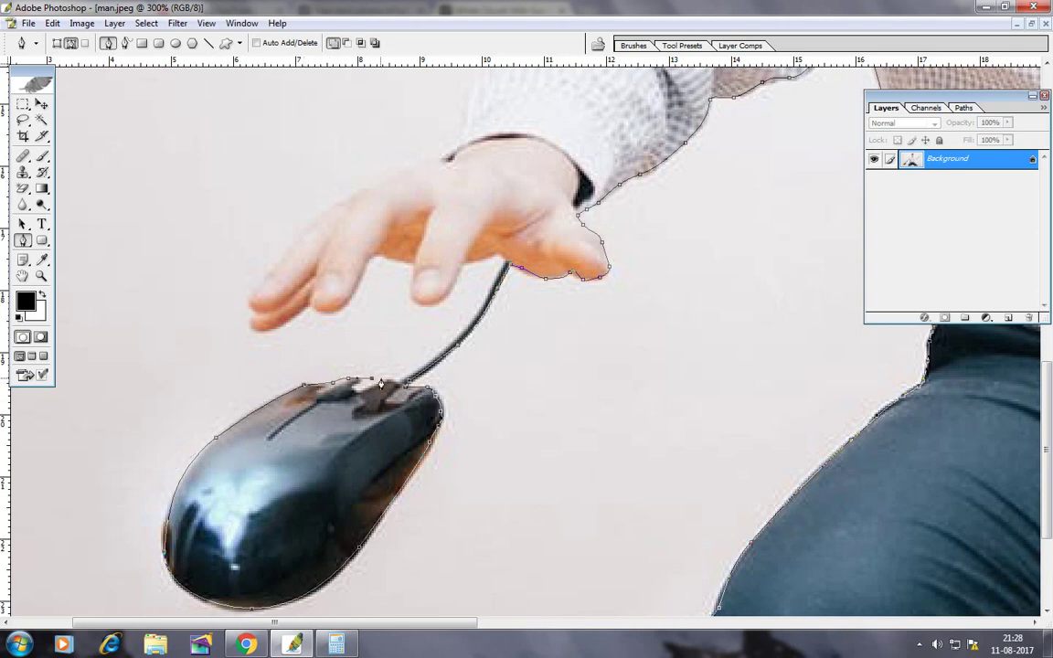
click(457, 340)
click(491, 307)
- Trace the path along each finger's edge to the outermost fingertip
drag(498, 272, 470, 263)
click(464, 259)
click(440, 300)
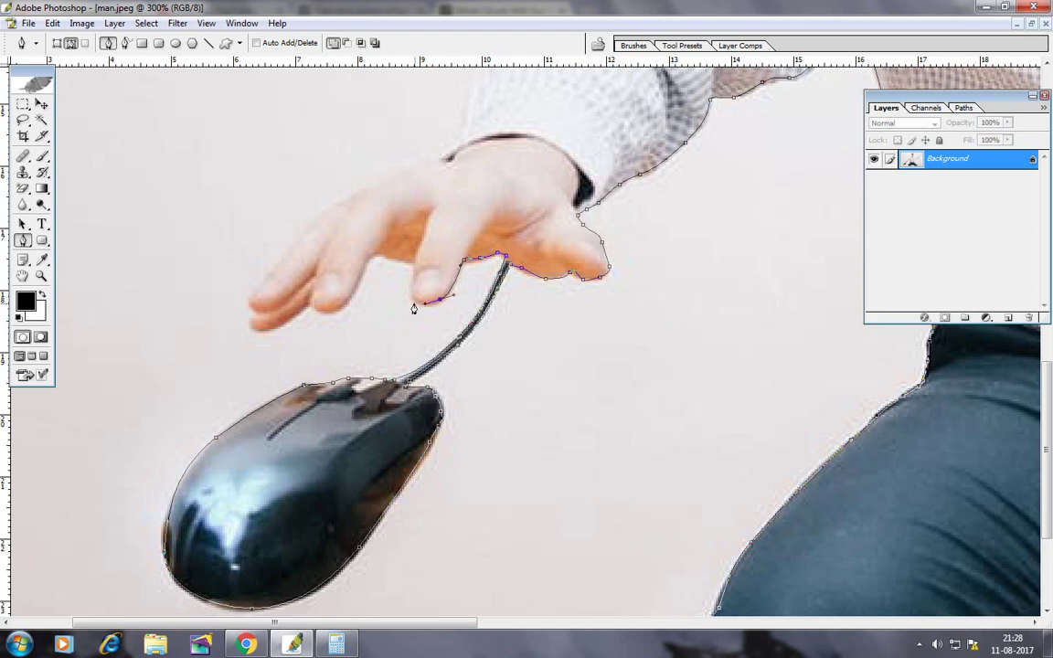
click(413, 265)
click(363, 273)
click(345, 305)
click(317, 313)
click(256, 329)
click(253, 302)
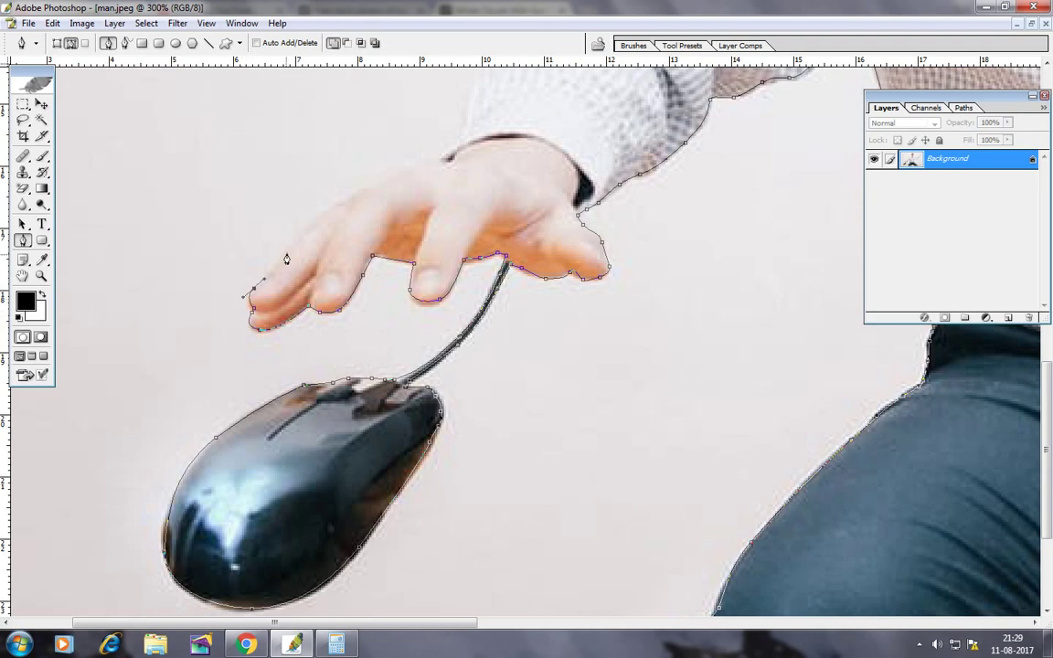
scroll(293, 366, up, 1)
scroll(306, 429, up, 3)
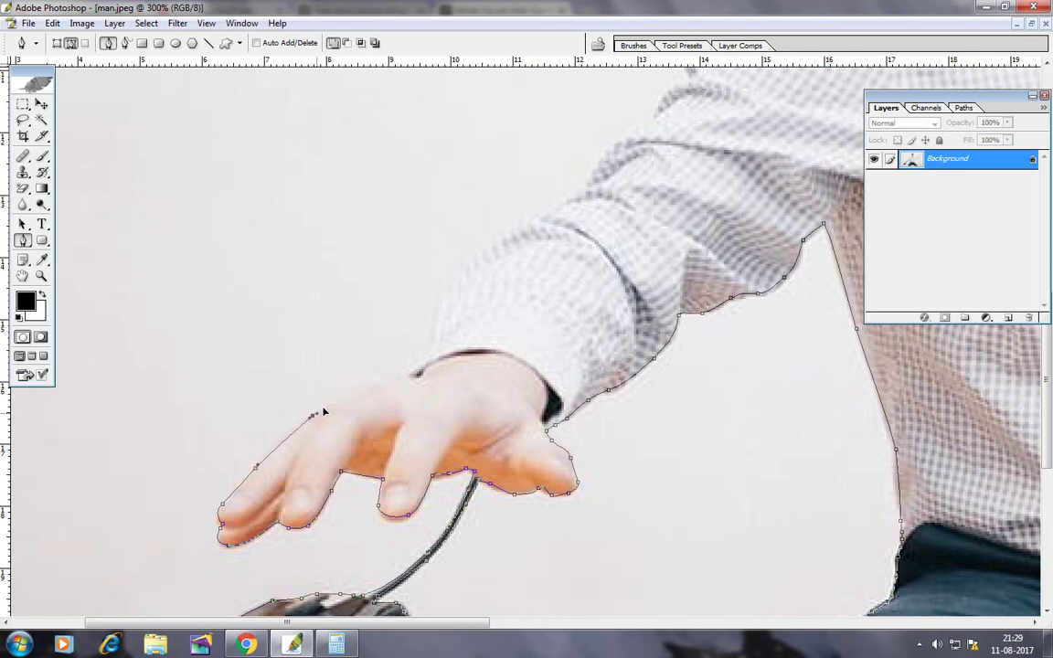
- Carry the outline up the back of the hand and the sleeve's outer edge to the shoulder
mouse_move(324, 412)
mouse_down()
mouse_move(416, 371)
mouse_move(475, 261)
mouse_up()
click(508, 228)
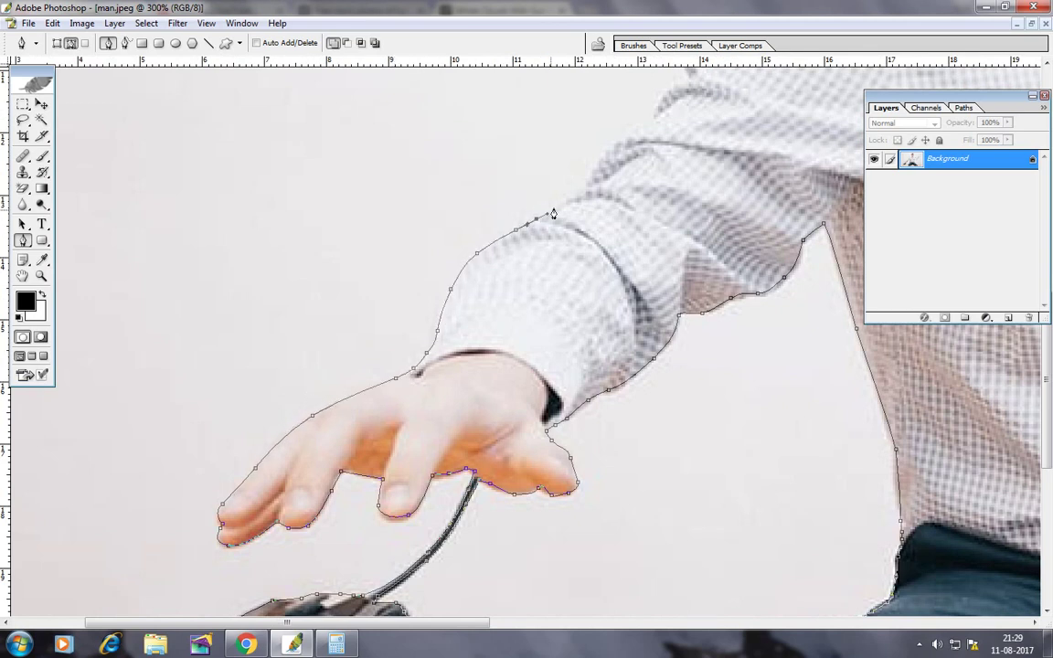
click(549, 206)
click(576, 184)
drag(519, 303, 310, 610)
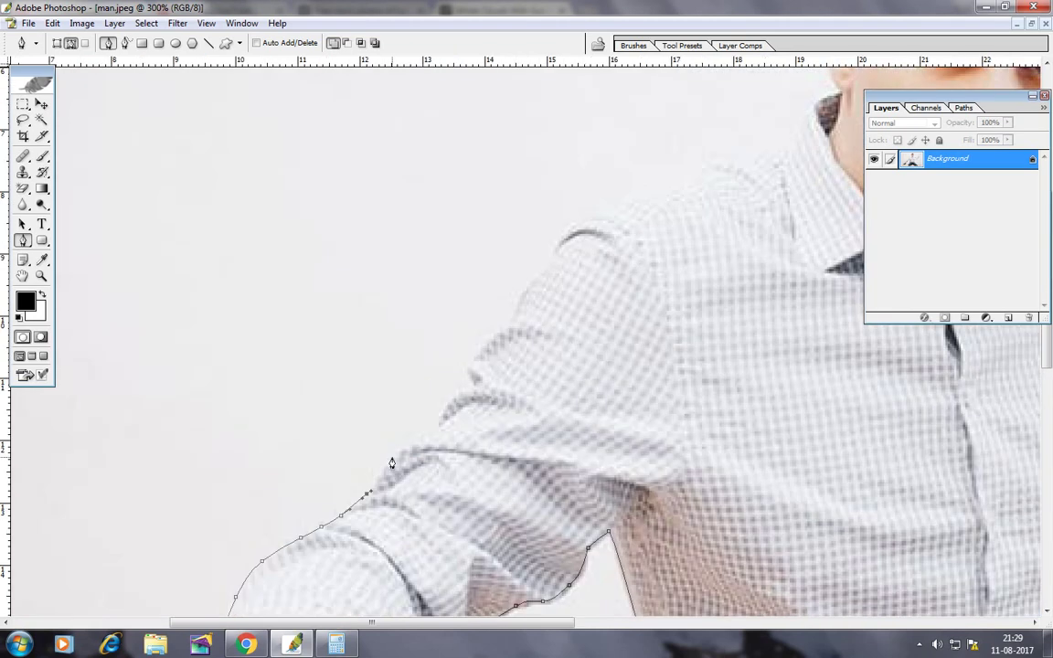
click(399, 457)
click(443, 418)
click(455, 399)
click(471, 386)
click(477, 351)
click(506, 327)
click(520, 302)
click(536, 276)
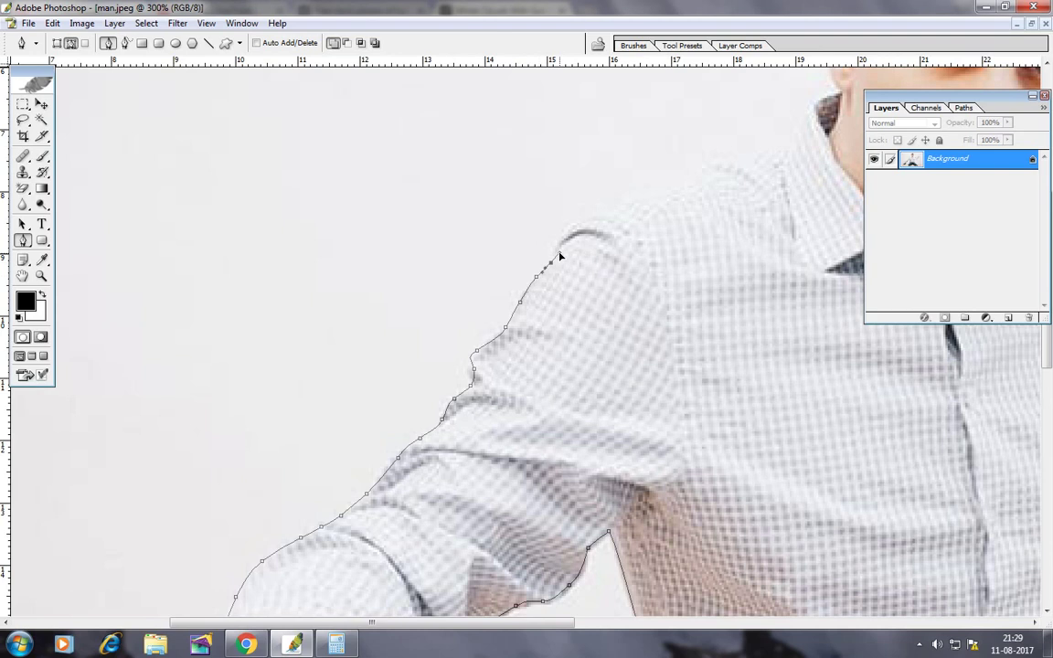
- Curve the outline over the shoulder, in toward the neck, and around the ear
mouse_move(577, 224)
mouse_down()
mouse_move(592, 223)
mouse_move(443, 392)
mouse_up()
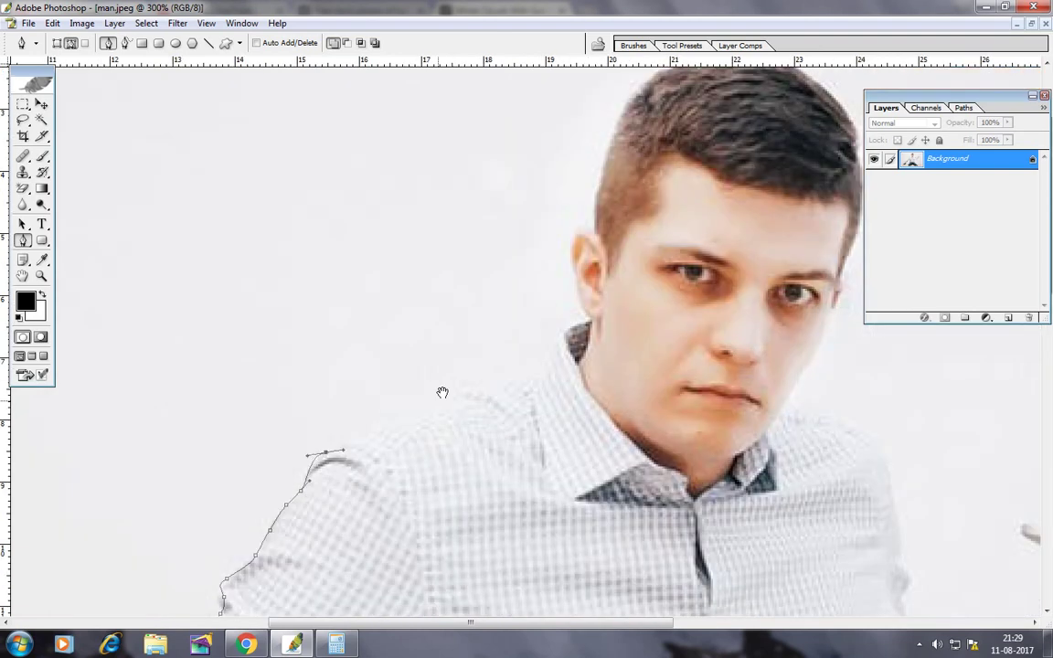
click(407, 422)
click(497, 377)
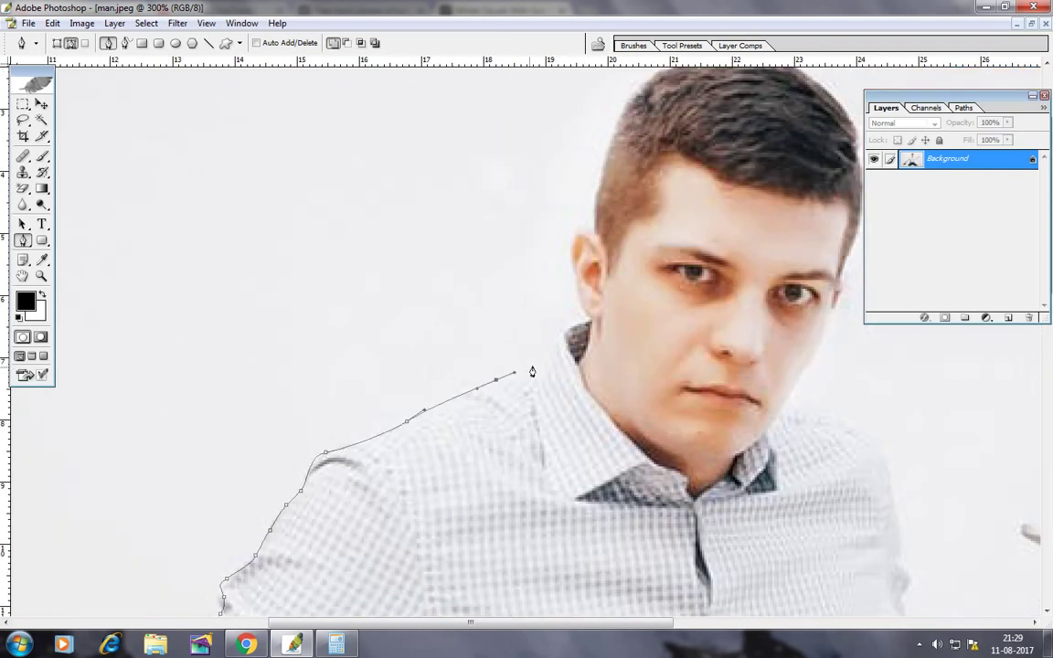
drag(525, 368, 537, 364)
drag(576, 327, 589, 328)
click(576, 286)
mouse_move(576, 234)
mouse_down()
mouse_move(589, 237)
mouse_move(589, 384)
mouse_up()
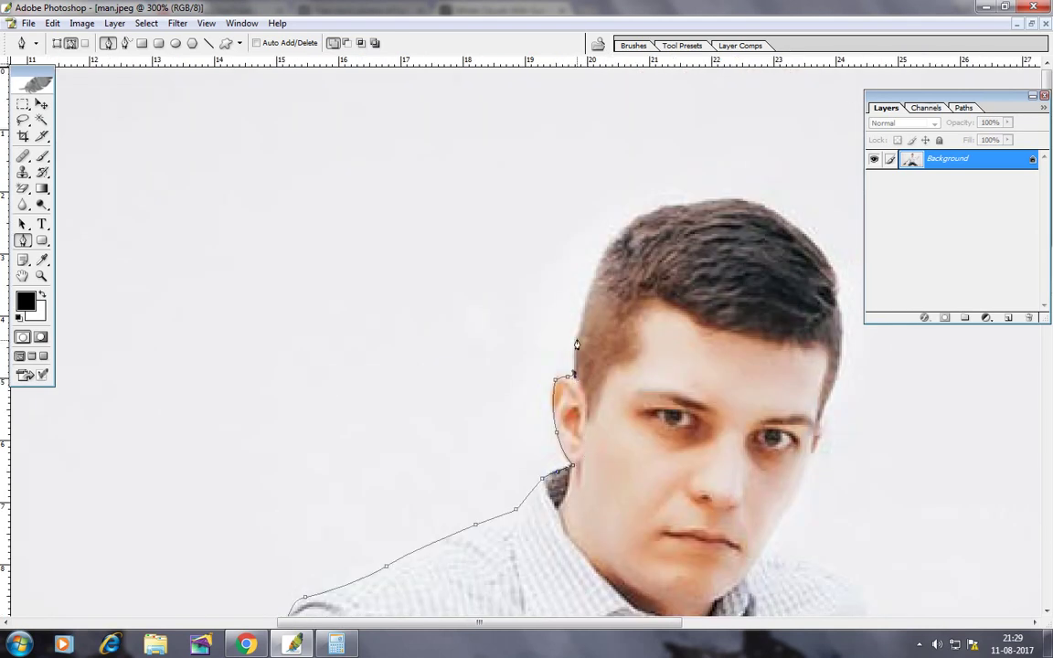
drag(580, 335, 584, 324)
- Trace the outline up the hairline, across the hair, and down the face's right side
click(587, 303)
click(604, 259)
click(628, 228)
click(664, 209)
click(681, 205)
mouse_move(723, 212)
mouse_down()
mouse_move(509, 197)
mouse_move(566, 197)
mouse_move(609, 235)
mouse_up()
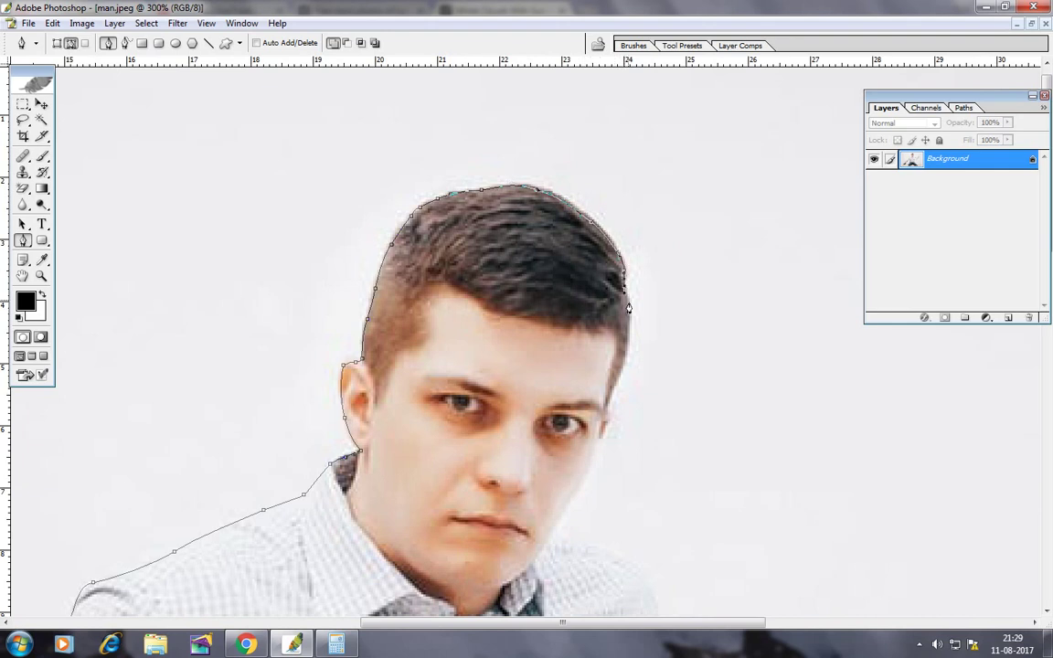
drag(629, 315, 629, 352)
drag(610, 395, 588, 463)
- Trace the outline down the shirt's right edge and the sleeve toward the other hand
drag(611, 548, 447, 221)
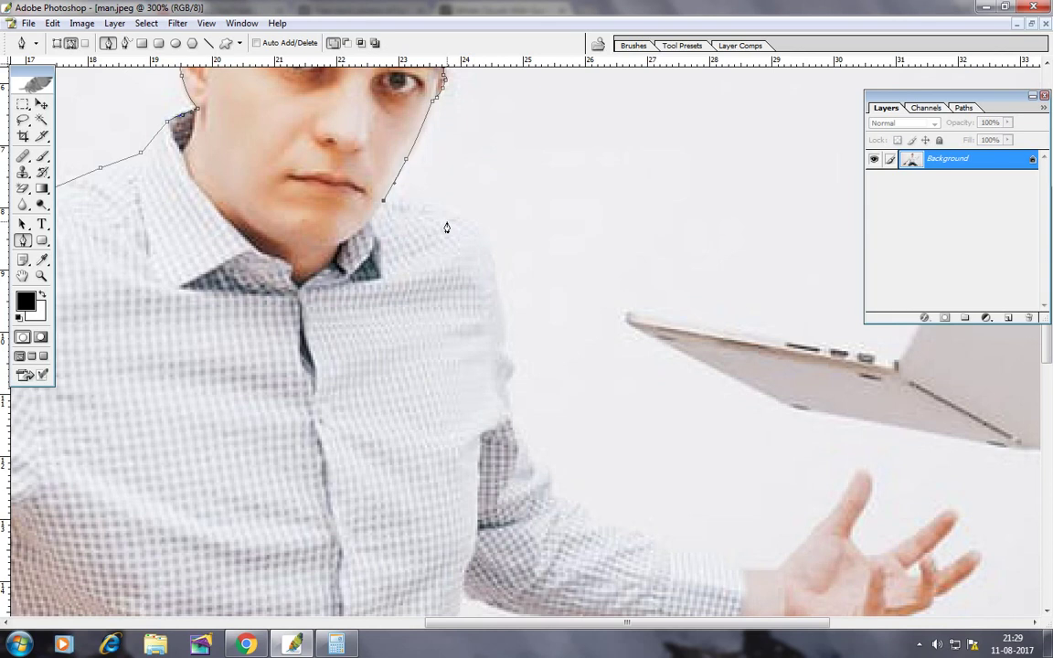
click(484, 237)
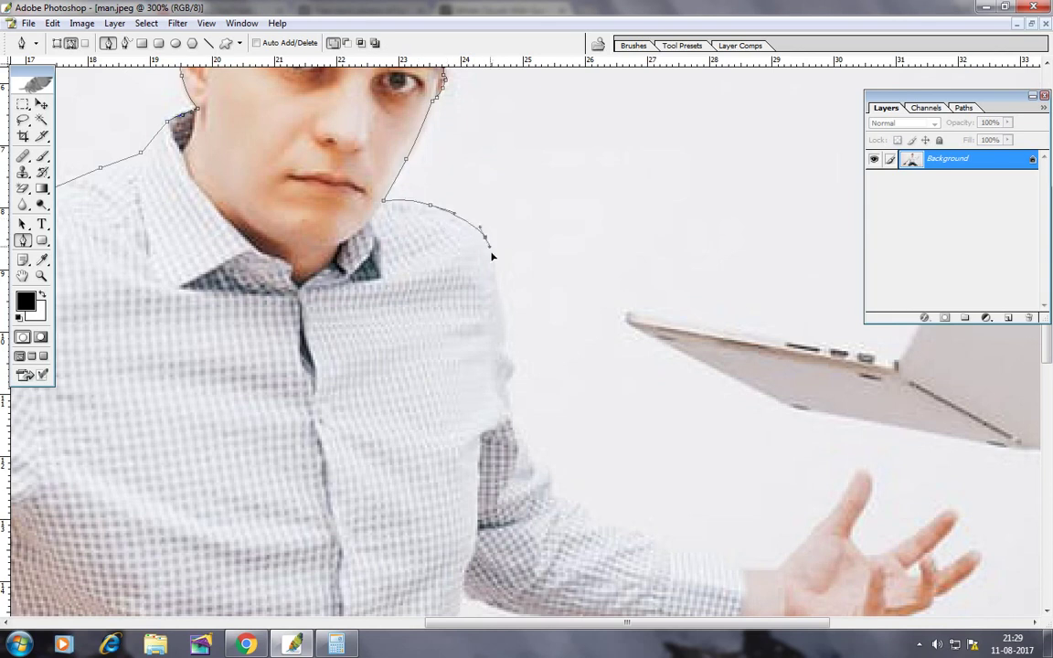
click(504, 321)
click(505, 354)
click(508, 384)
click(545, 477)
click(564, 493)
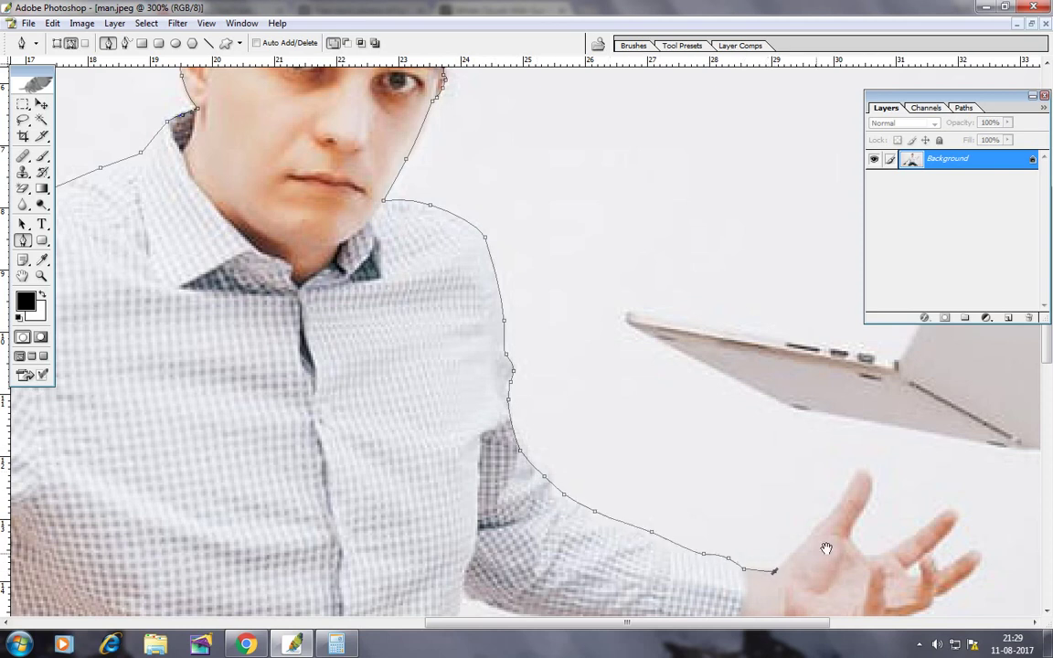
- Continue the outline past the right hand, along the trousers and thigh, and across the chair rail
drag(827, 545, 347, 442)
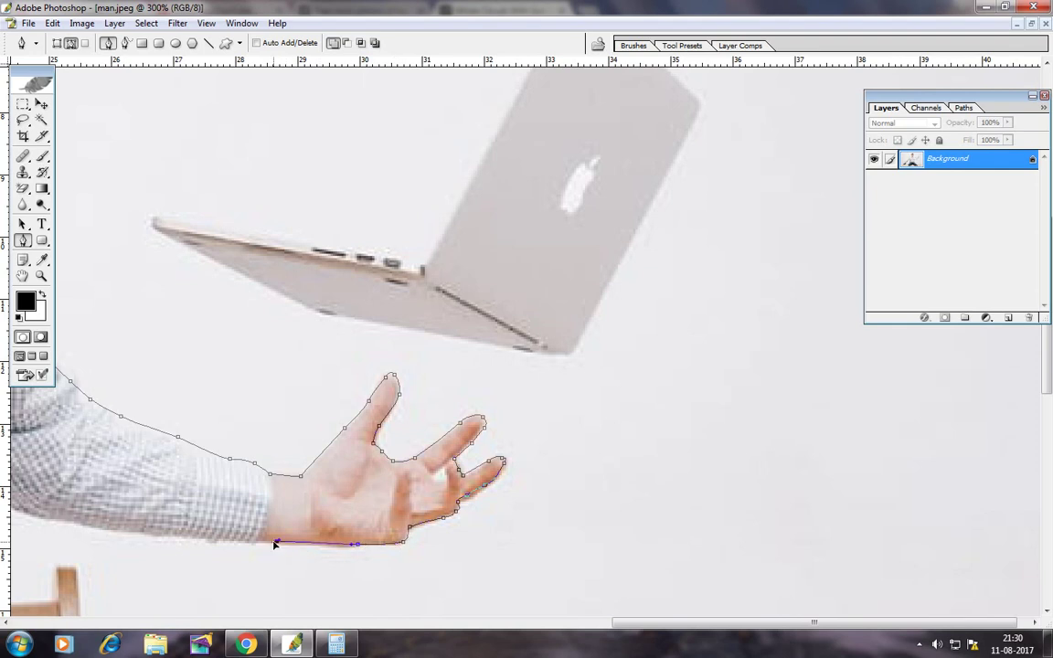
drag(256, 547, 623, 507)
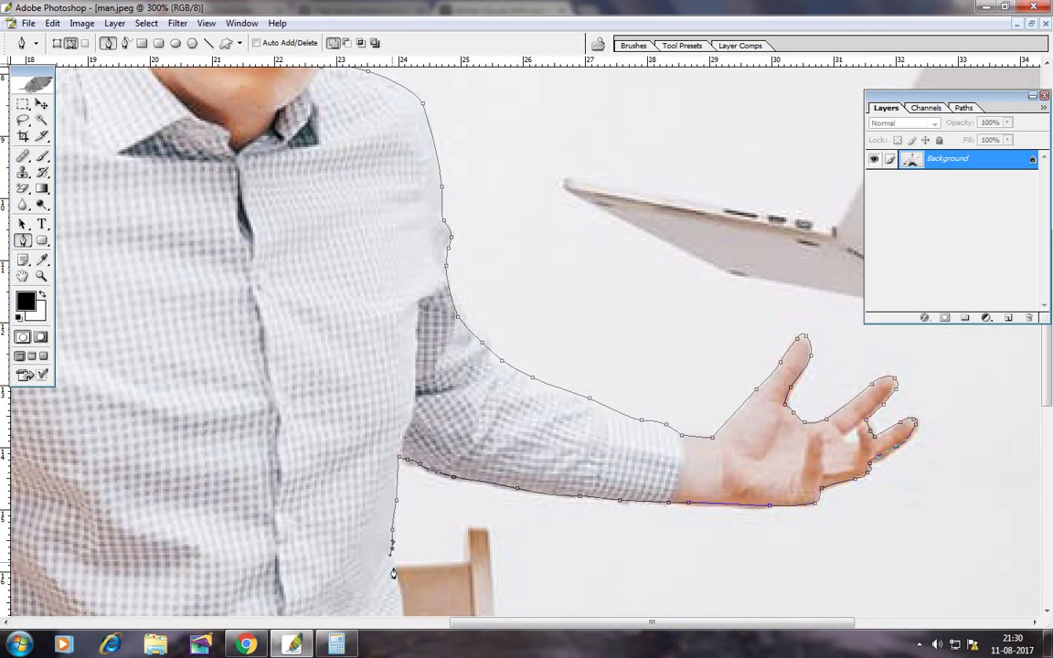
scroll(457, 512, down, 3)
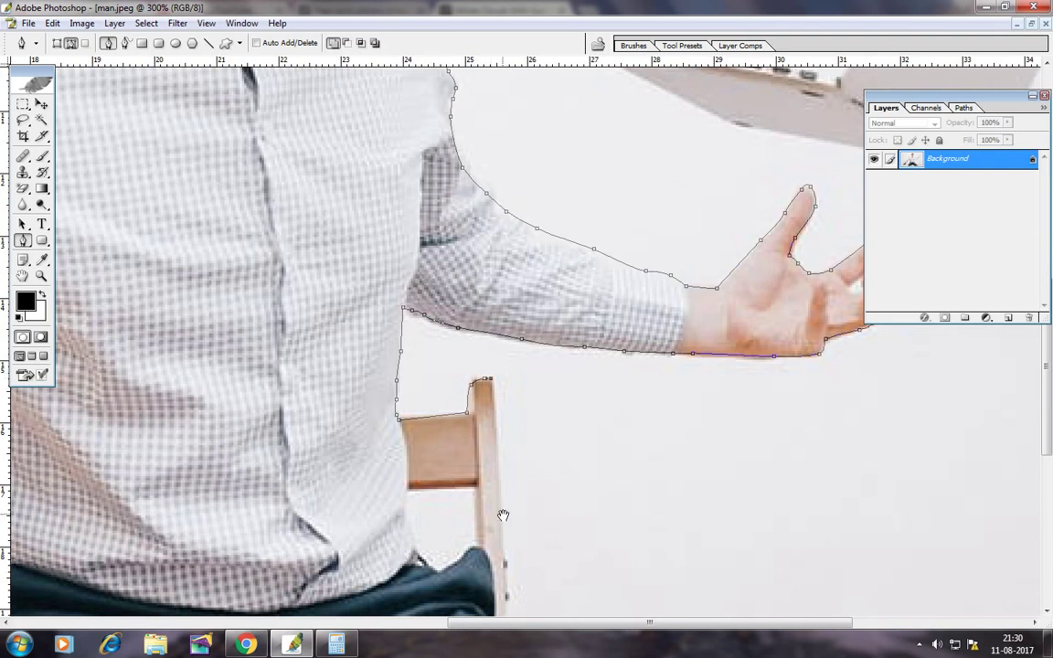
drag(503, 516, 477, 245)
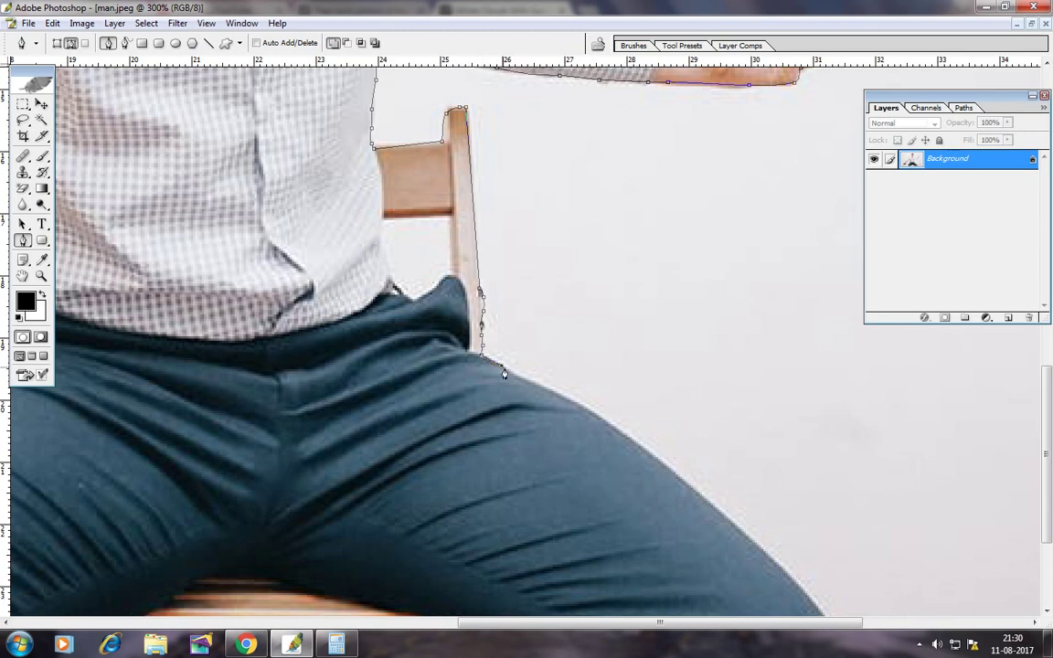
drag(636, 426, 502, 243)
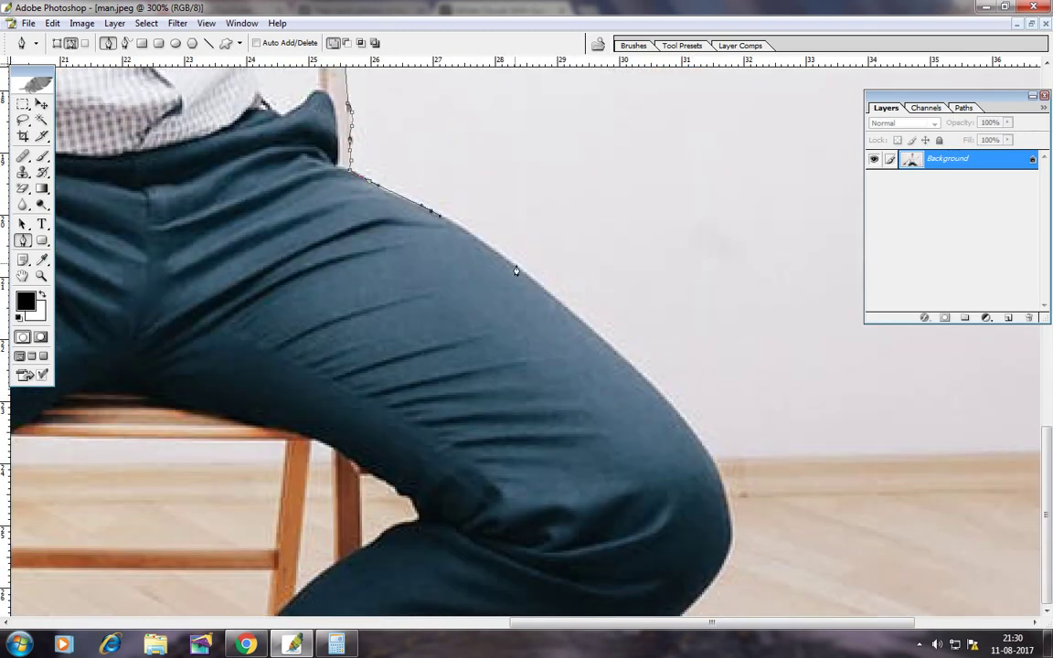
drag(576, 288, 515, 287)
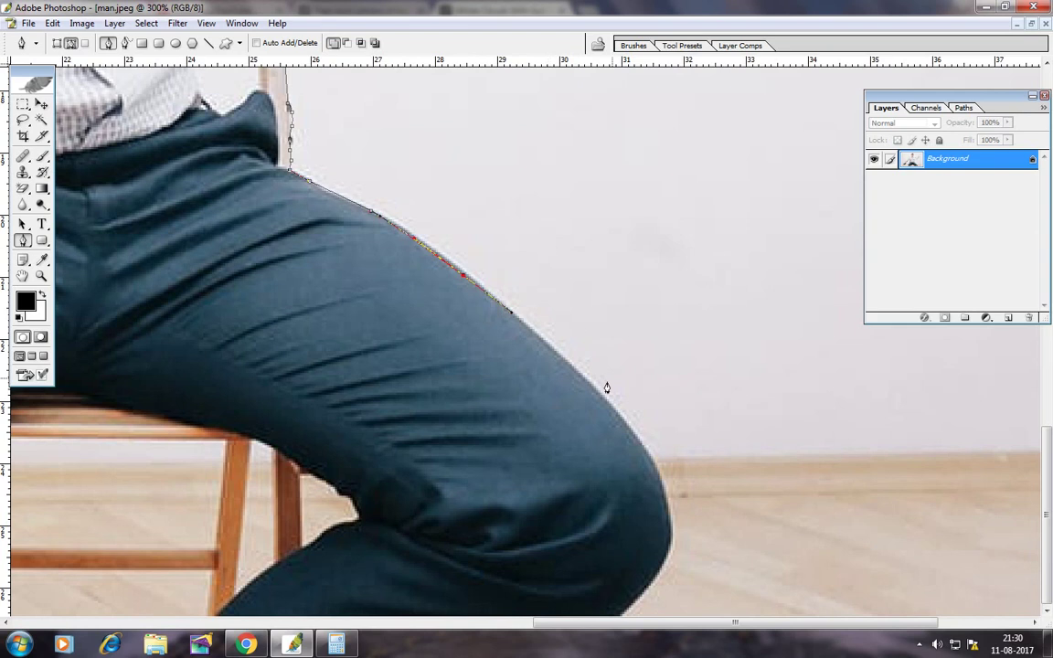
mouse_move(607, 389)
mouse_down()
mouse_move(659, 499)
mouse_move(643, 594)
mouse_move(625, 617)
mouse_move(308, 615)
mouse_up()
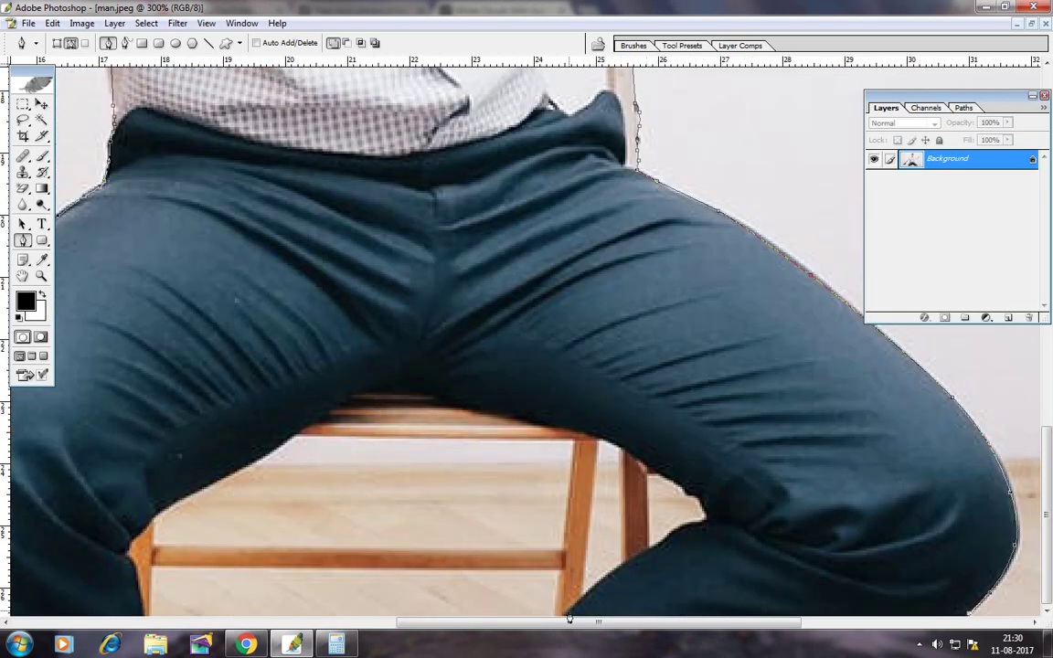
click(557, 612)
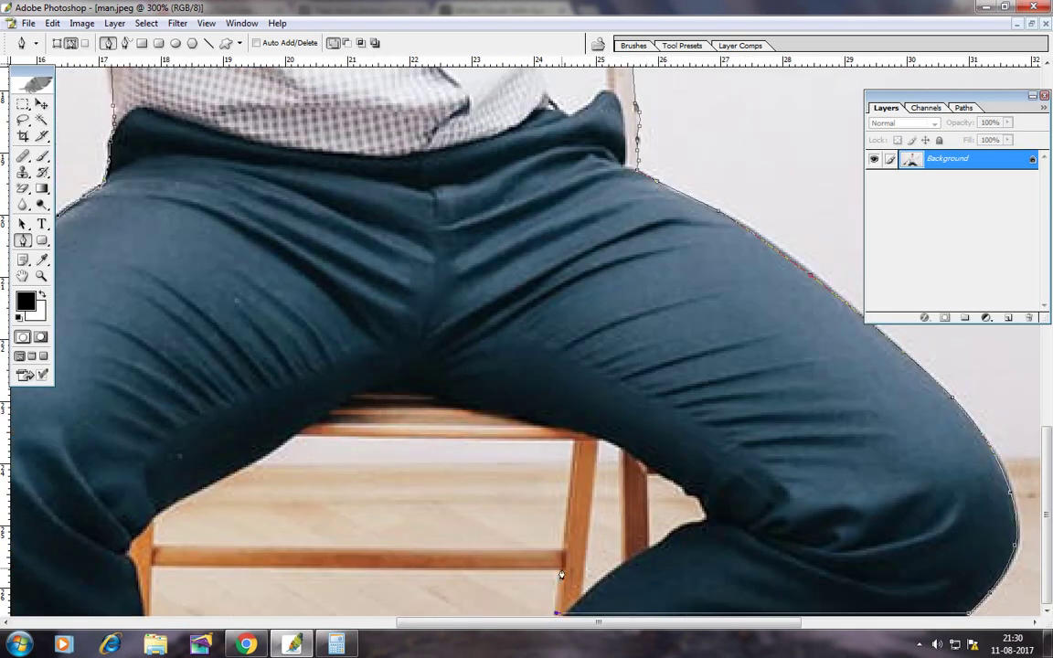
click(151, 570)
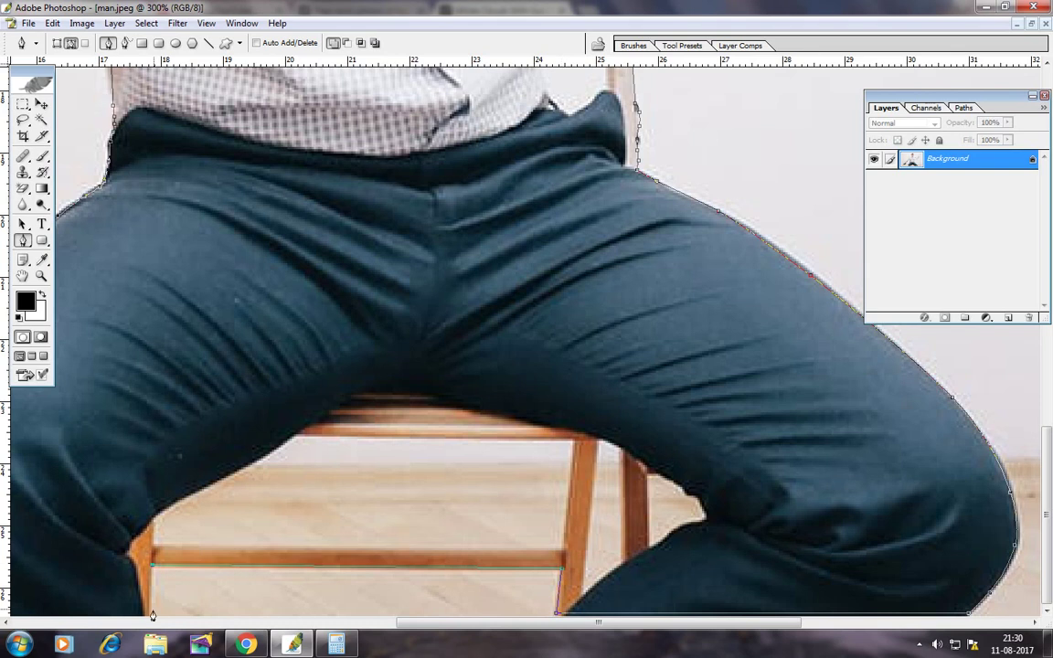
- Trace around the floating laptop's bottom edge, corners and hinge, and close the path
drag(149, 618, 835, 522)
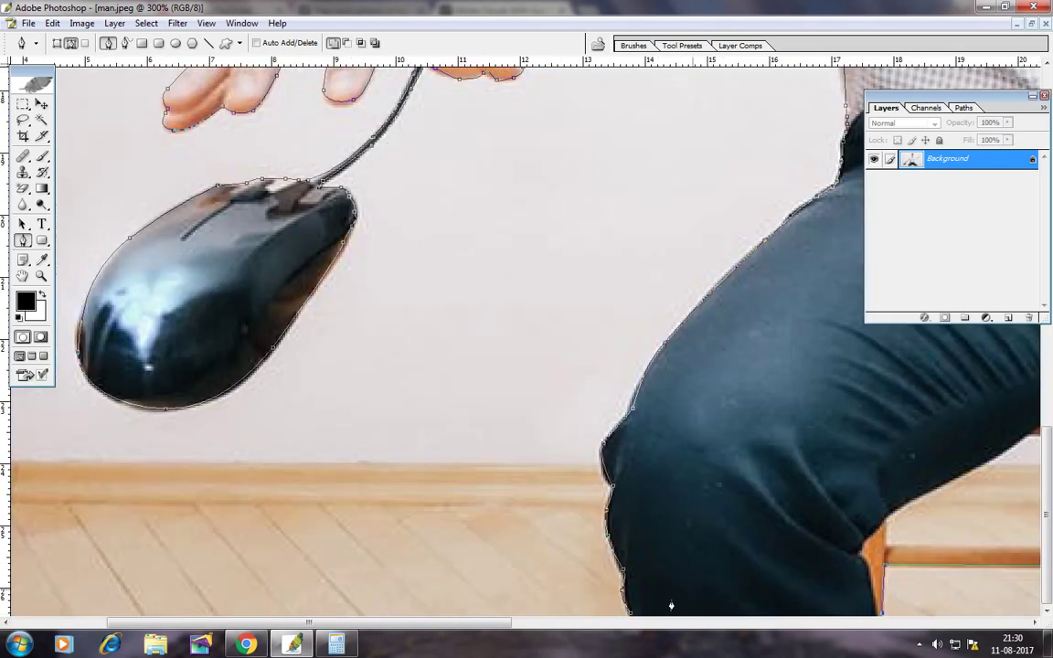
mouse_move(748, 442)
mouse_down()
mouse_move(546, 299)
mouse_move(586, 259)
mouse_move(274, 300)
mouse_up()
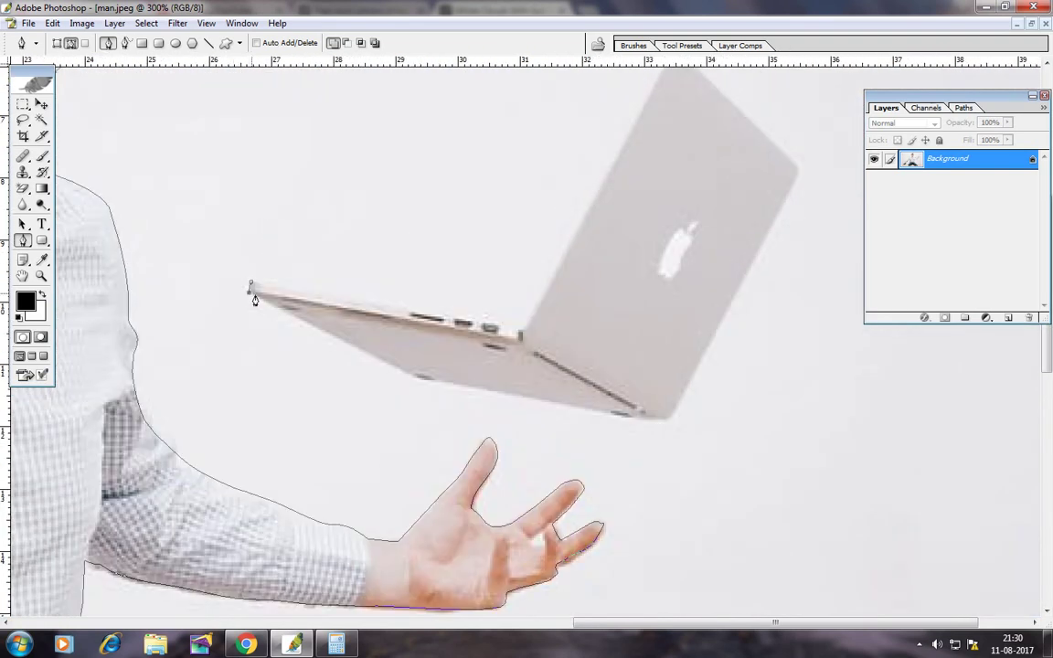
click(418, 377)
click(650, 417)
drag(670, 412, 681, 403)
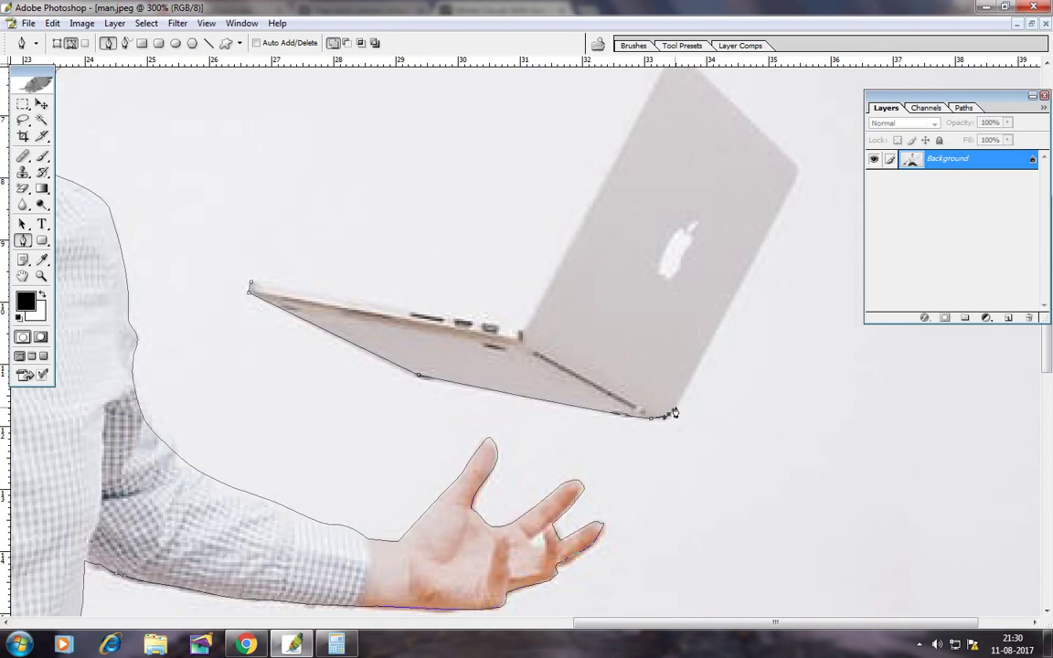
click(774, 221)
drag(773, 208, 810, 362)
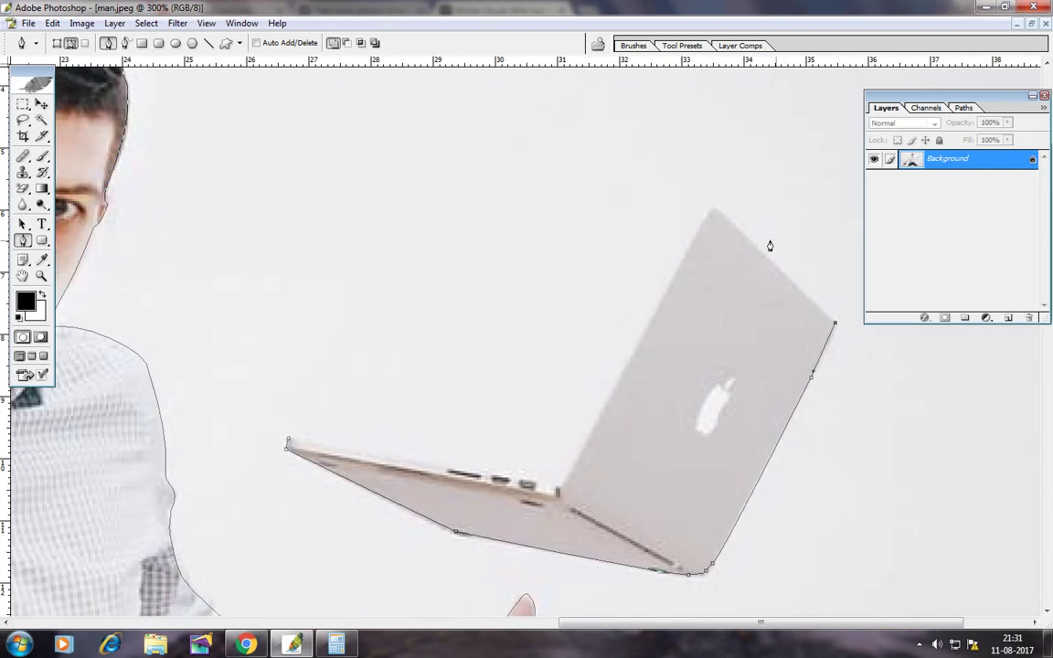
click(715, 210)
click(559, 488)
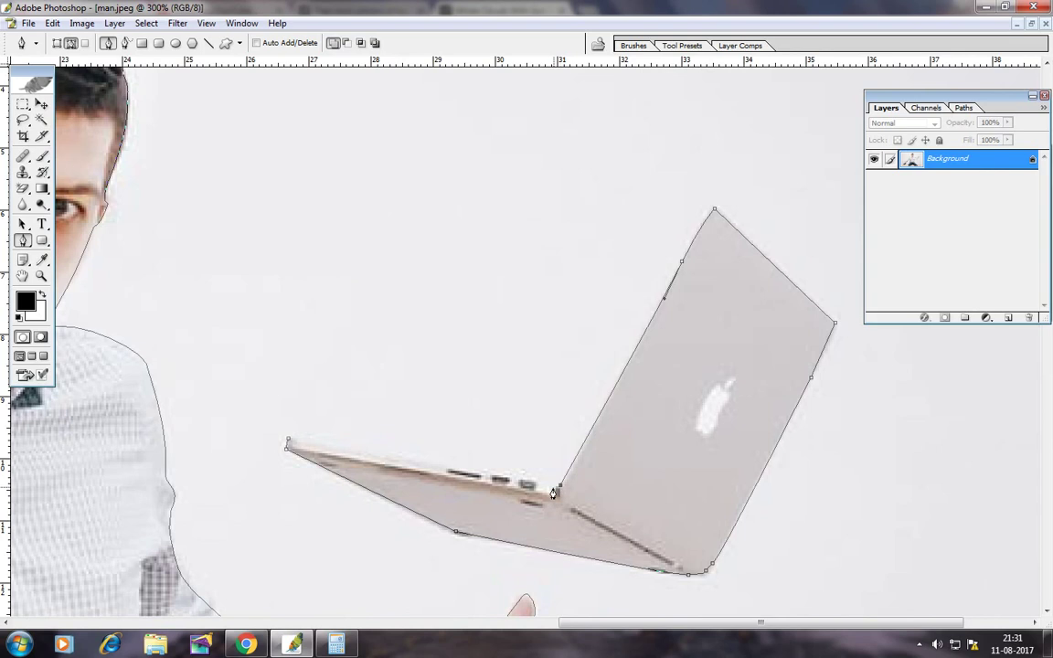
click(288, 443)
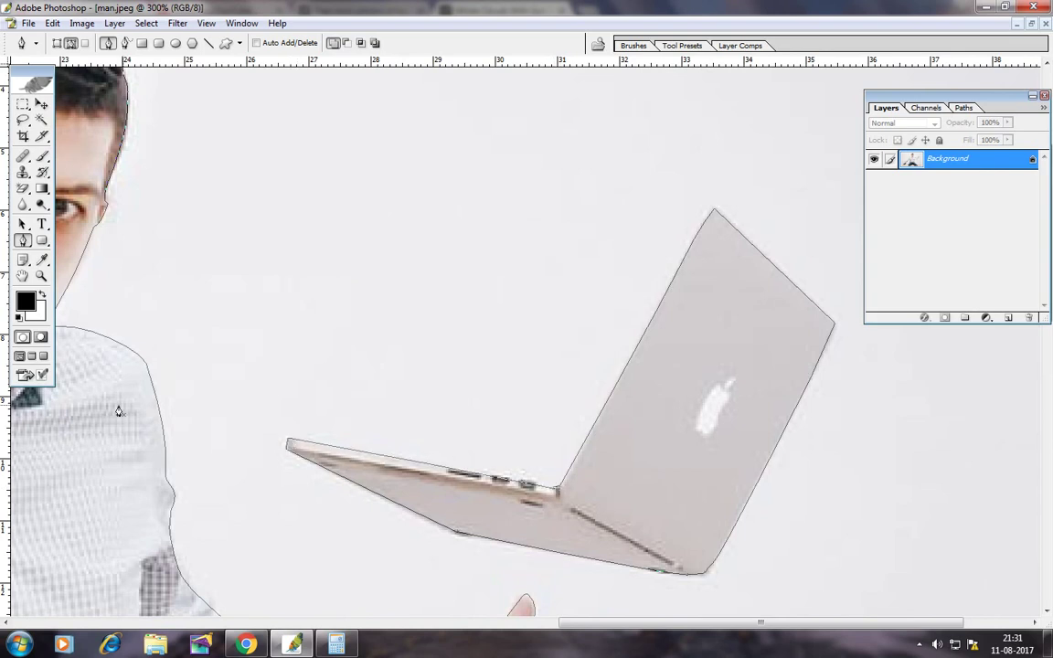
drag(197, 371, 320, 251)
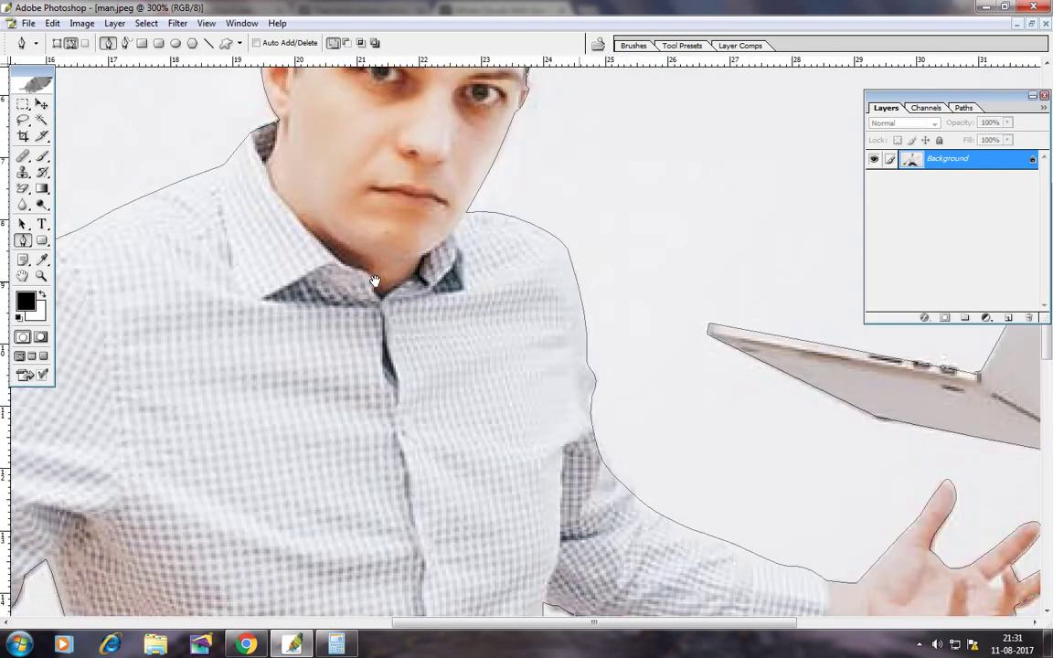
- Zoom in on the face to check the path, then zoom back out to the whole image
click(41, 275)
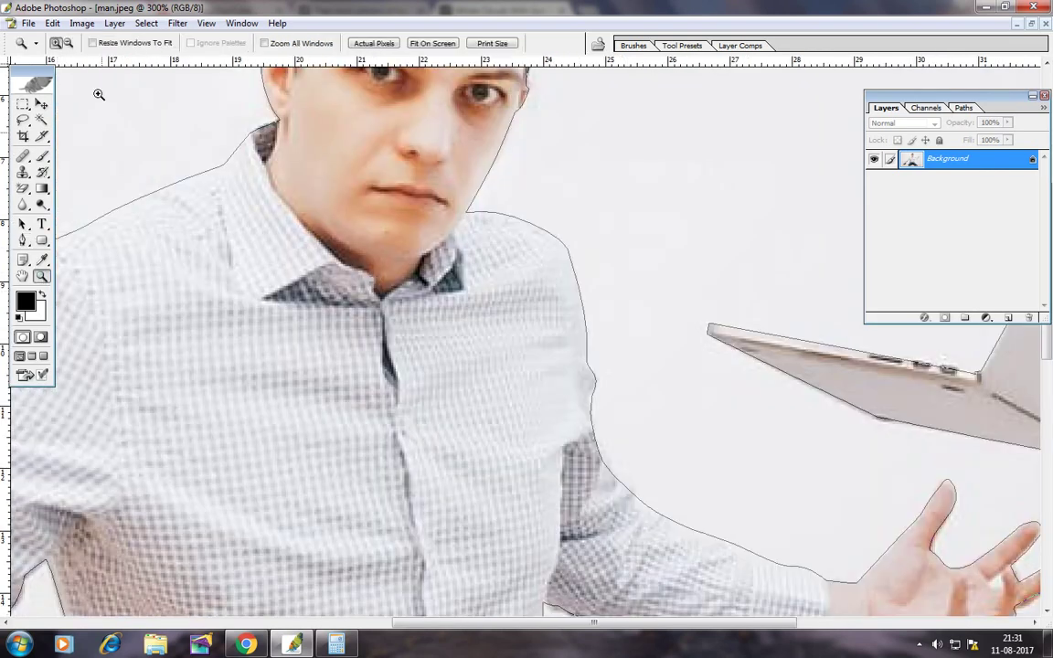
click(325, 232)
click(482, 303)
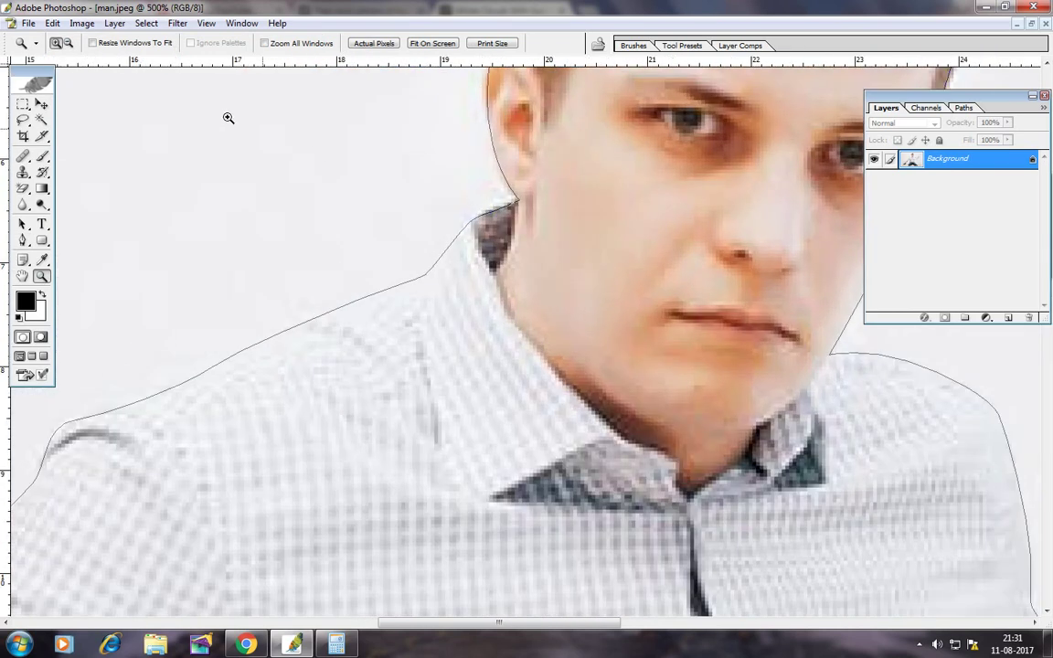
click(69, 43)
click(672, 353)
click(627, 395)
click(587, 411)
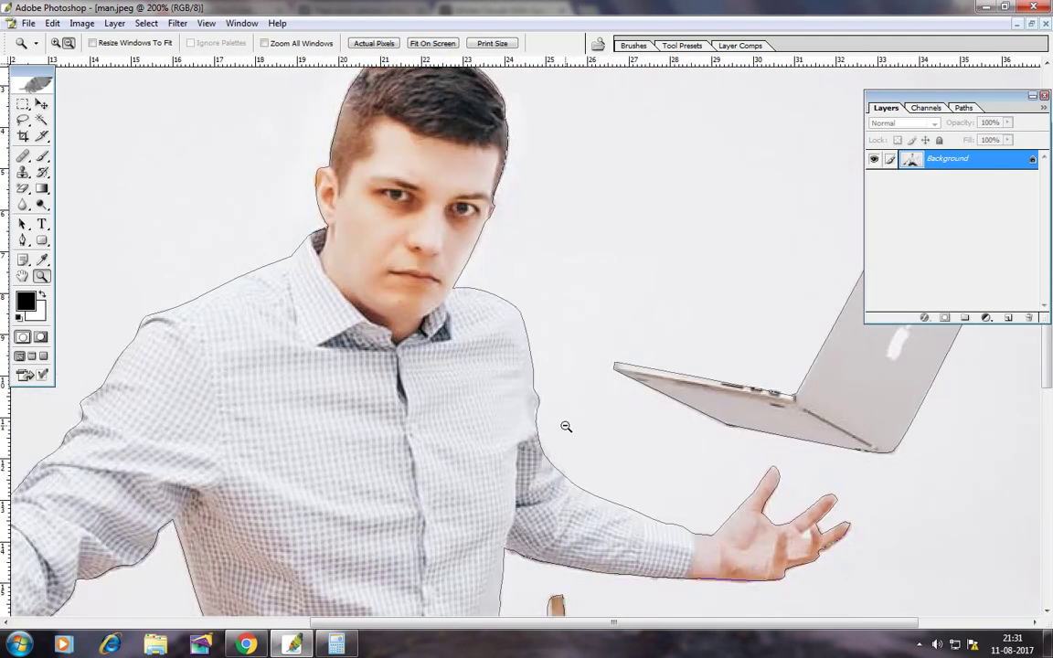
click(565, 428)
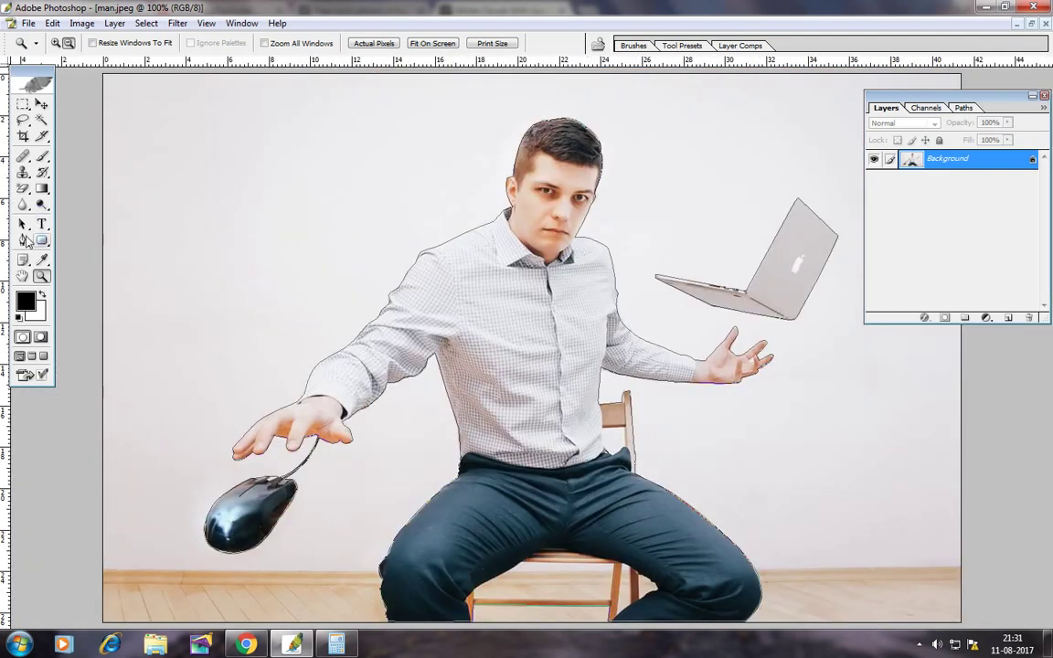
- Turn the path into a selection, then copy and paste the figure onto Layer 1
click(23, 241)
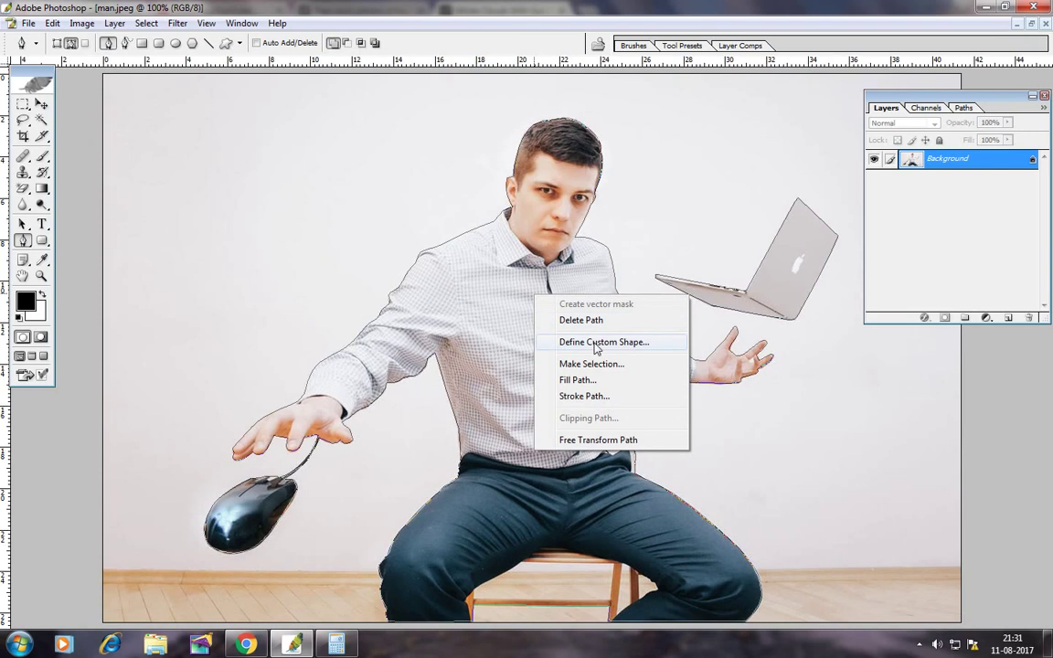
click(592, 365)
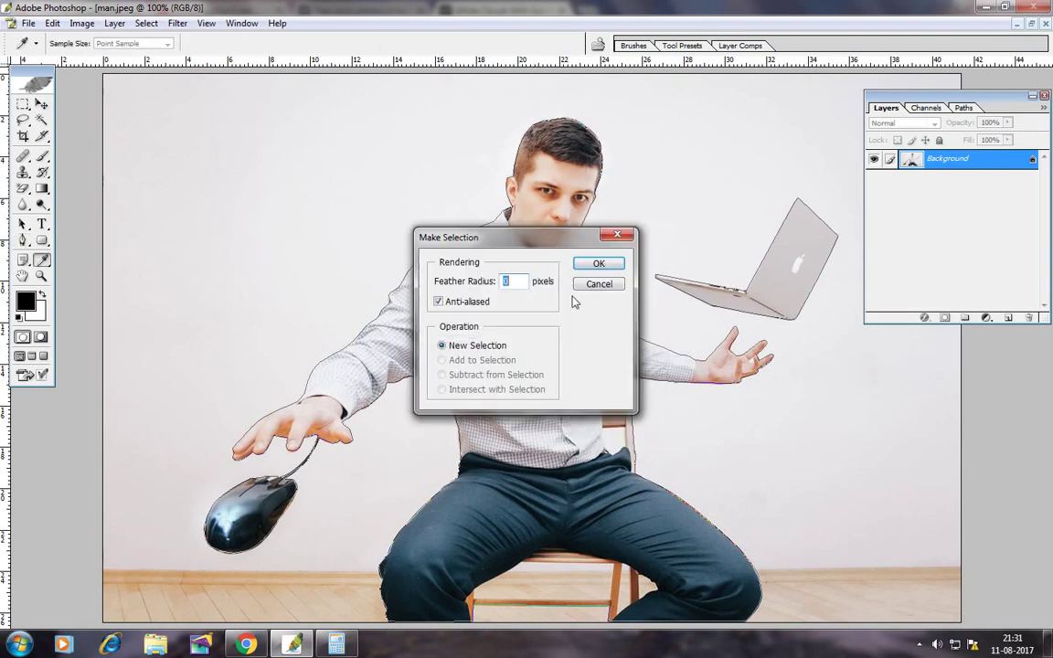
click(598, 265)
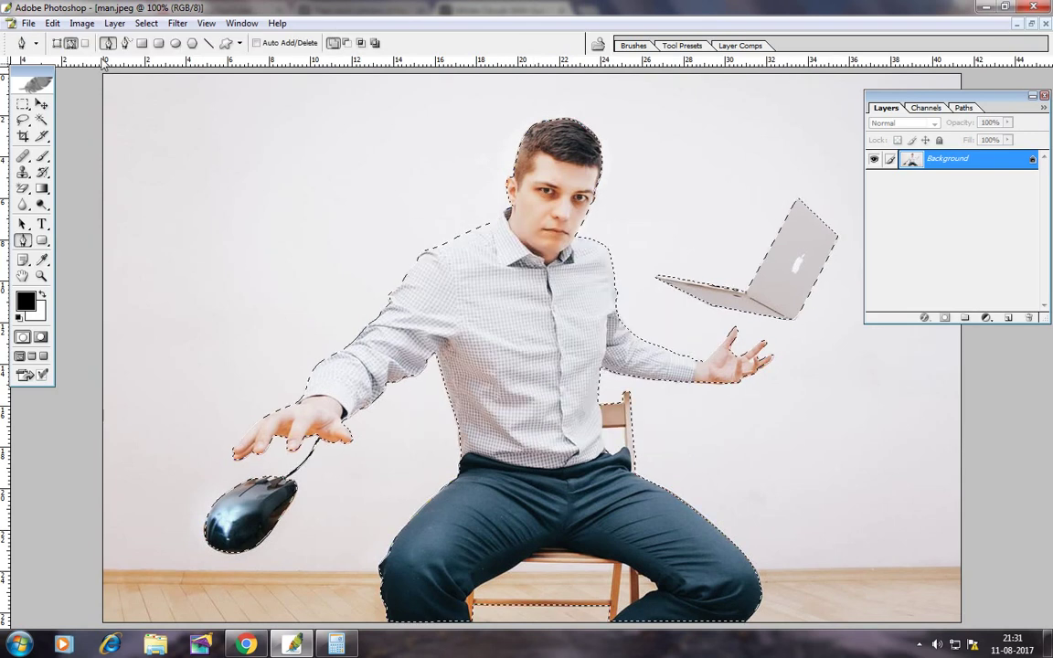
click(52, 23)
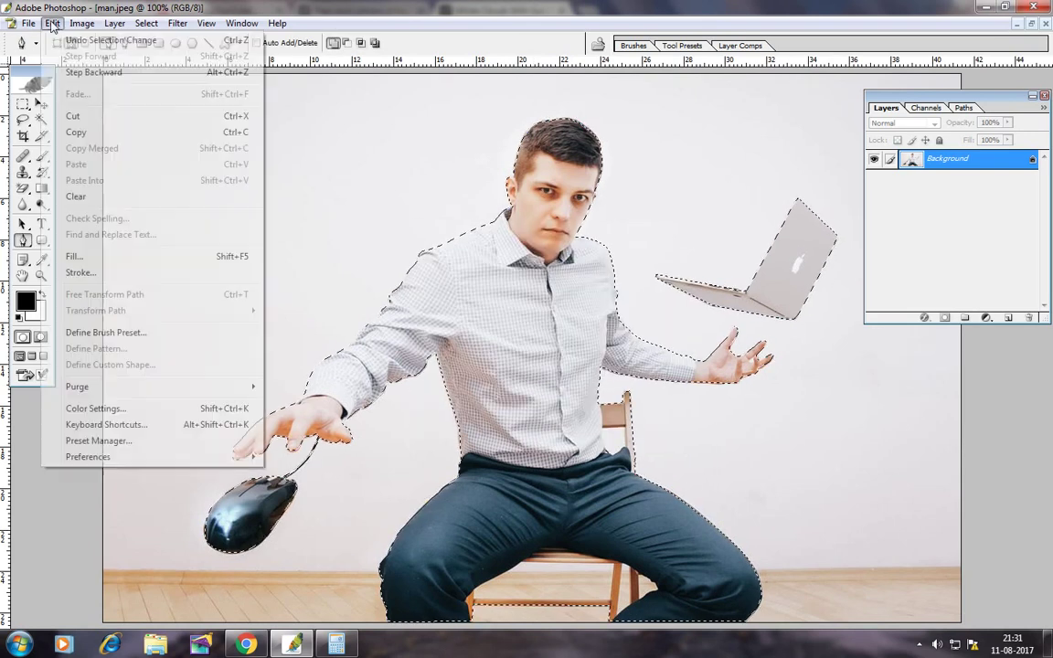
click(76, 132)
click(52, 23)
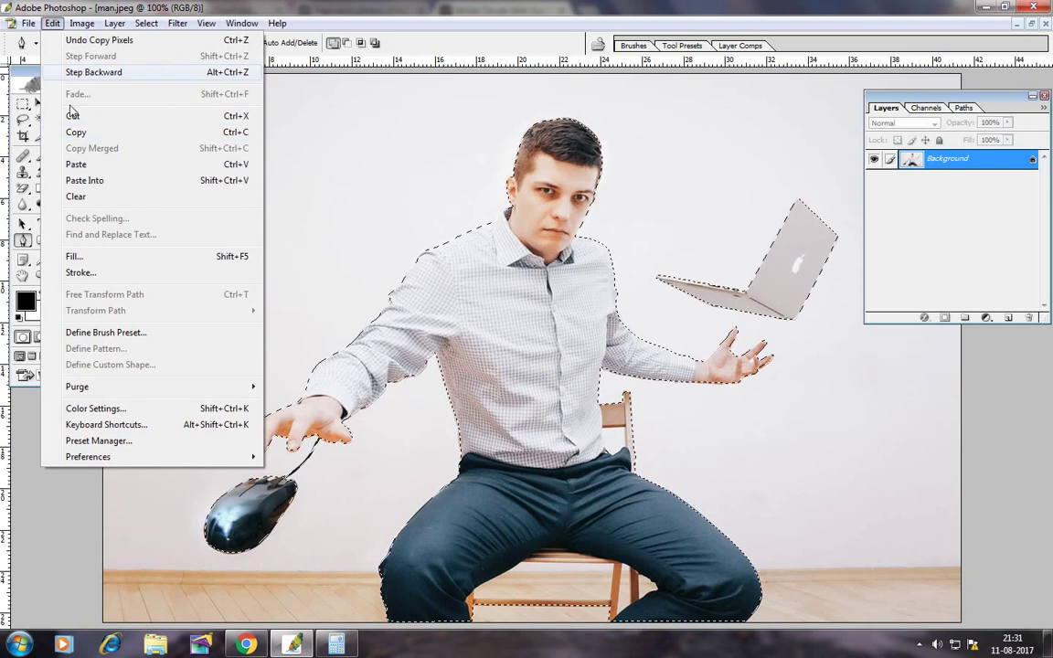
click(76, 157)
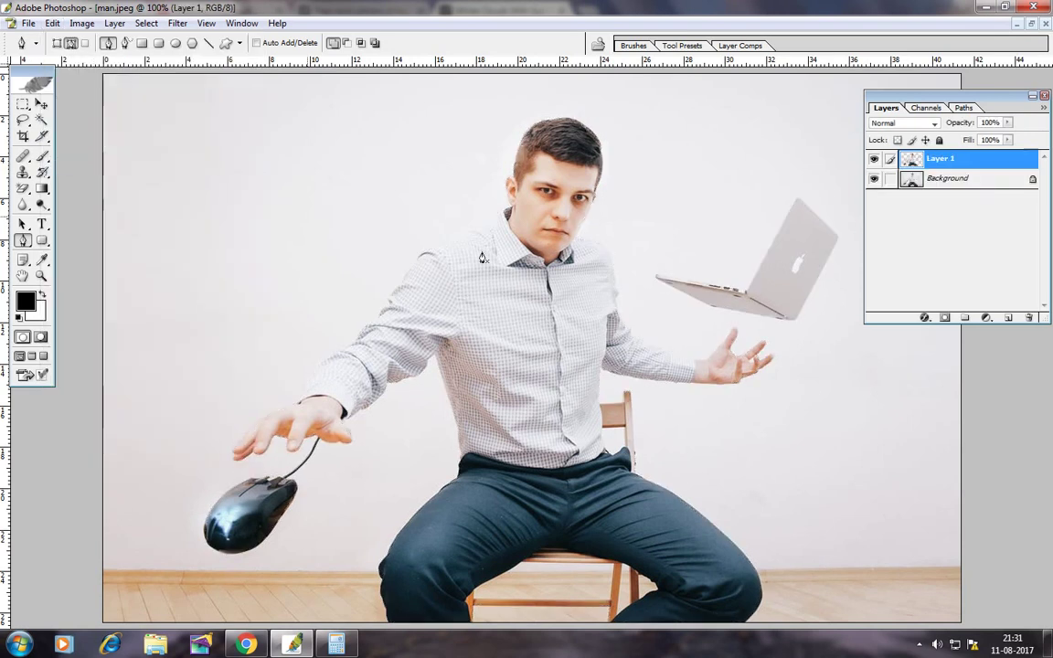
- Undo an accidental shift of the copied figure and make the Background layer active
click(41, 103)
right_click(563, 278)
click(588, 284)
drag(586, 292, 568, 254)
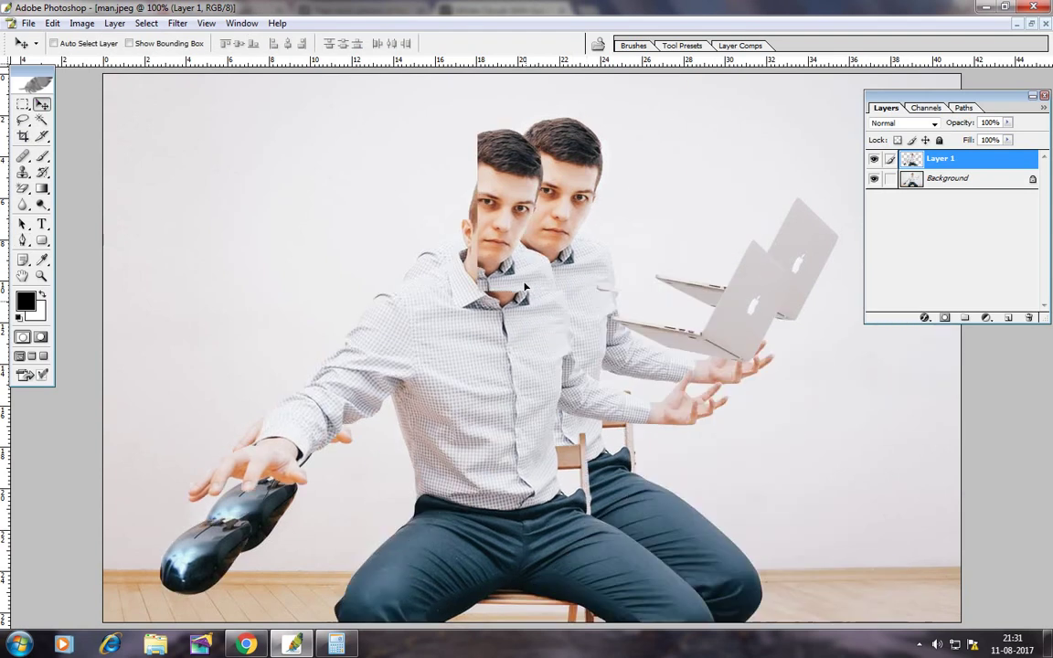
key(ctrl+z)
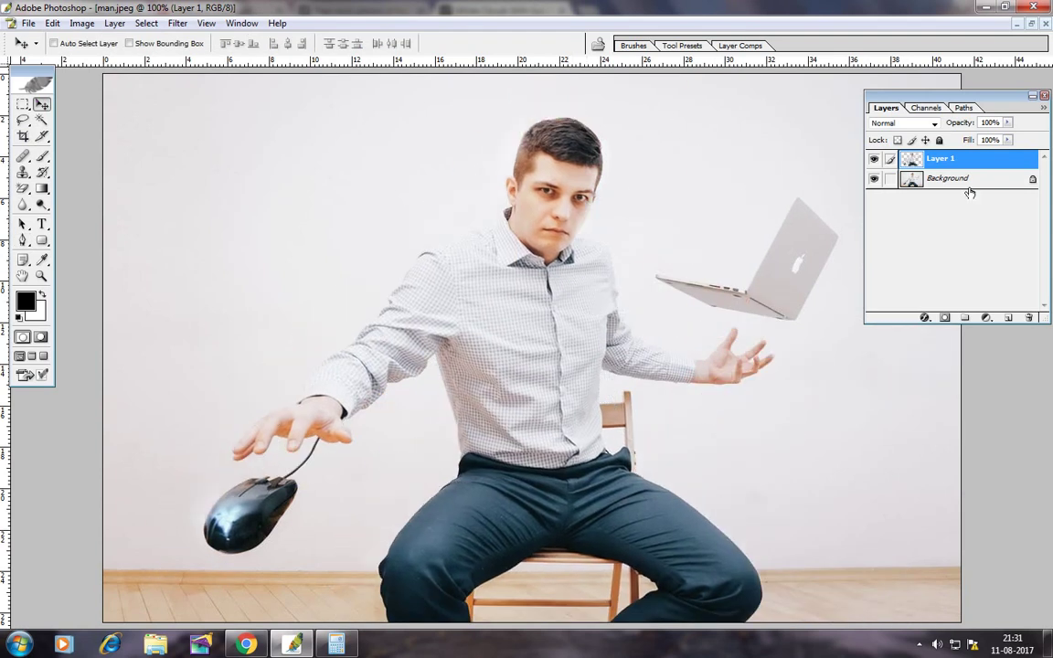
click(962, 179)
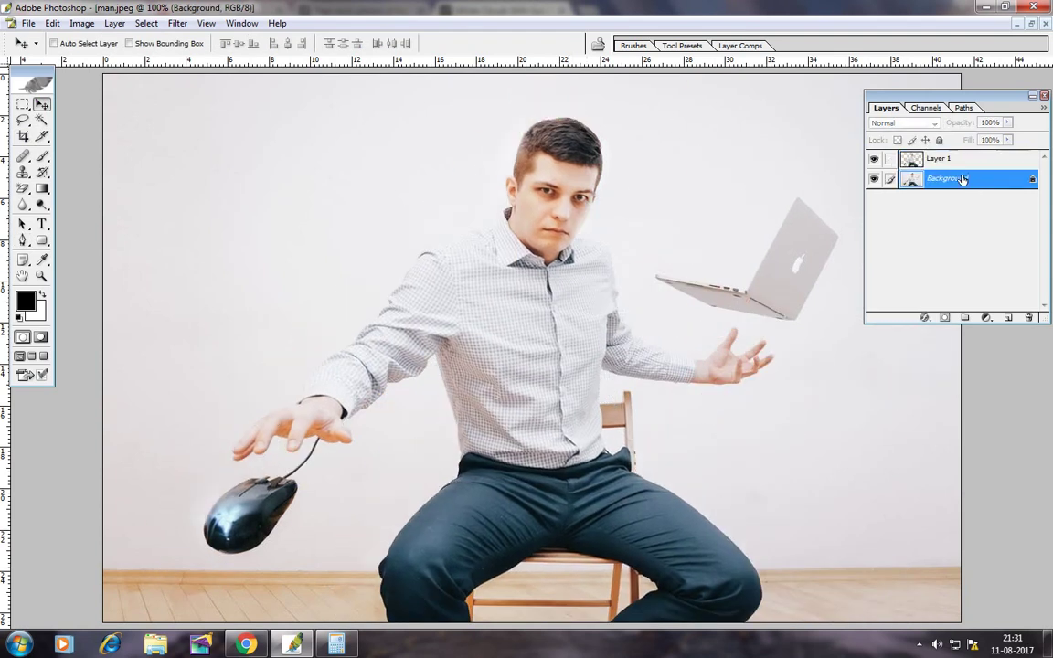
- Set the background colour to white and fill the Background layer with black
click(34, 316)
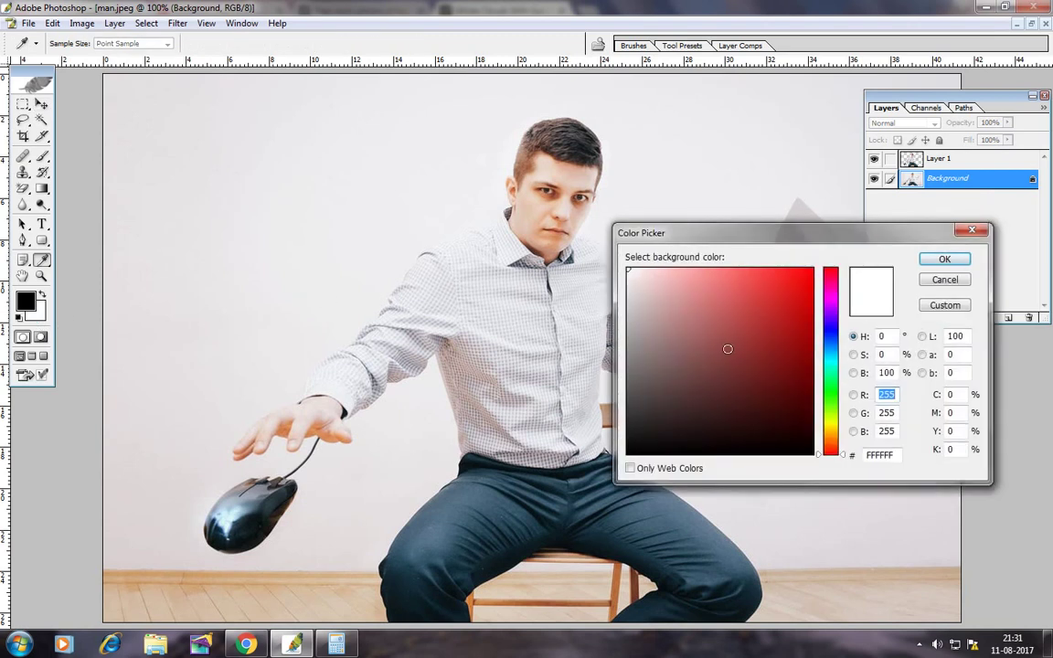
drag(730, 352, 627, 269)
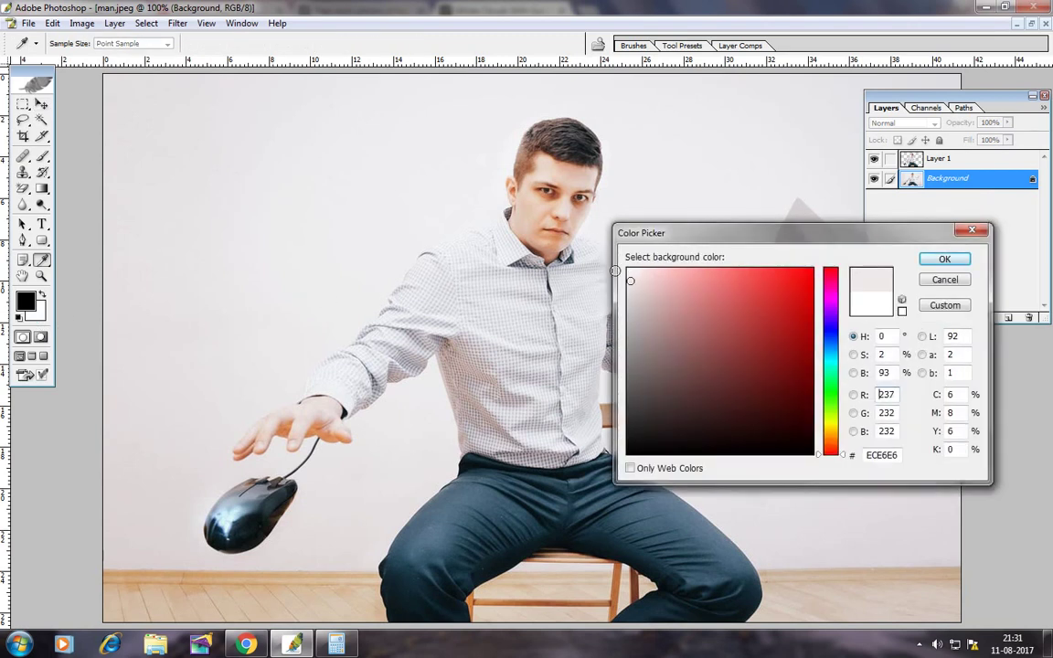
click(942, 260)
click(52, 23)
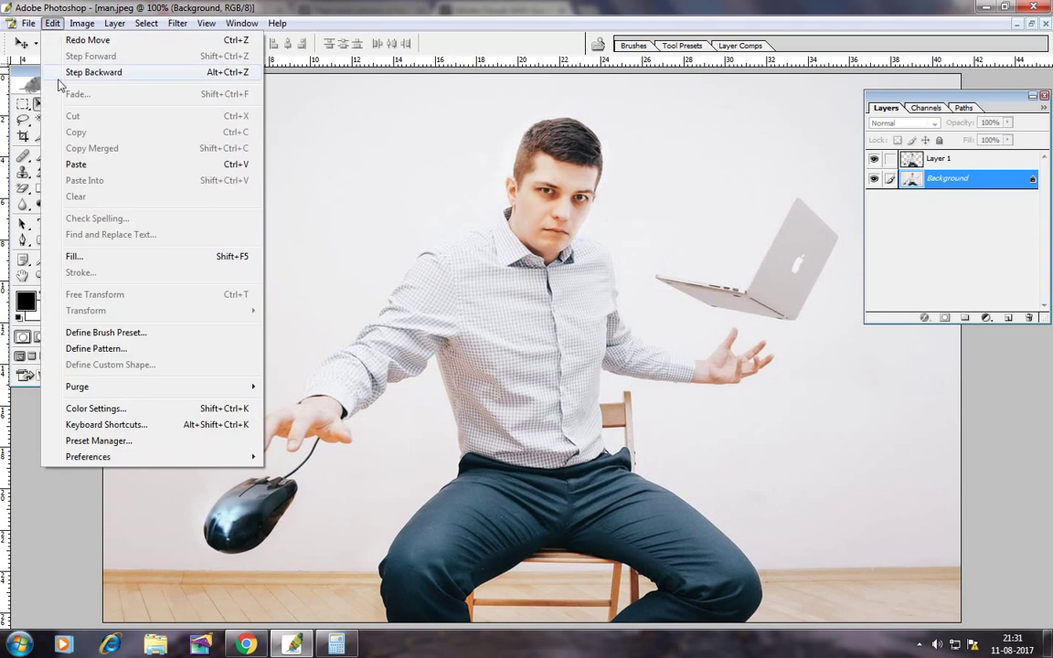
click(74, 256)
click(625, 266)
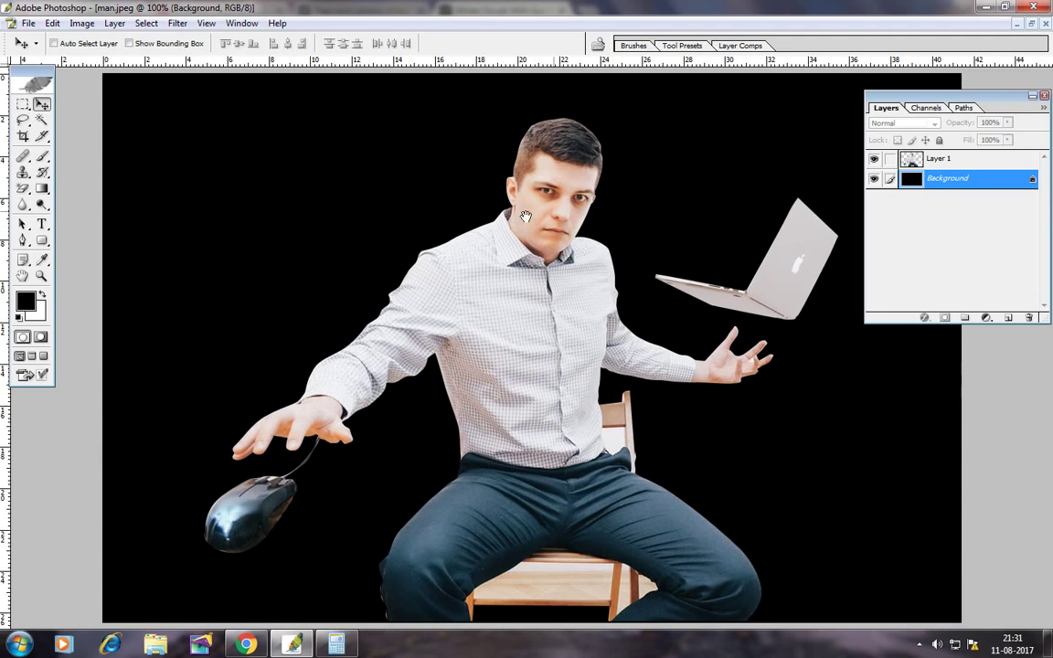
click(41, 275)
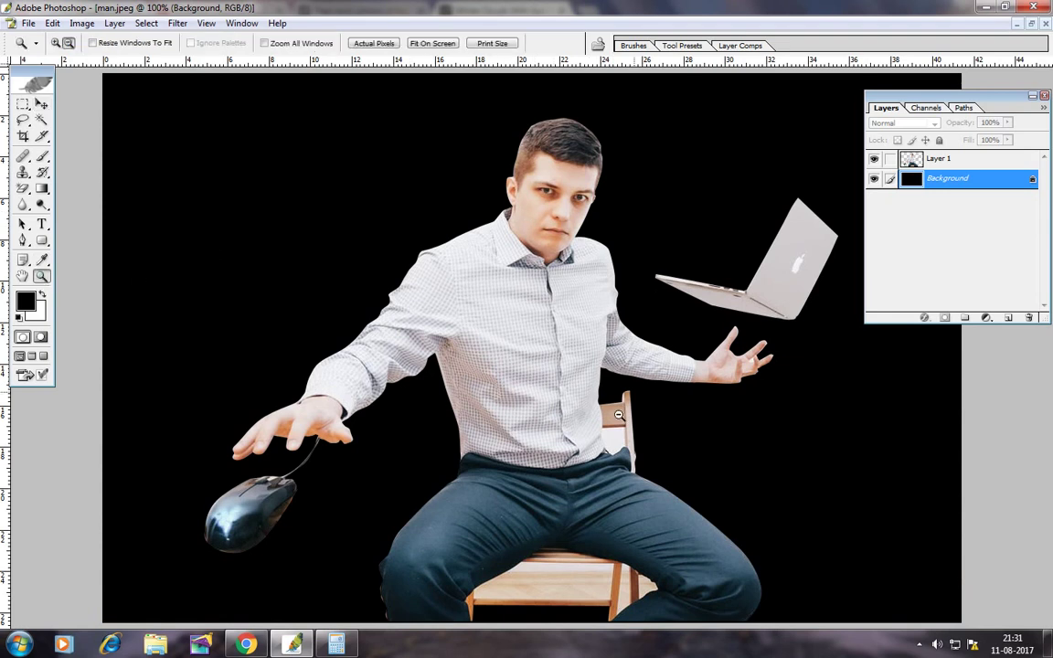
- Zoom in on the trousers and chair and add a horizontal guide across the trousers
alt+click(687, 448)
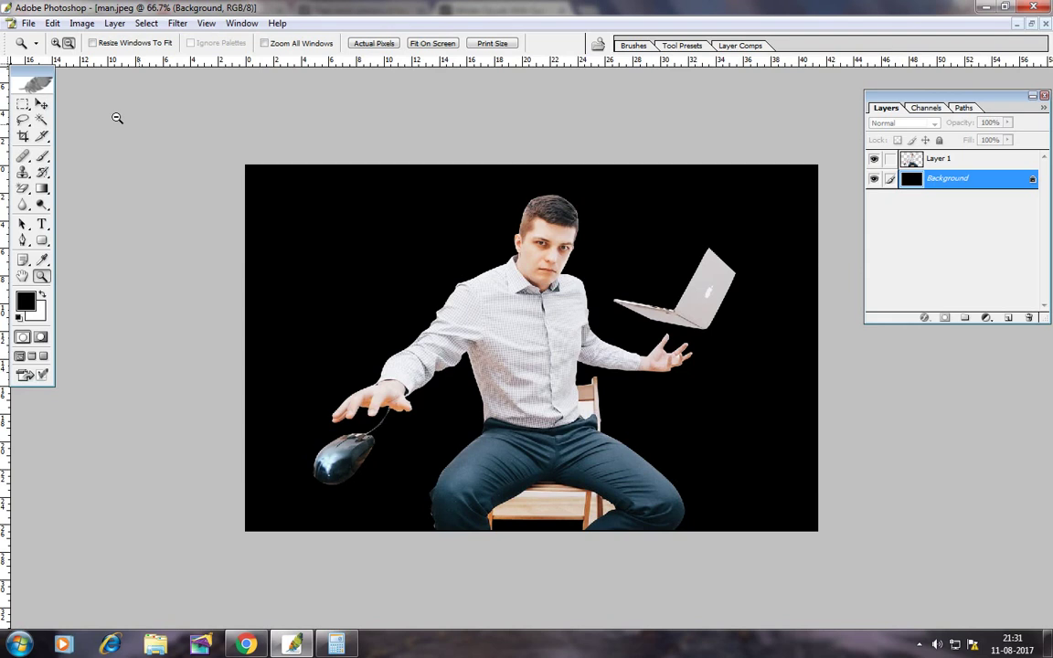
click(56, 43)
drag(592, 460, 654, 515)
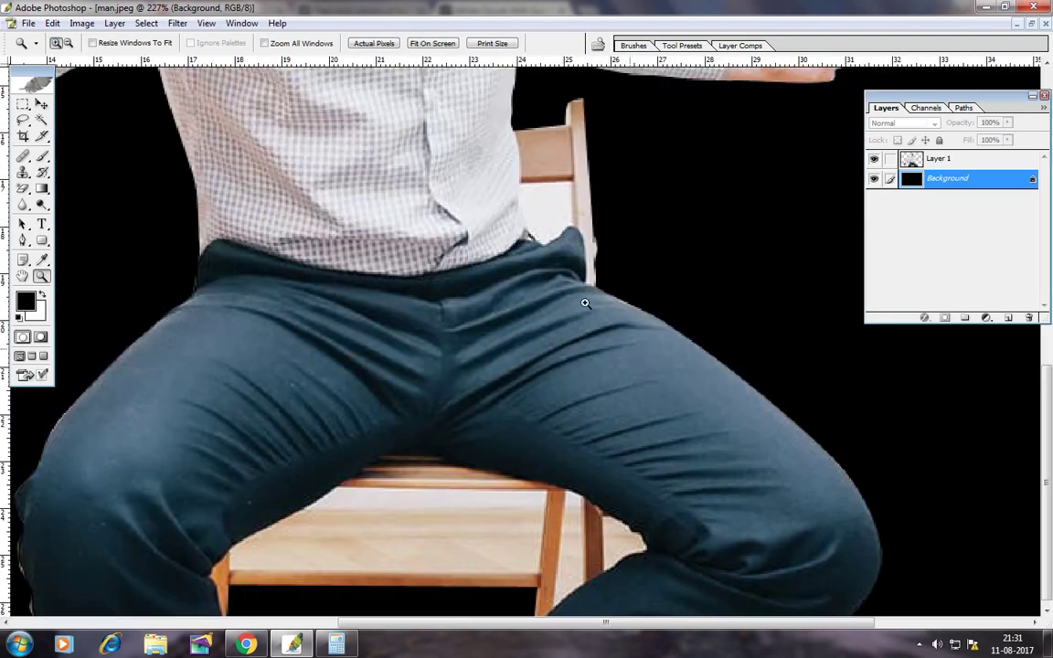
drag(391, 60, 605, 299)
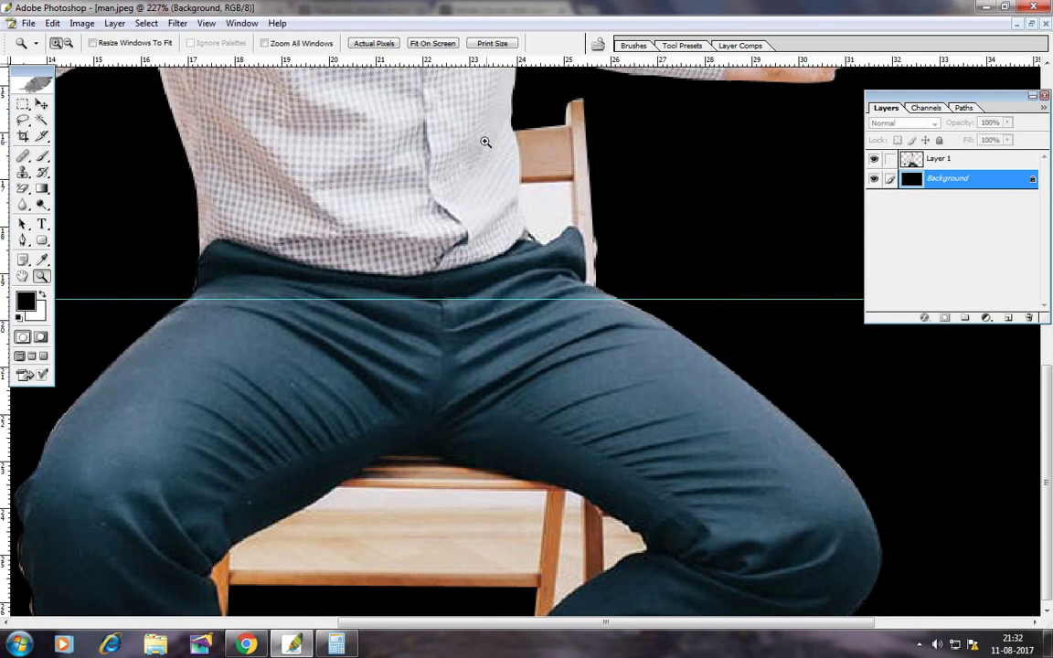
drag(486, 142, 740, 325)
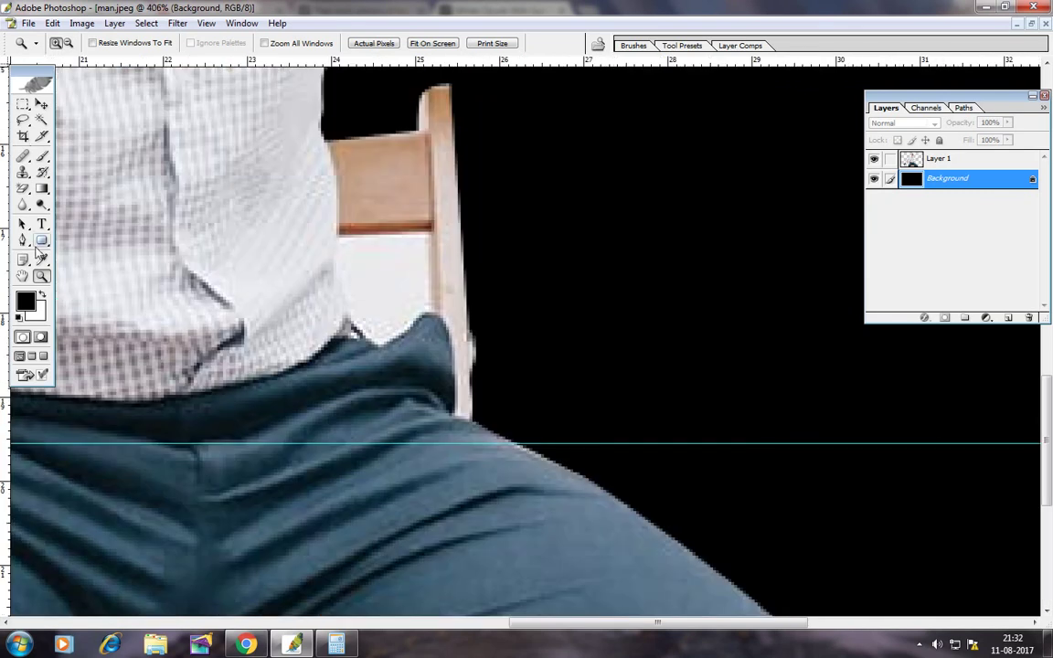
- Trace a pen path along the shirt edge at the waist, the chair rail and the chair post
click(22, 239)
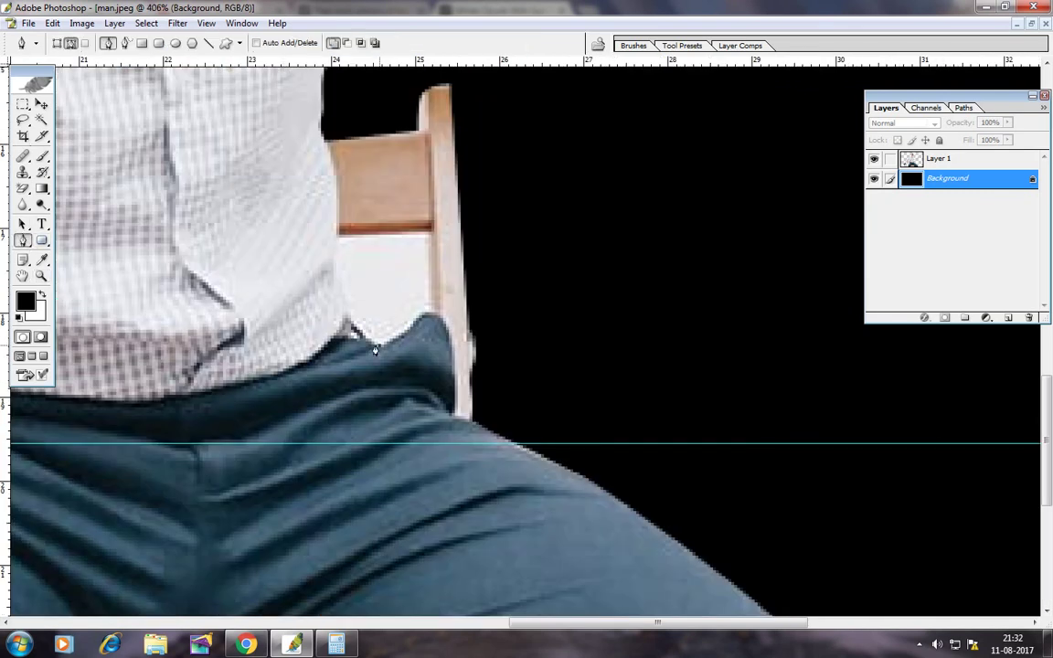
click(375, 346)
click(356, 331)
click(340, 283)
click(333, 259)
click(338, 241)
drag(339, 240, 338, 236)
click(428, 234)
click(426, 320)
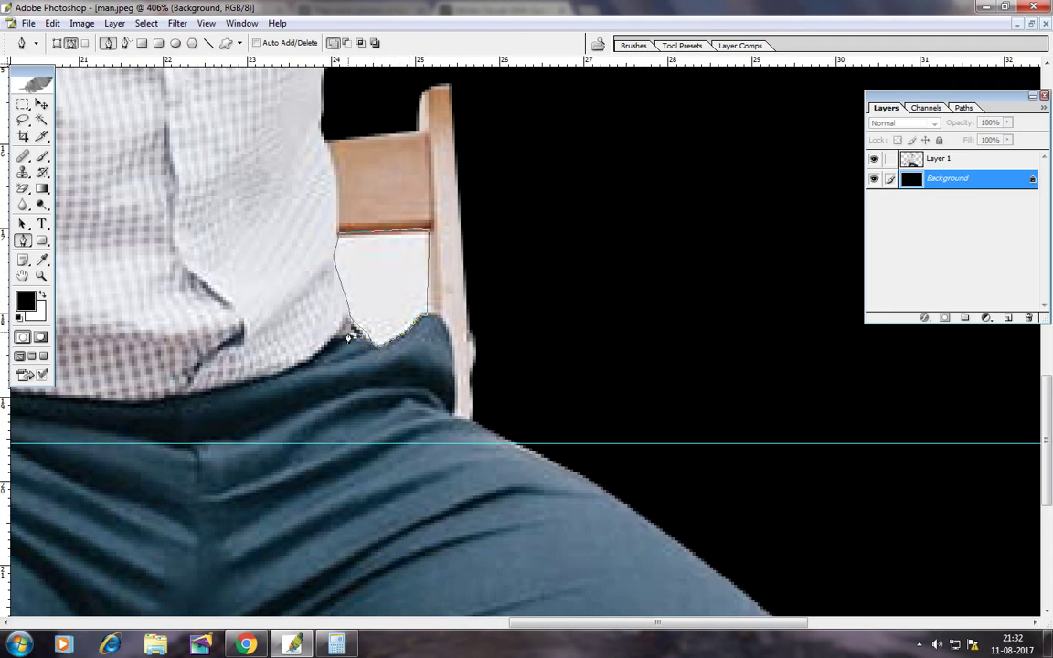
- Trace a closed pen path around the white gap above the chair seat
drag(429, 376, 573, 89)
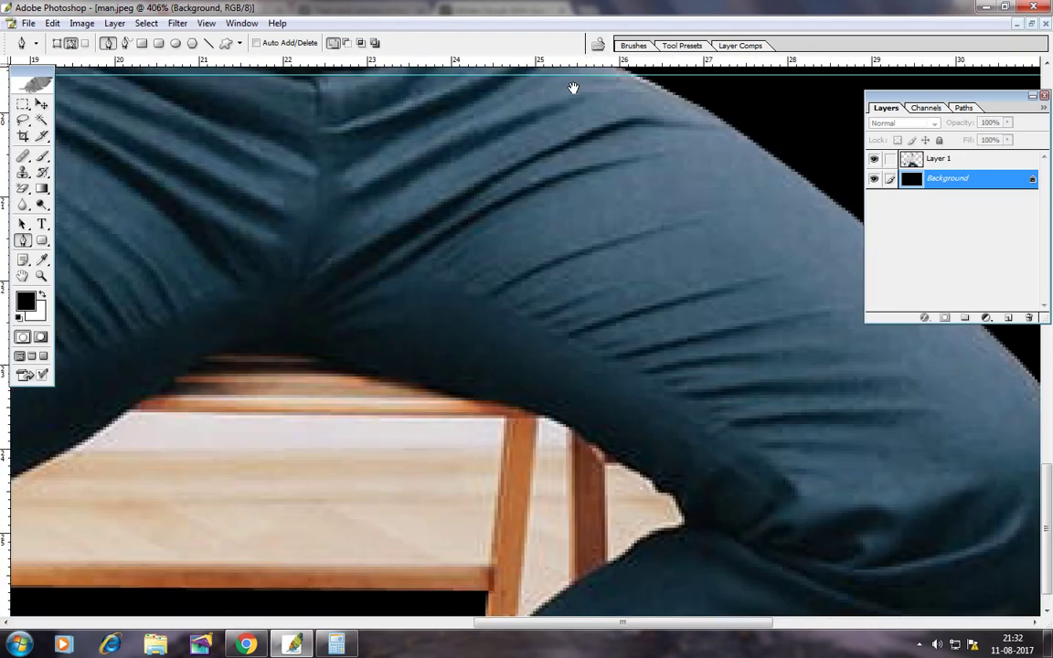
drag(452, 334, 524, 274)
drag(287, 265, 553, 287)
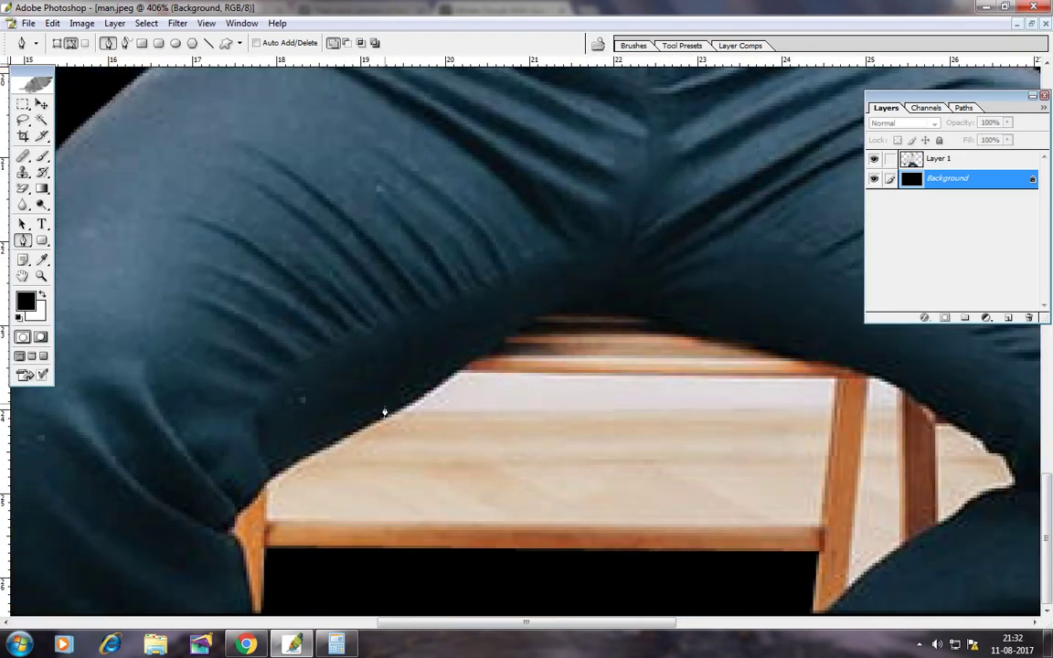
click(832, 412)
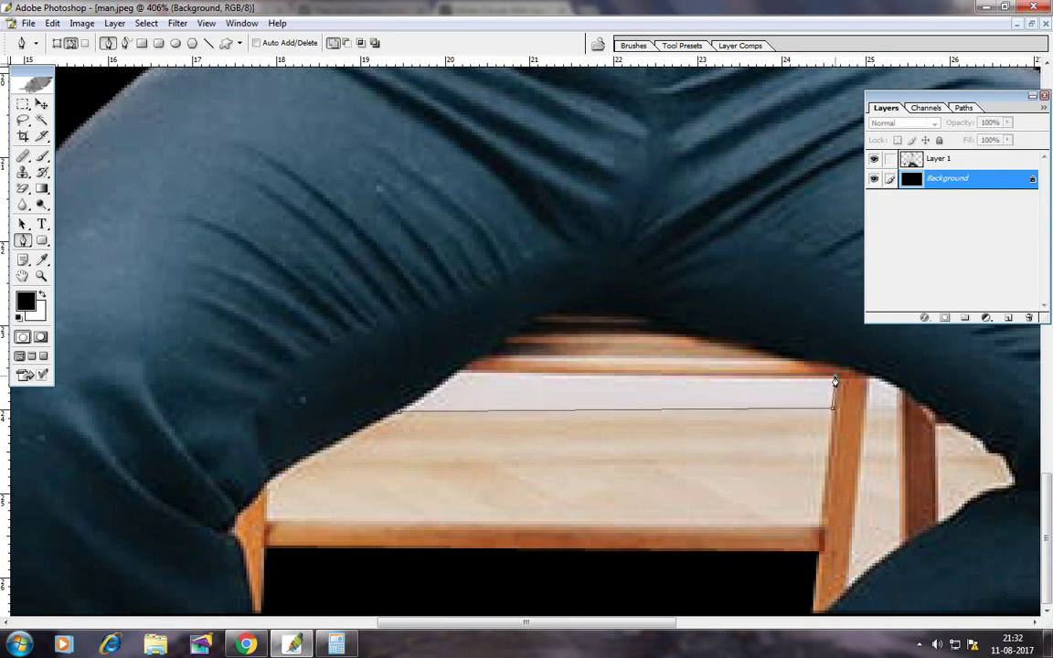
click(835, 377)
click(457, 375)
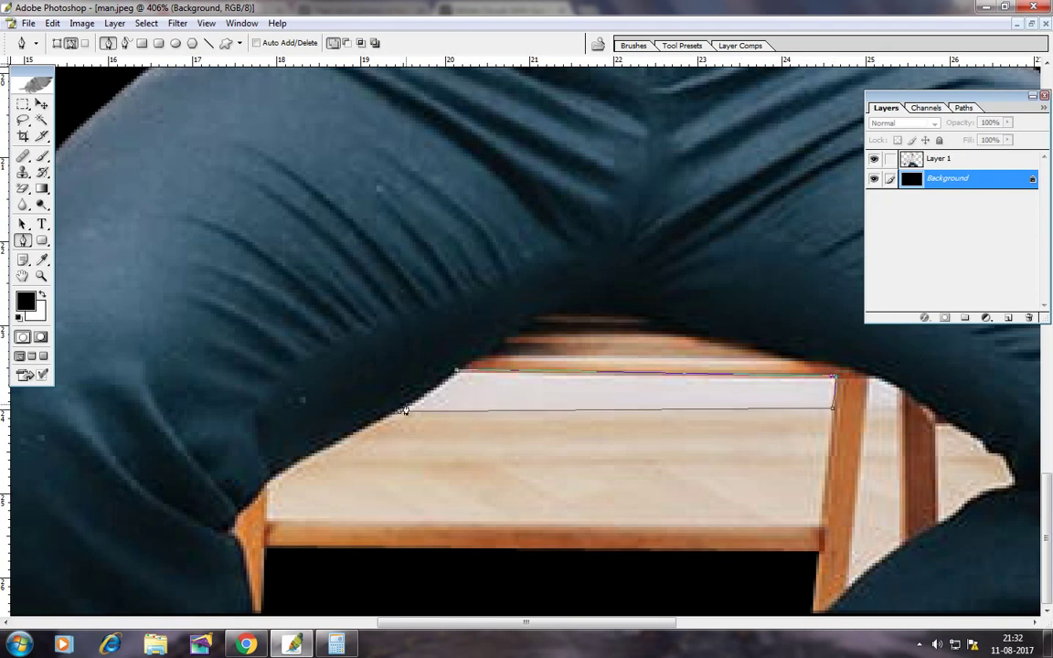
click(403, 411)
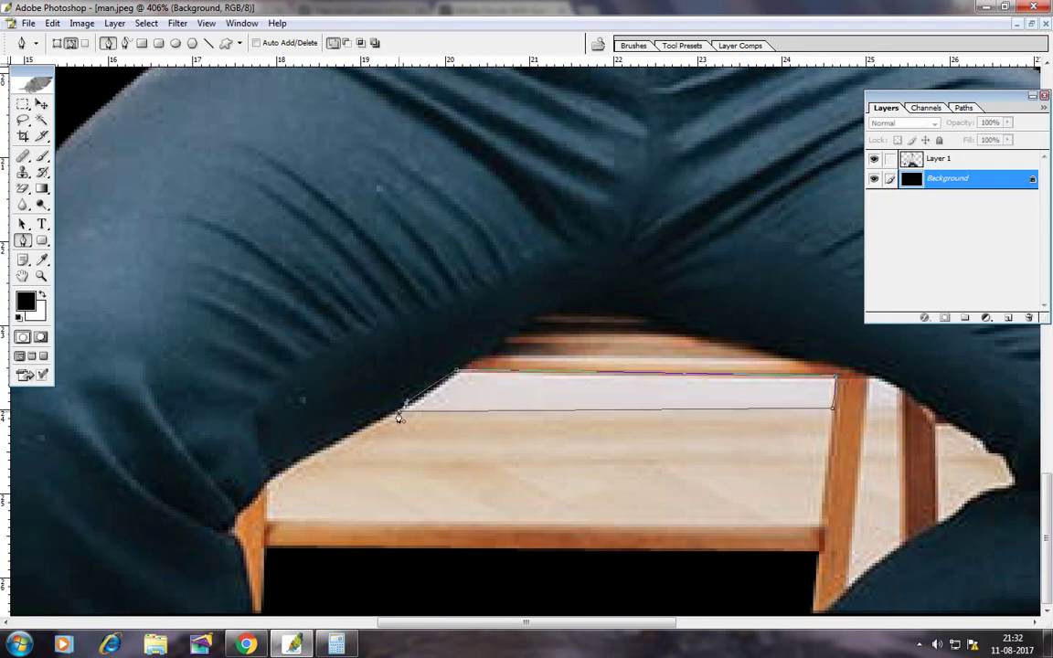
- Trace a small closed path around the narrow white gap at the right
click(866, 377)
click(863, 410)
click(868, 379)
scroll(981, 464, left, 5)
scroll(701, 317, left, 2)
scroll(778, 282, left, 1)
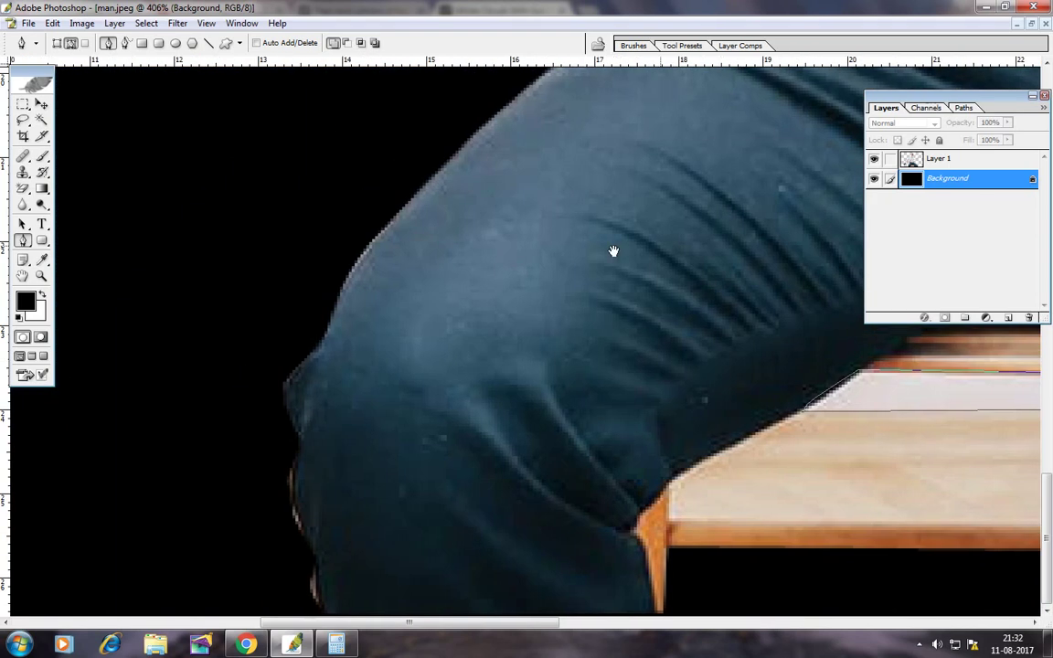
scroll(322, 96, up, 1)
scroll(277, 78, up, 2)
- Convert the traced paths into a selection and cut the white gaps away
scroll(263, 69, up, 2)
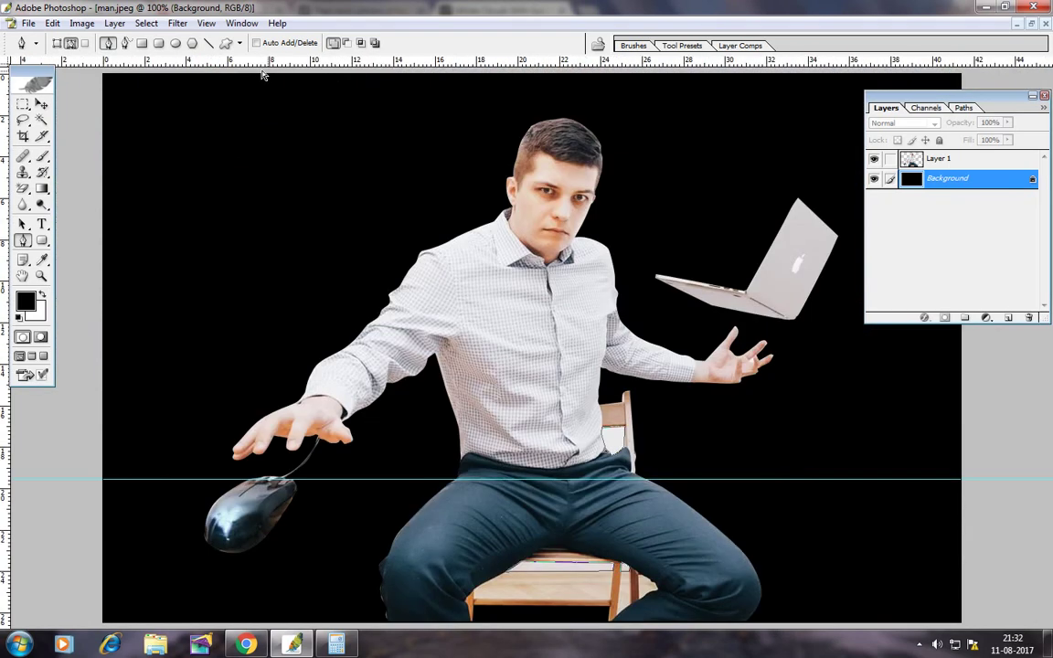
right_click(590, 409)
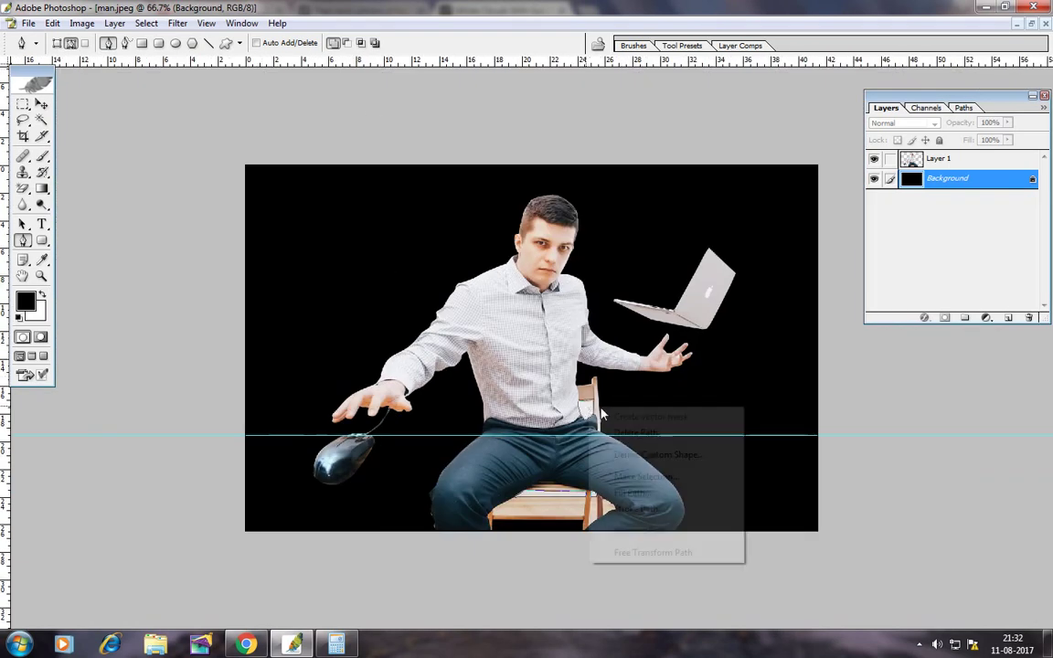
click(631, 477)
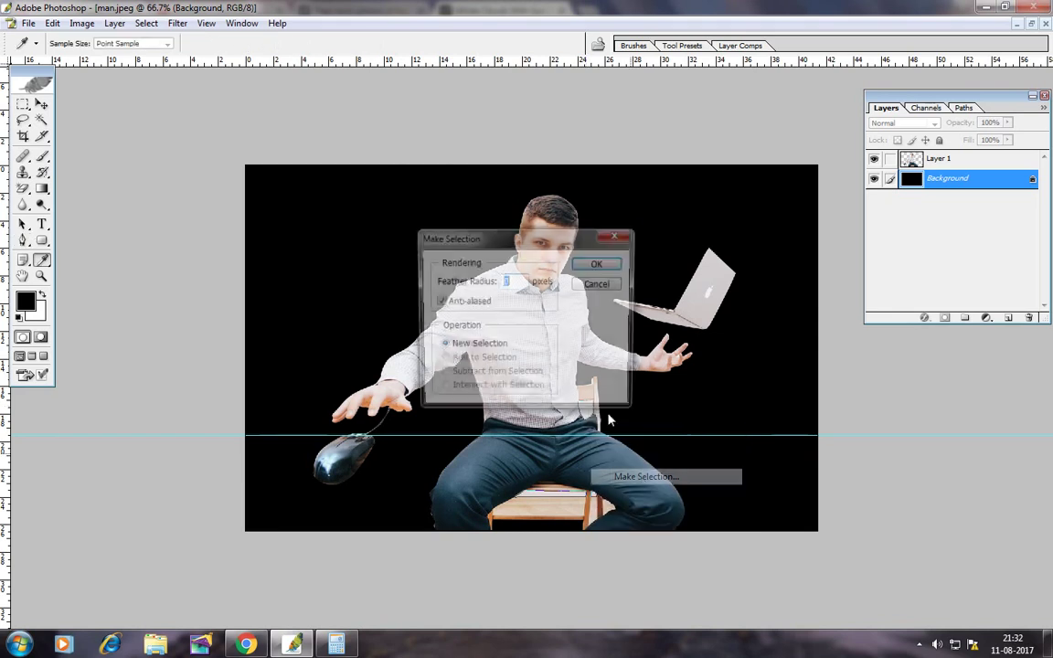
key(Return)
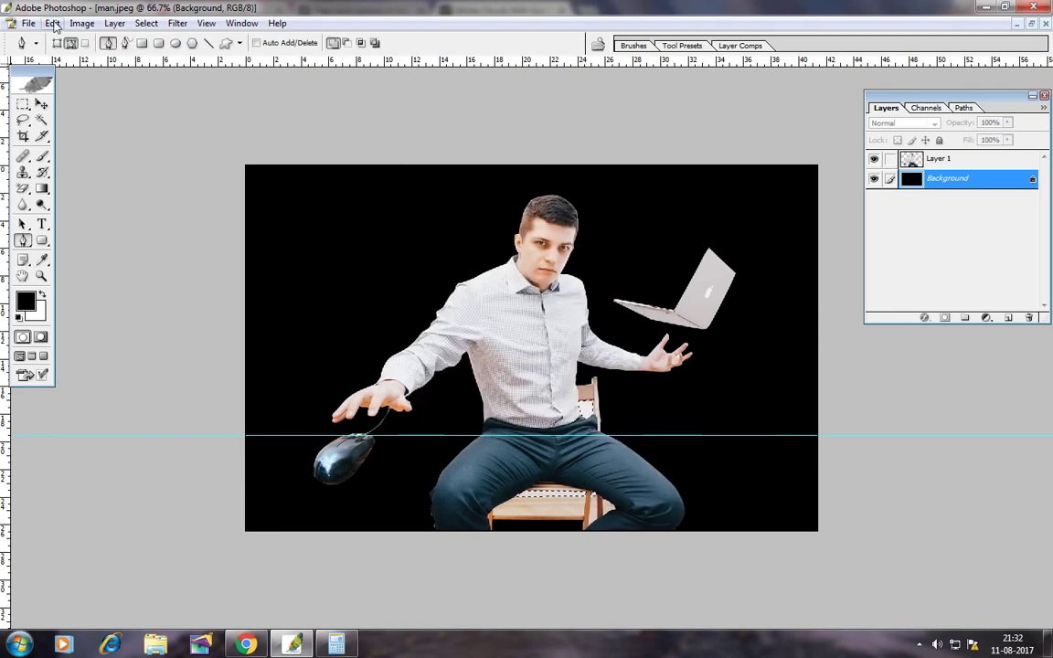
click(52, 23)
click(76, 118)
click(41, 103)
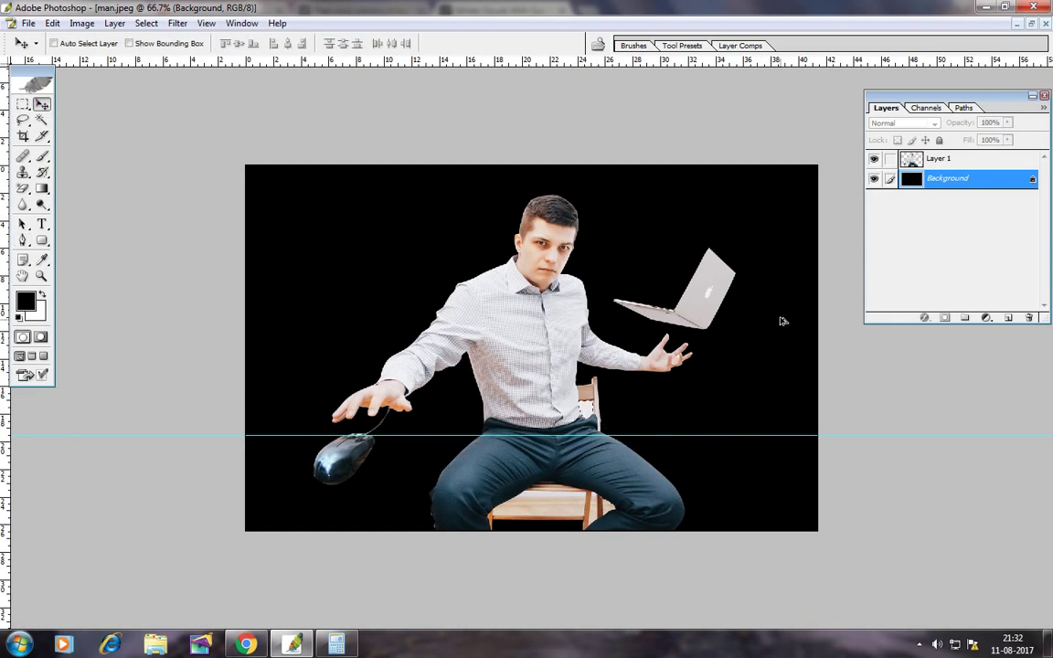
- Cut the selection from Layer 1 and shift the man slightly up and left
click(937, 159)
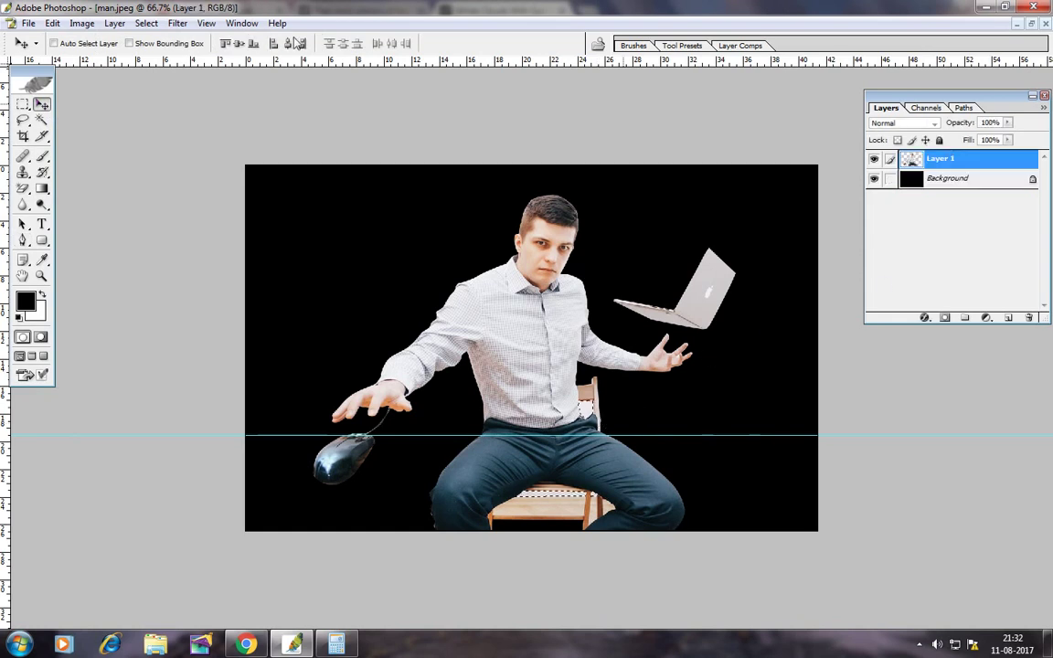
click(53, 23)
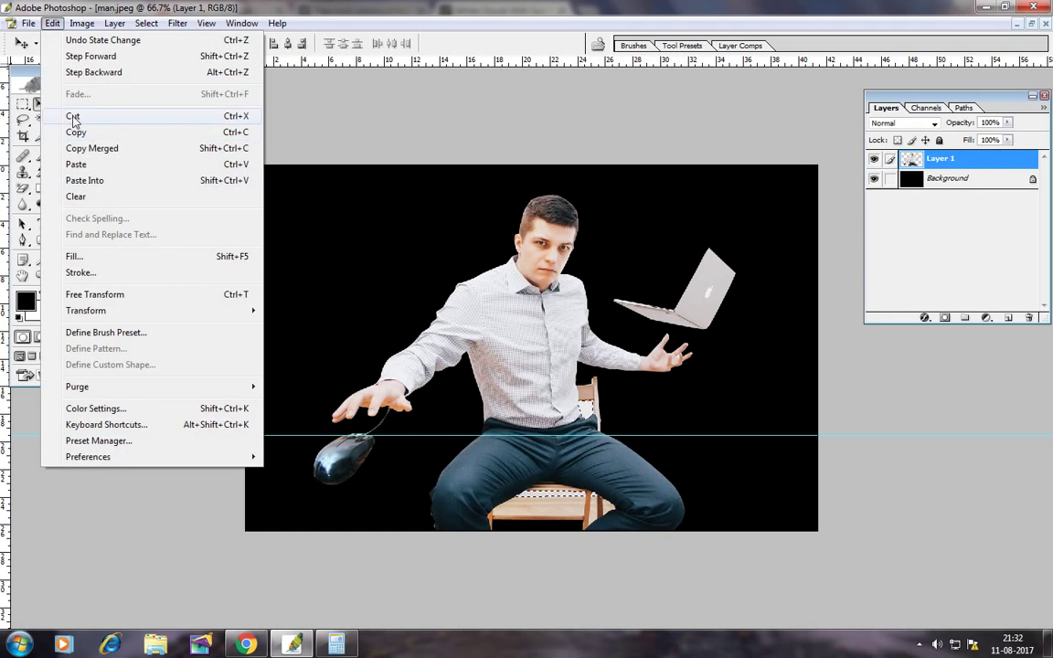
click(72, 116)
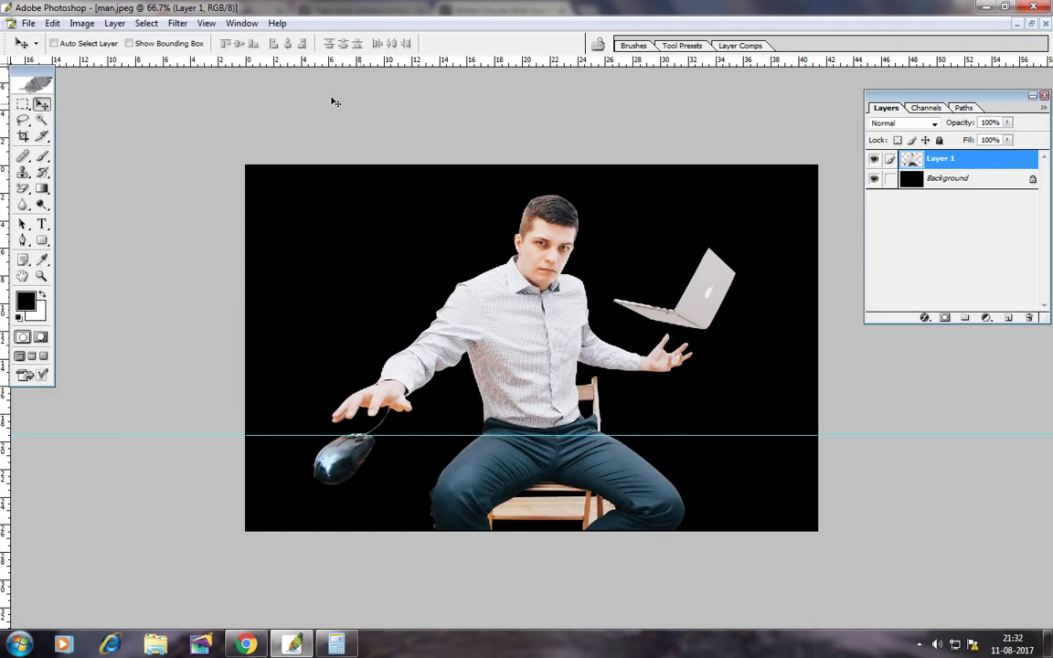
mouse_move(575, 258)
mouse_down()
mouse_move(531, 288)
mouse_move(530, 307)
mouse_up()
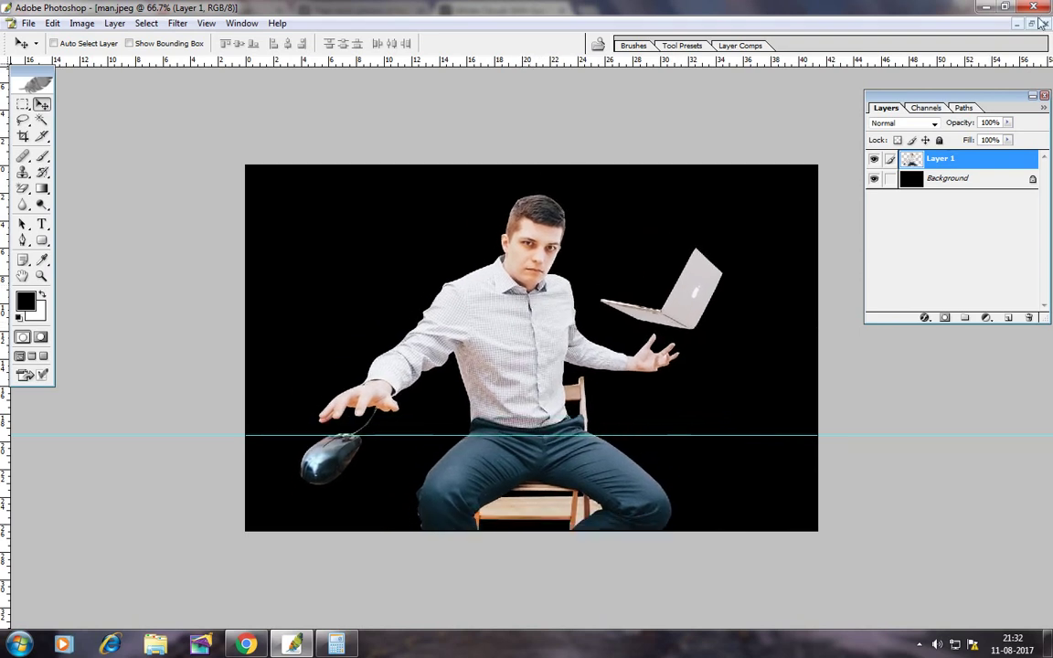
- Open kumamoto-japan-aso-cloud-45848 as a smaller window beside man.jpeg
click(28, 23)
click(45, 52)
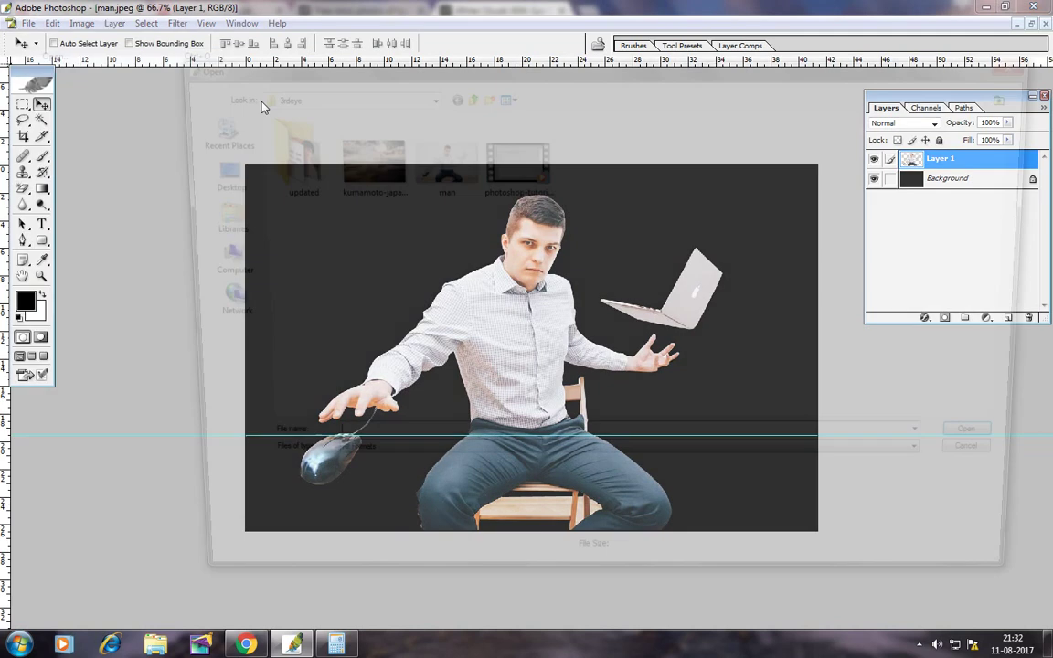
click(359, 171)
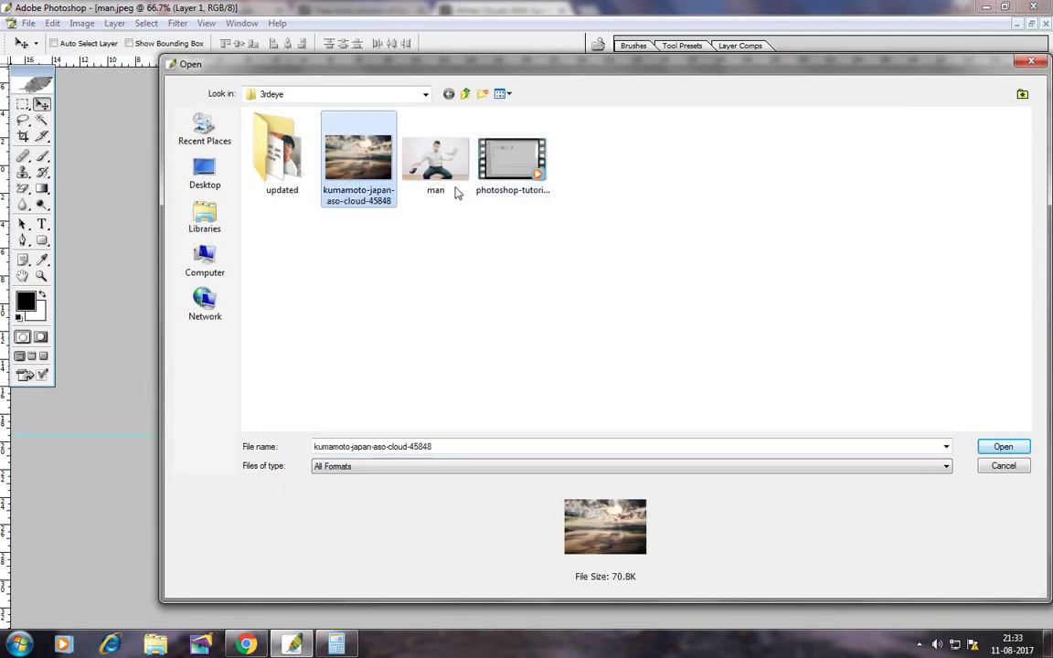
click(1003, 446)
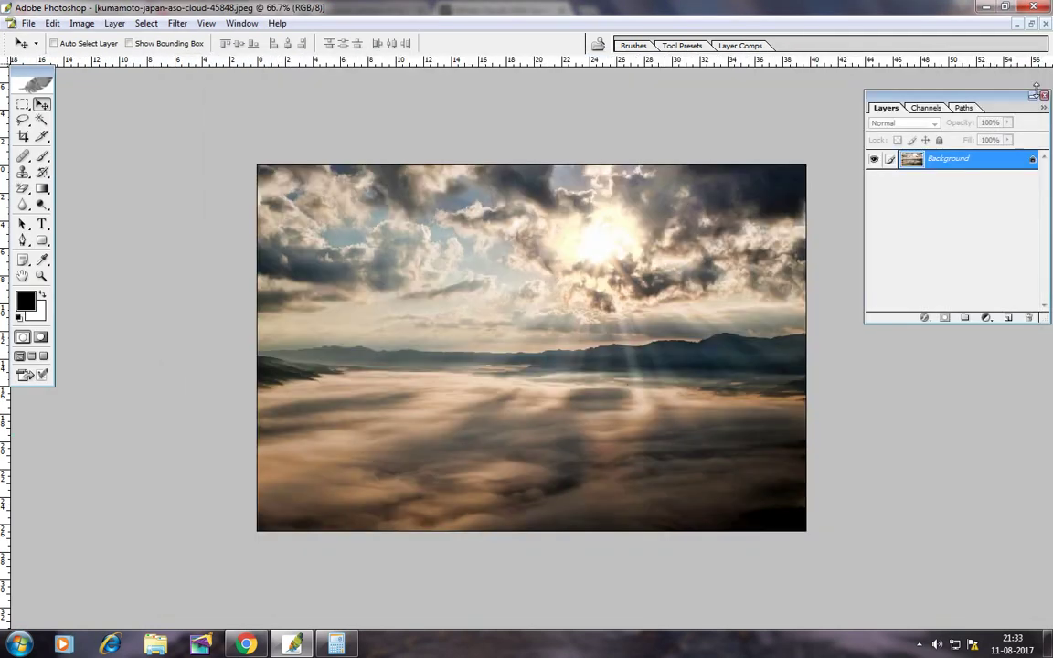
click(1030, 24)
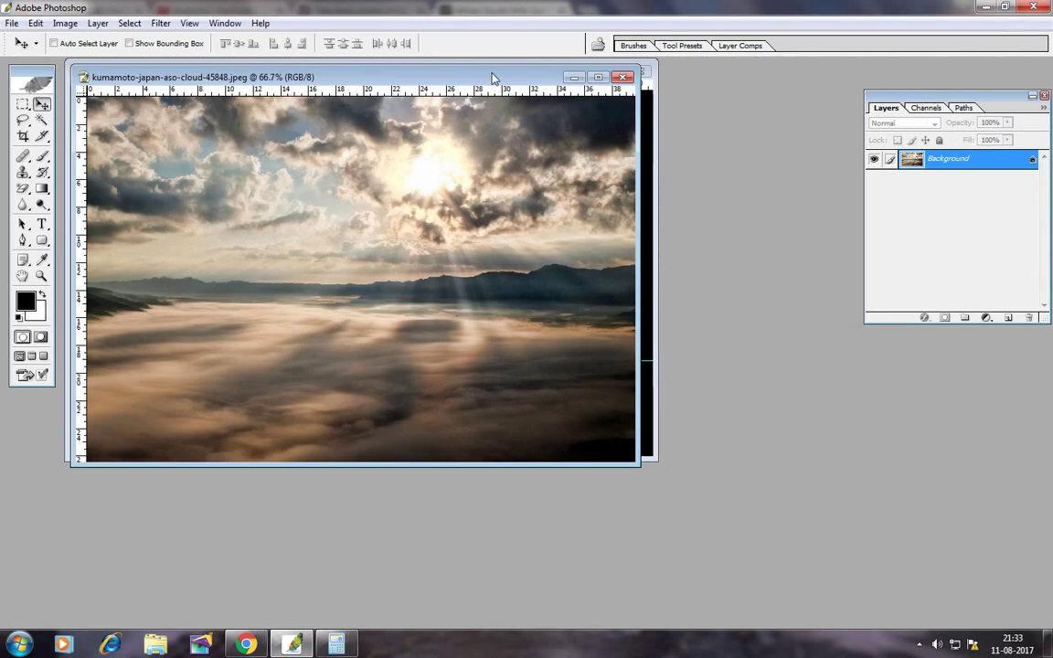
drag(274, 71, 469, 203)
- Drag the man layer into the cloud document, maximize it and nudge the man into place
click(461, 160)
right_click(373, 141)
click(393, 162)
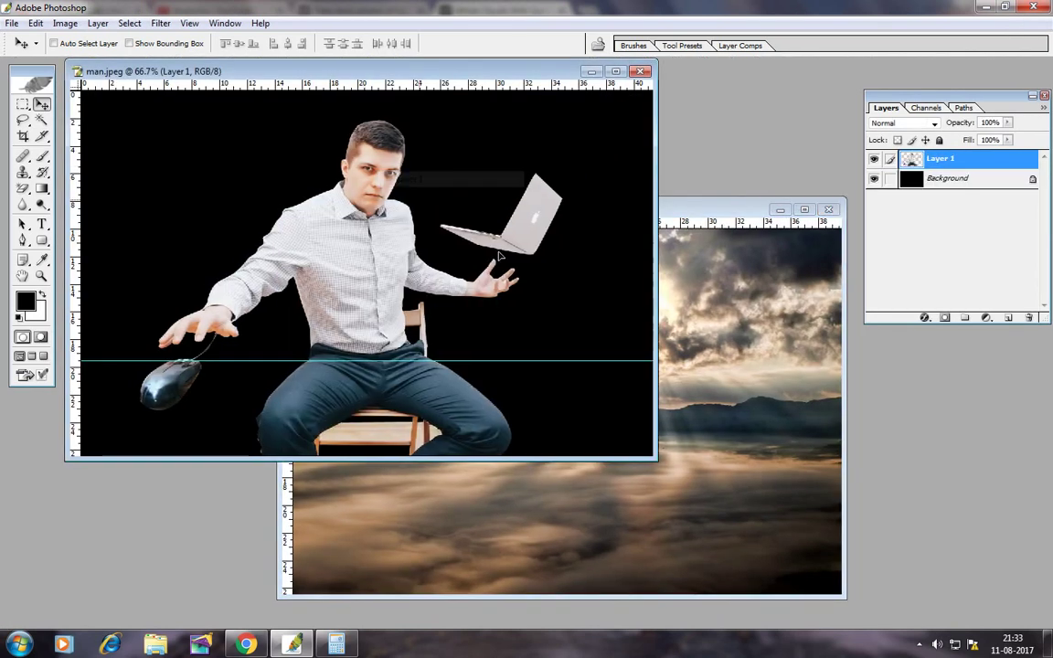
drag(393, 163, 704, 452)
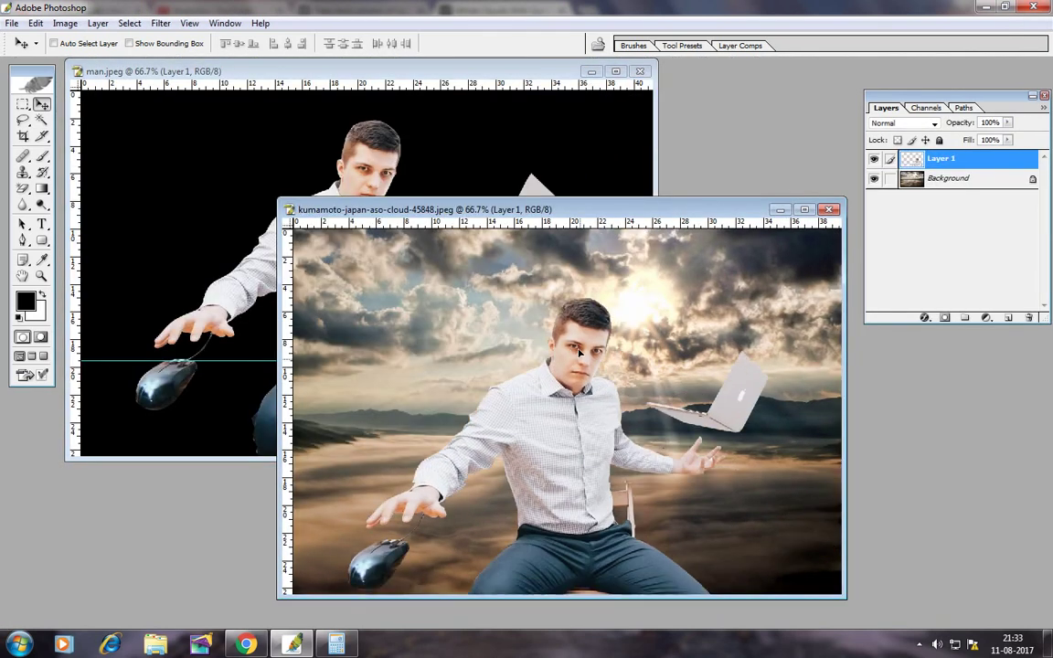
double_click(745, 209)
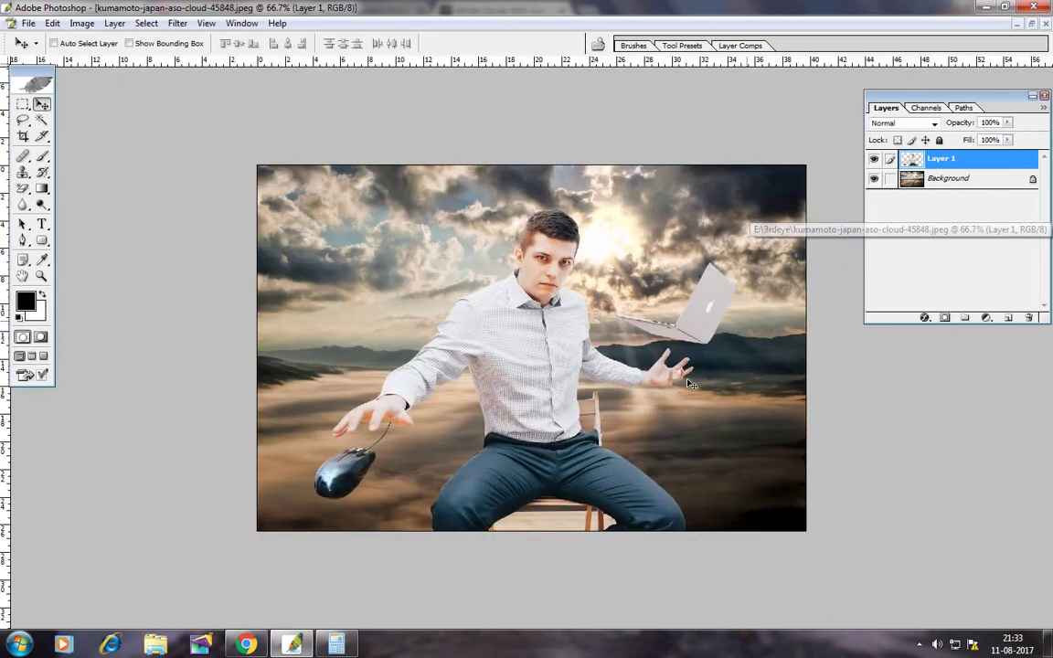
drag(555, 426, 539, 435)
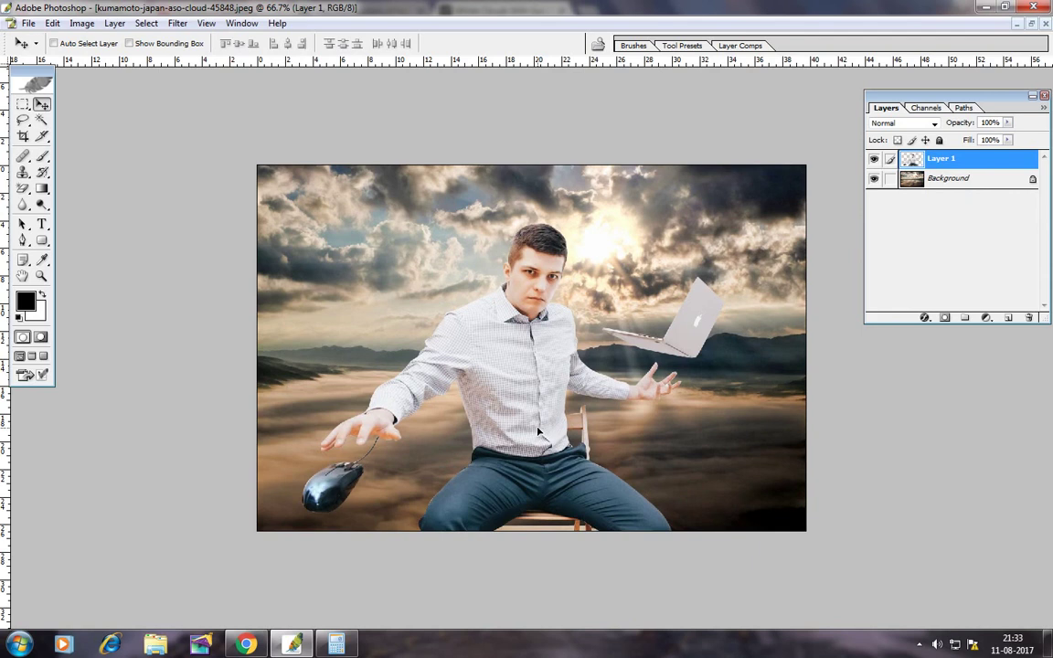
drag(538, 430, 537, 418)
- Zoom in on the man's torso and legs
key(z)
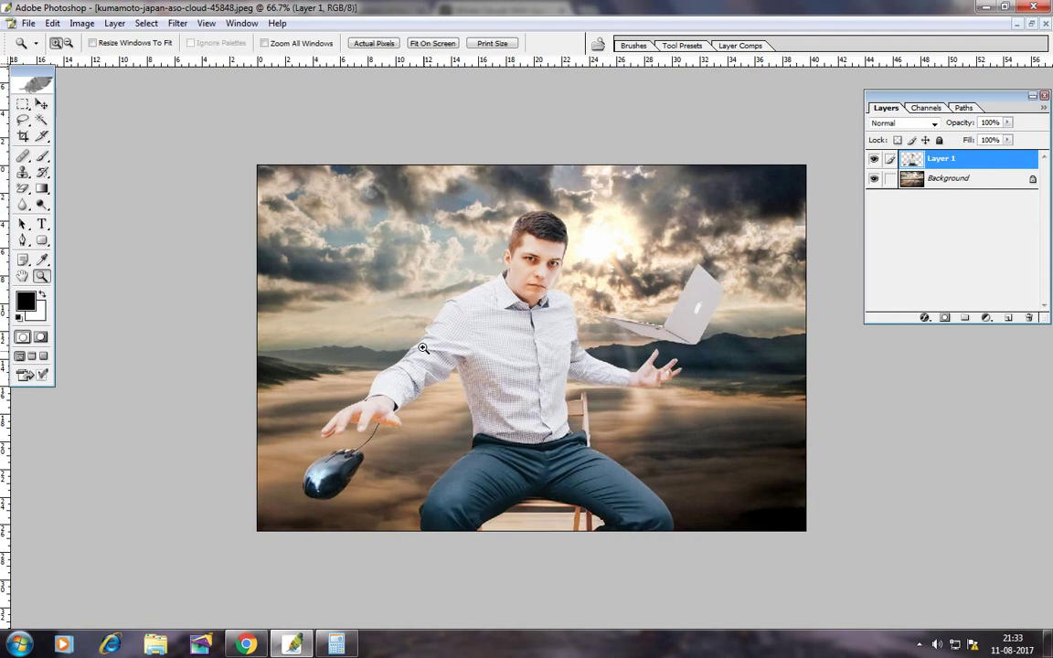
drag(380, 316, 637, 509)
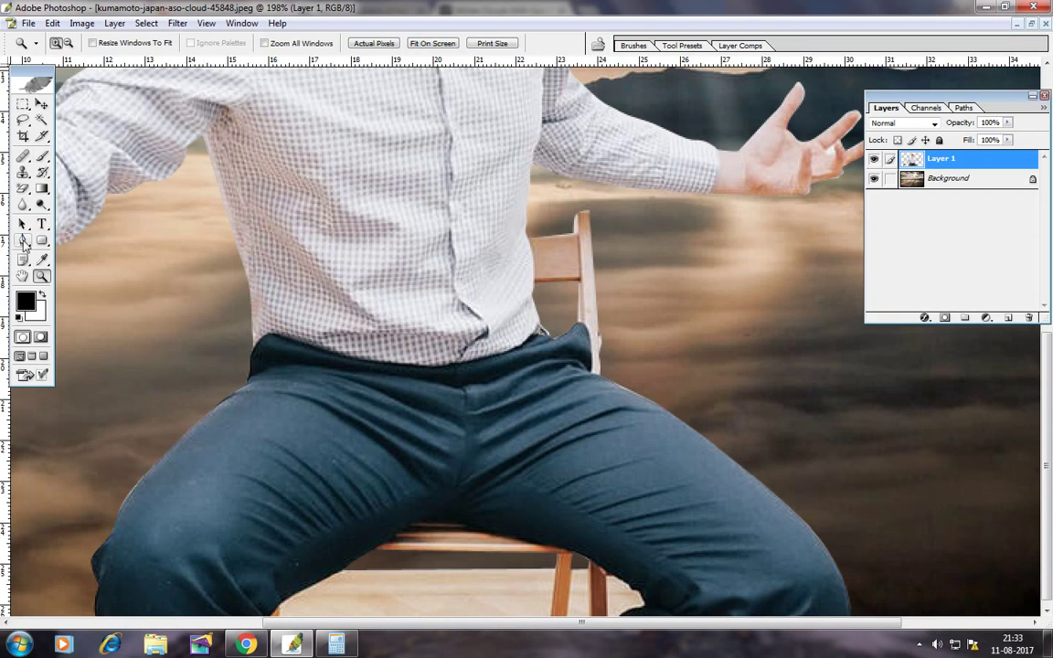
click(24, 243)
key(v)
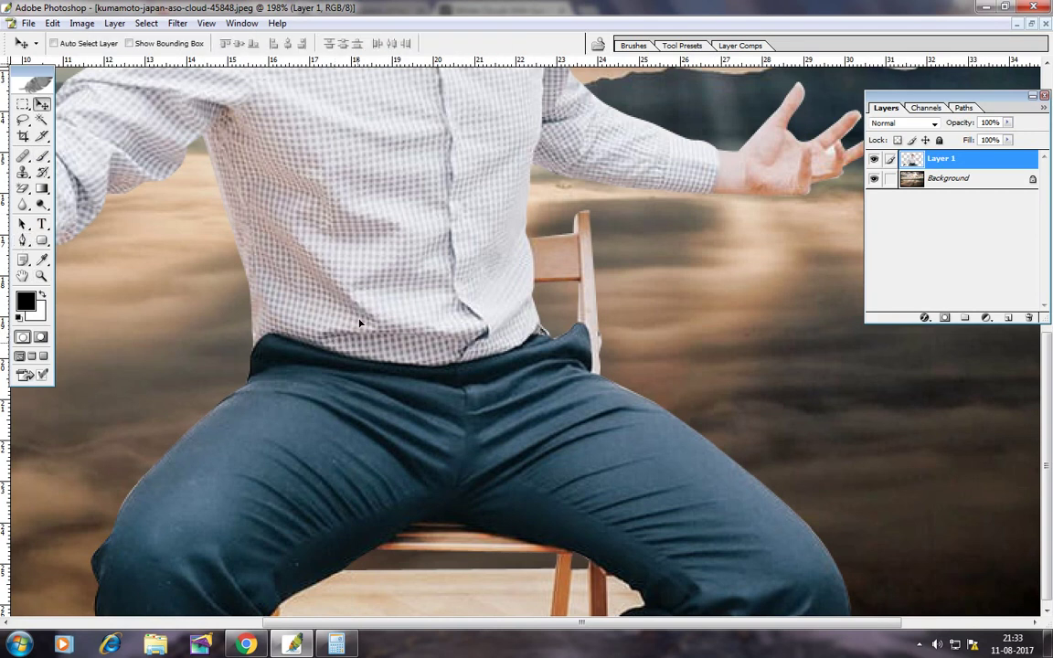
scroll(359, 321, down, 2)
- Trace a curved pen path around the chair back beside the man's waist
click(23, 241)
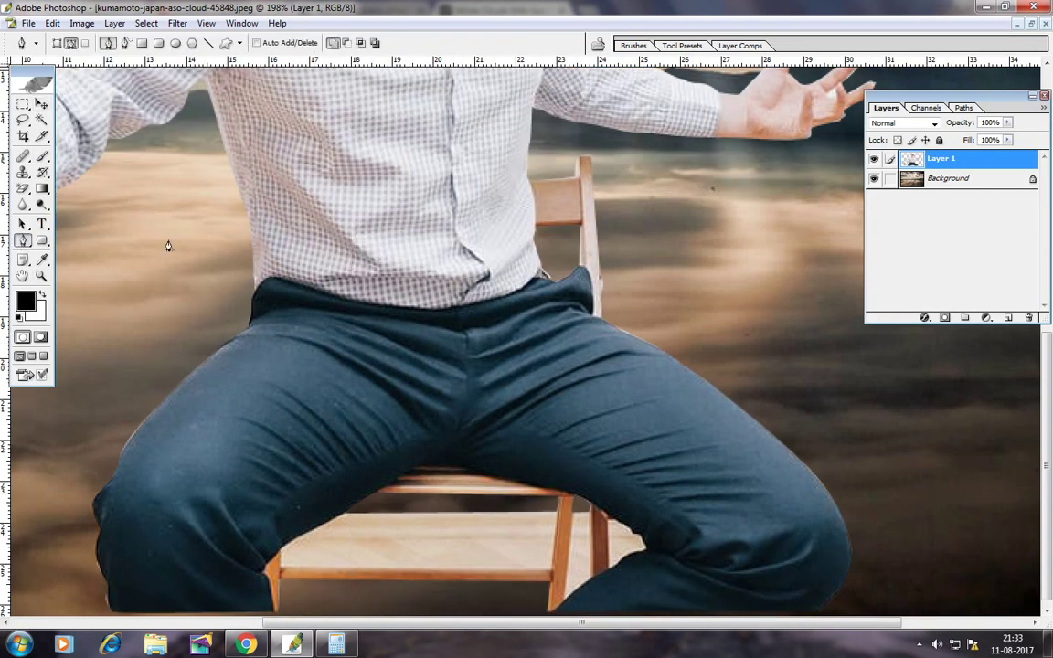
click(649, 208)
drag(591, 148, 565, 146)
click(535, 233)
click(541, 265)
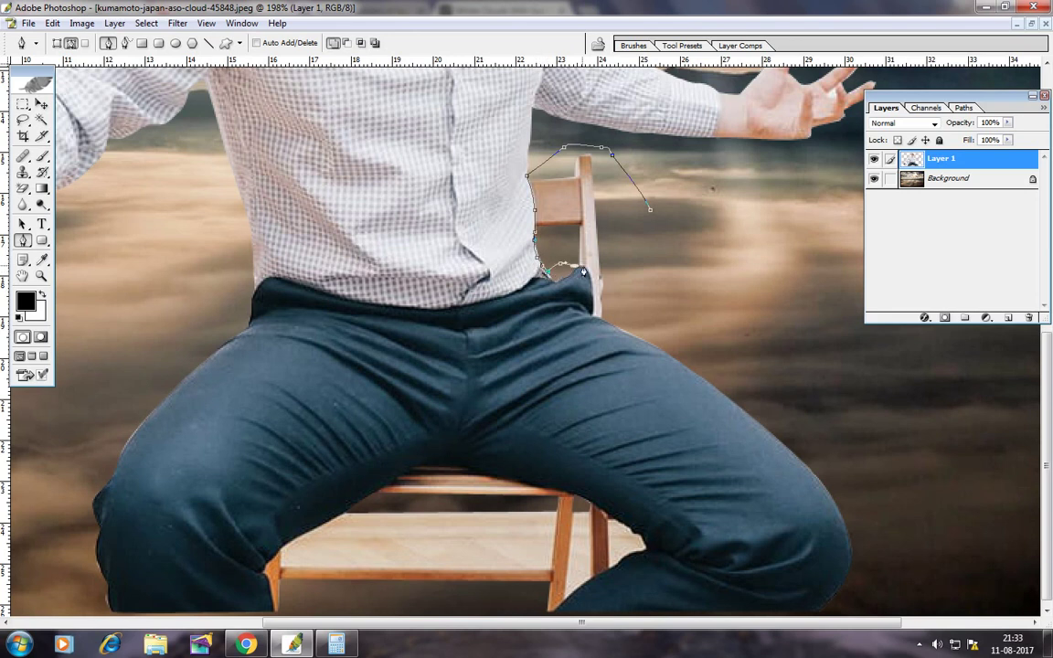
drag(583, 272, 591, 276)
drag(680, 291, 669, 265)
drag(516, 90, 566, 83)
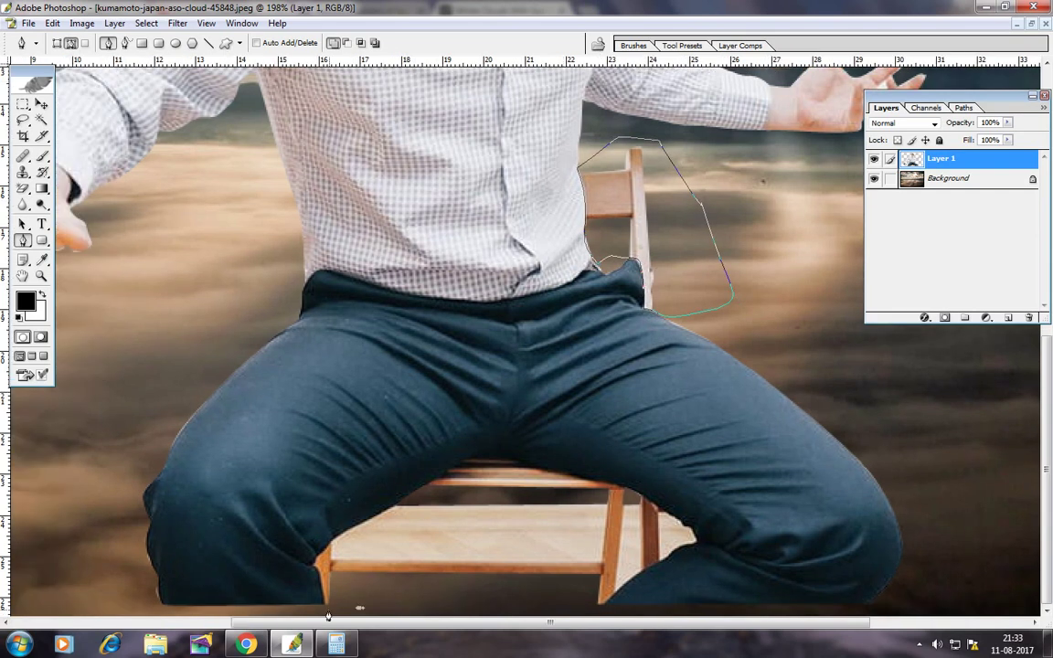
- Trace a second path around the chair under the legs along the trouser edges
drag(342, 608, 325, 608)
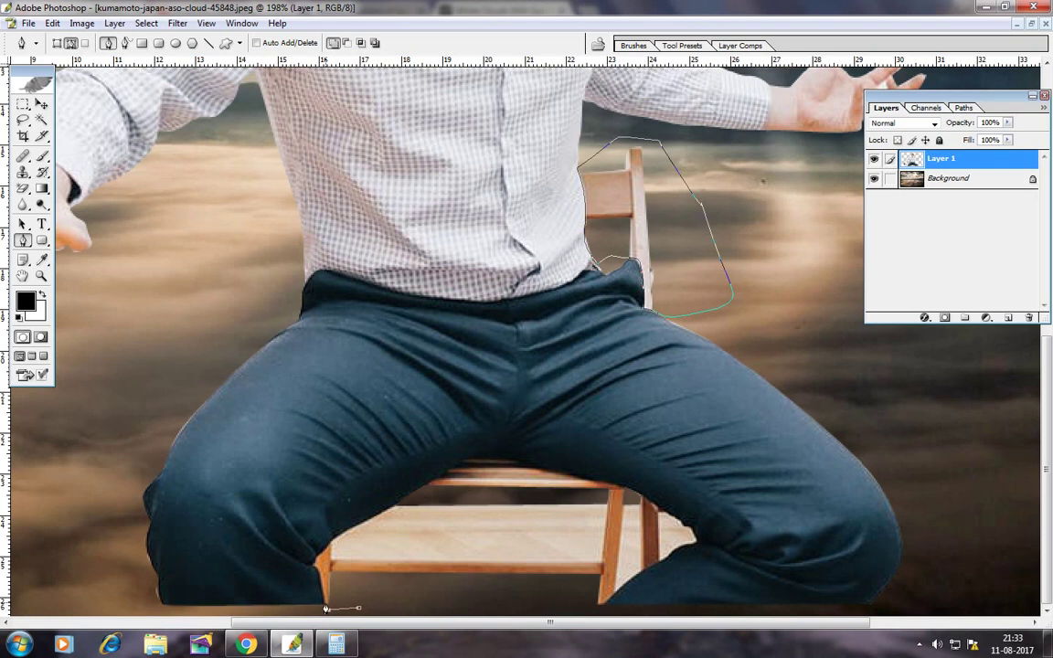
click(333, 540)
drag(394, 507, 407, 497)
click(446, 466)
drag(493, 453, 527, 462)
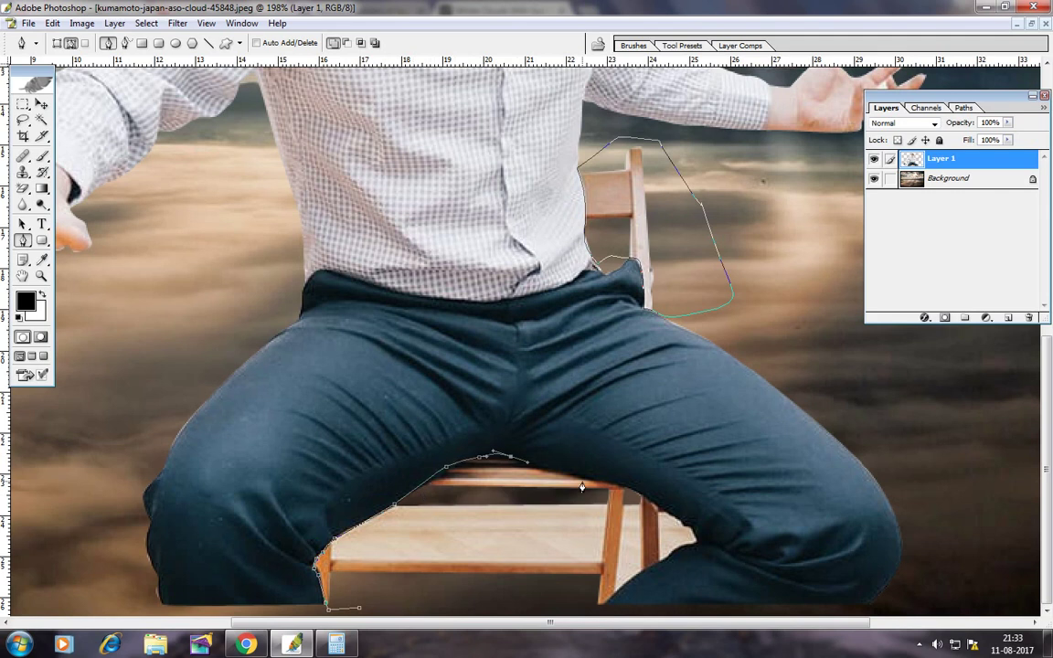
drag(592, 479, 690, 535)
click(658, 565)
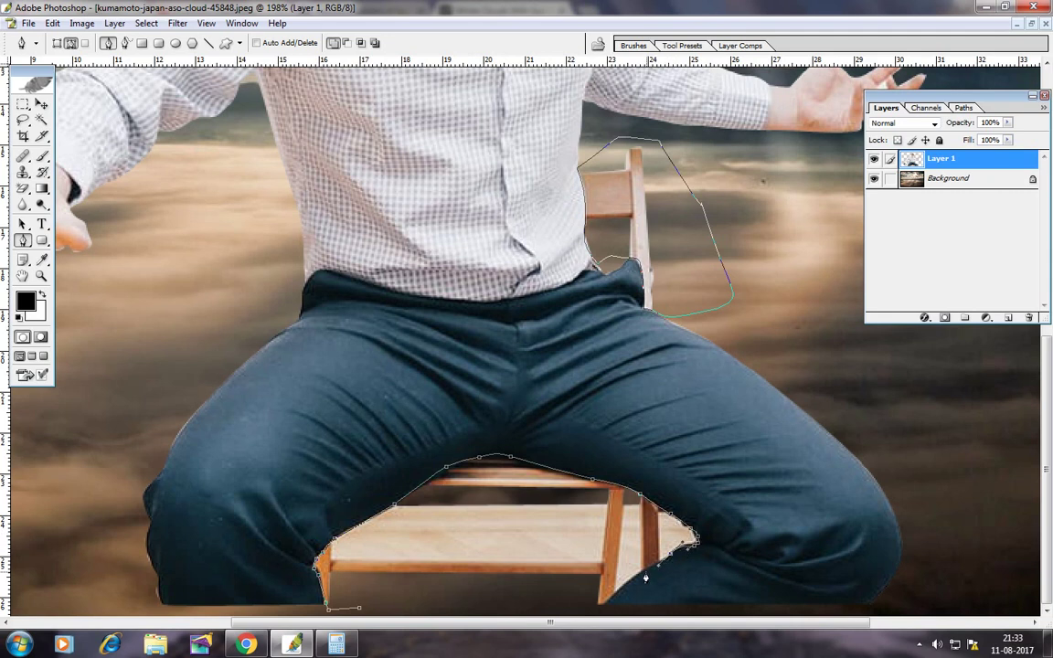
click(645, 577)
drag(599, 622, 589, 621)
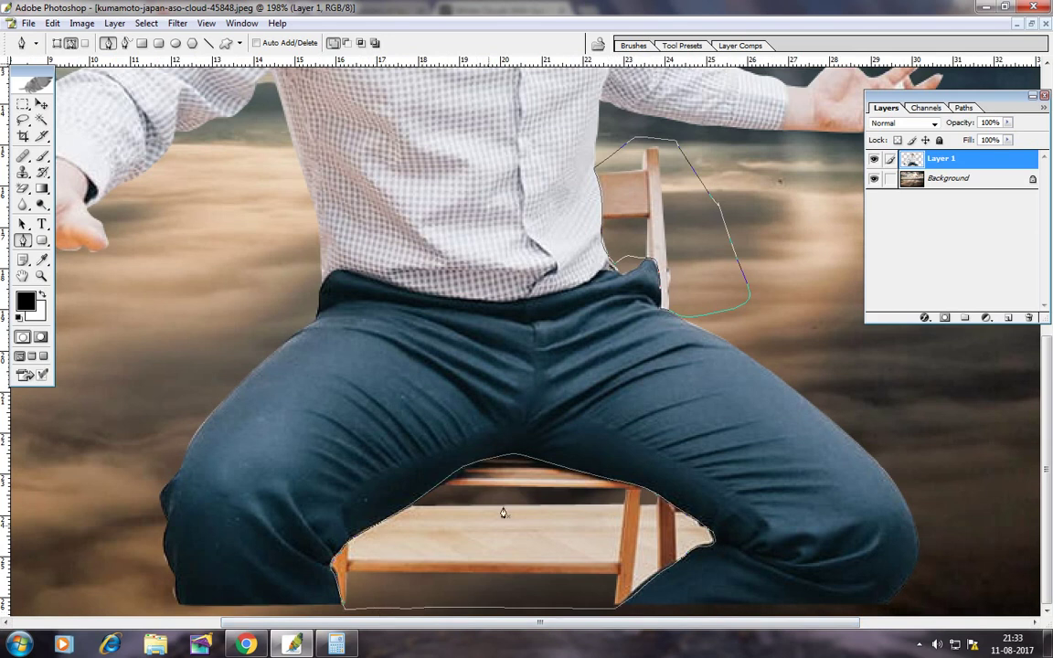
- Convert the traced chair paths into a selection
right_click(512, 501)
click(569, 414)
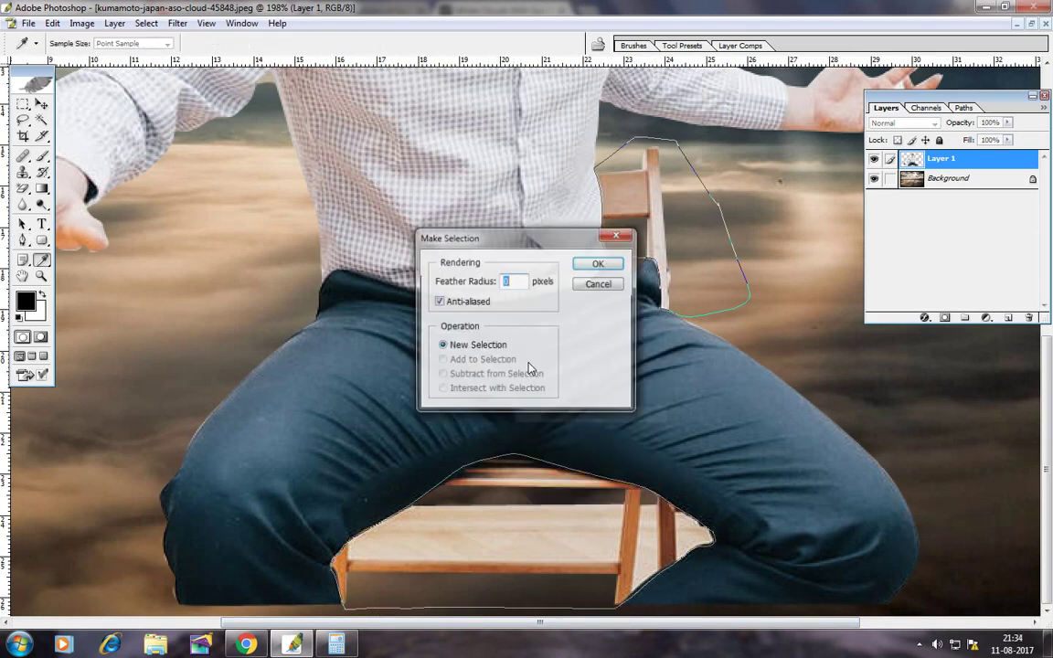
key(Return)
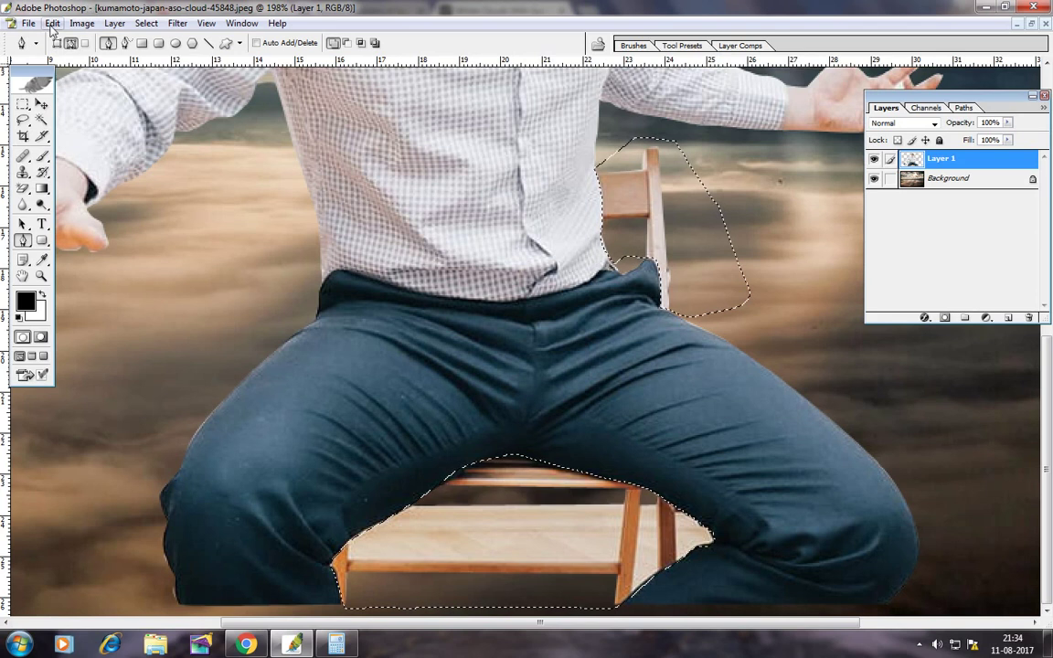
click(52, 23)
- Cut the selected chair areas away and zoom out to 66.7%
click(73, 119)
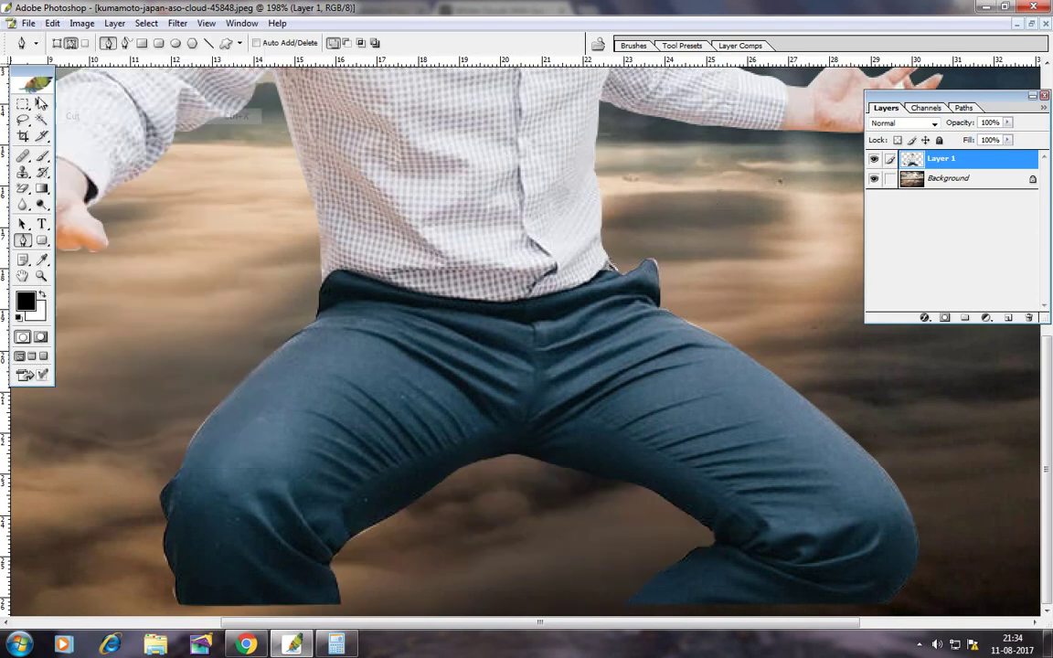
key(v)
key(z)
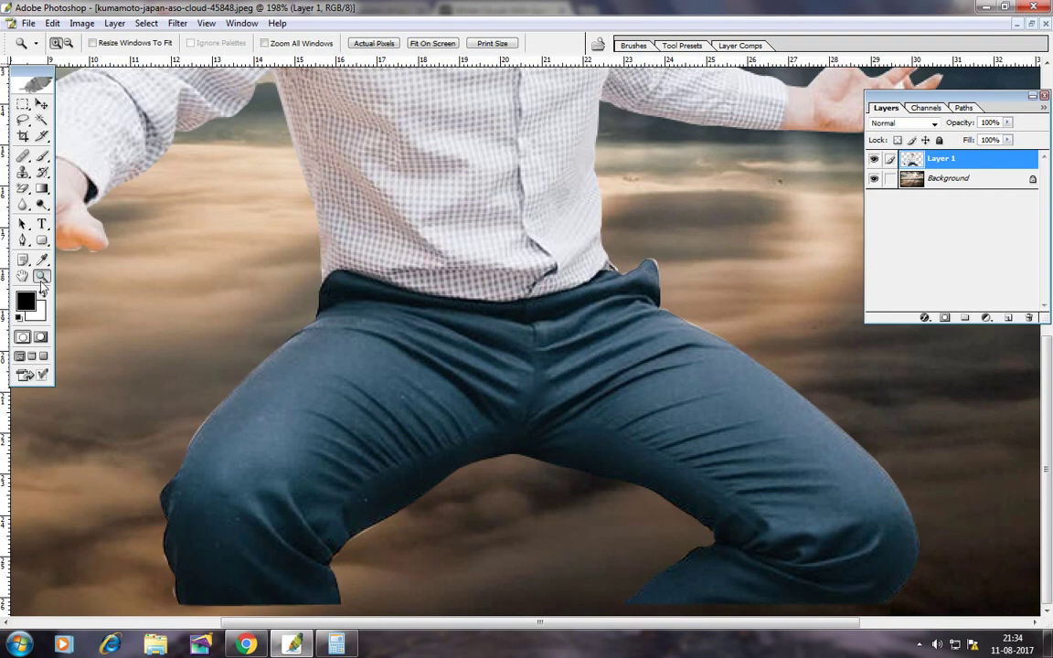
click(69, 43)
click(821, 375)
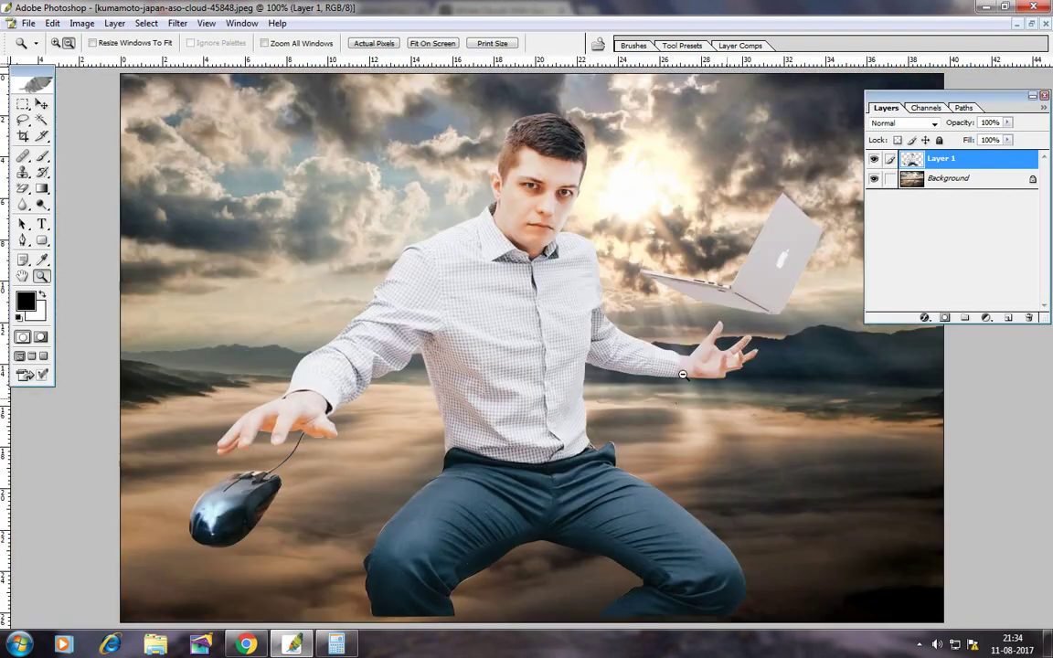
click(578, 392)
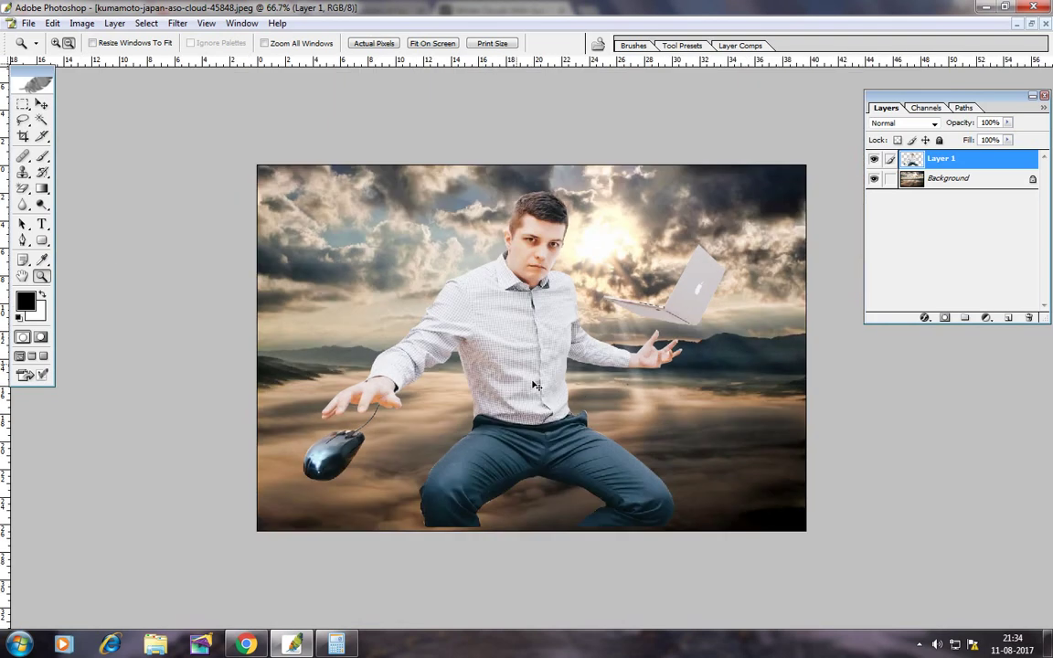
- Move the man on Layer 1 down about 20 px
key(v)
right_click(540, 309)
click(553, 312)
drag(538, 309, 530, 333)
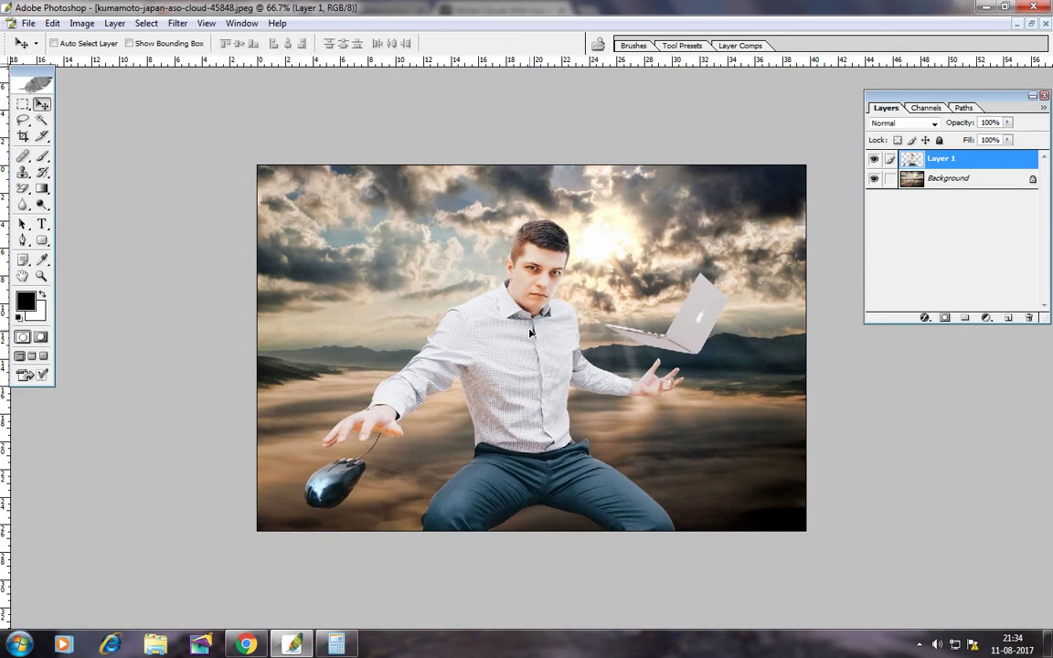
click(25, 121)
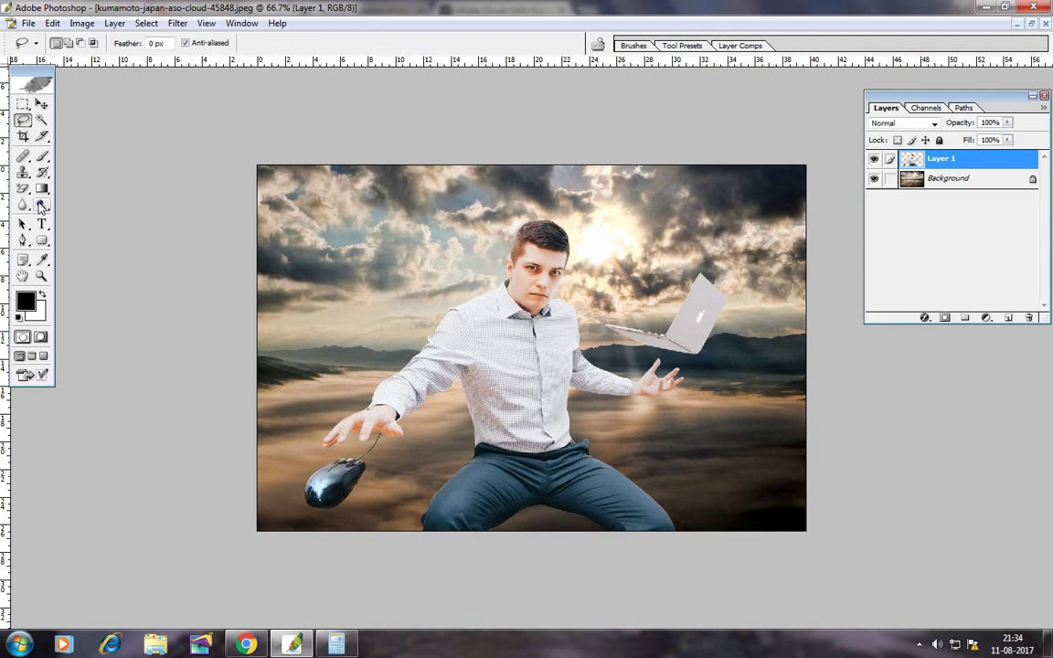
- Add a new empty layer and set the foreground colour to pure white
click(41, 156)
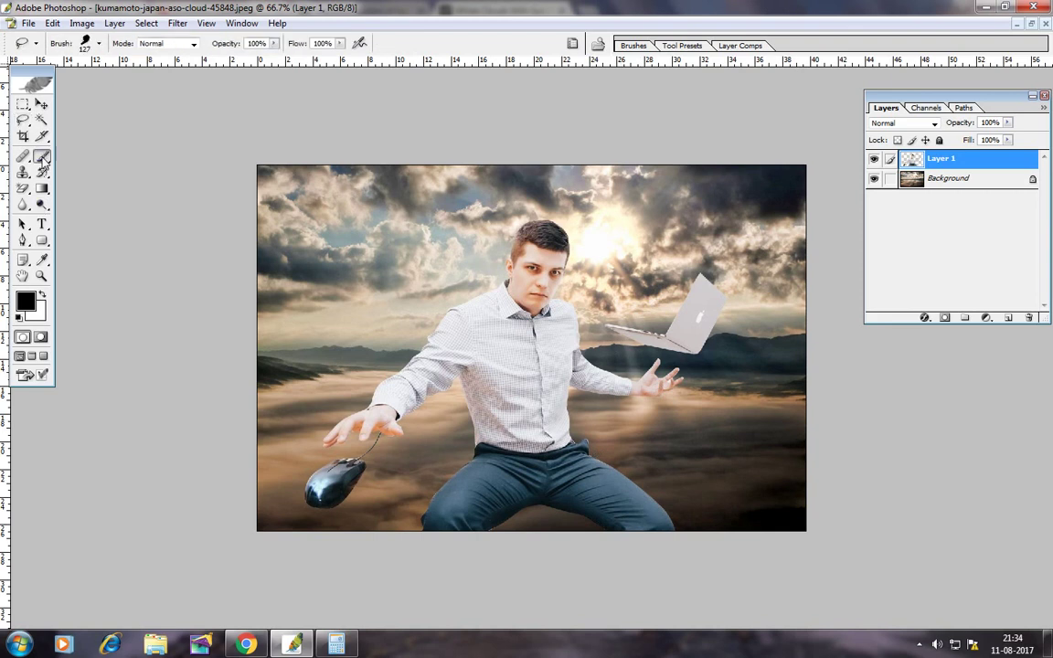
click(1008, 319)
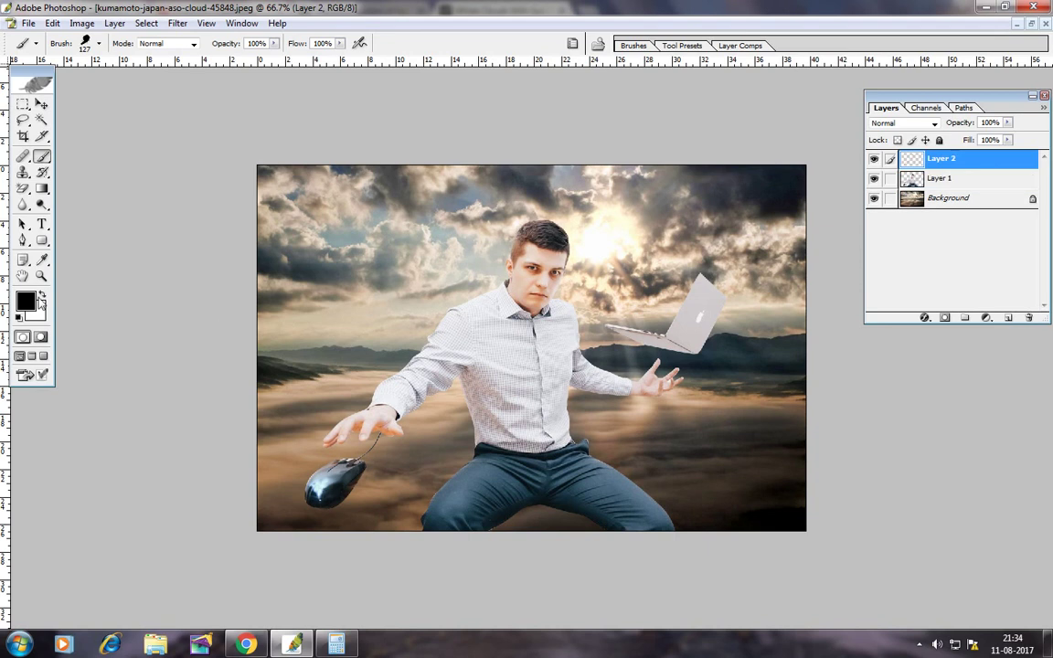
click(41, 260)
click(24, 300)
drag(740, 336, 601, 258)
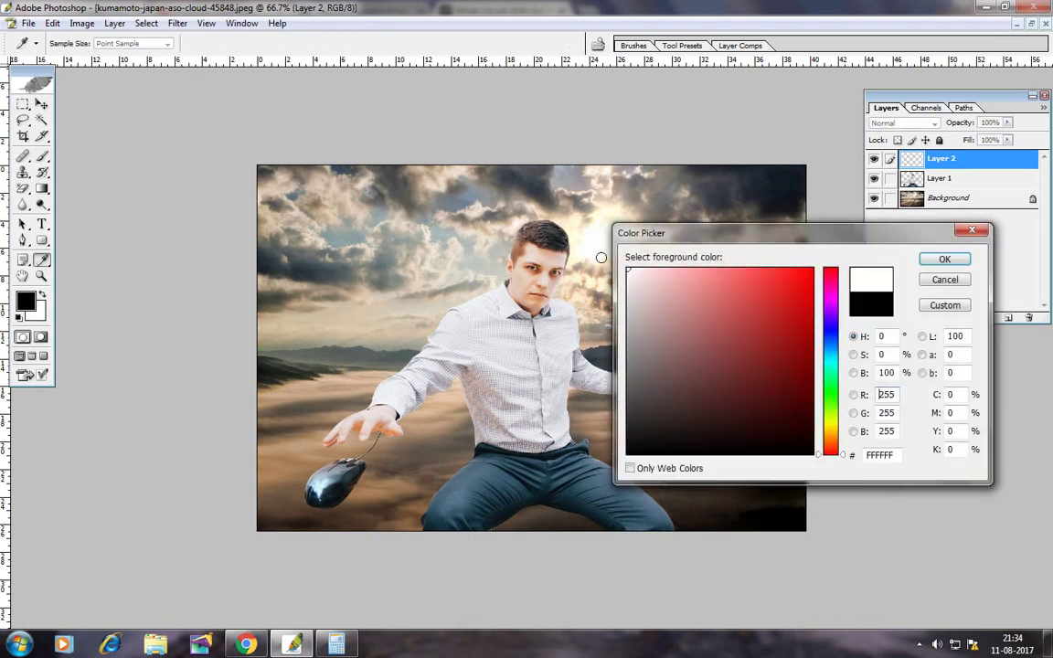
click(945, 259)
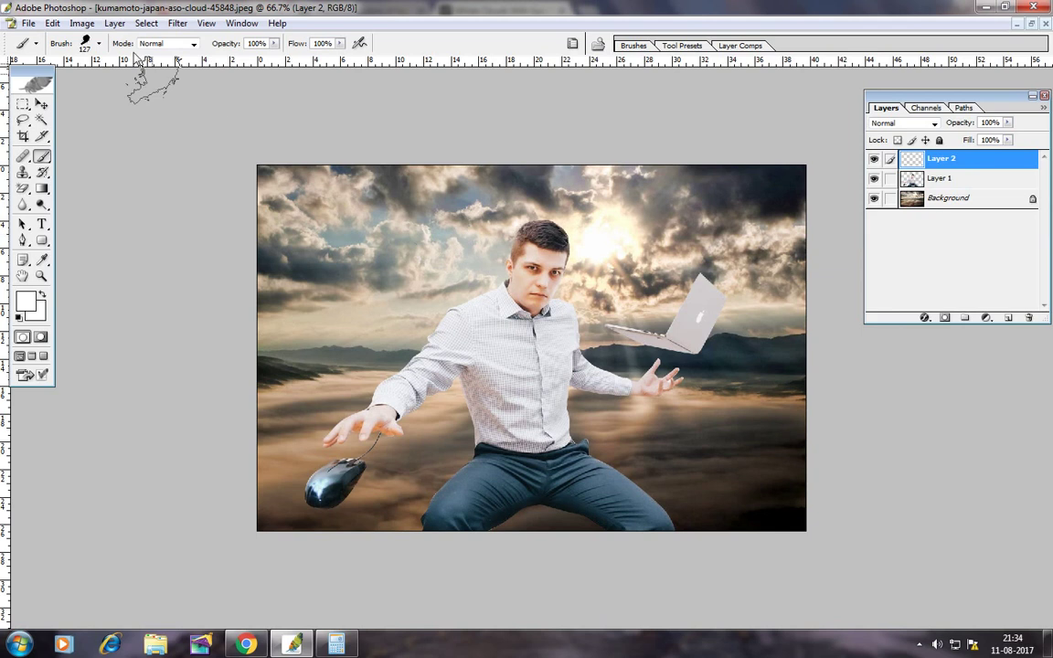
- Choose the 65 px soft round brush and enlarge it to about 414 px
click(98, 43)
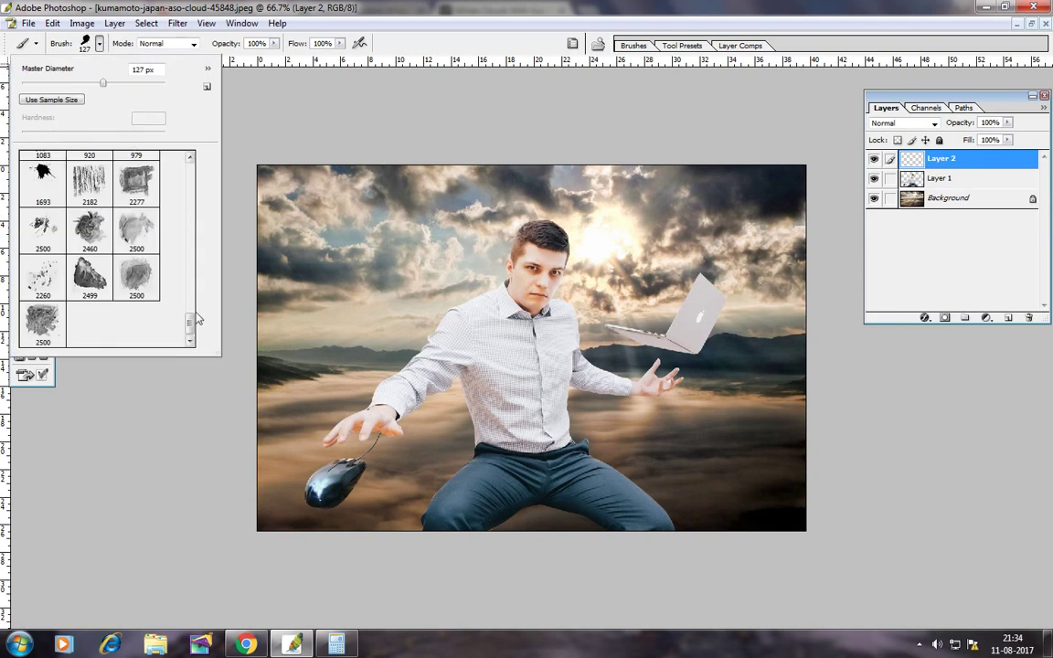
drag(190, 320, 198, 194)
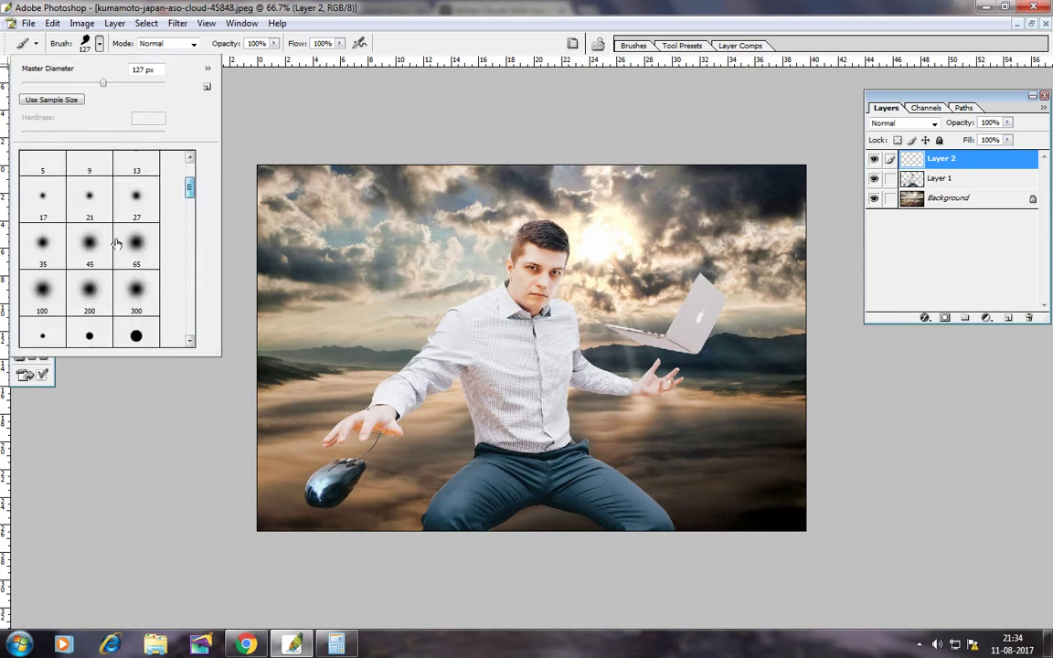
click(134, 243)
click(603, 50)
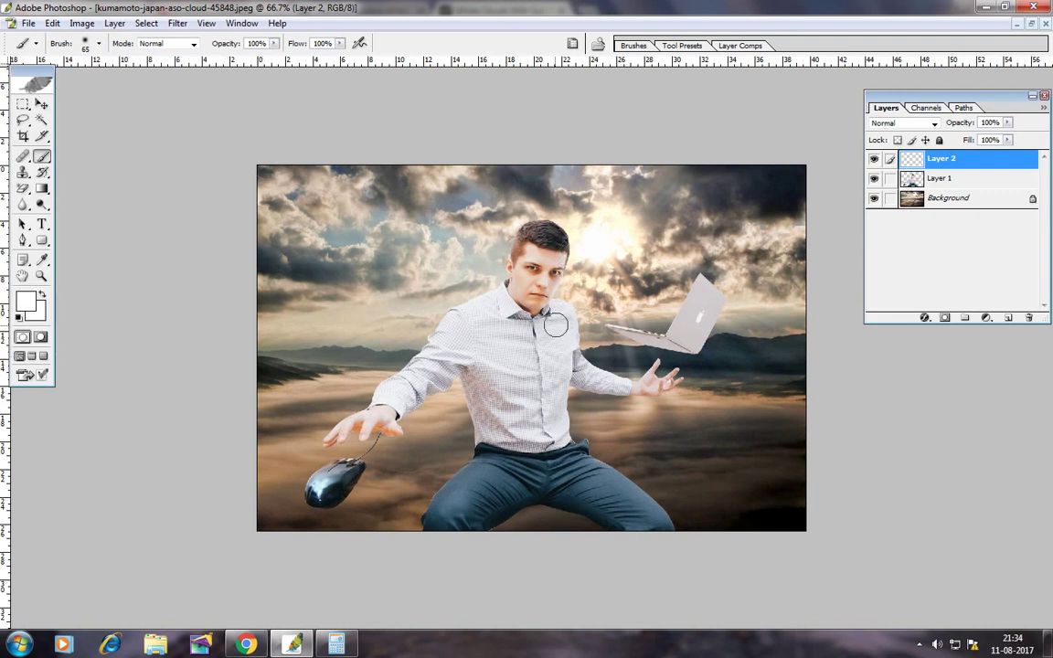
click(98, 43)
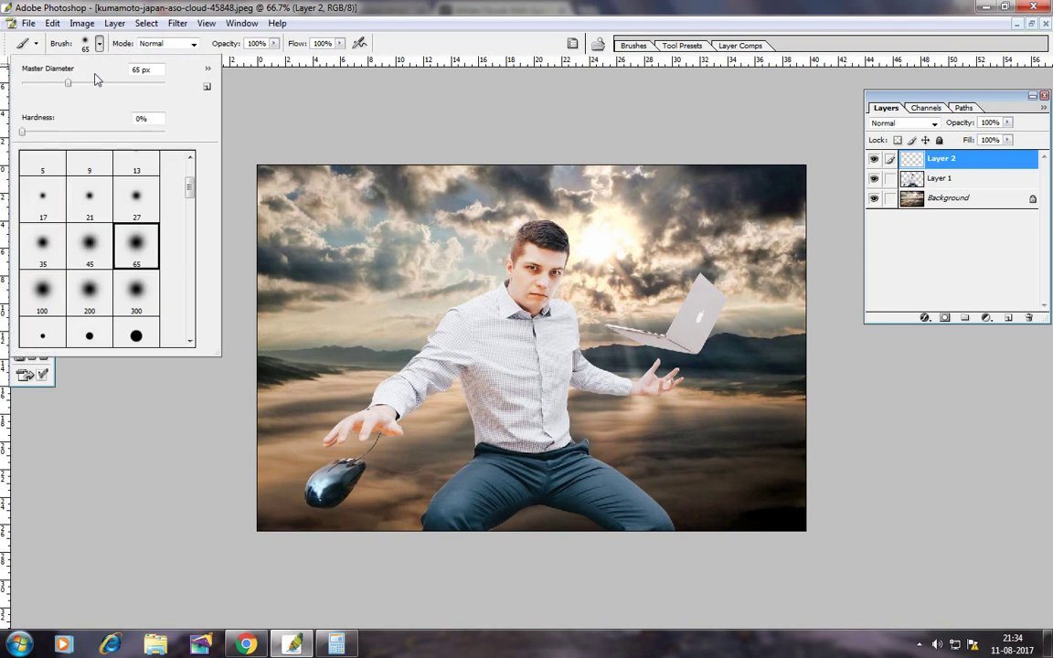
click(99, 84)
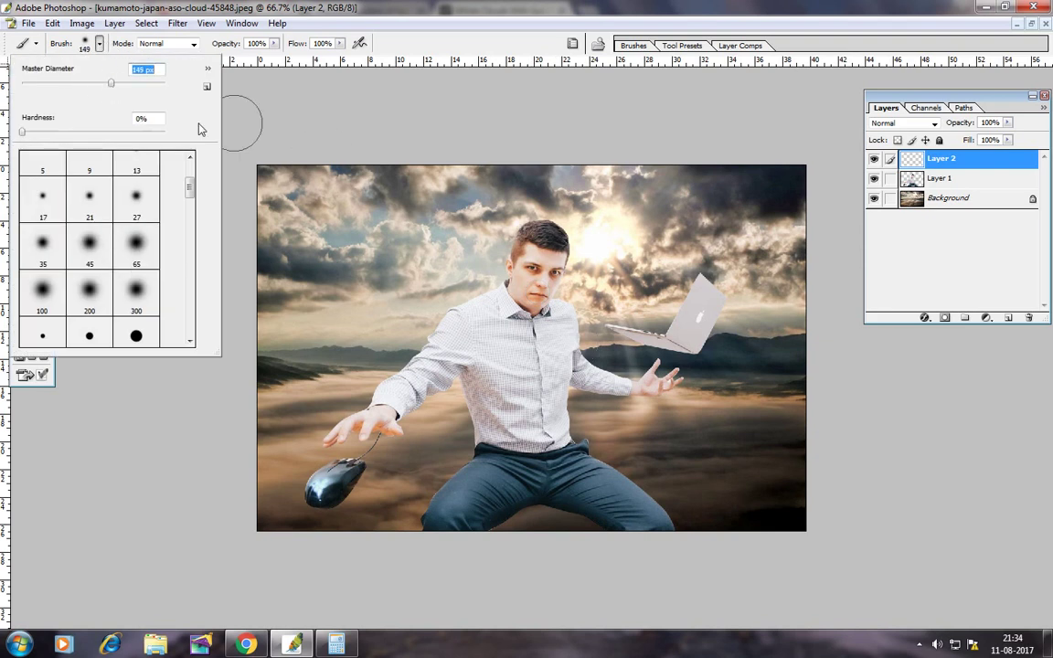
drag(118, 85, 144, 89)
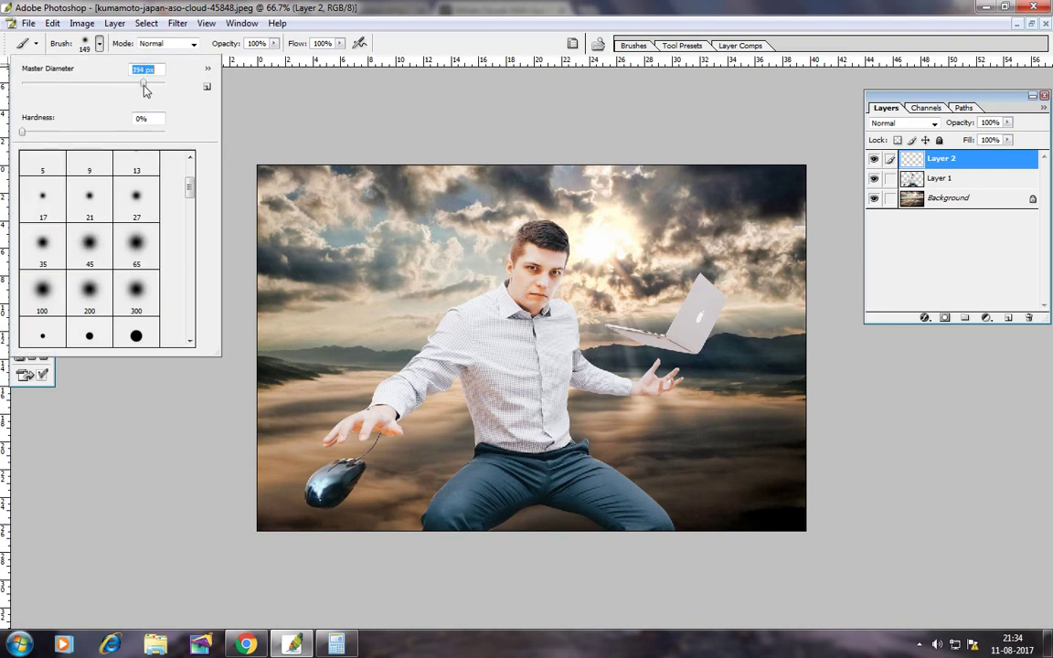
- Paint soft white glow over the man's face, raised hand near the laptop, and left arm
click(533, 289)
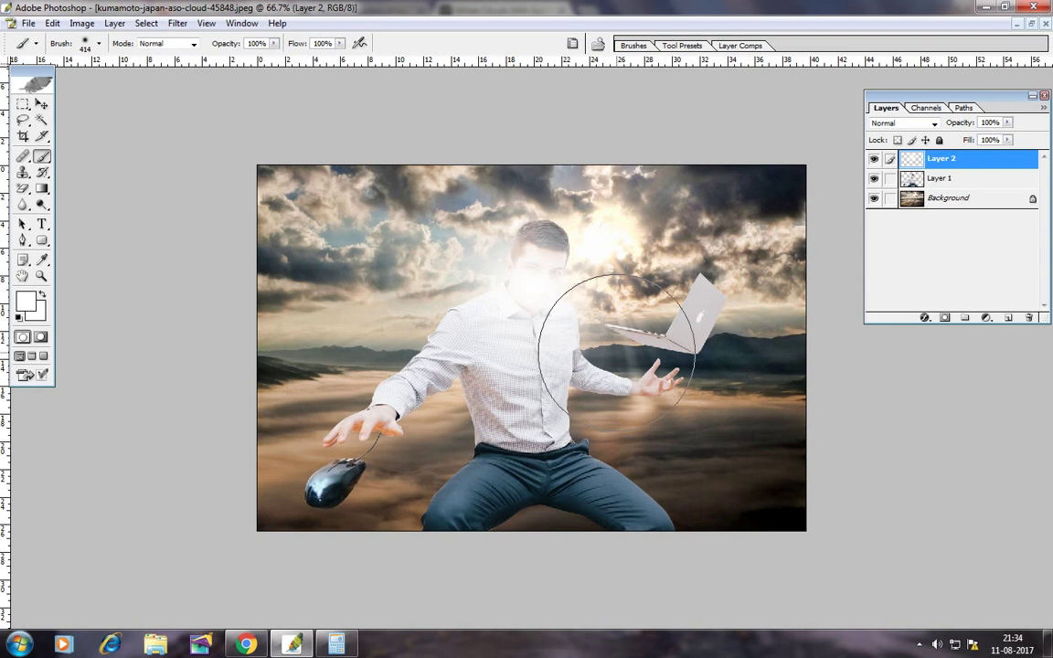
click(613, 349)
click(403, 364)
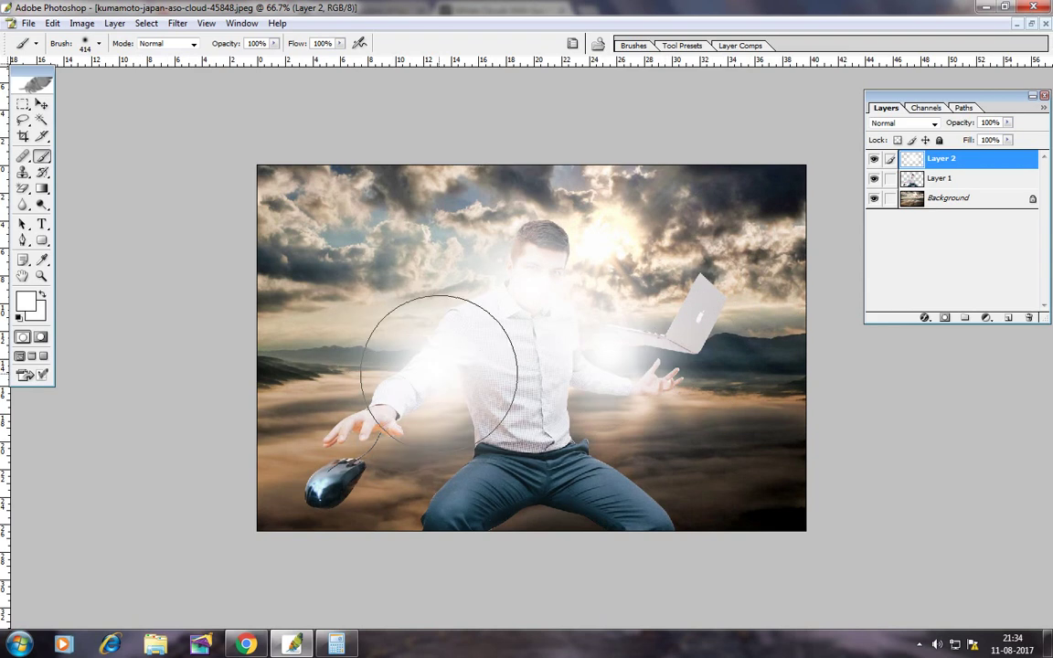
click(413, 343)
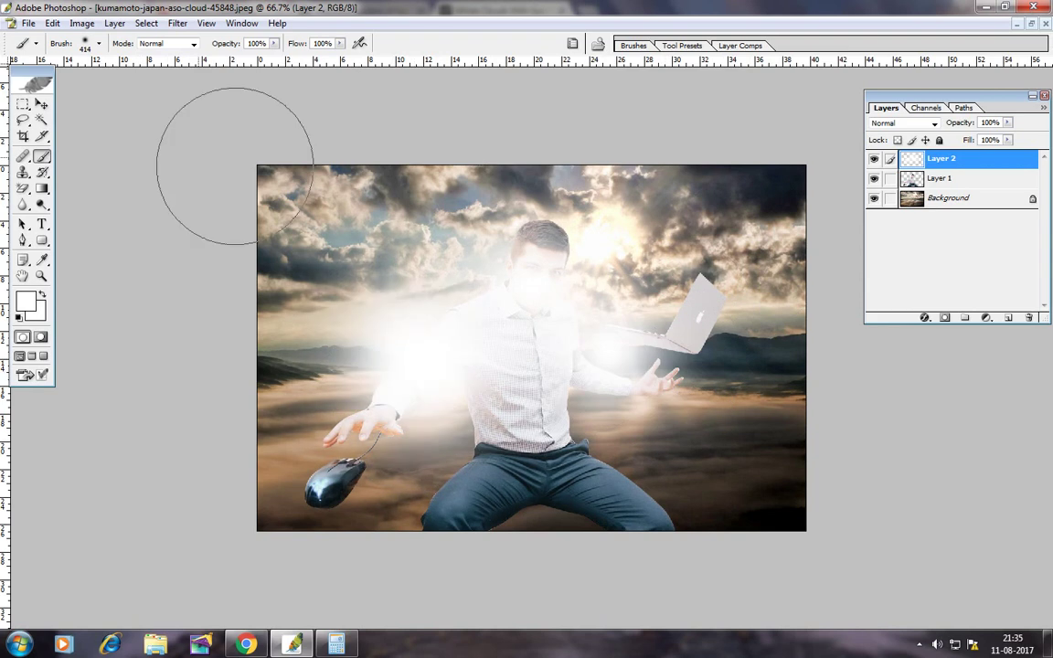
click(41, 104)
click(52, 23)
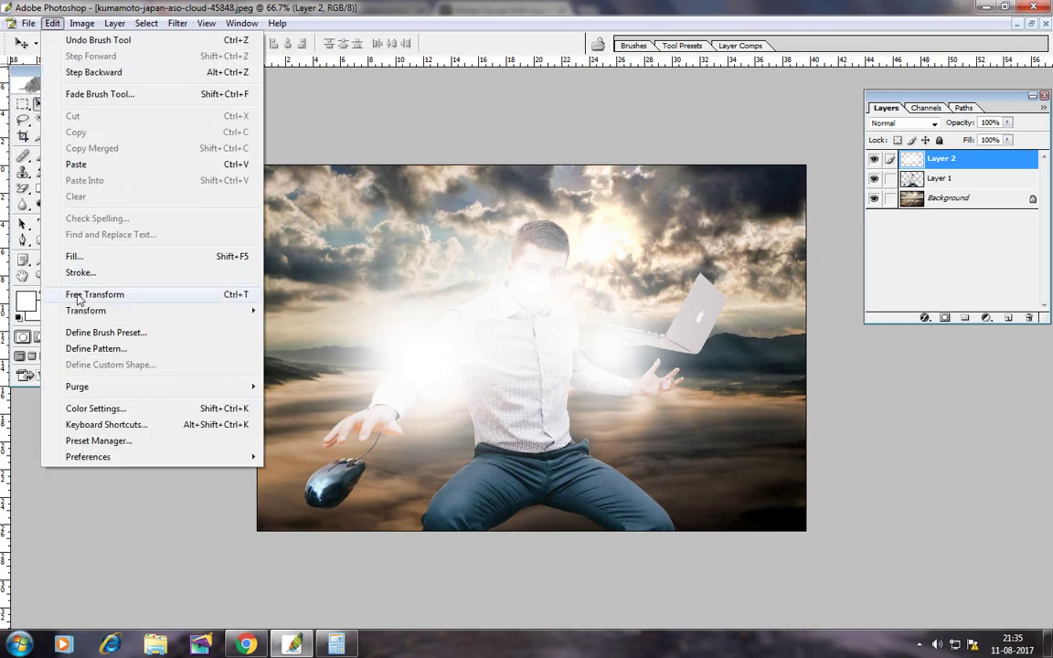
- Scale the glow to about 121% and move Layer 2 beneath Layer 1
click(84, 295)
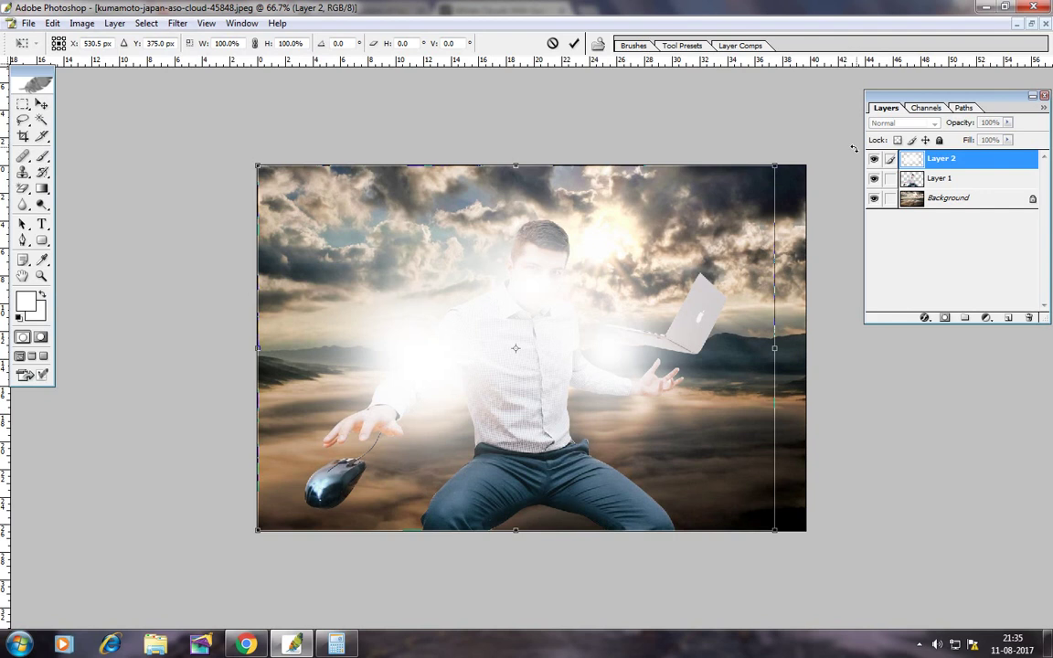
drag(777, 166, 828, 125)
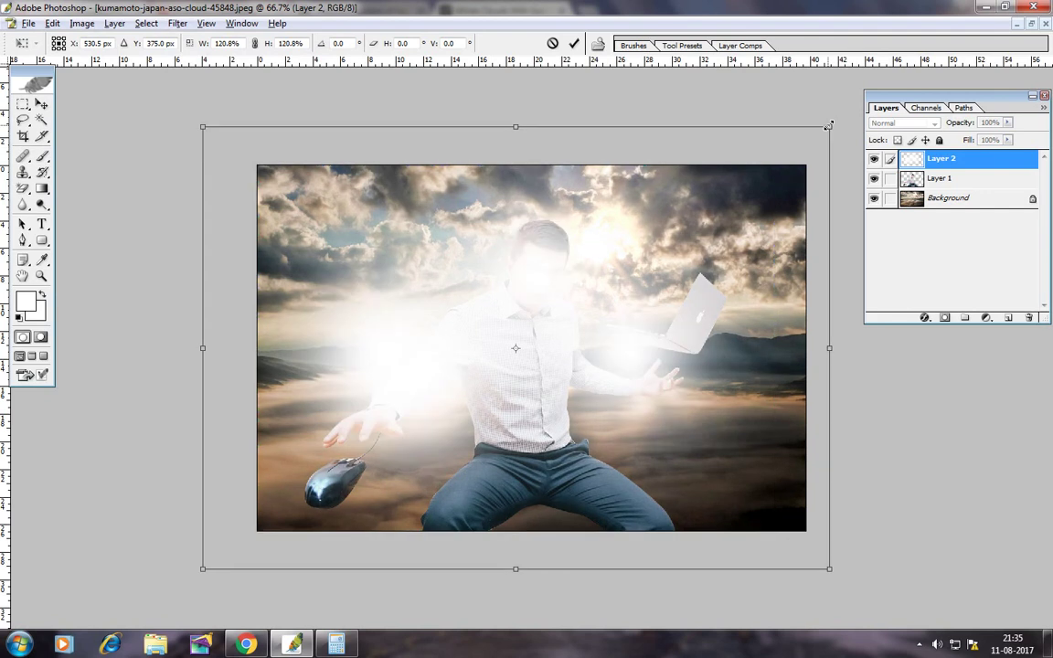
click(41, 104)
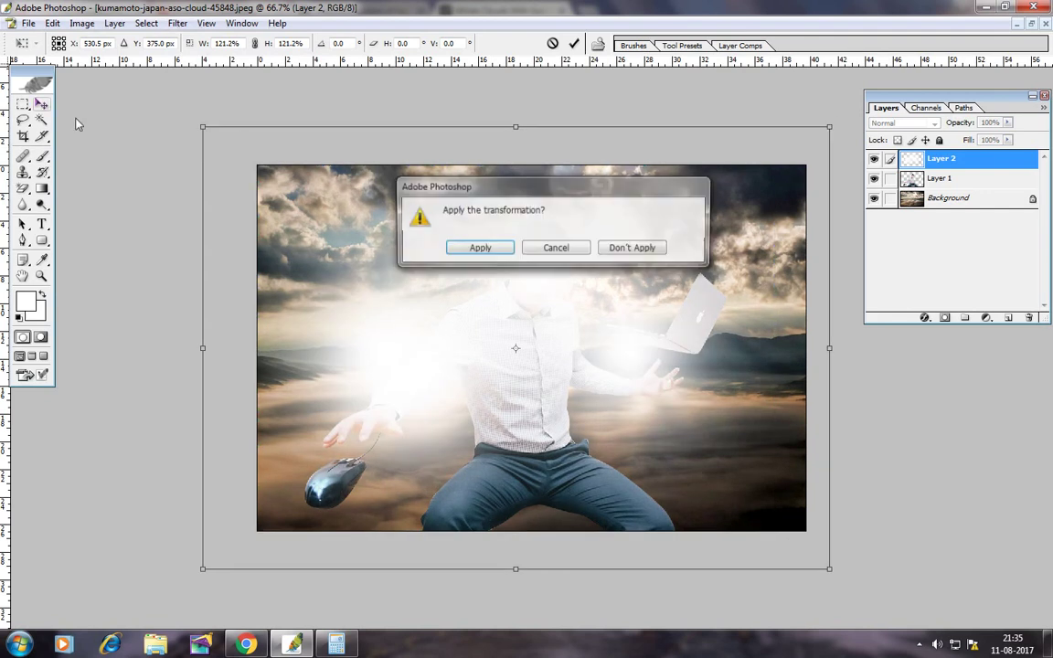
click(479, 247)
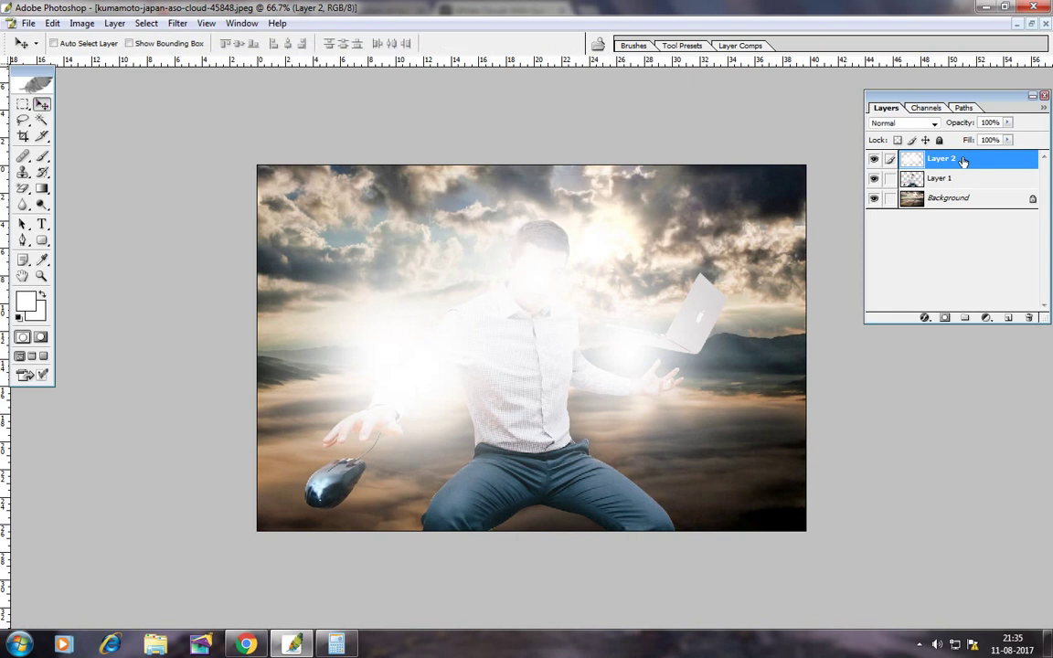
drag(962, 161, 961, 186)
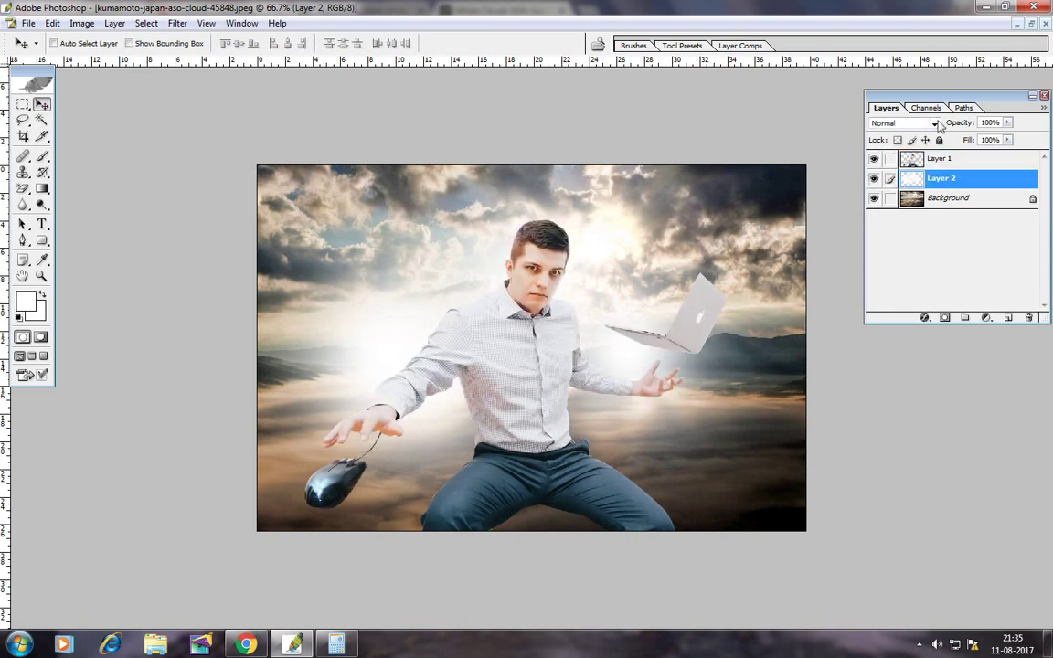
mouse_move(557, 314)
mouse_down()
mouse_move(586, 292)
mouse_move(575, 331)
mouse_up()
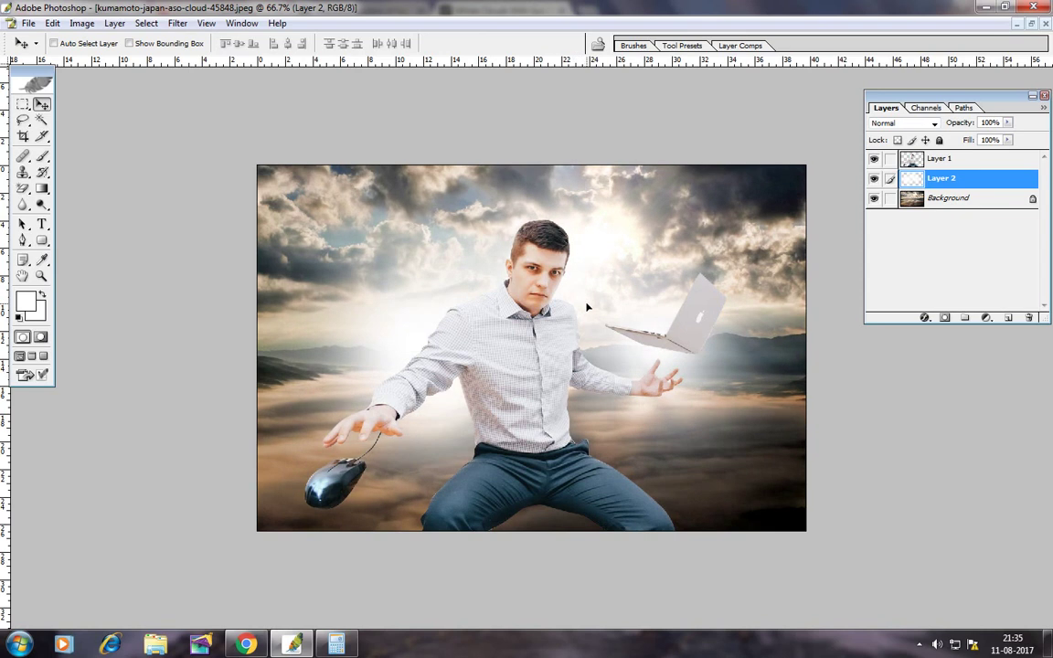
- Select Layer 1 and nudge the man slightly up and left
right_click(539, 361)
click(560, 370)
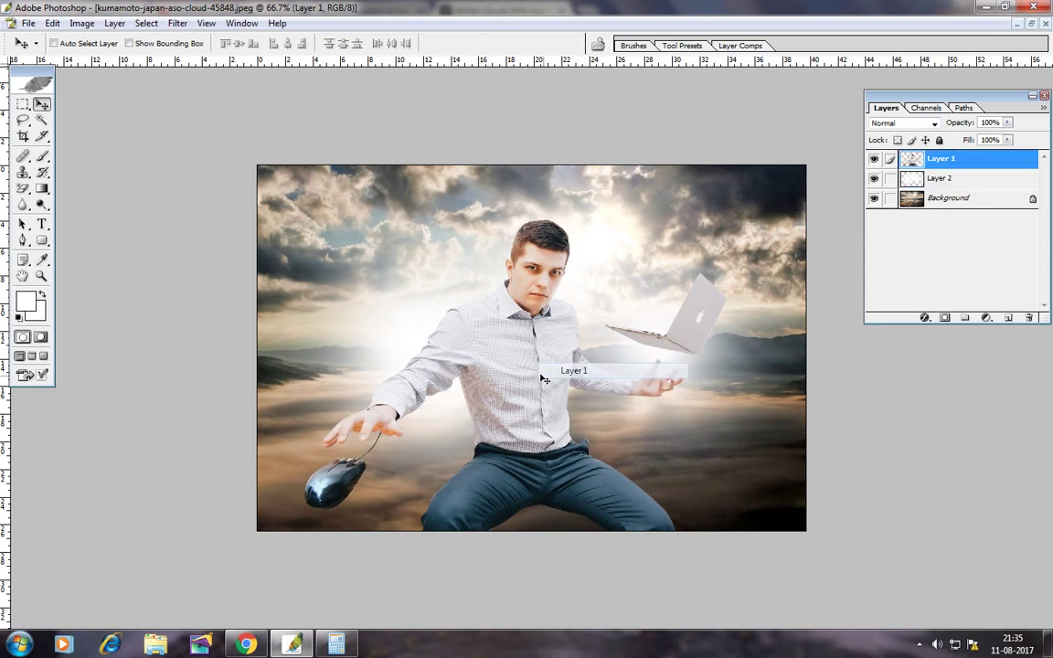
right_click(544, 367)
click(564, 382)
drag(552, 385, 549, 380)
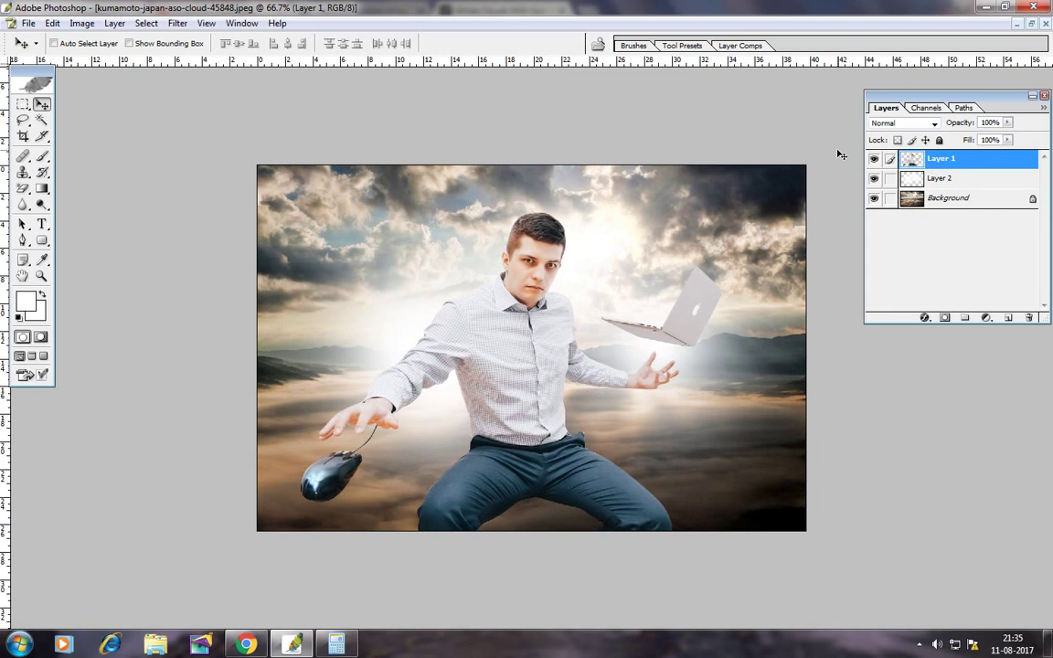
- Duplicate the man's layer as Layer 1 copy
click(115, 23)
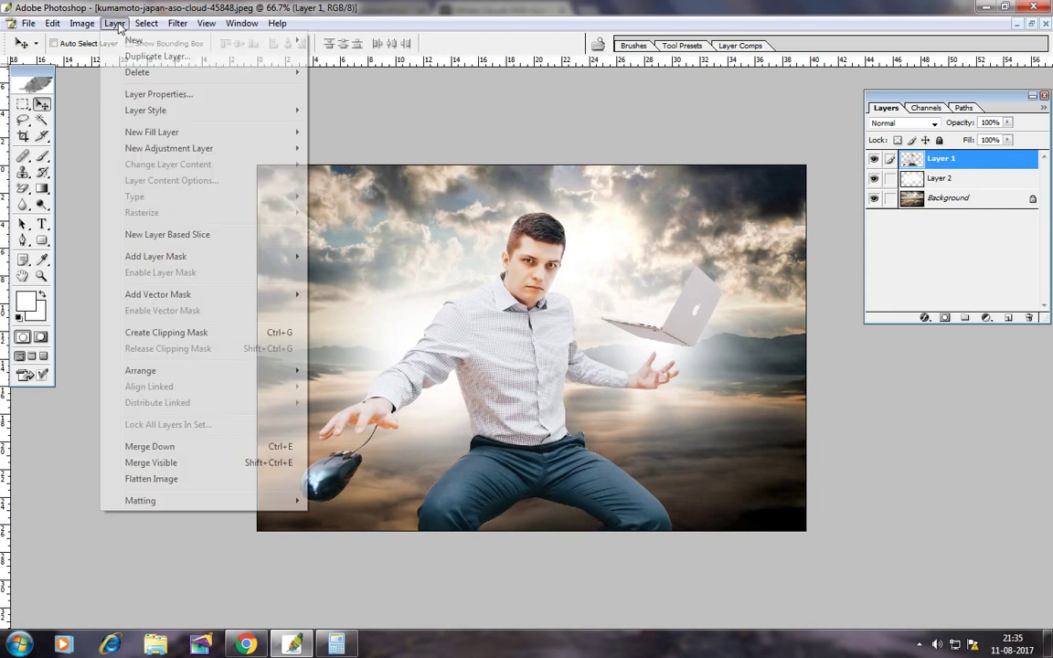
click(144, 56)
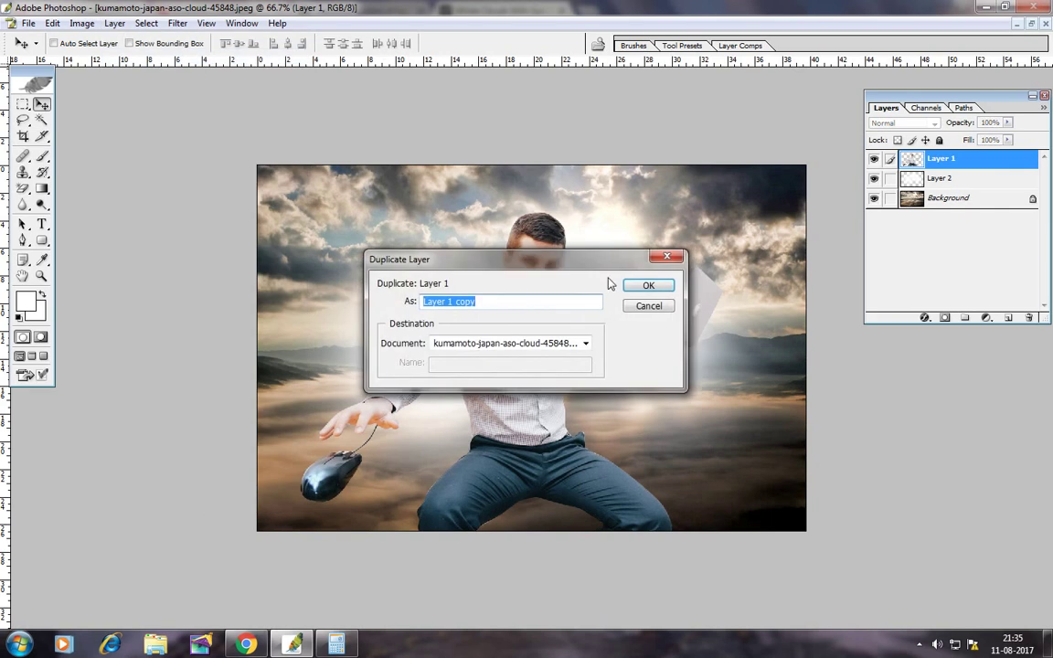
click(648, 287)
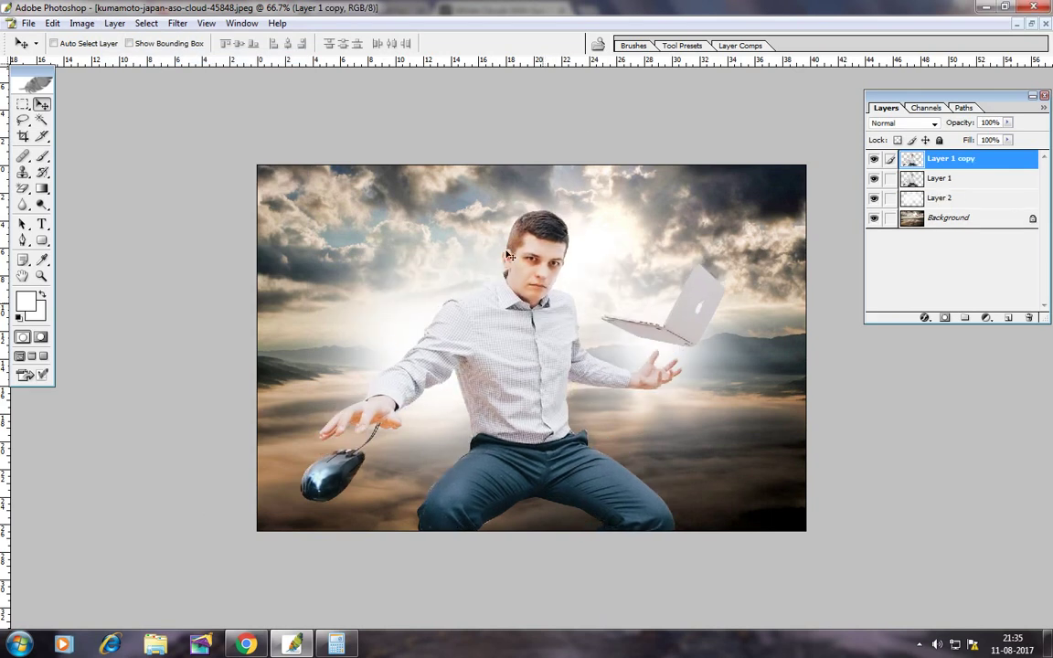
- Apply a Motion Blur of angle 21° and distance about 49 pixels to the copy
click(177, 23)
mouse_move(196, 148)
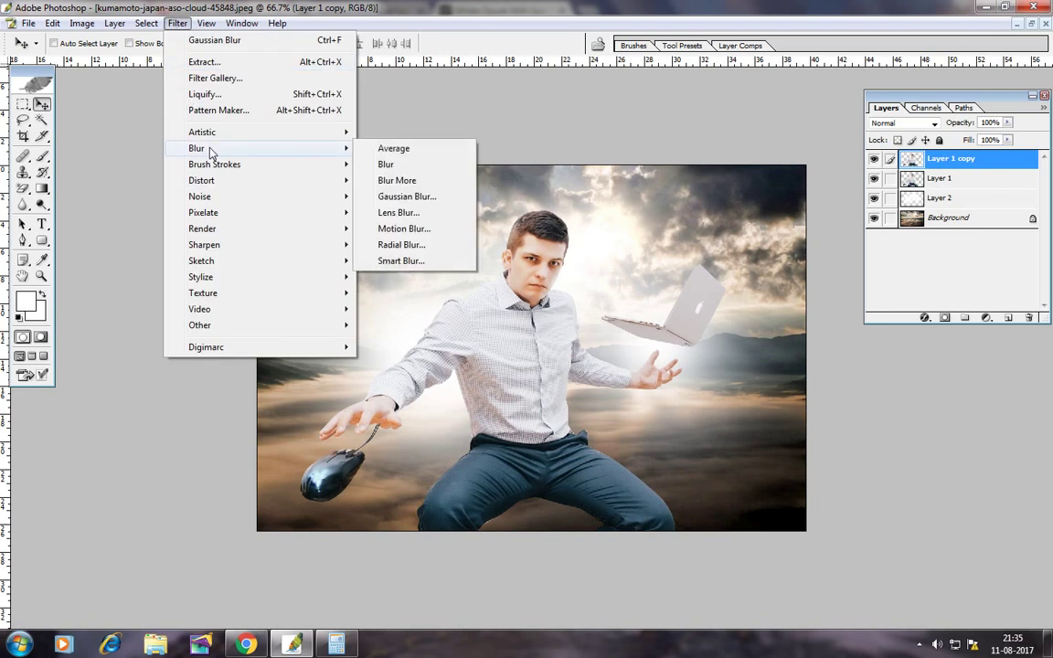
click(417, 231)
mouse_move(510, 199)
mouse_down()
mouse_move(292, 103)
mouse_move(307, 111)
mouse_up()
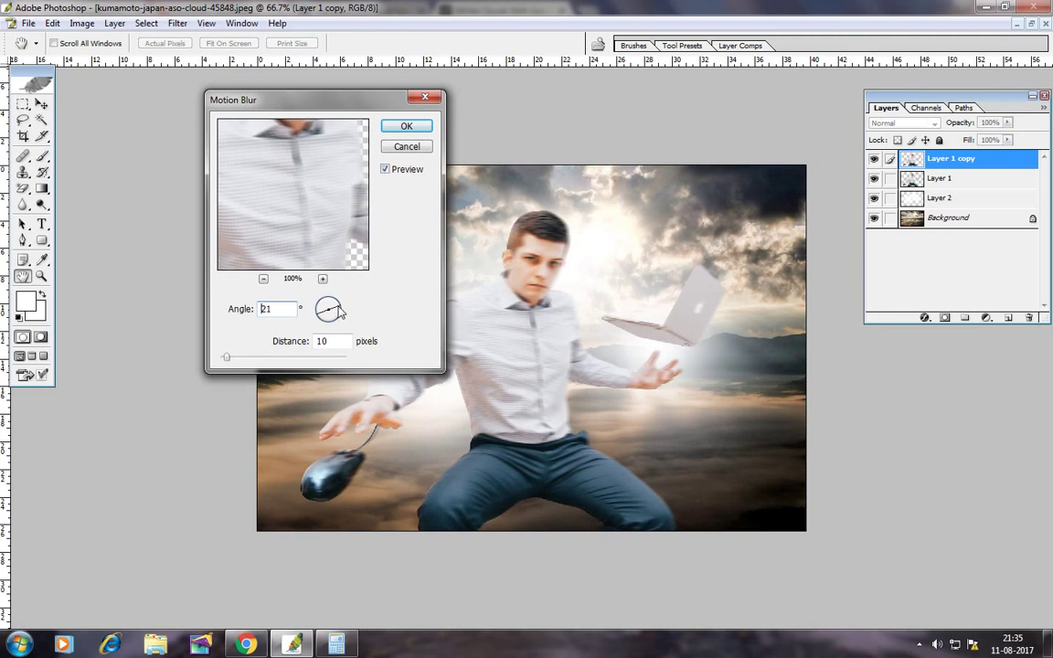
click(338, 313)
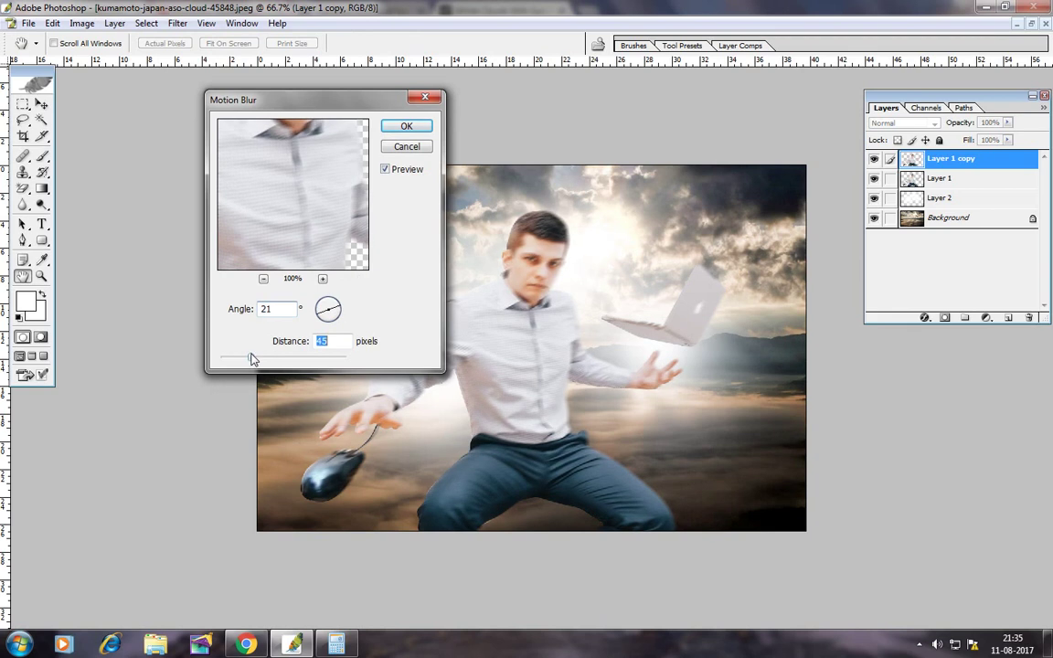
drag(253, 359, 256, 359)
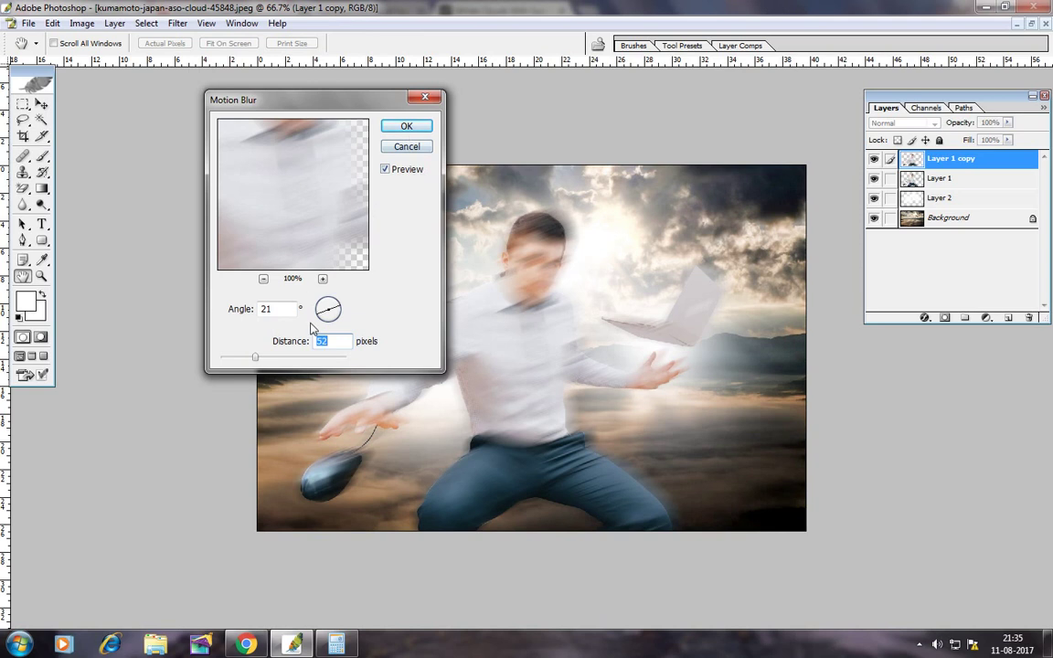
drag(256, 360, 253, 359)
key(Return)
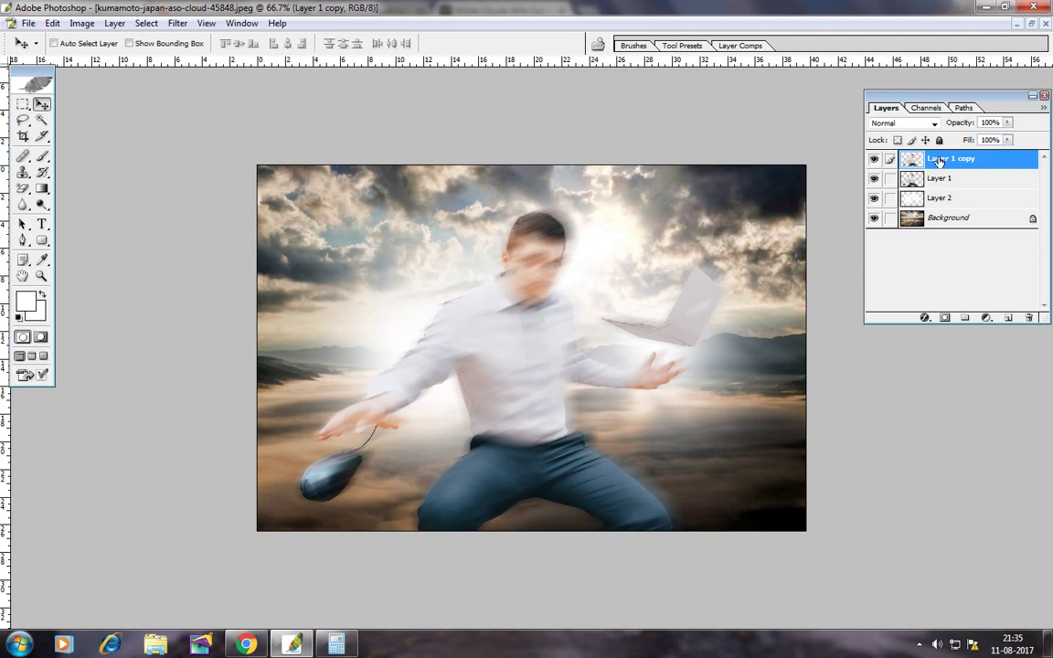
- Shift the blurred copy left and slightly down into a motion trail behind the man
drag(939, 161, 939, 187)
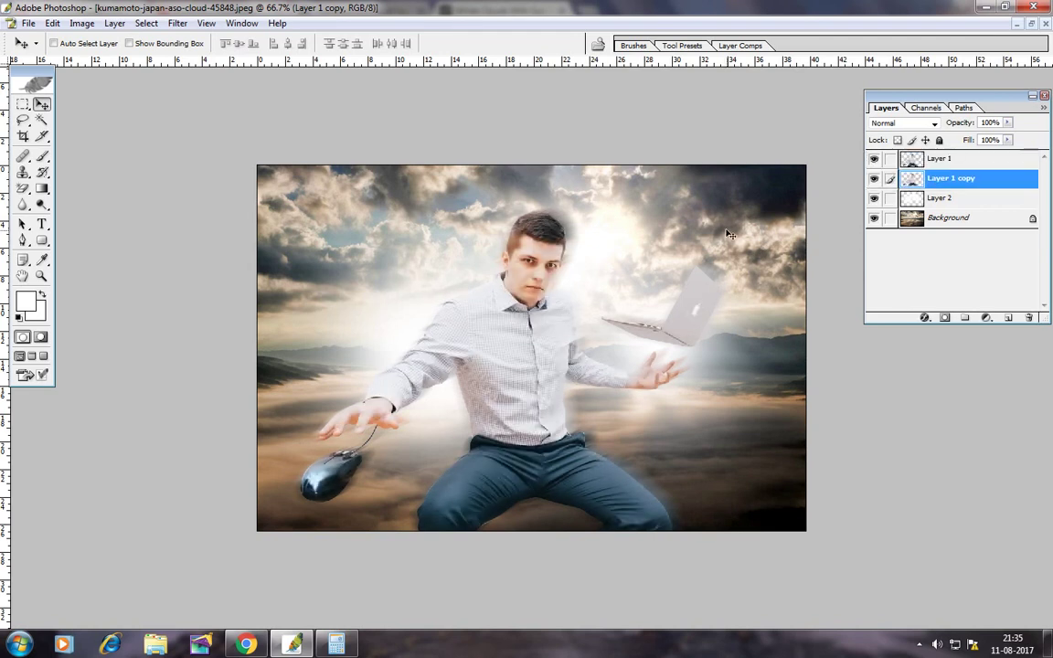
key(ctrl+plus)
drag(603, 343, 577, 365)
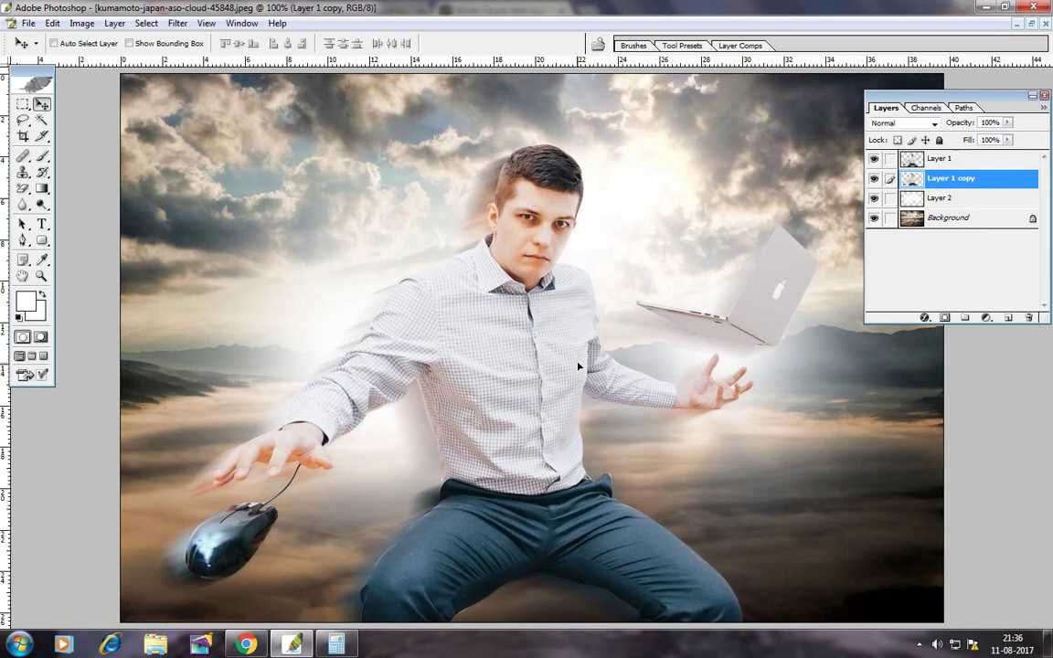
drag(578, 366, 585, 370)
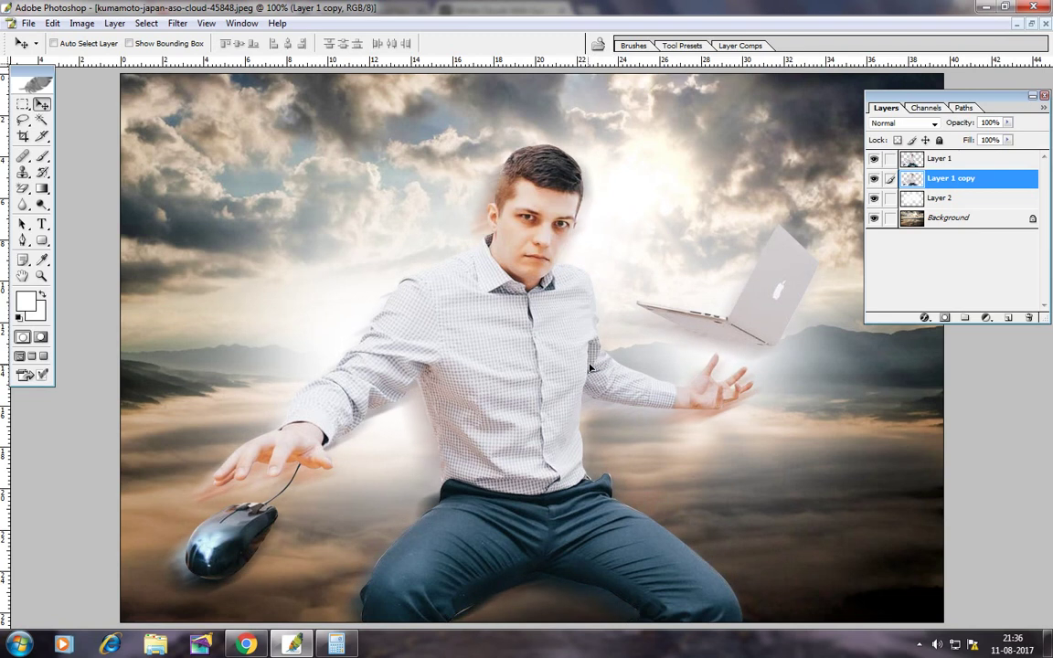
key(ctrl+minus)
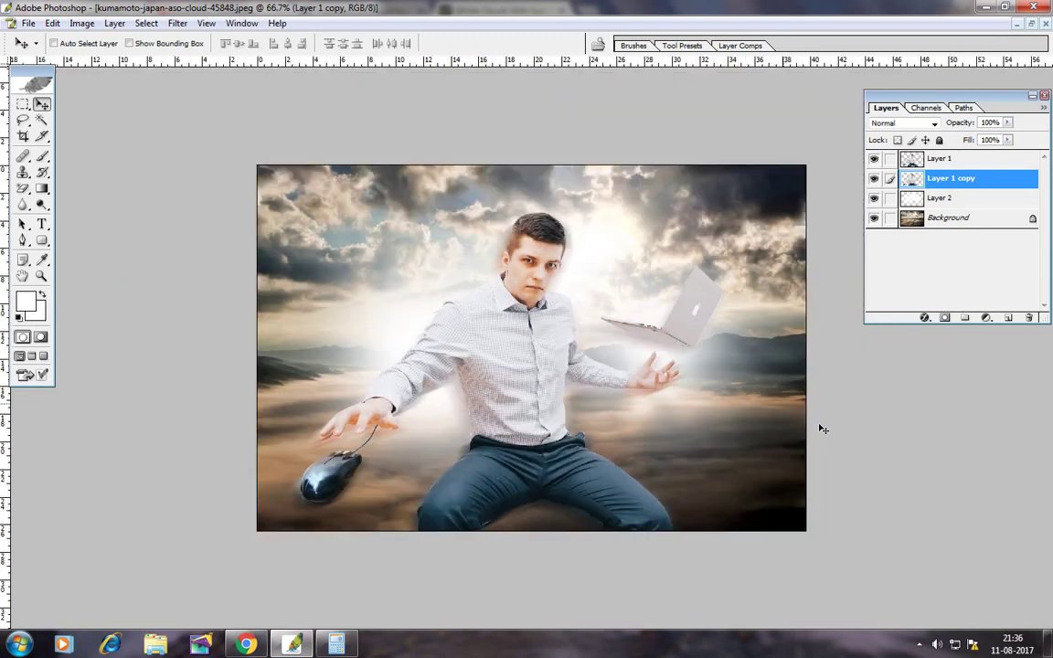
- Select Layer 2 and move the white glow higher behind the man
right_click(780, 424)
click(794, 430)
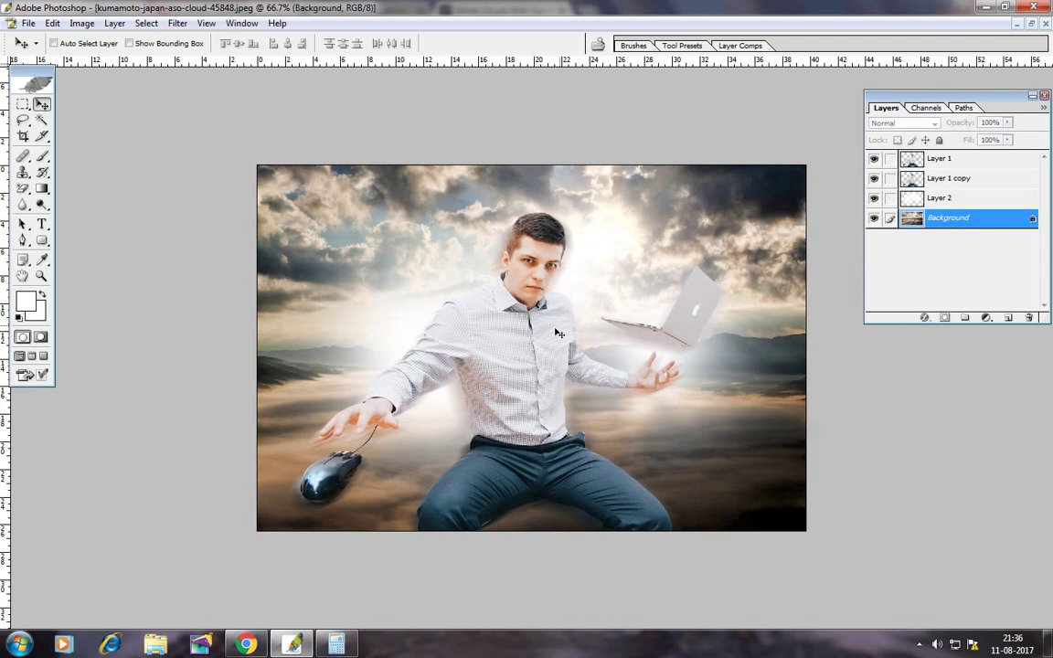
right_click(681, 329)
click(702, 338)
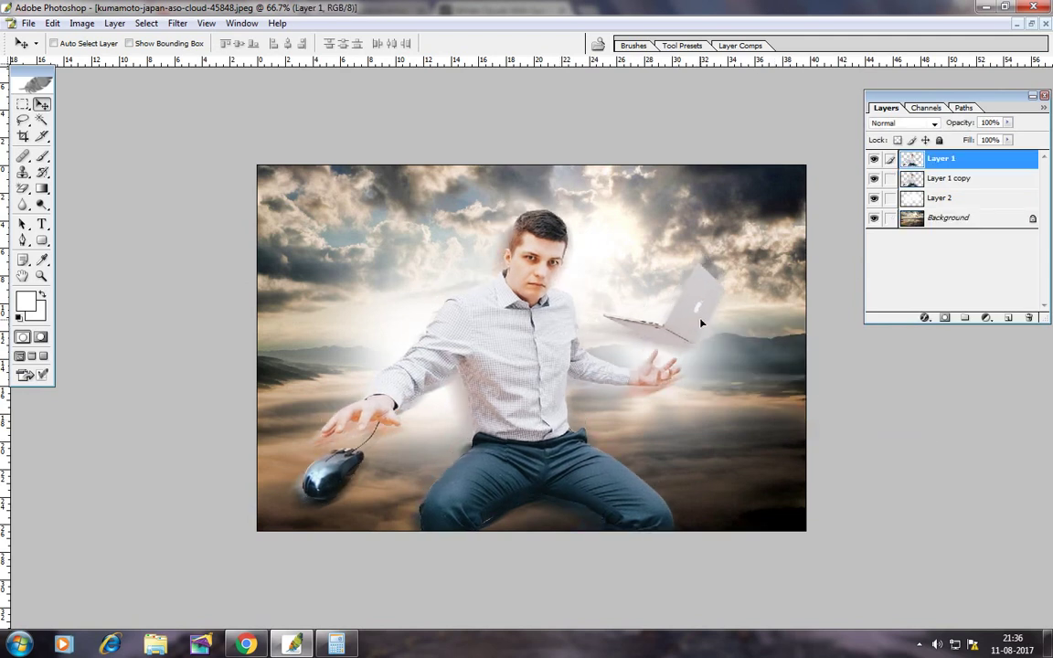
right_click(416, 345)
click(428, 349)
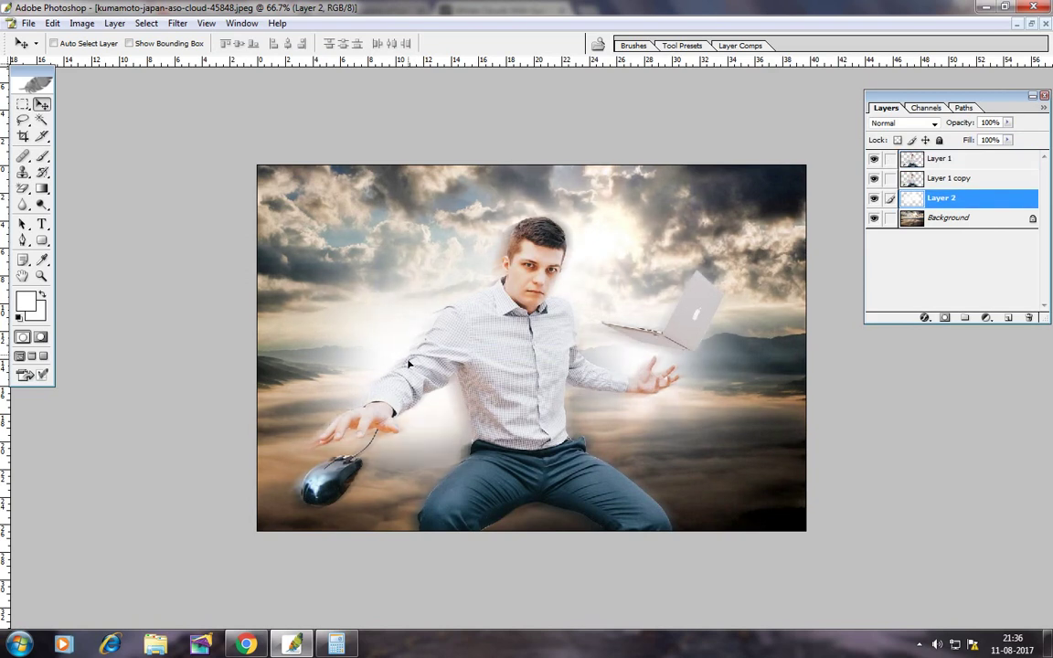
drag(409, 365, 419, 327)
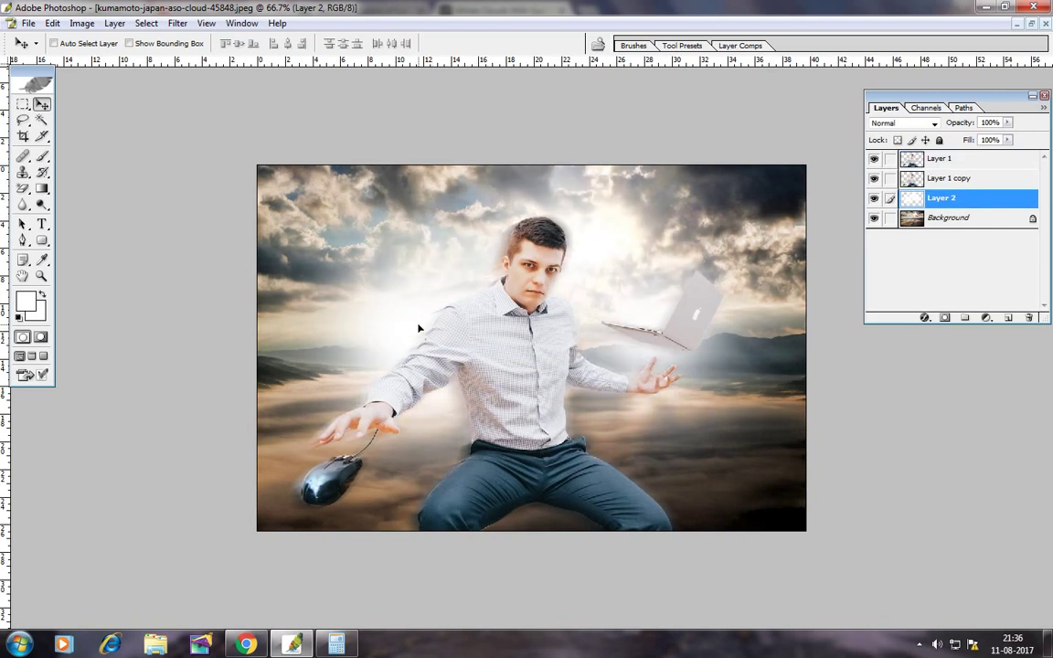
- Fade the glow layer to 60% opacity
click(1007, 123)
drag(1000, 139, 984, 140)
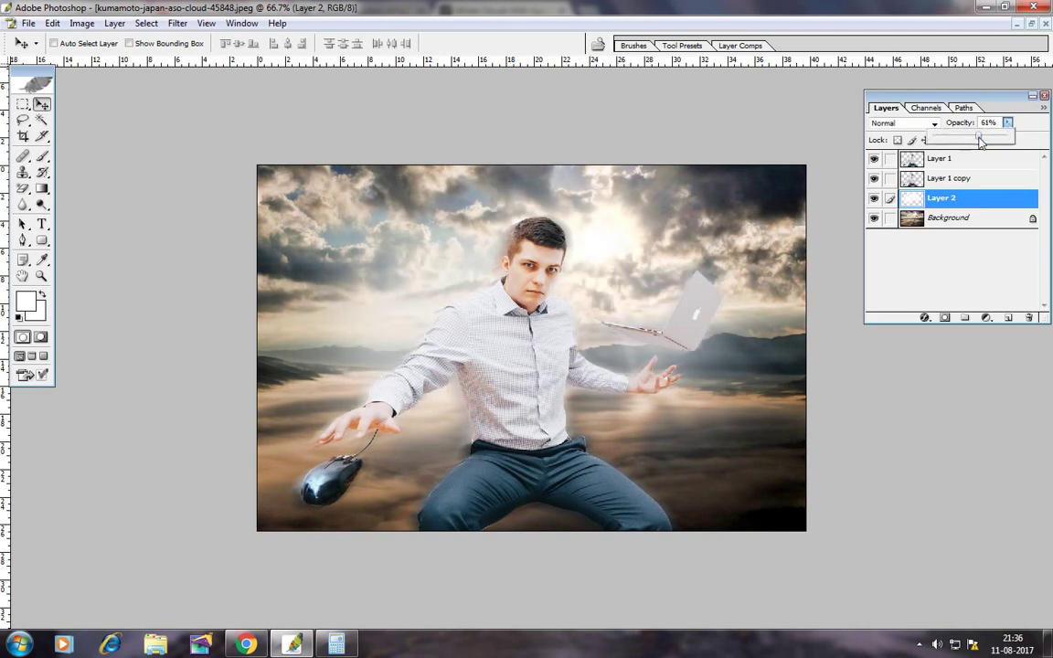
key(Return)
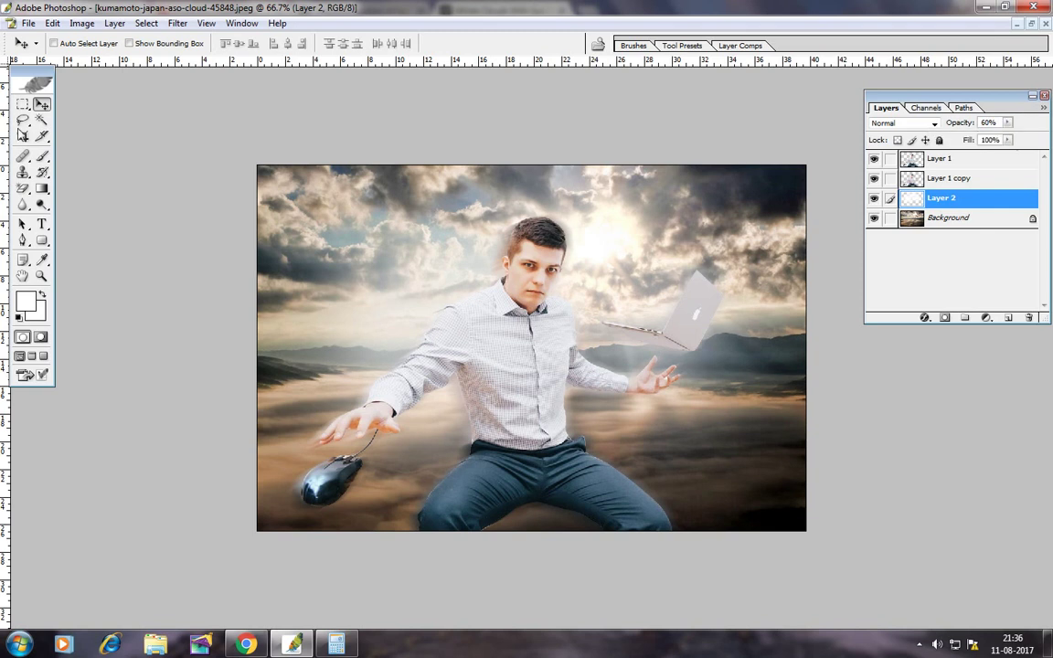
click(23, 120)
click(975, 163)
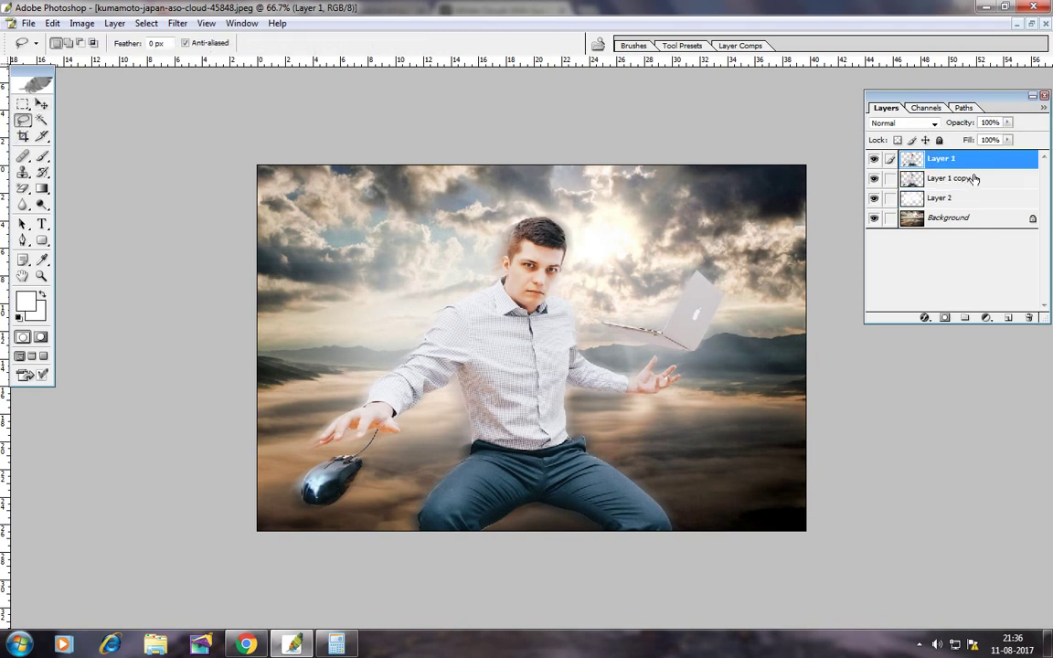
- Add an empty Layer 3 and lasso a loose circle around the man
click(1008, 318)
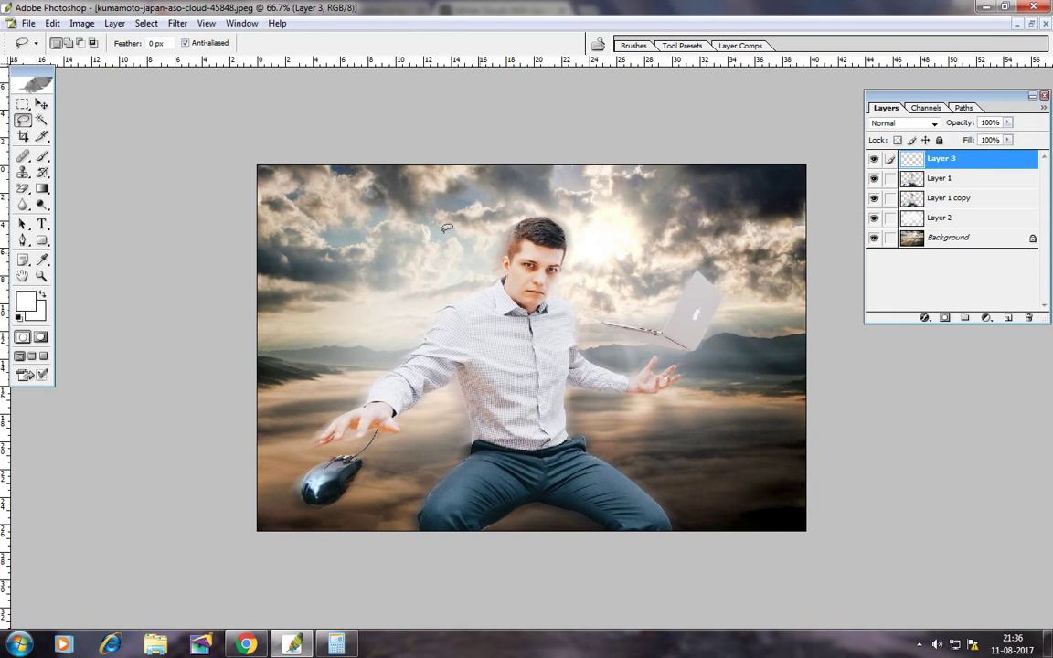
mouse_move(331, 260)
mouse_down()
mouse_move(406, 180)
mouse_move(631, 198)
mouse_up()
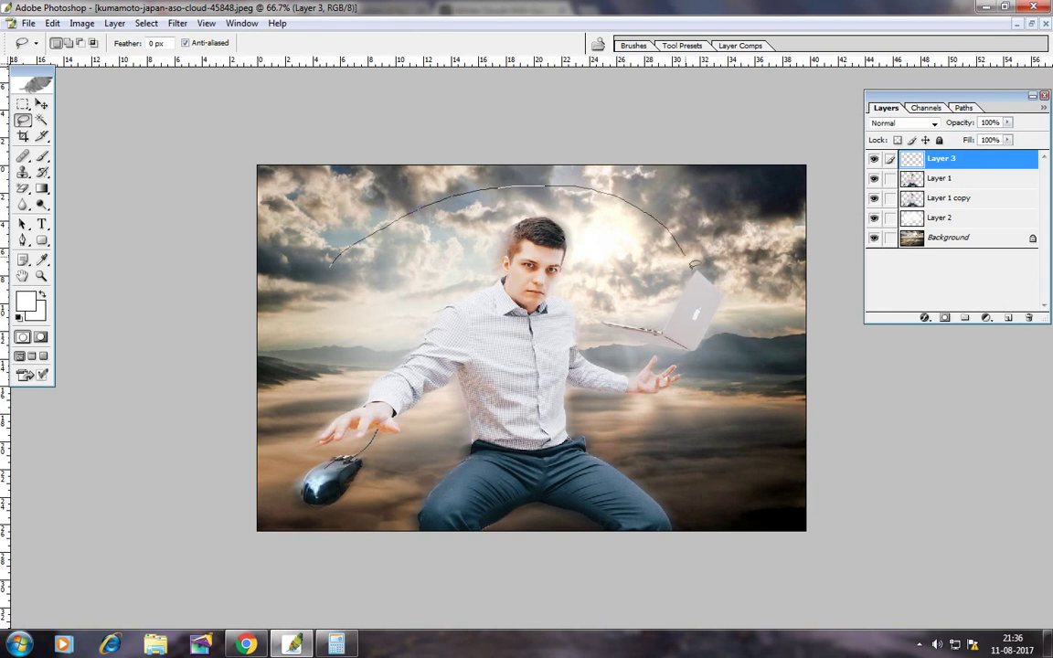
drag(705, 394, 562, 510)
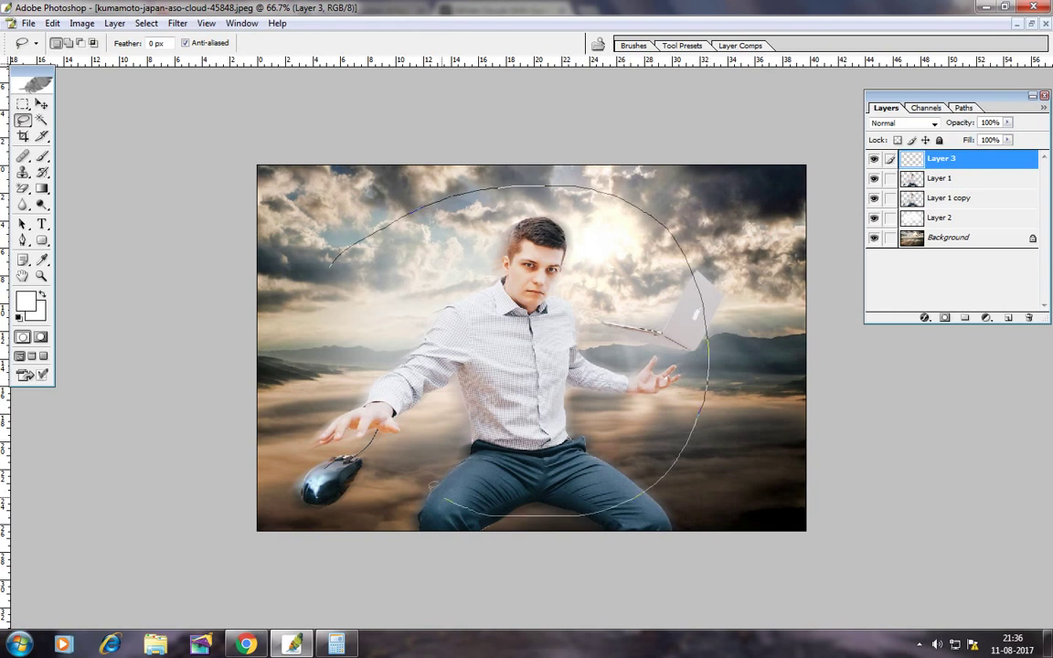
drag(382, 252, 402, 224)
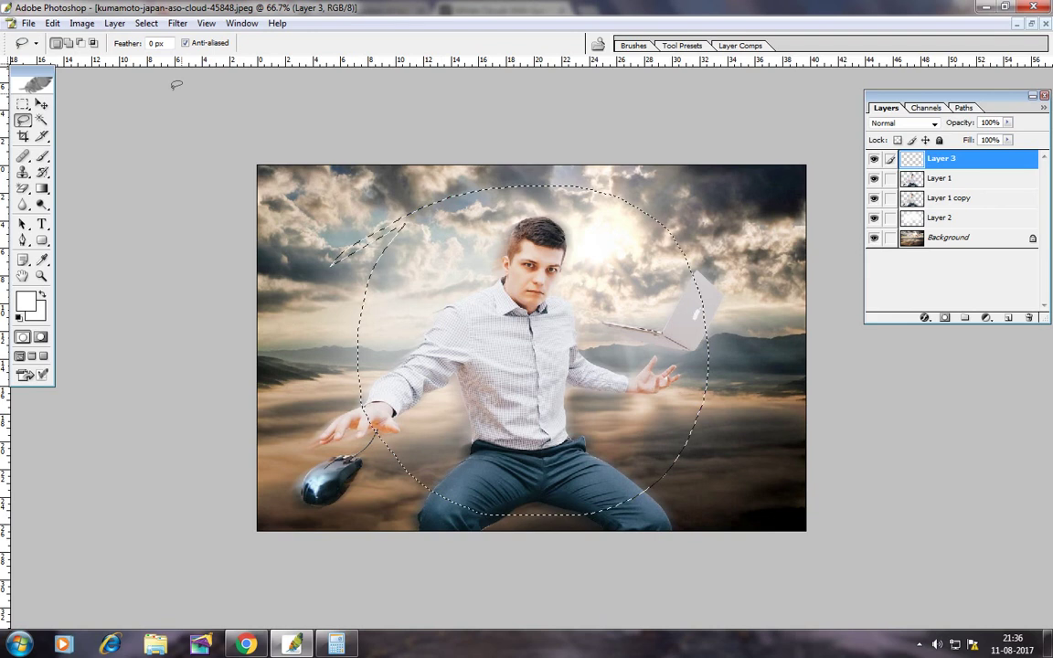
- Invert the selection and feather it by 150 pixels
click(146, 23)
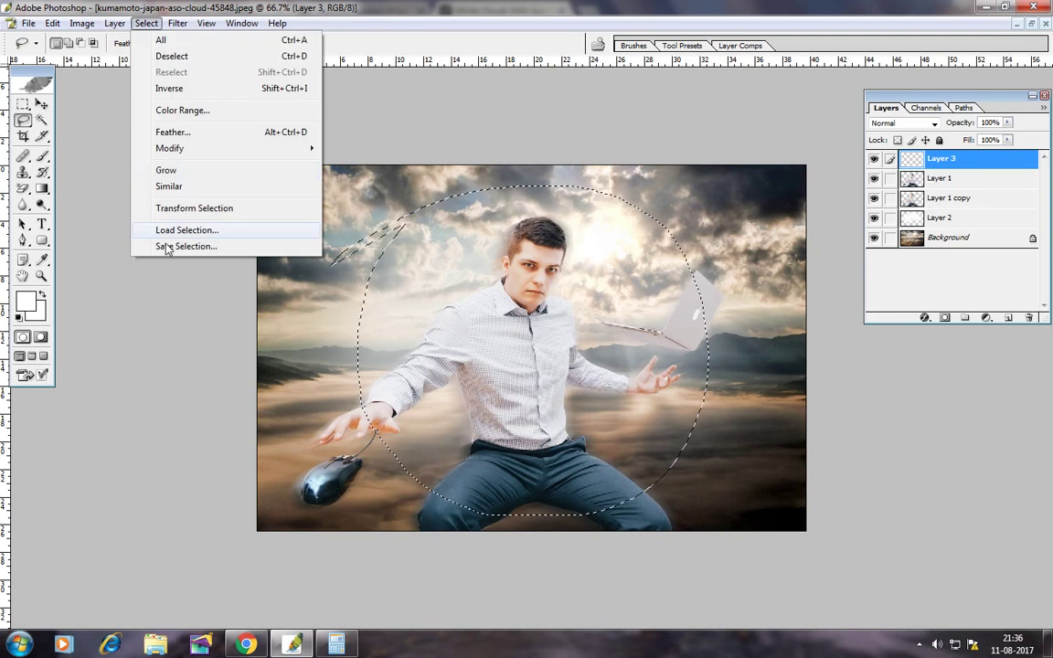
click(174, 88)
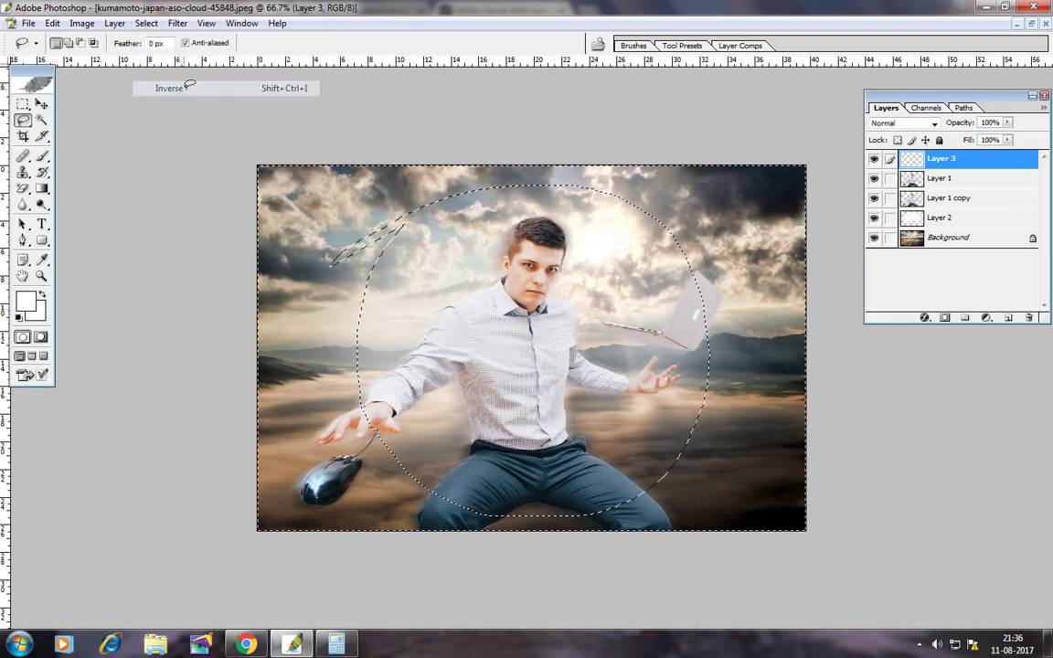
click(142, 24)
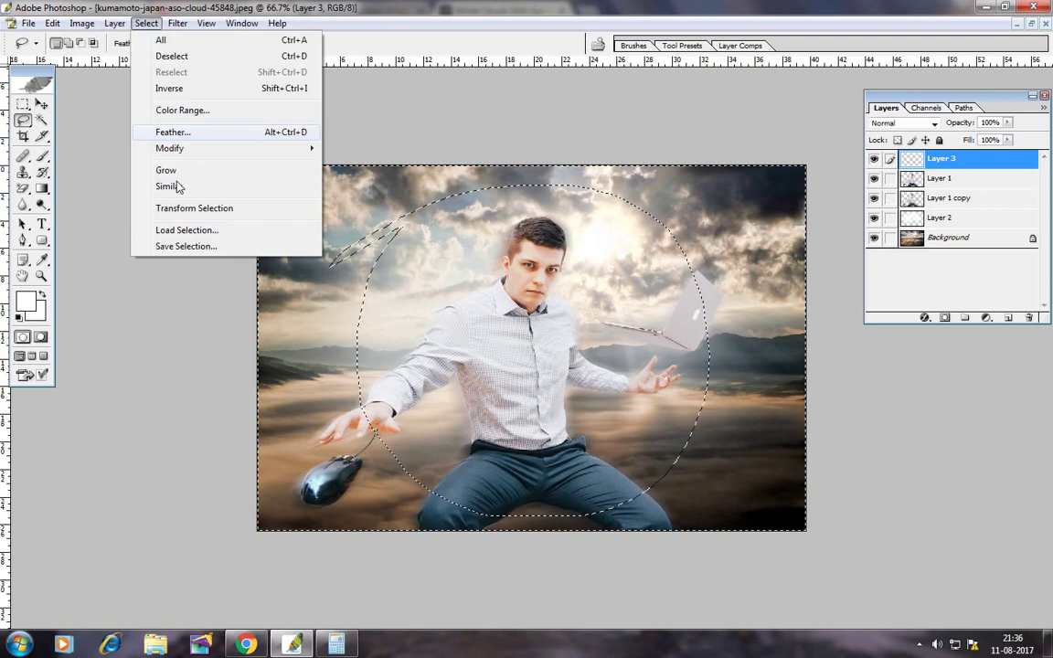
click(175, 132)
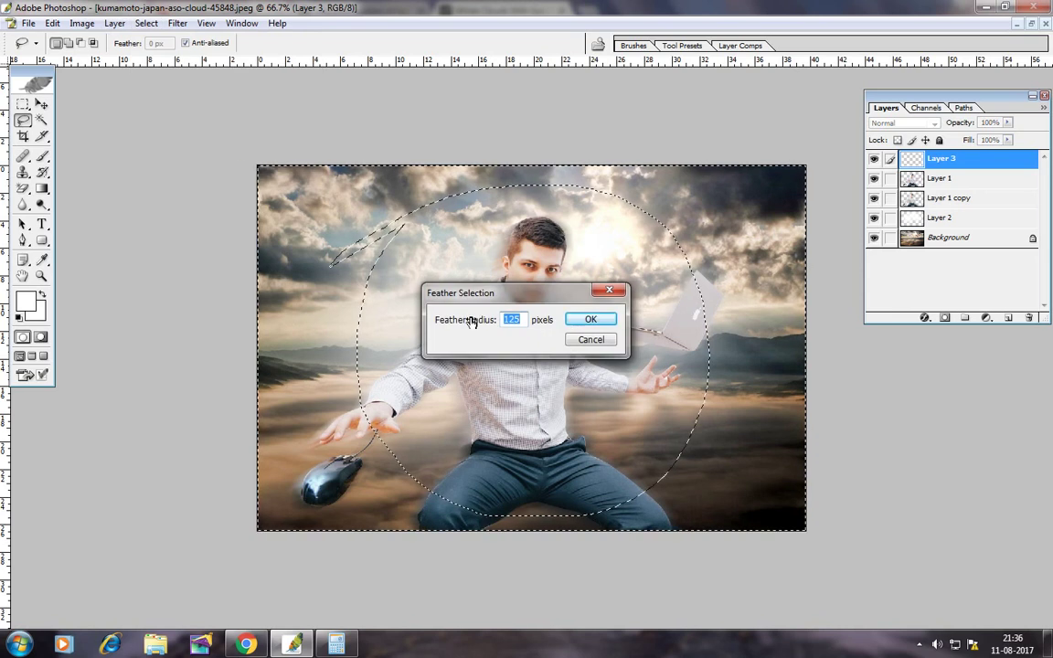
text(150)
key(Return)
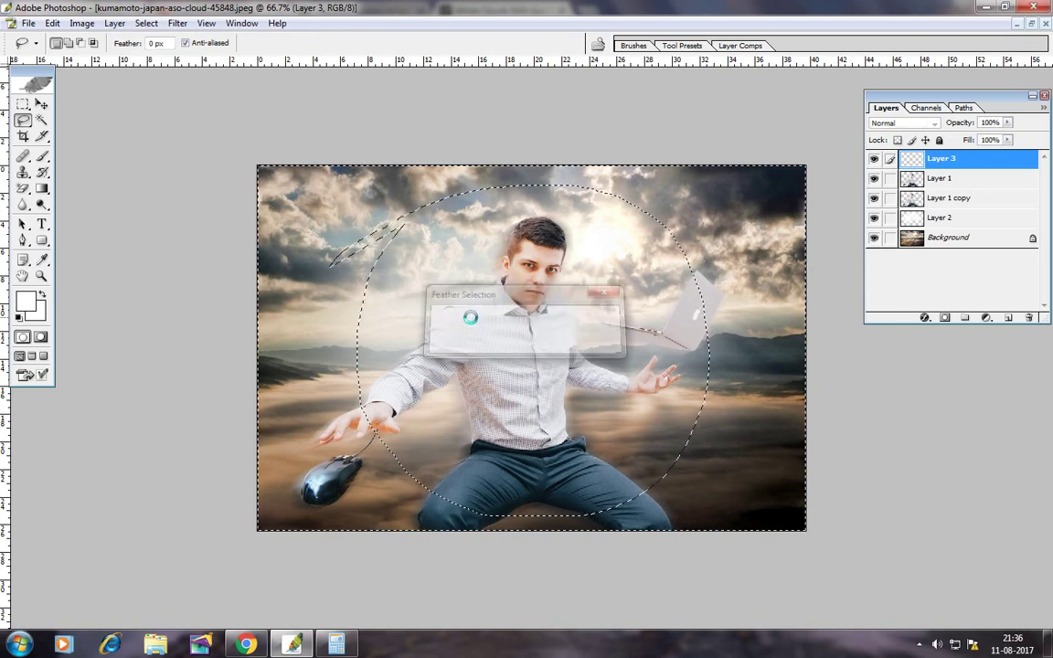
- Fill the area outside the circle on Layer 3 with black, then deselect
click(24, 302)
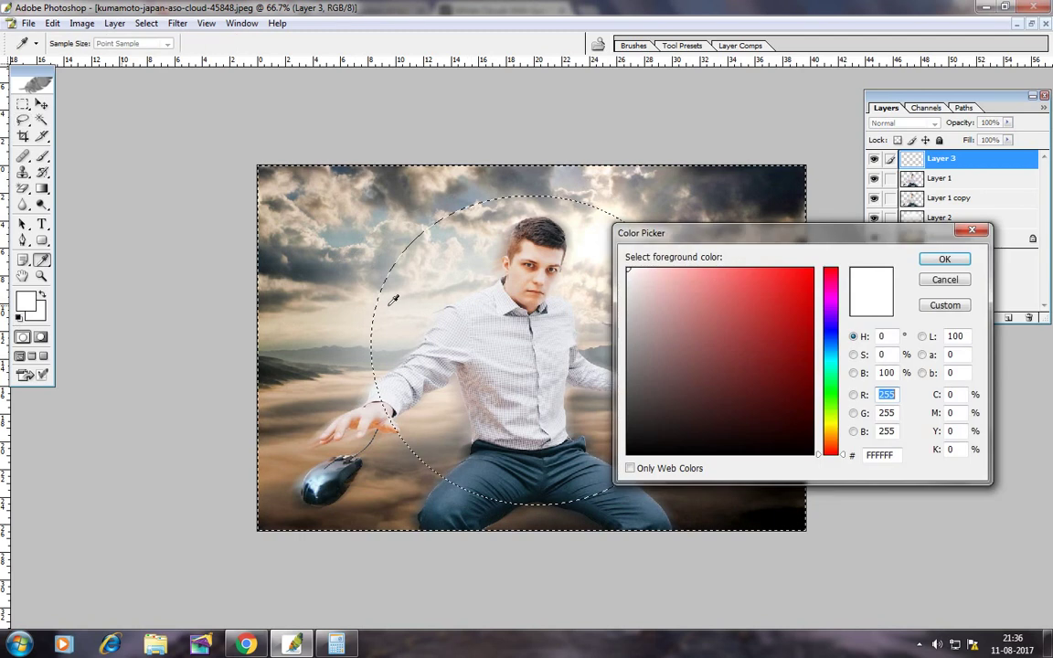
drag(640, 389, 611, 455)
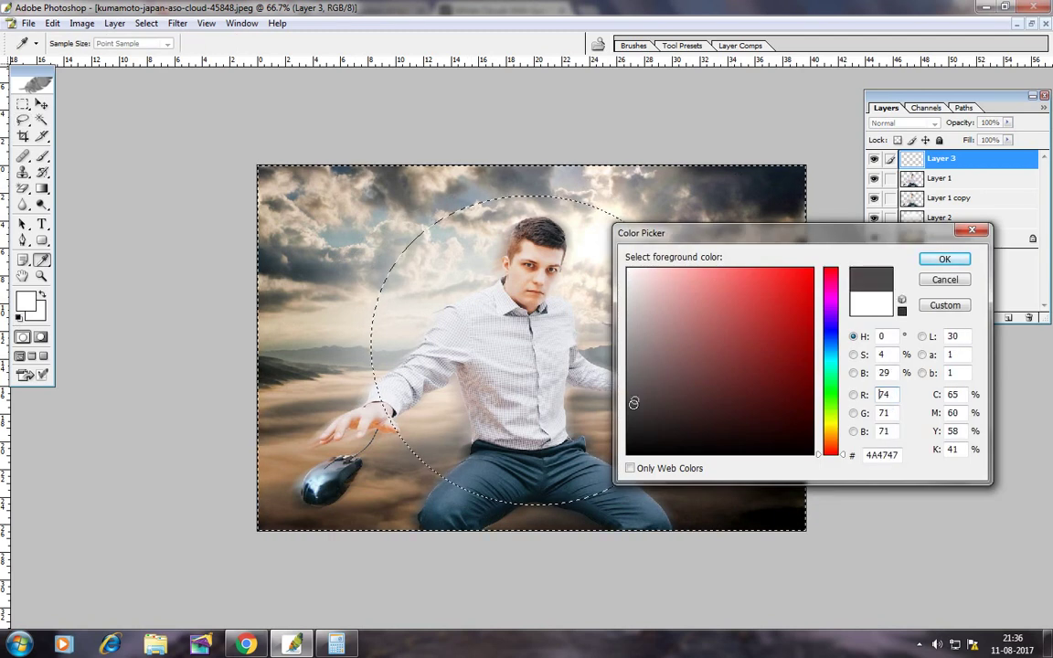
click(944, 259)
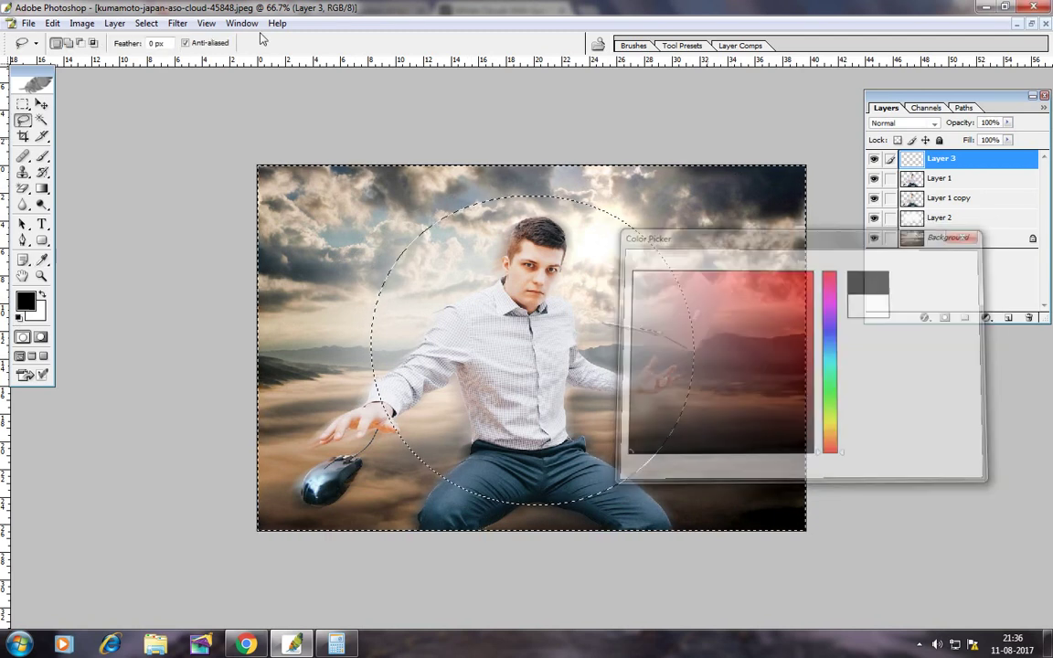
click(55, 23)
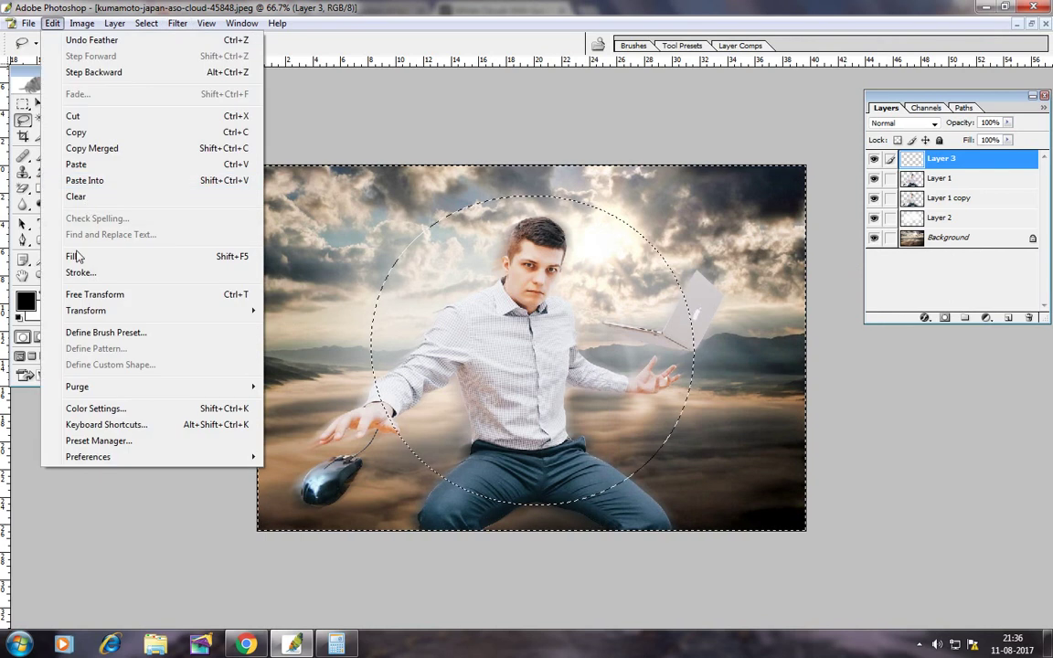
click(92, 256)
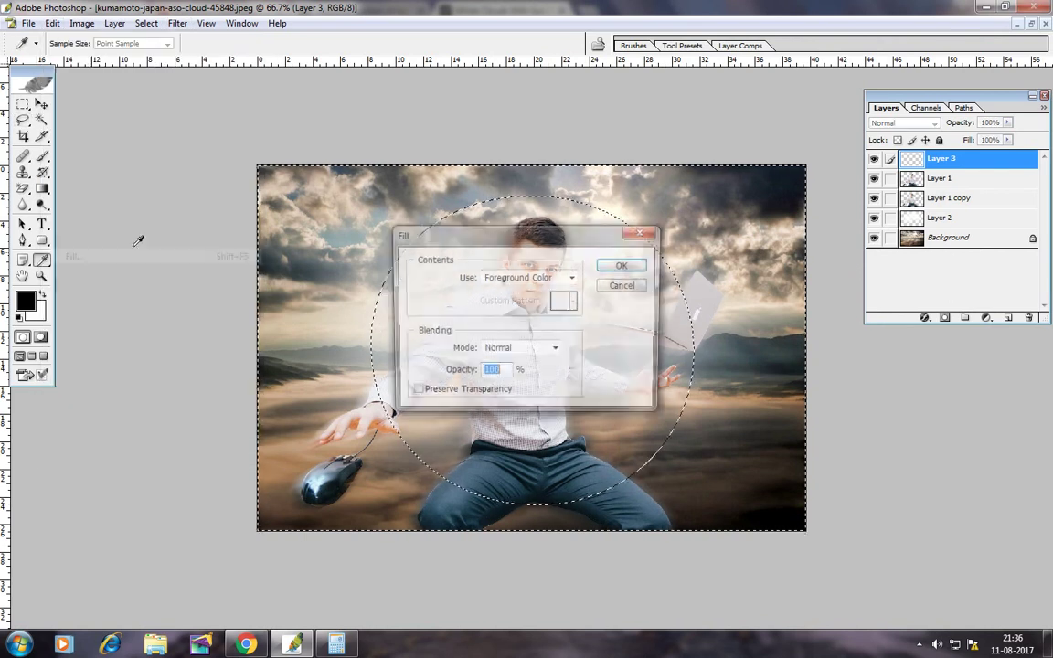
click(630, 265)
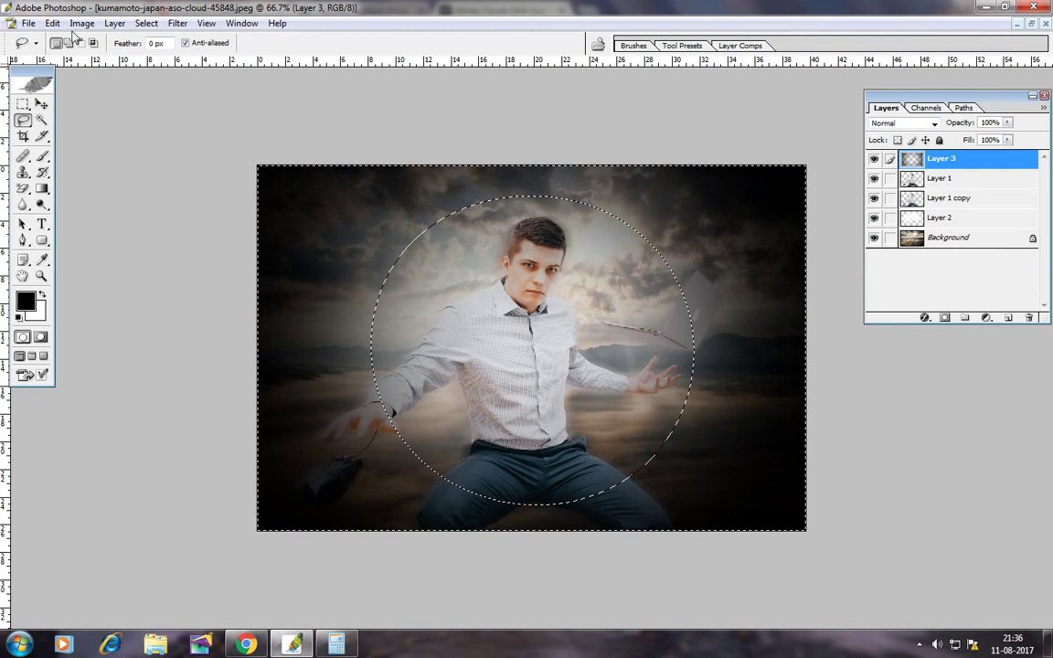
click(147, 24)
click(172, 55)
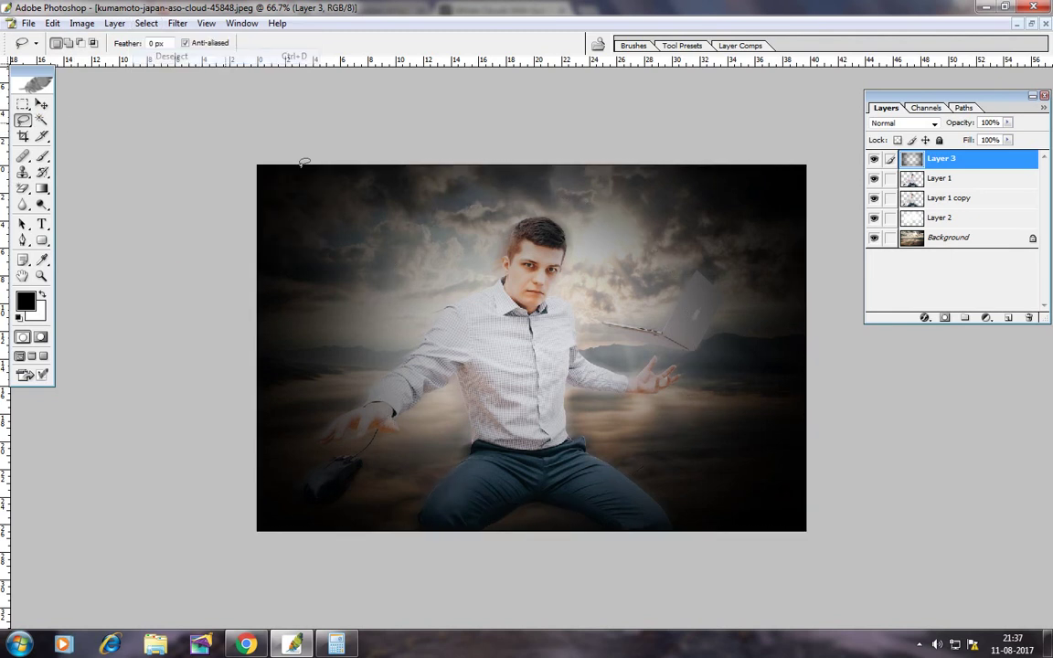
- Fade the Layer 3 vignette to 62% opacity
click(42, 104)
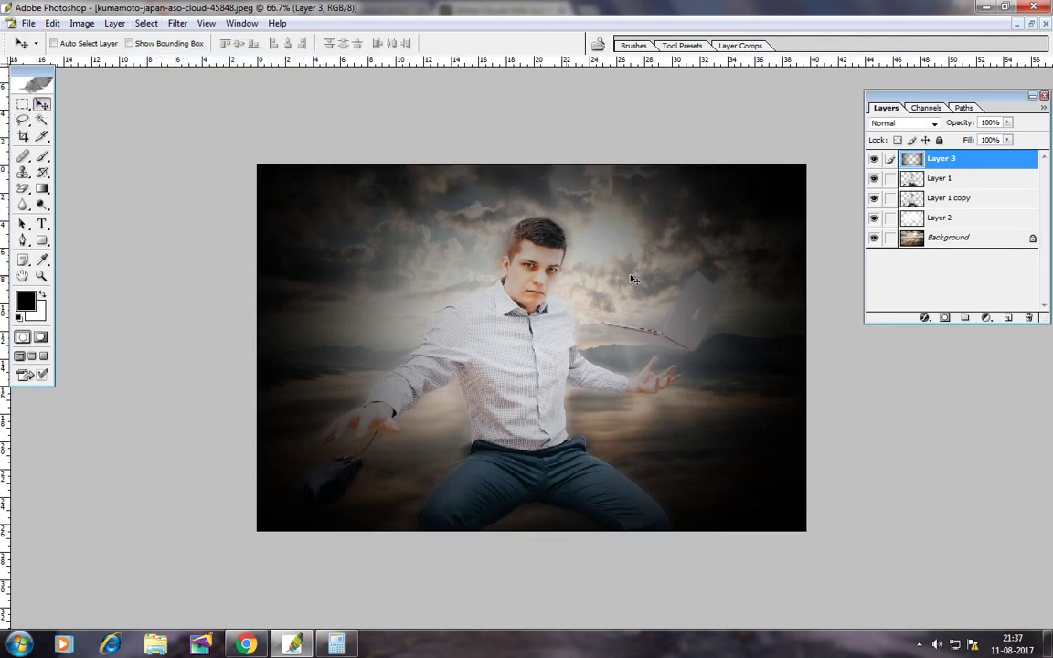
click(1007, 123)
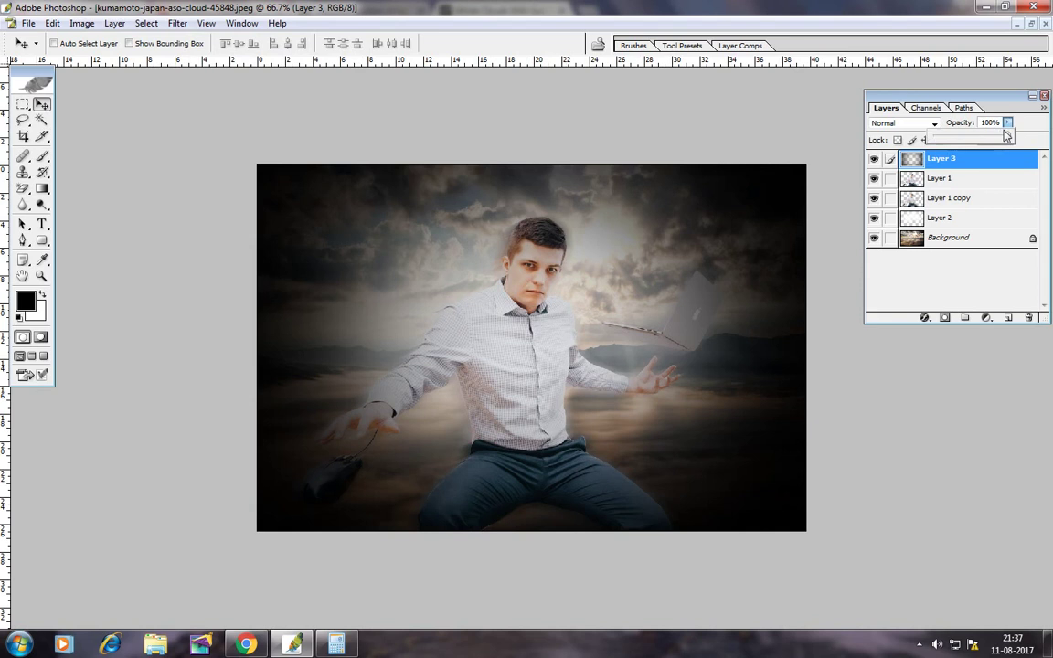
key(ctrl+alt+0)
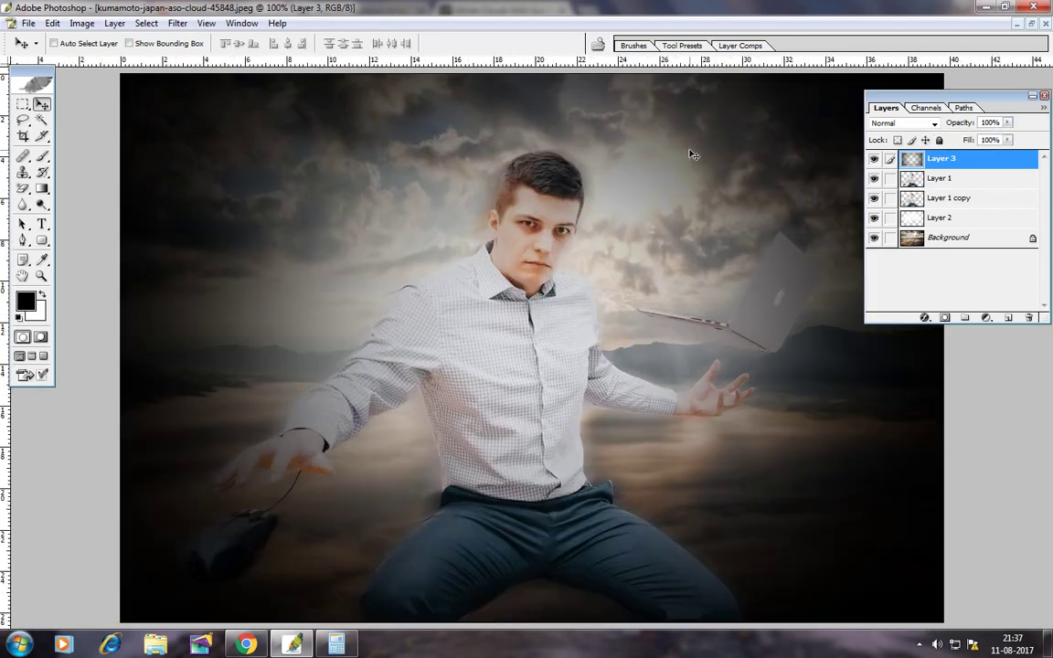
click(1006, 122)
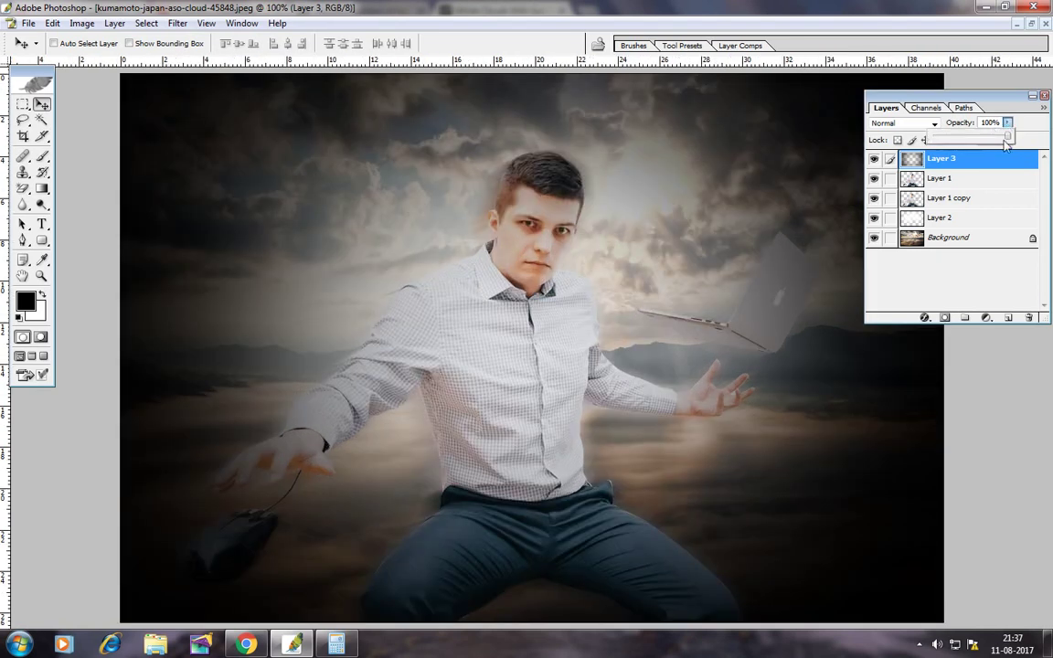
drag(1003, 138, 984, 138)
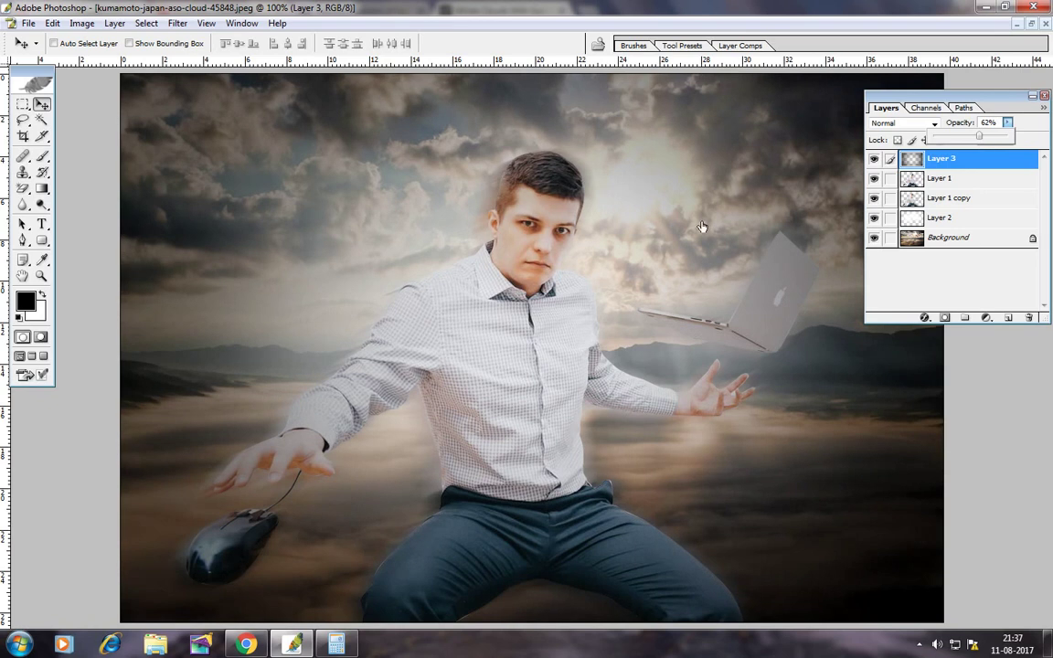
right_click(585, 214)
click(964, 253)
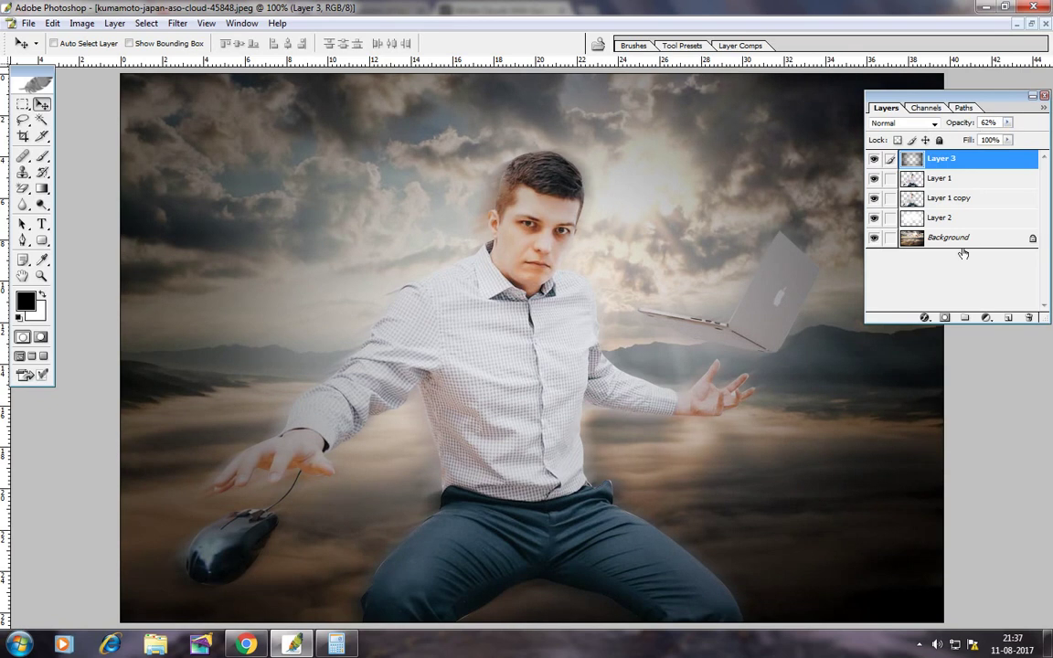
click(960, 240)
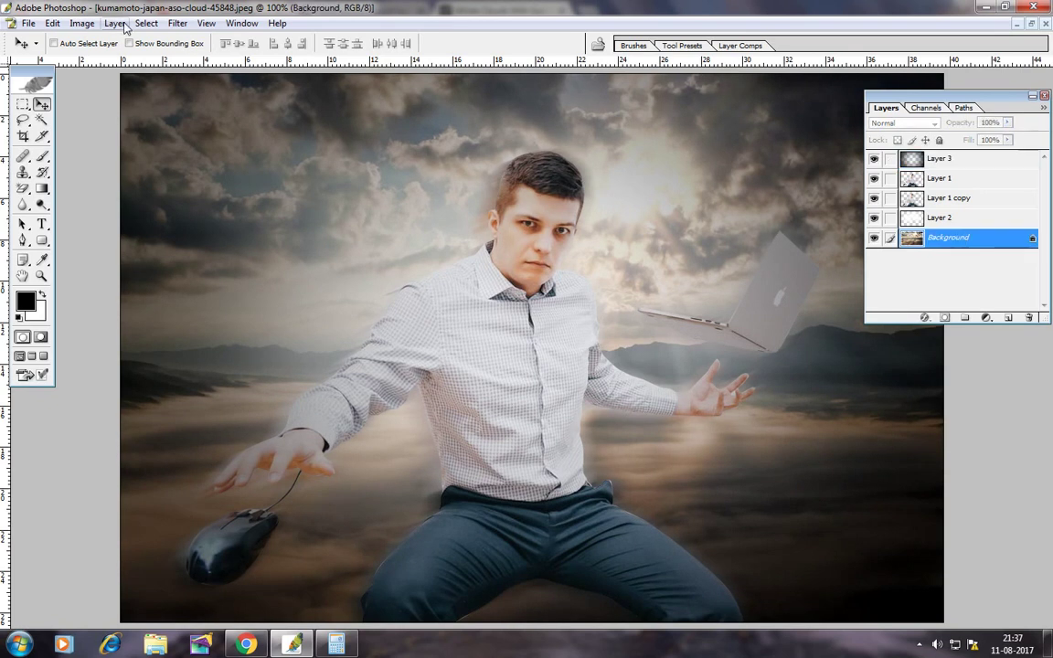
- Tint the Background clouds pink with Hue/Saturation at Hue -55, Saturation +36, Lightness -13
click(81, 23)
mouse_move(115, 61)
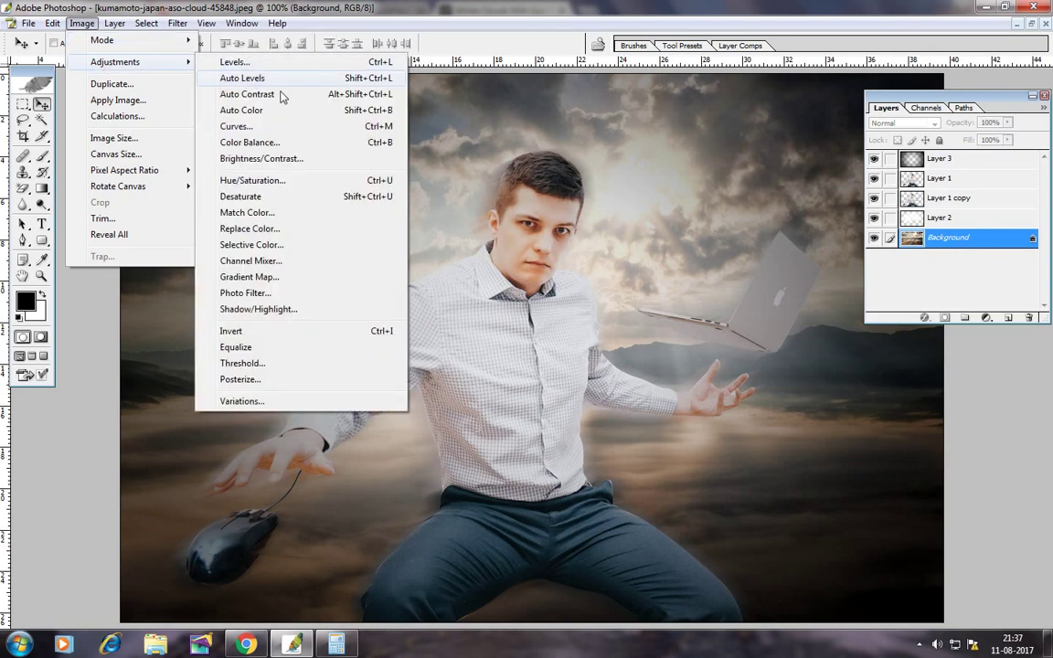
click(253, 185)
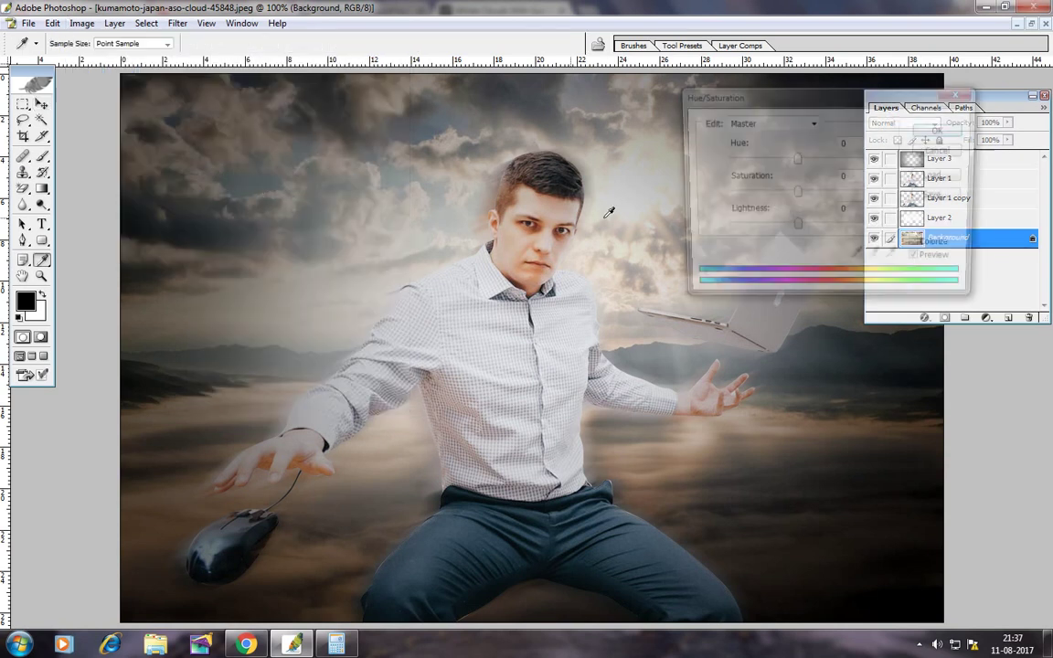
drag(794, 164, 860, 171)
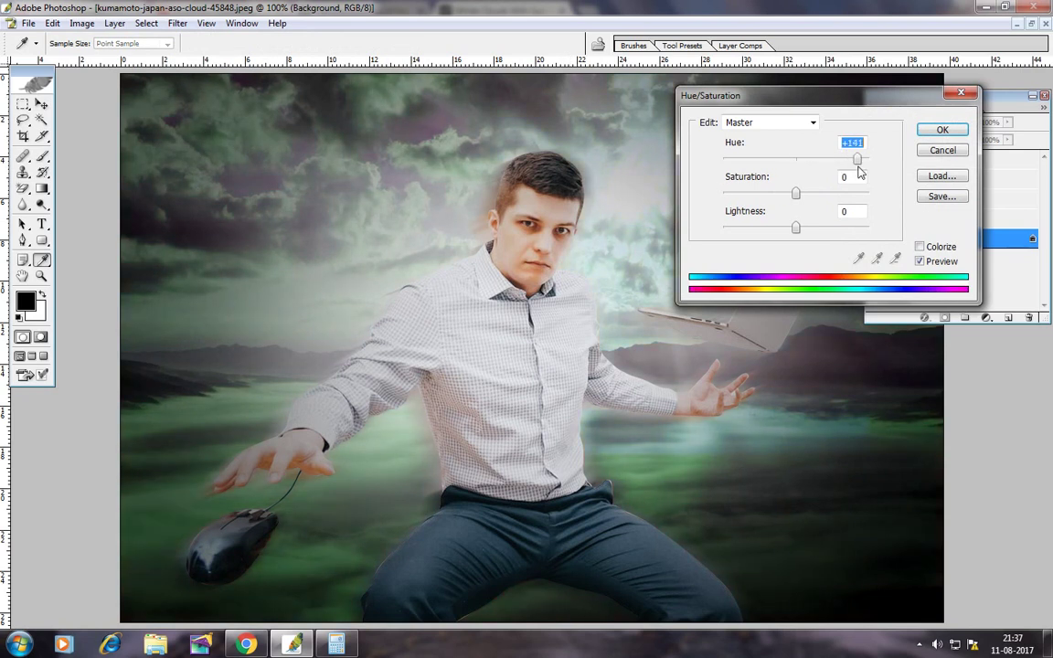
mouse_move(800, 231)
mouse_down()
mouse_move(811, 228)
mouse_move(768, 231)
mouse_move(786, 228)
mouse_up()
mouse_move(856, 160)
mouse_down()
mouse_move(736, 161)
mouse_move(734, 174)
mouse_move(762, 167)
mouse_move(849, 195)
mouse_move(831, 199)
mouse_up()
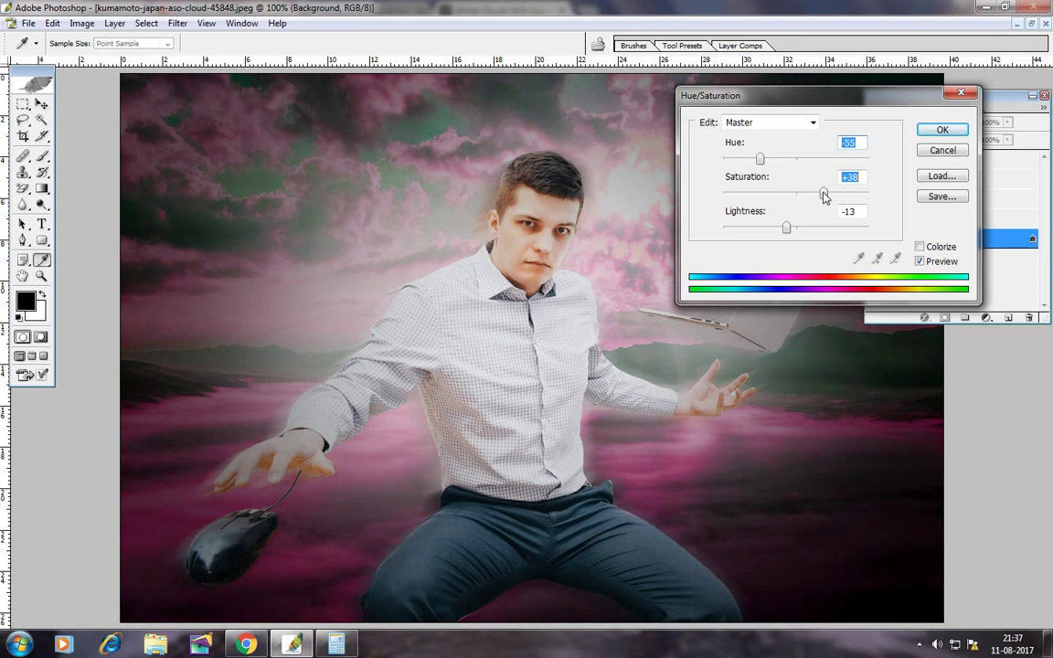
click(942, 130)
key(ctrl+minus)
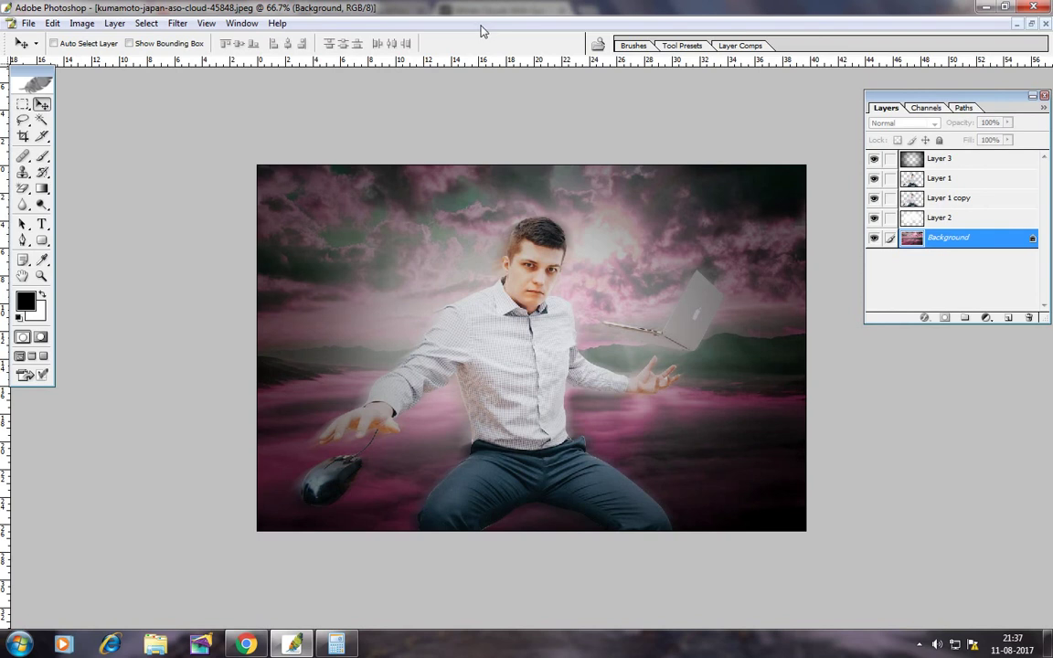
- Select Layer 1 and nudge the man figure slightly down
right_click(514, 356)
click(545, 363)
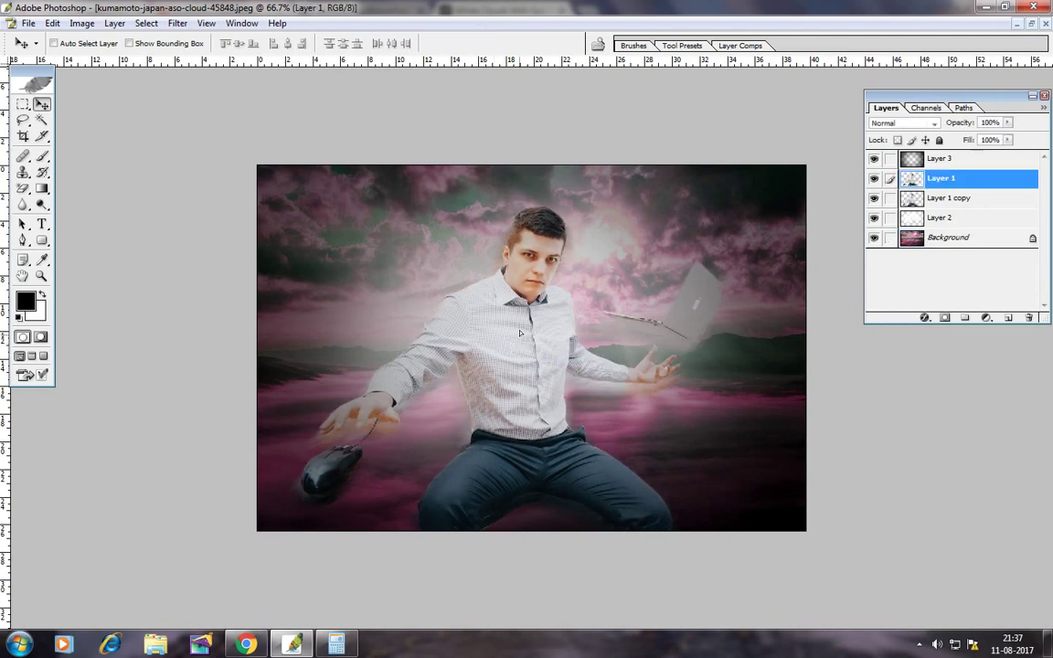
drag(519, 358, 518, 362)
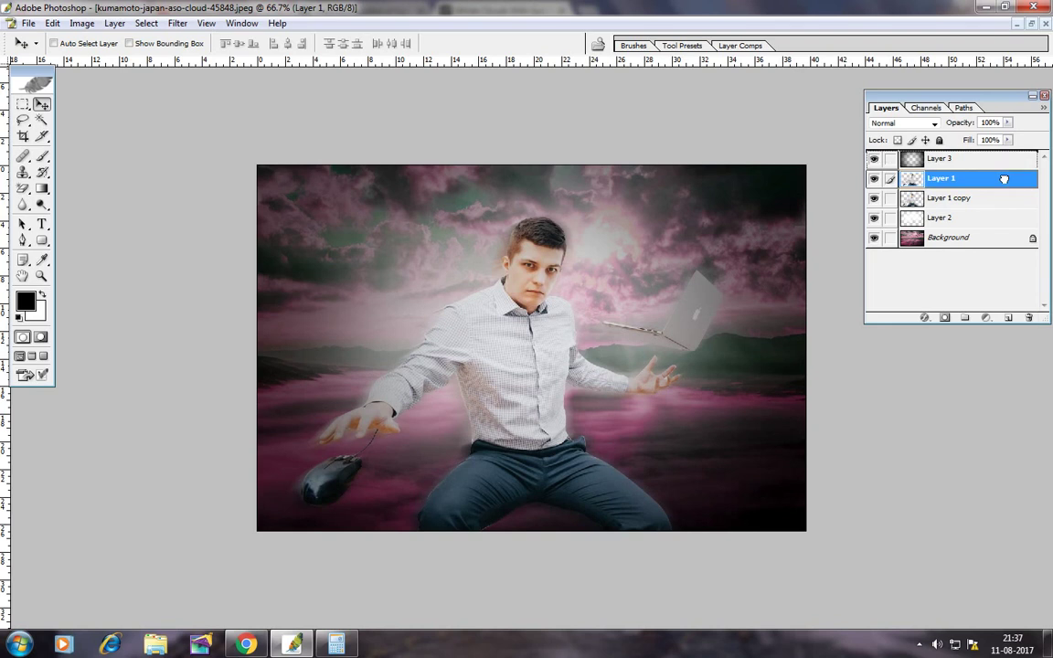
mouse_move(997, 178)
mouse_down()
mouse_move(950, 157)
mouse_move(1024, 188)
mouse_up()
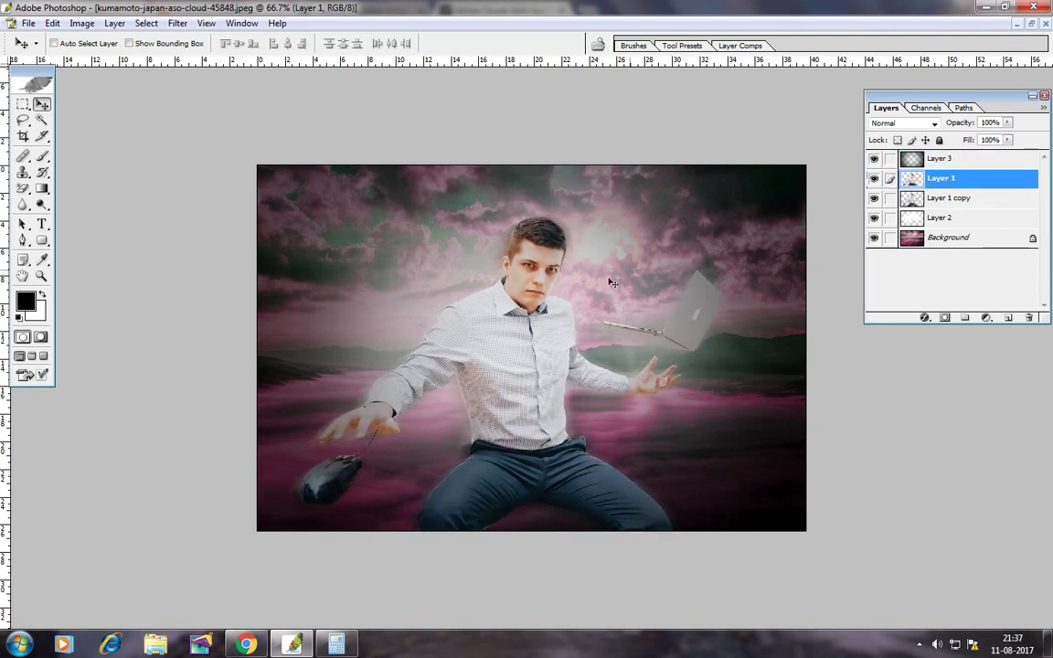
right_click(513, 357)
- Increase the man layer's contrast with Brightness/Contrast
click(525, 363)
click(82, 23)
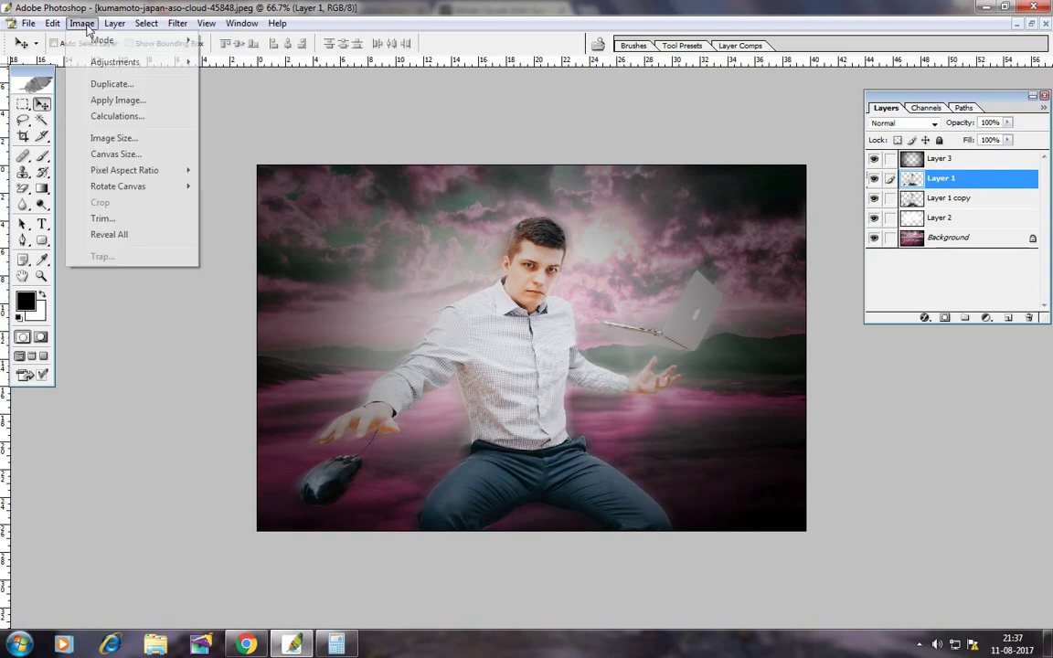
mouse_move(115, 62)
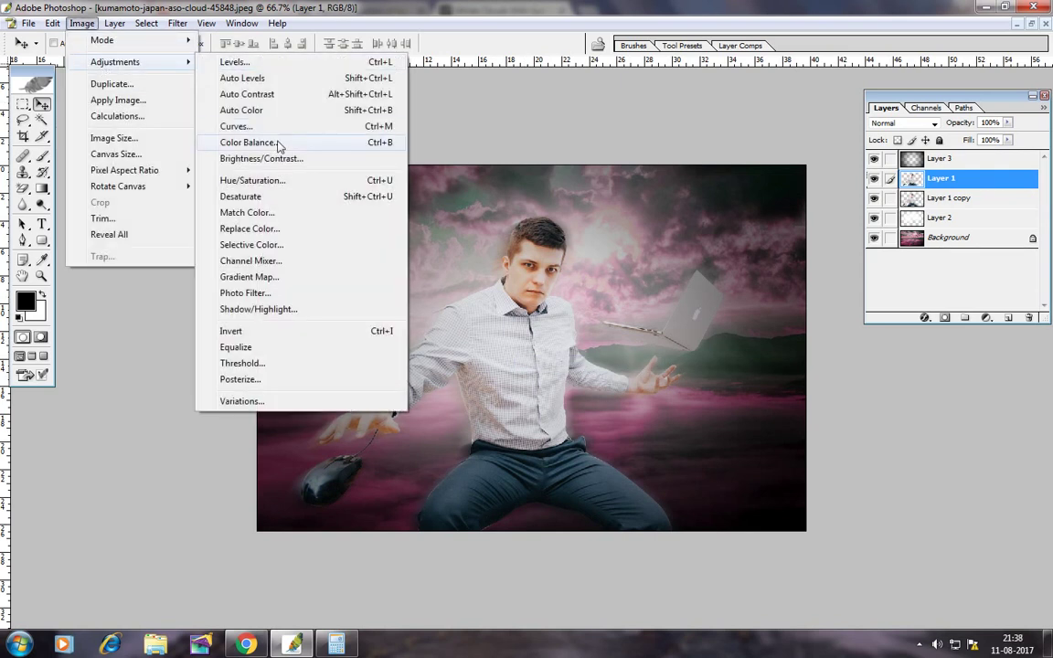
click(275, 160)
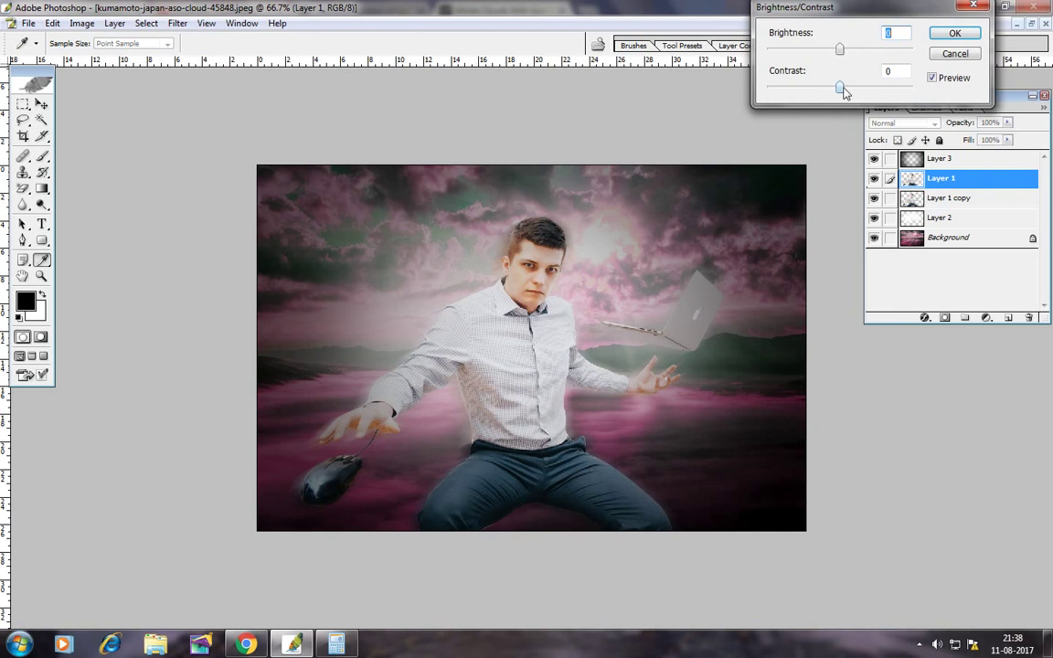
mouse_move(840, 88)
mouse_down()
mouse_move(868, 89)
mouse_move(851, 92)
mouse_up()
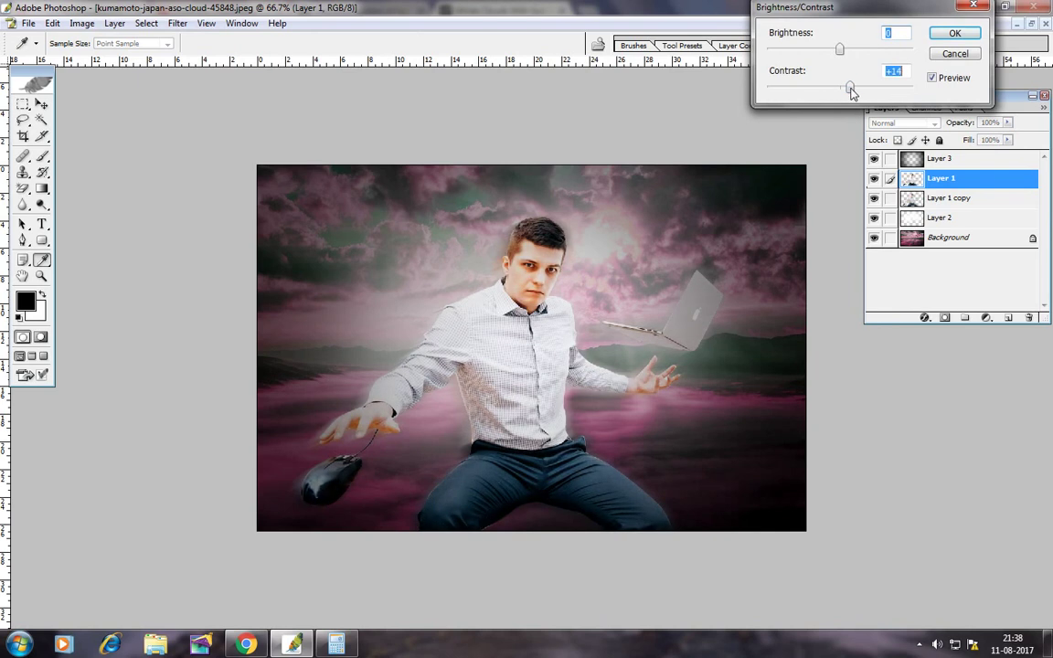
click(955, 32)
- Shift the man's midtones with Color Balance +95, -54, +65
click(81, 23)
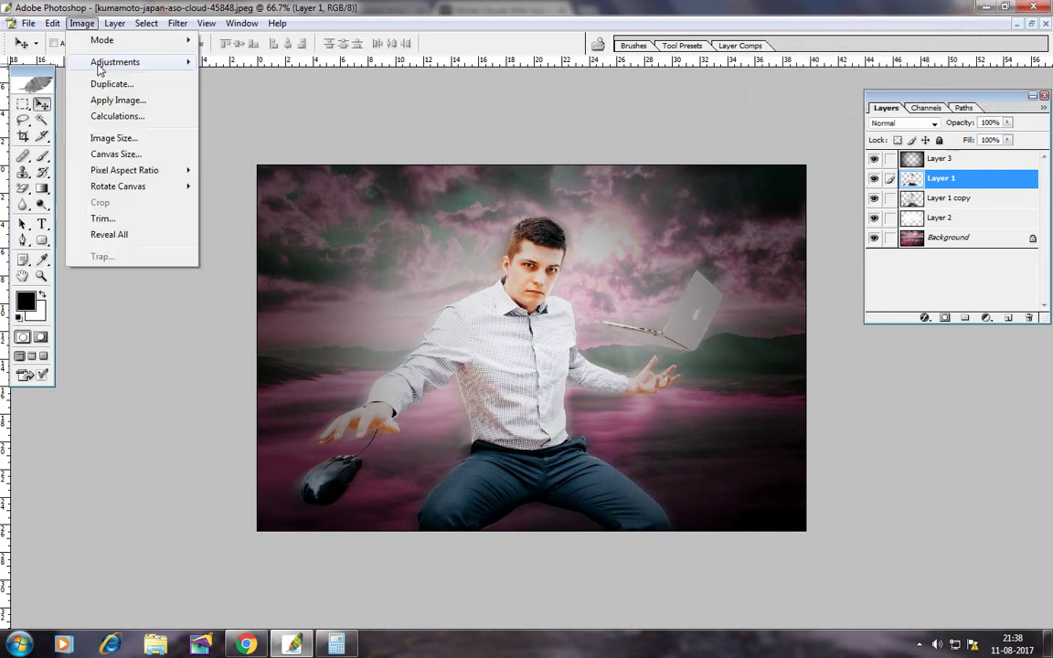
mouse_move(115, 62)
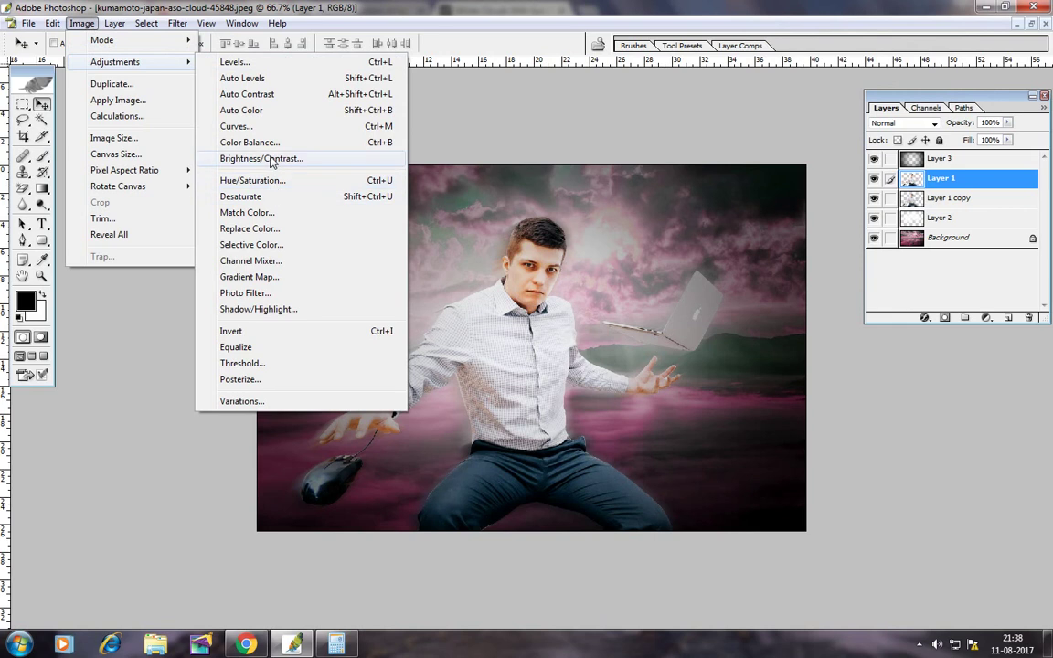
click(249, 142)
mouse_move(804, 413)
mouse_down()
mouse_move(876, 413)
mouse_move(851, 413)
mouse_up()
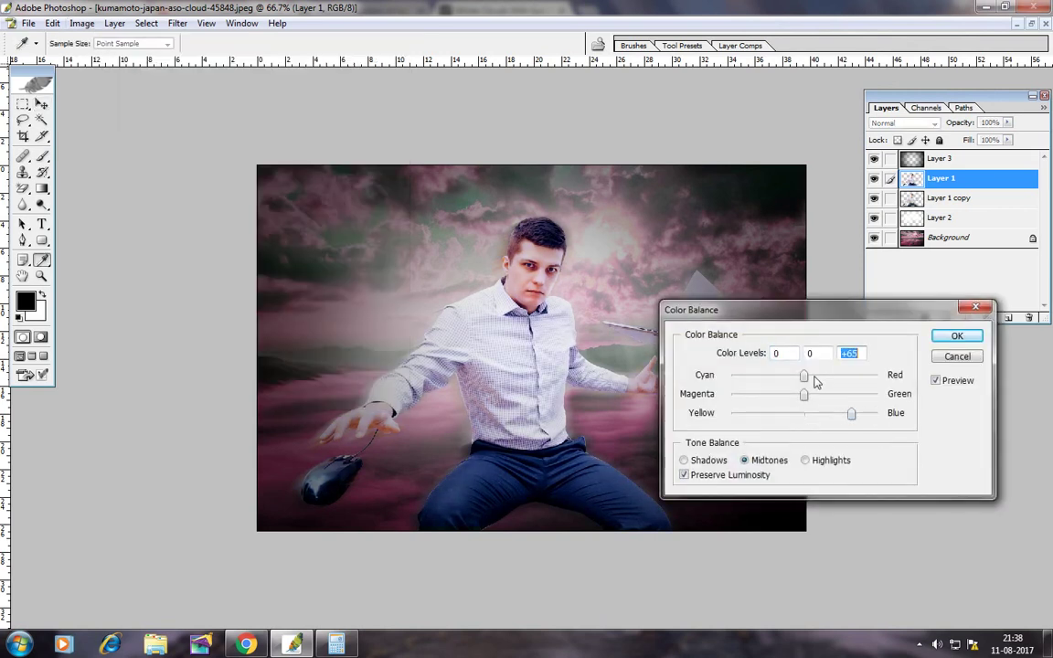
drag(805, 376, 862, 376)
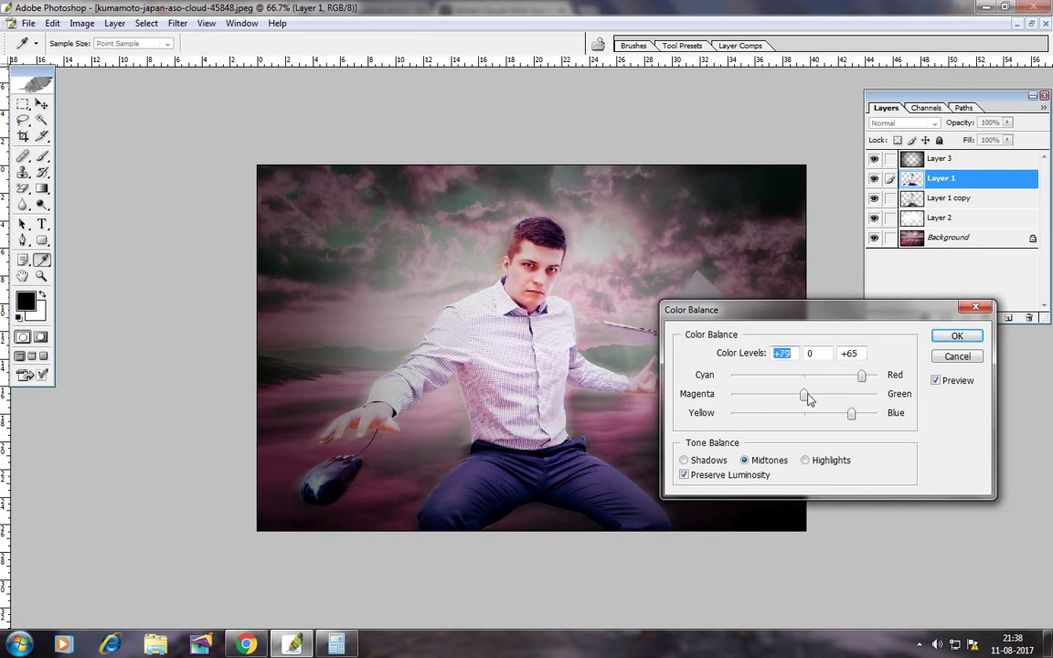
mouse_move(808, 400)
mouse_down()
mouse_move(745, 400)
mouse_move(766, 397)
mouse_up()
drag(873, 382, 878, 382)
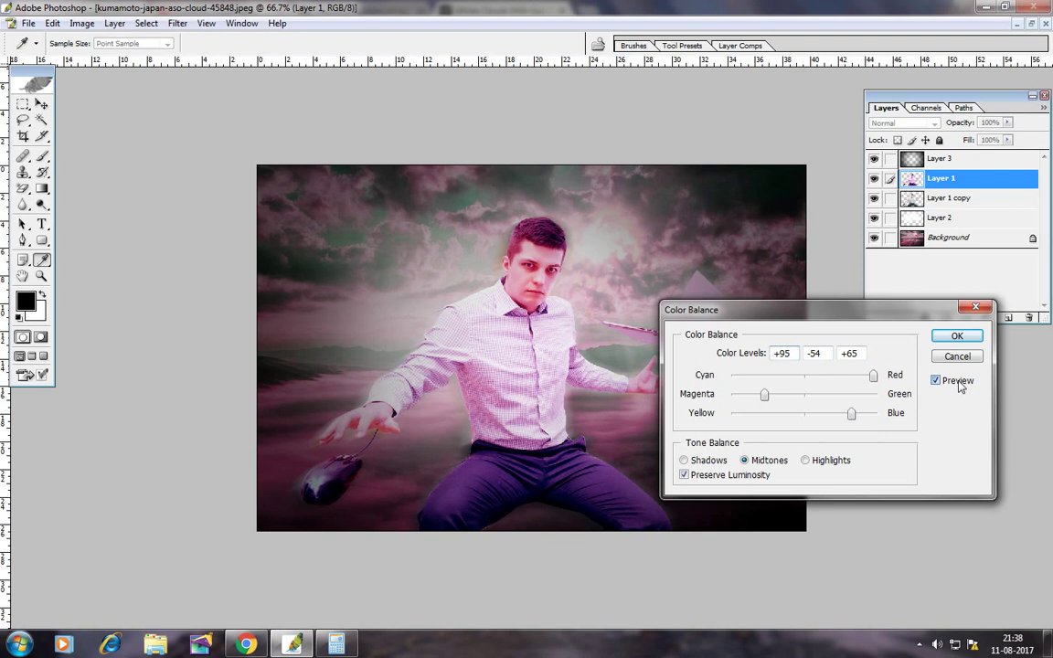
click(936, 380)
- Apply the colour balance and nudge the man figure a few pixels
key(Return)
key(v)
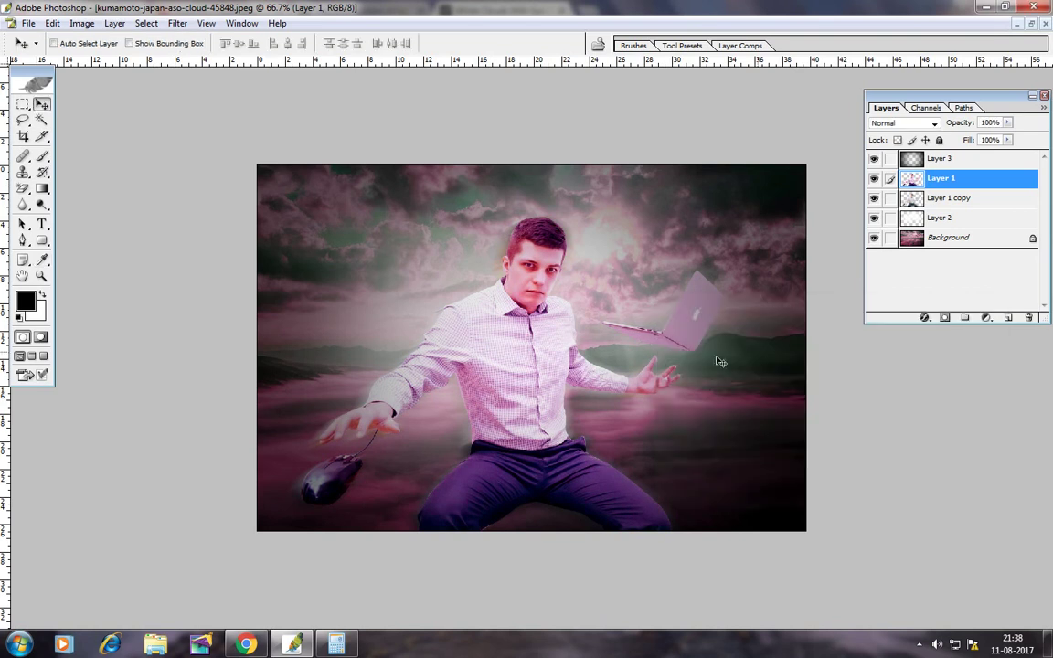
right_click(537, 382)
drag(536, 382, 532, 378)
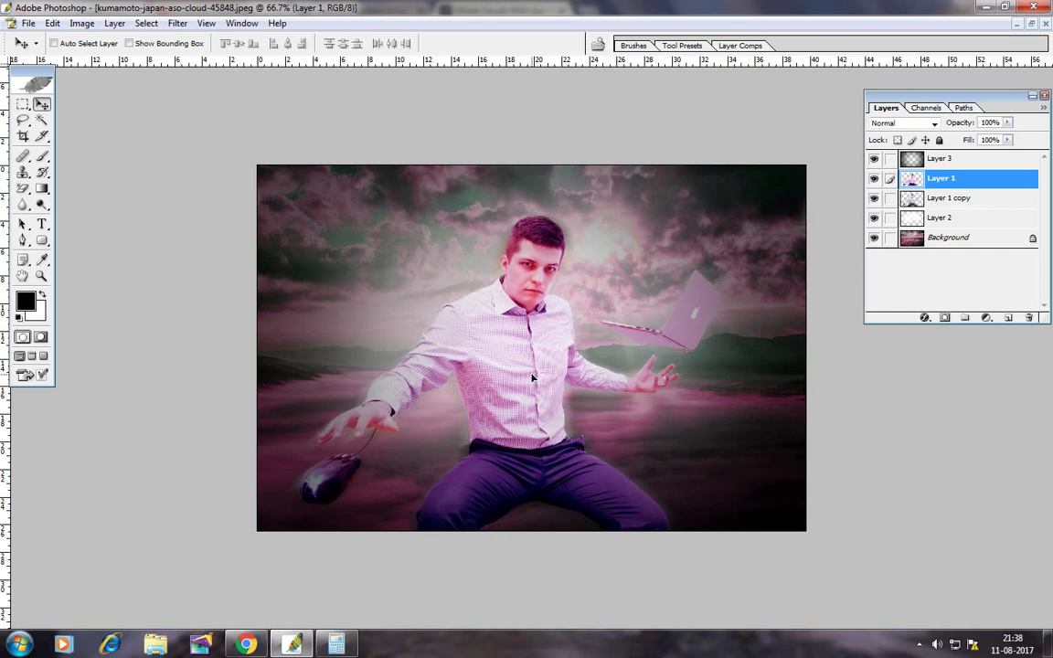
- Zoom in on the man's shirt and trousers and select vignette Layer 3
click(40, 277)
alt+click(609, 539)
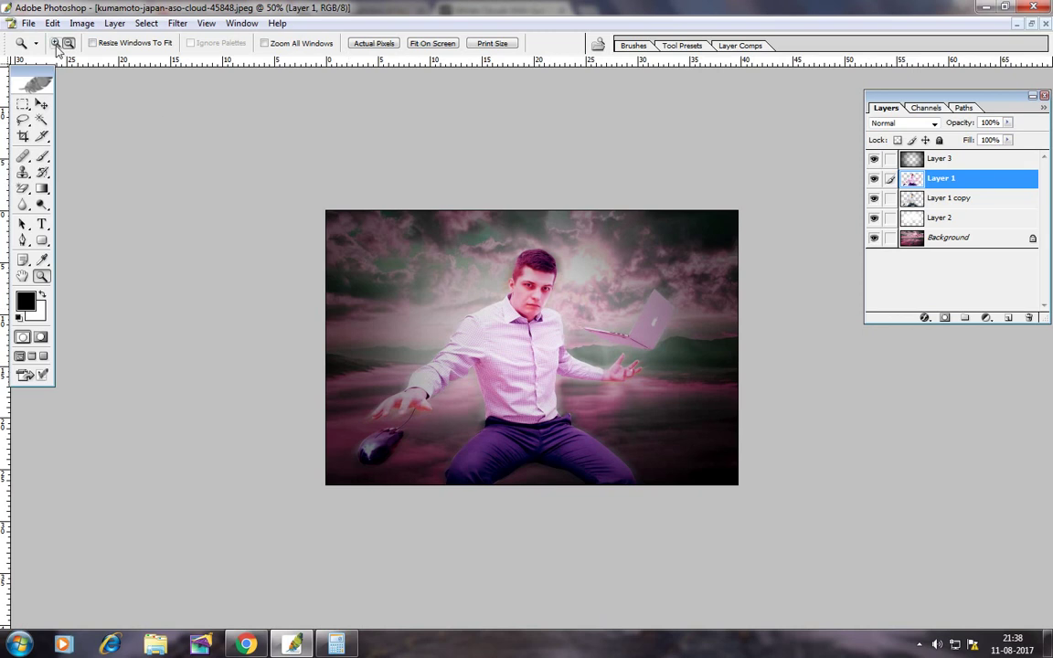
drag(460, 328, 613, 486)
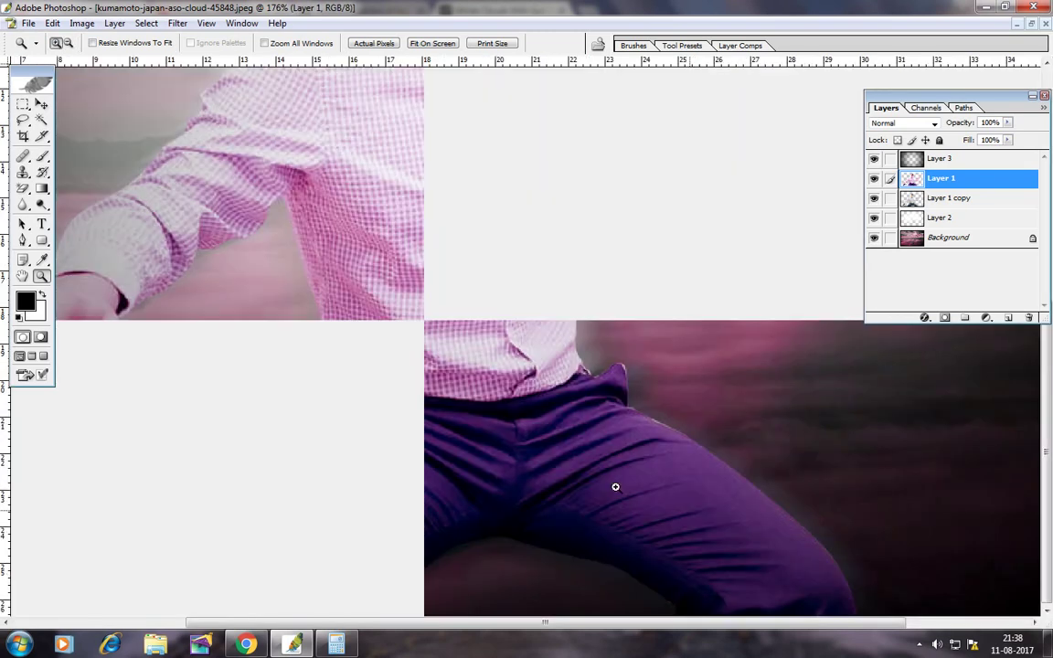
click(41, 105)
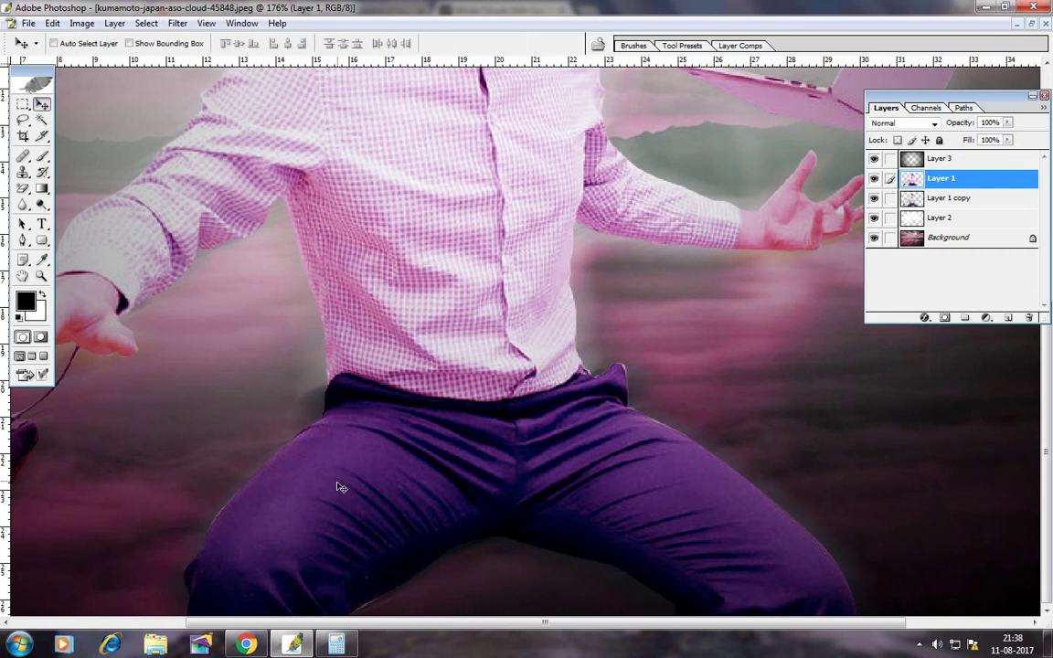
right_click(317, 484)
click(352, 496)
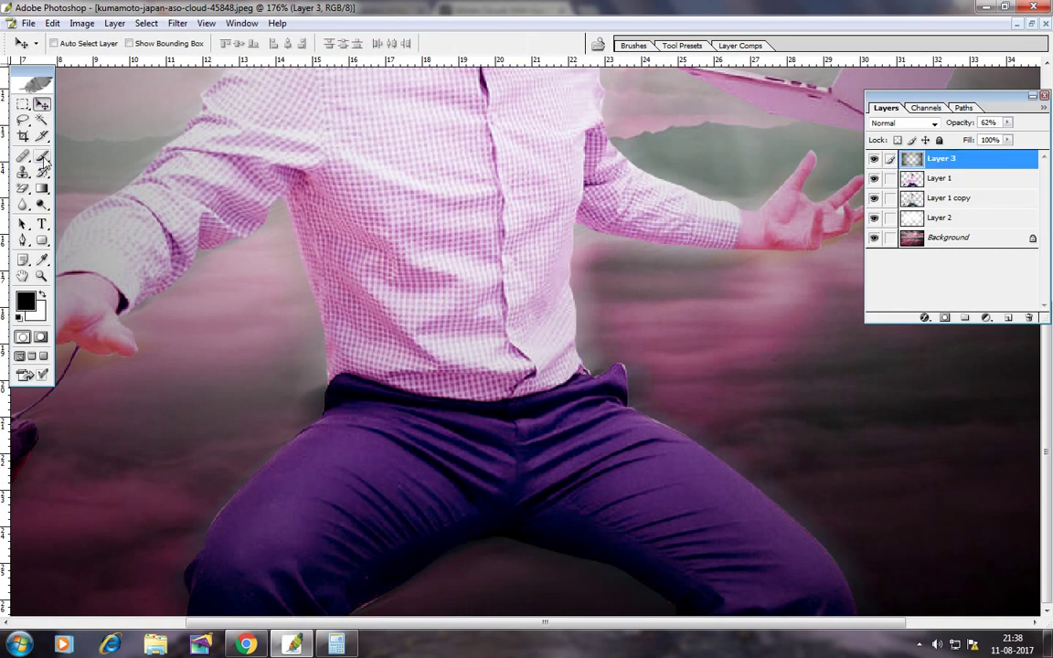
- Clone Stamp from a source by the left trouser leg over edges near the right hip
click(42, 172)
click(25, 173)
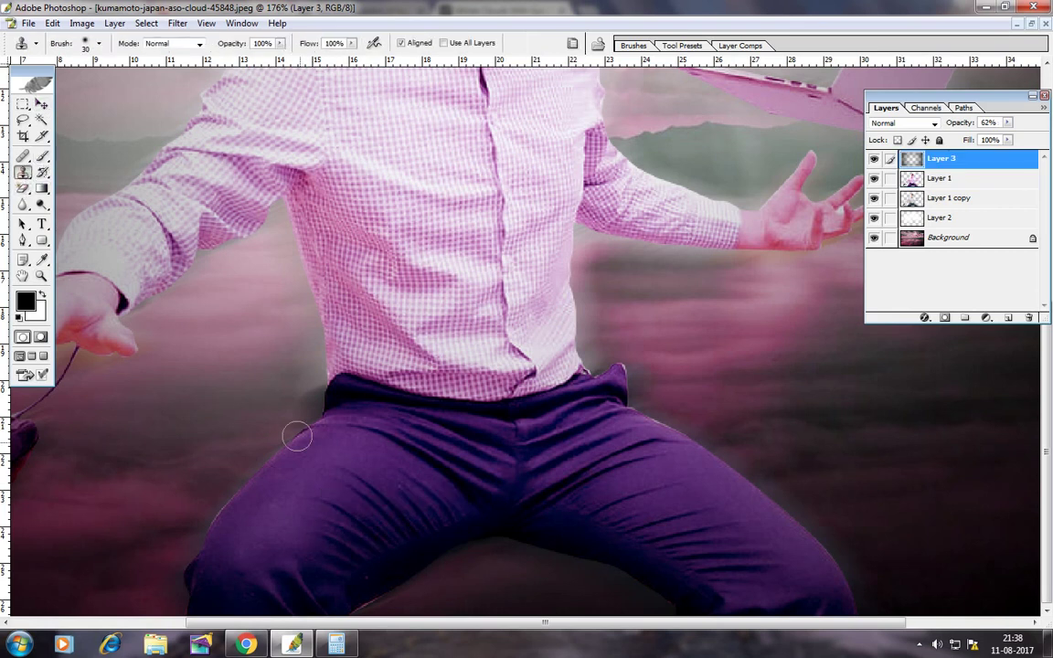
alt+click(231, 515)
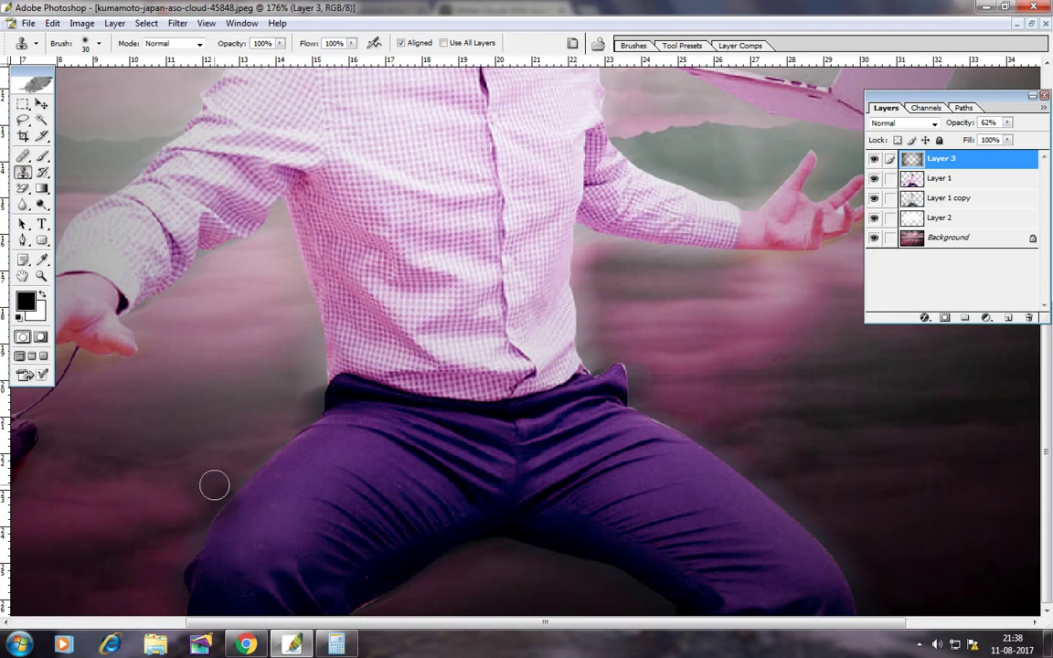
click(205, 550)
drag(657, 426, 655, 423)
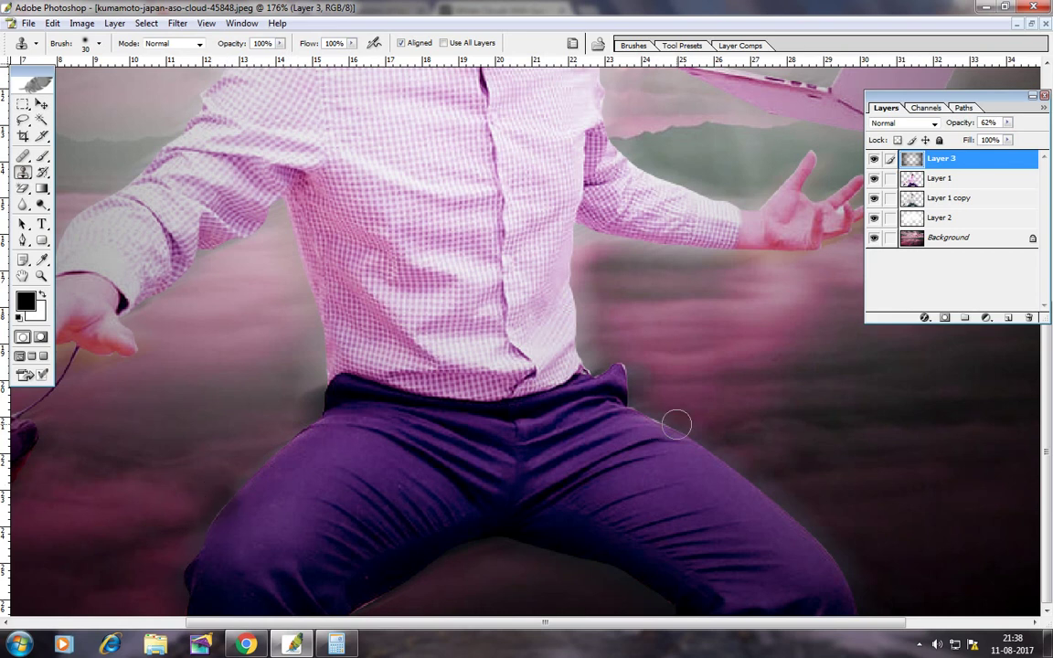
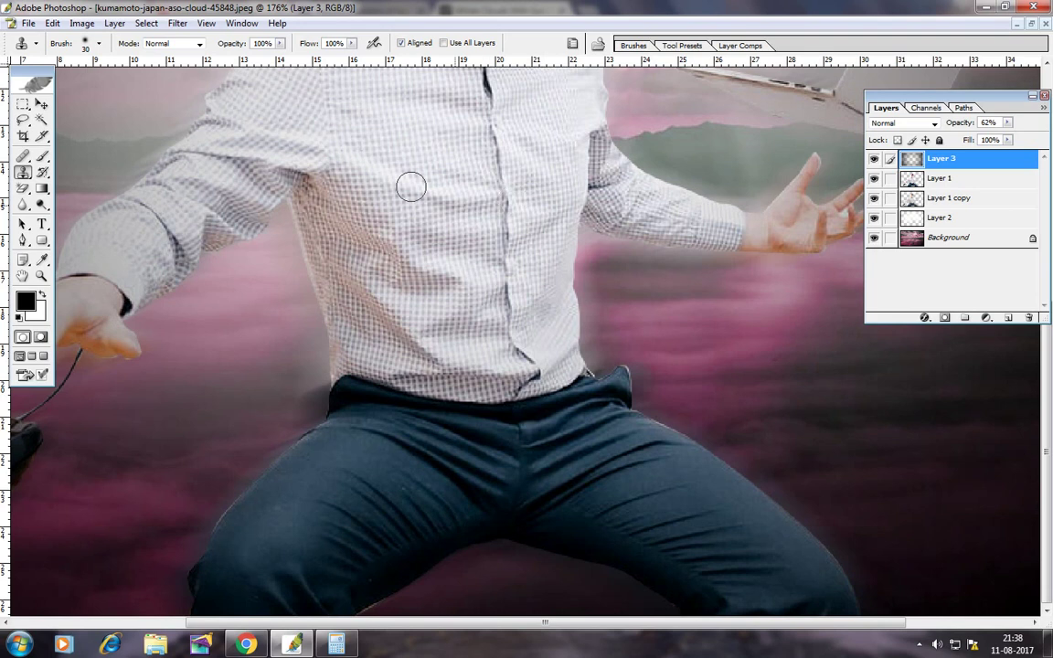
- Undo the last change to restore the pink tint, and select Layer 1
click(52, 23)
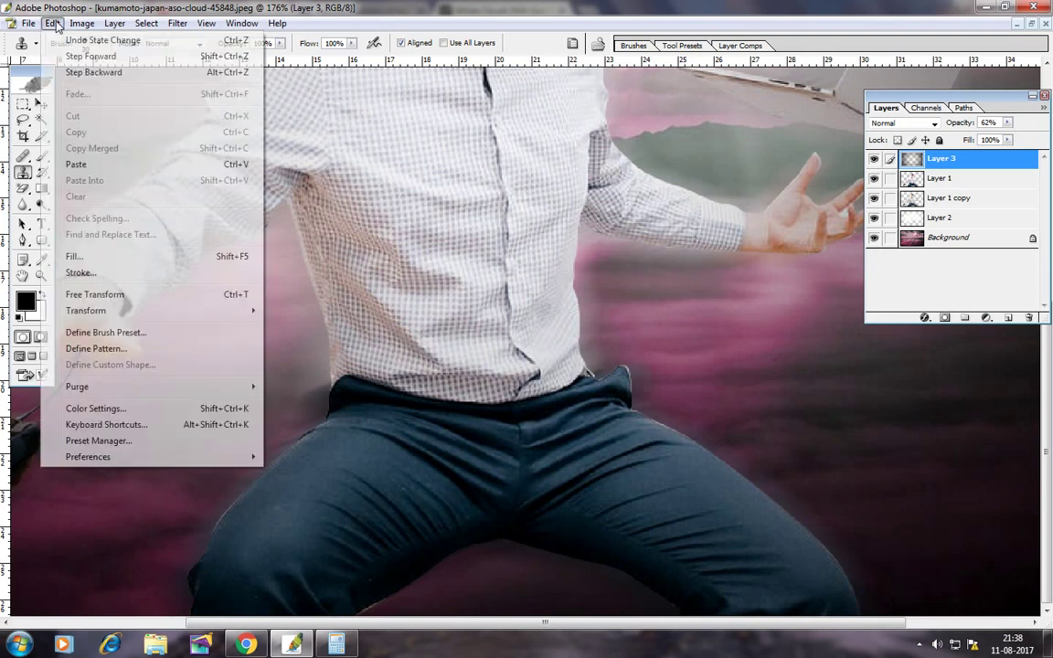
click(64, 41)
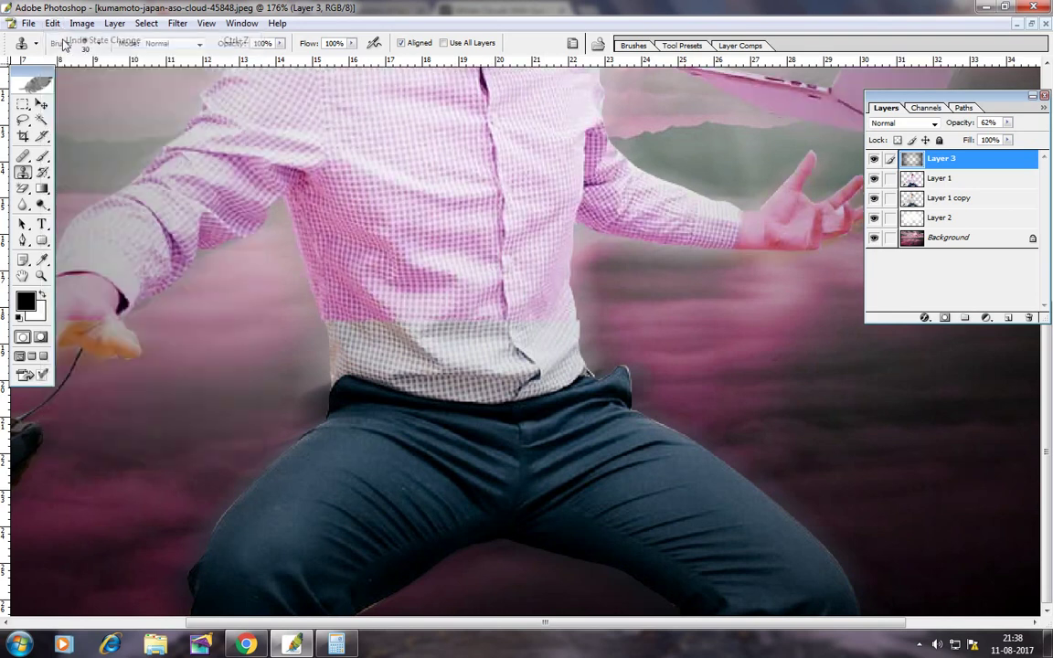
click(951, 179)
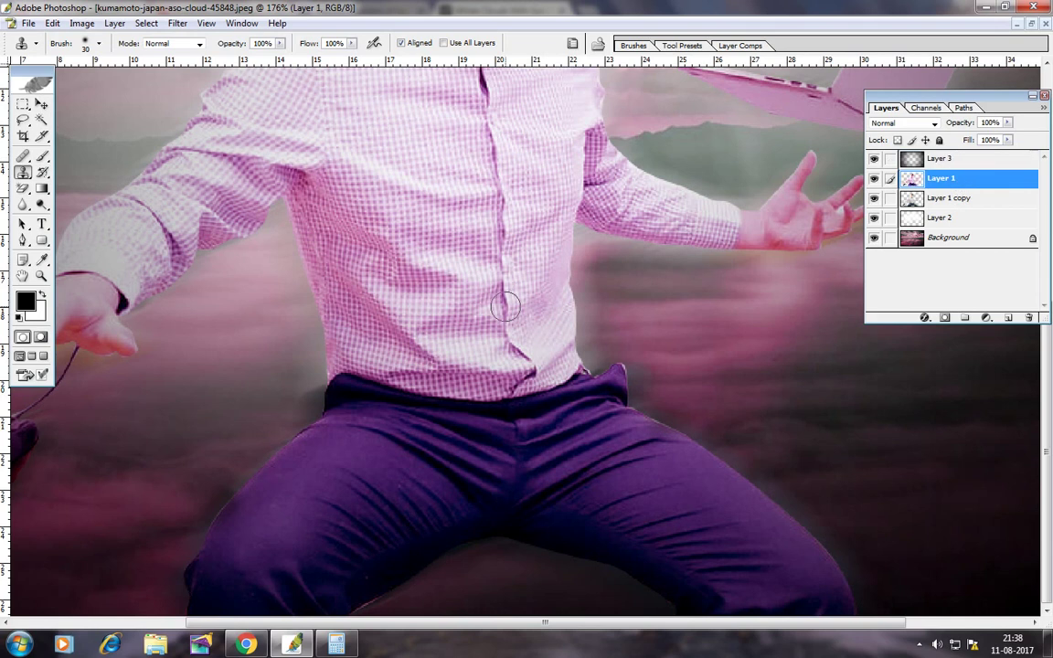
key(v)
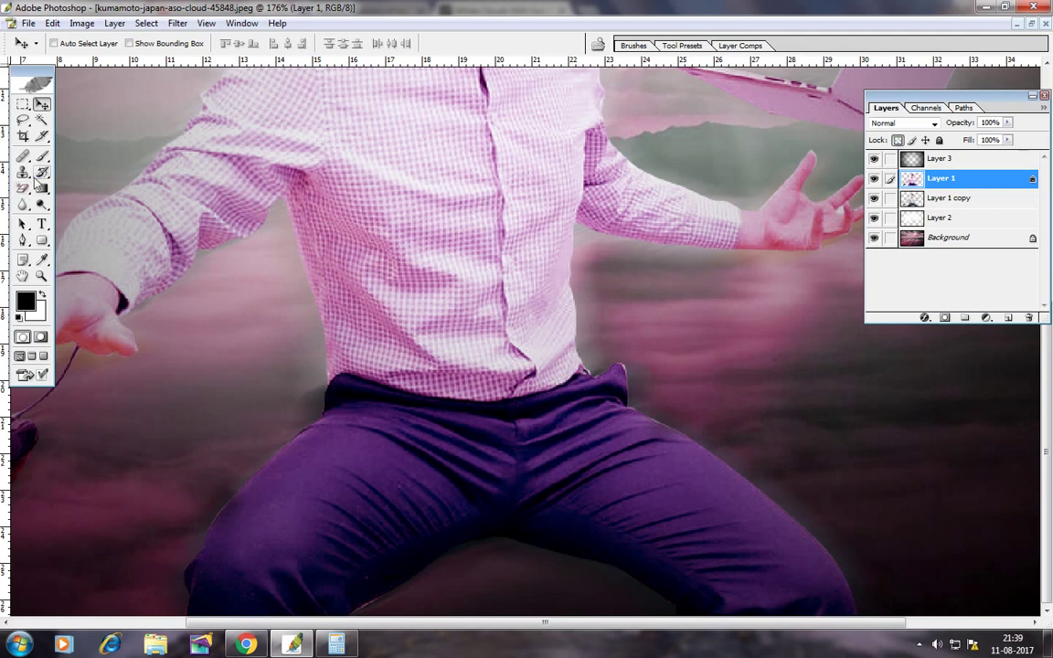
- Clone-stamp along the man's purple trouser edges to smooth them, then zoom out
click(24, 173)
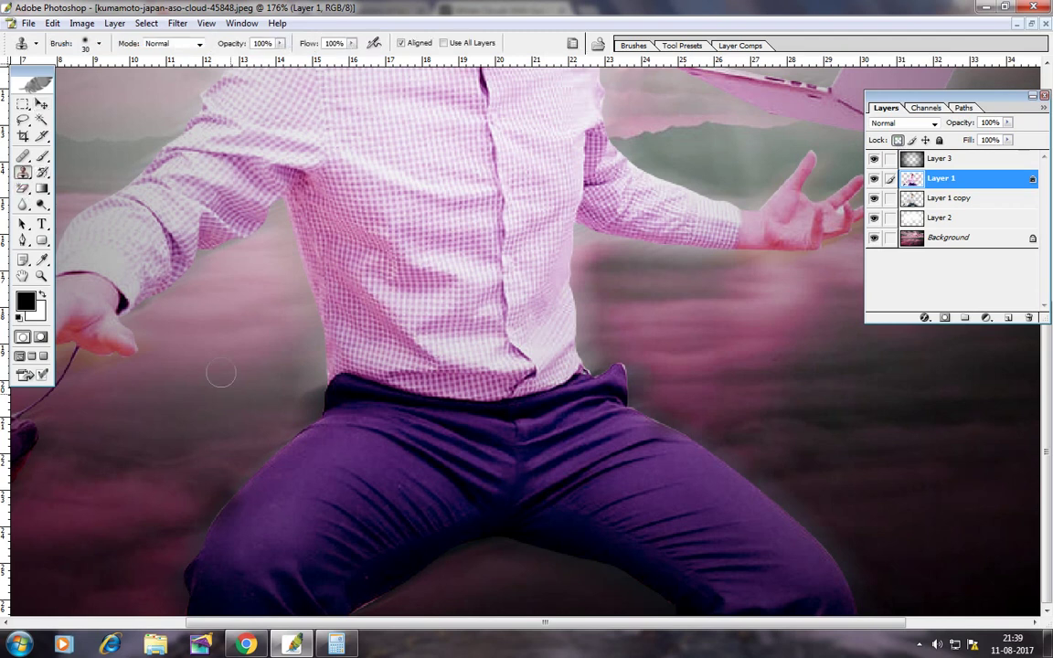
alt+click(245, 501)
drag(618, 370, 626, 359)
alt+click(625, 423)
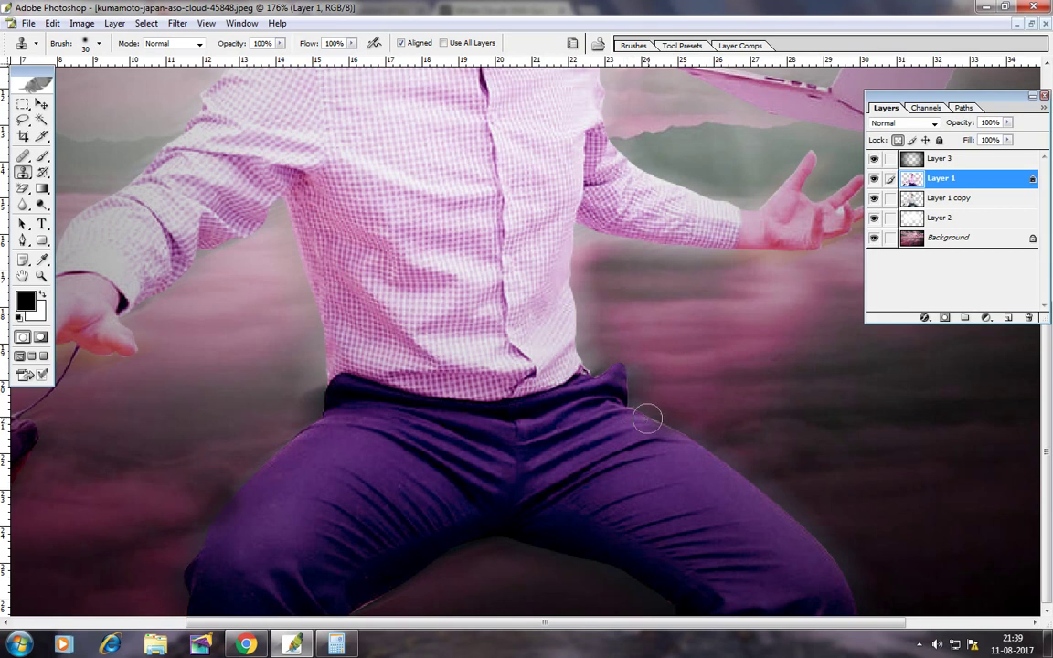
drag(646, 419, 752, 471)
key(alt+v)
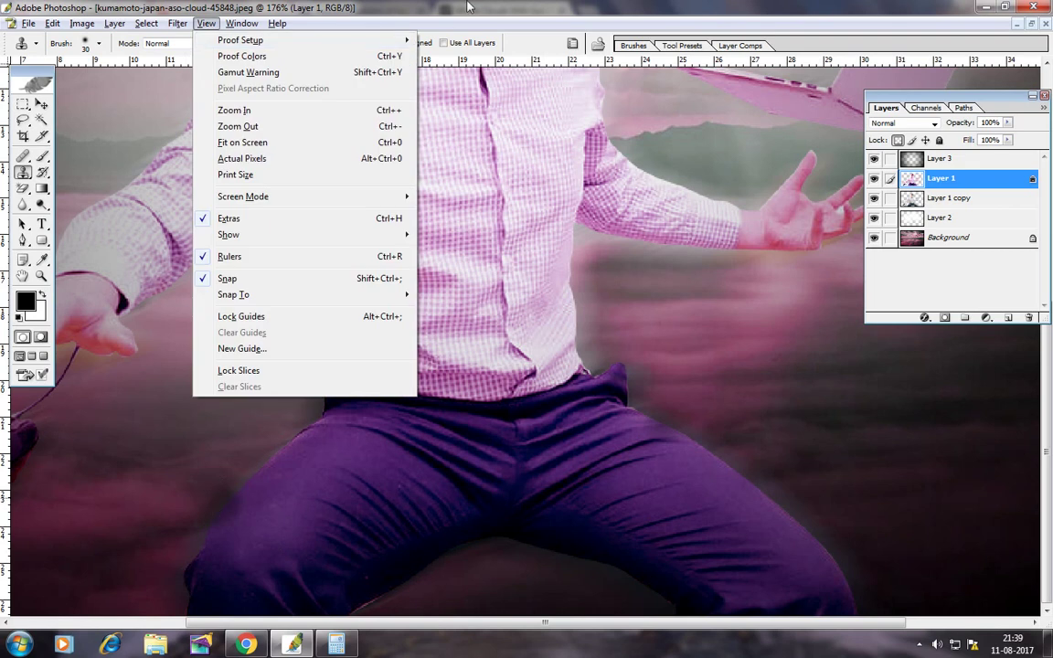
key(Escape)
click(41, 103)
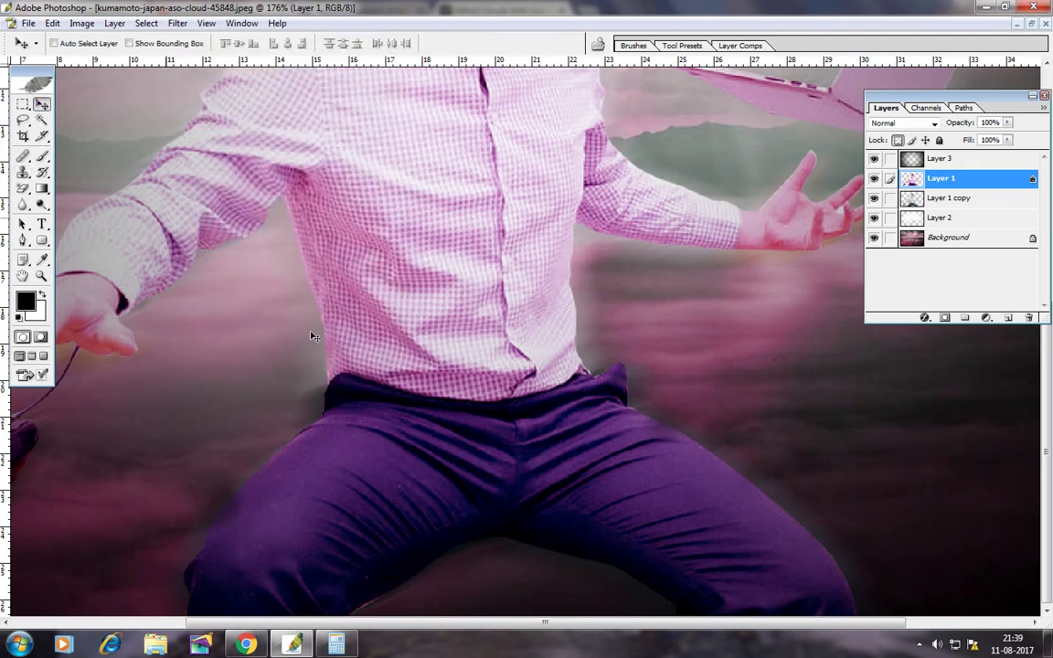
key(ctrl+minus)
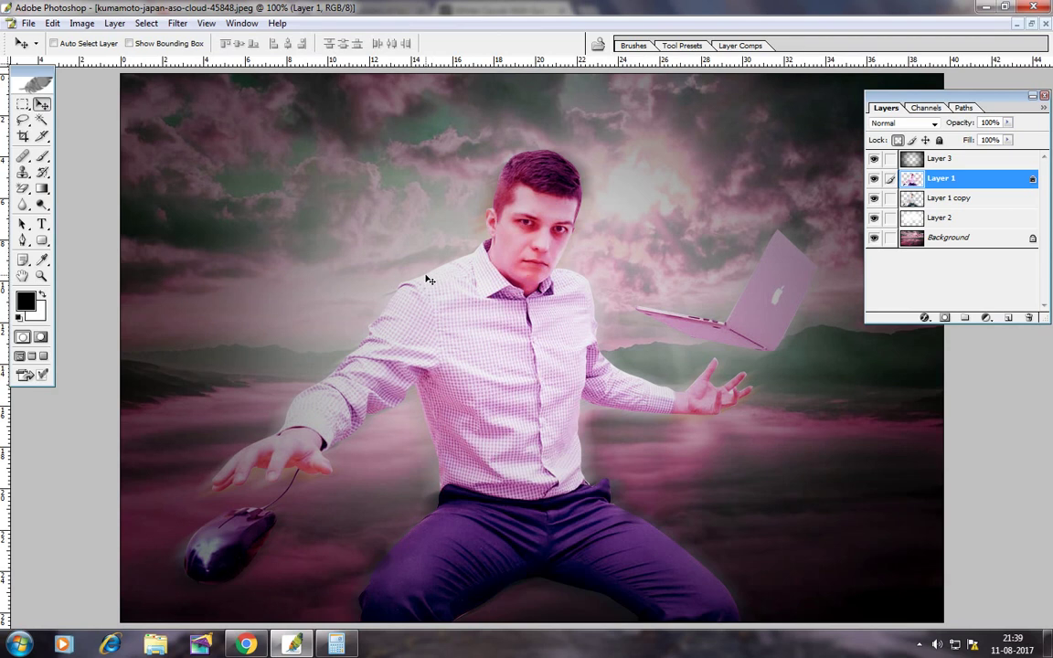
- Zoom to 66.7%, load the 1397 px ink-splatter brush, and select Layer 3
key(ctrl+minus)
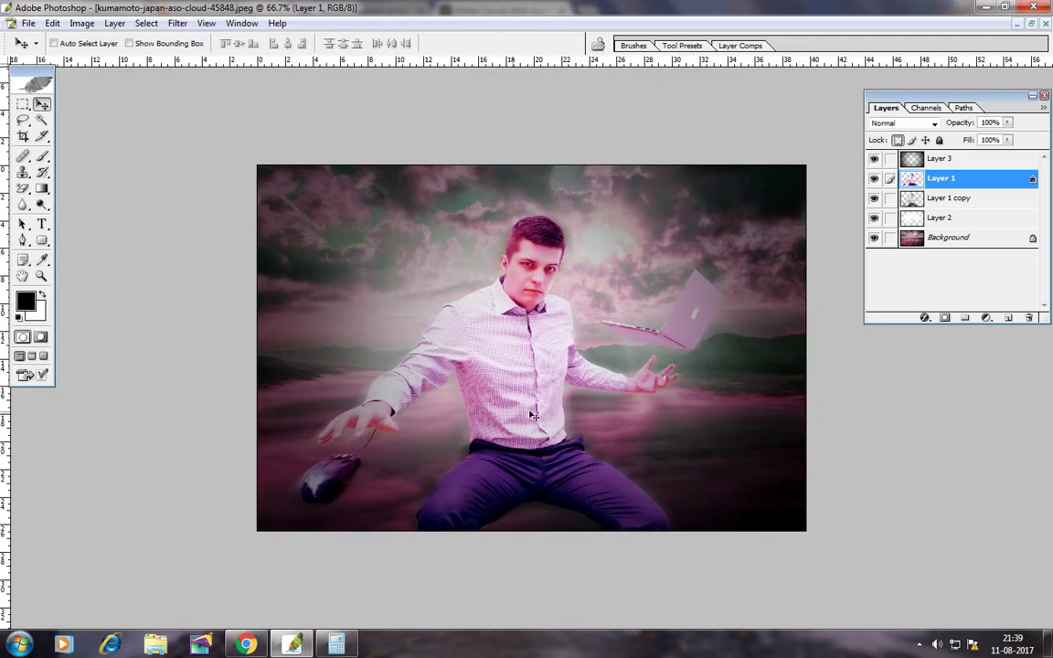
right_click(533, 416)
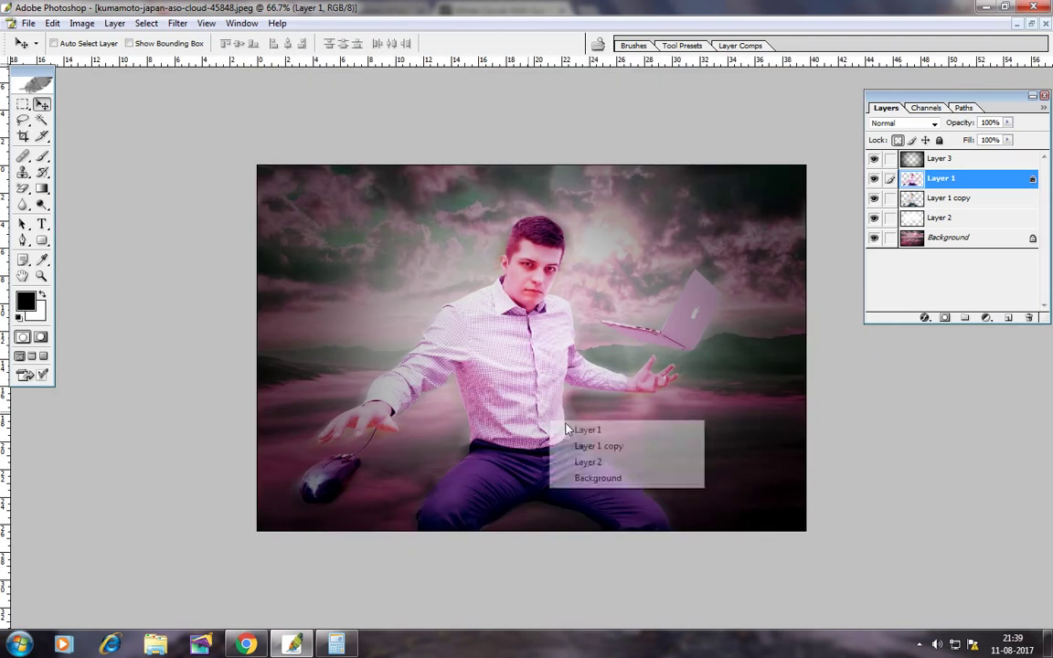
click(22, 120)
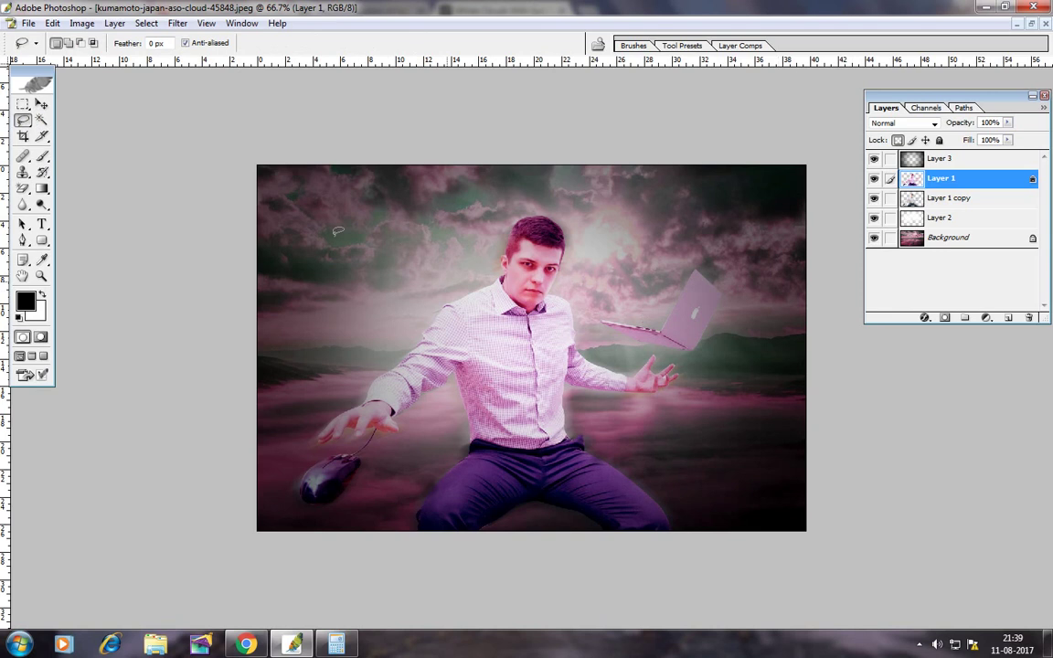
click(41, 156)
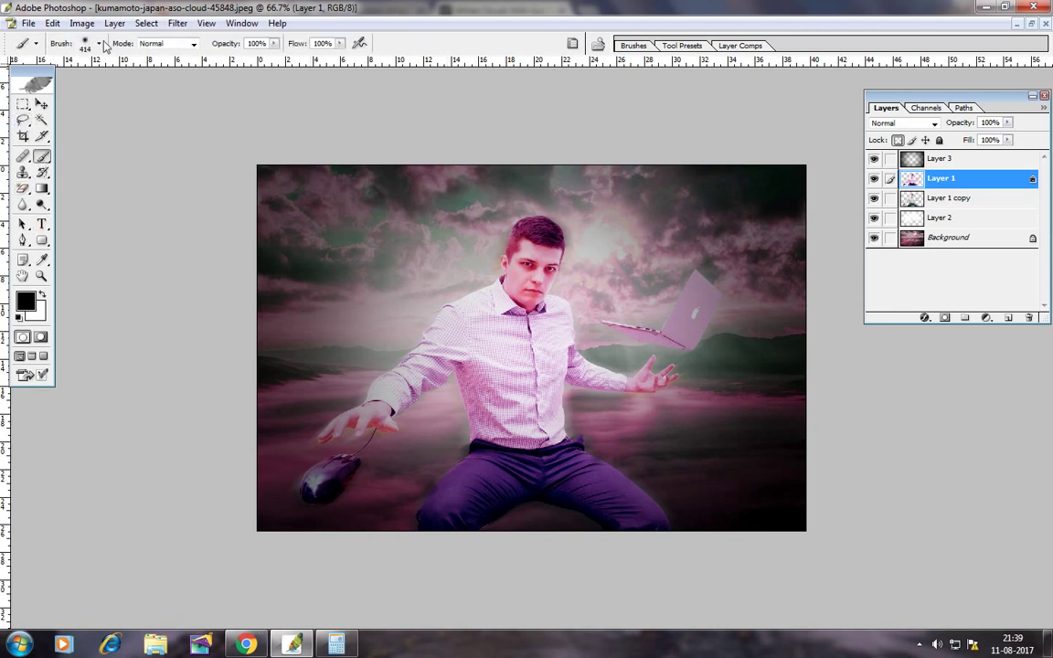
click(99, 44)
drag(190, 187, 190, 300)
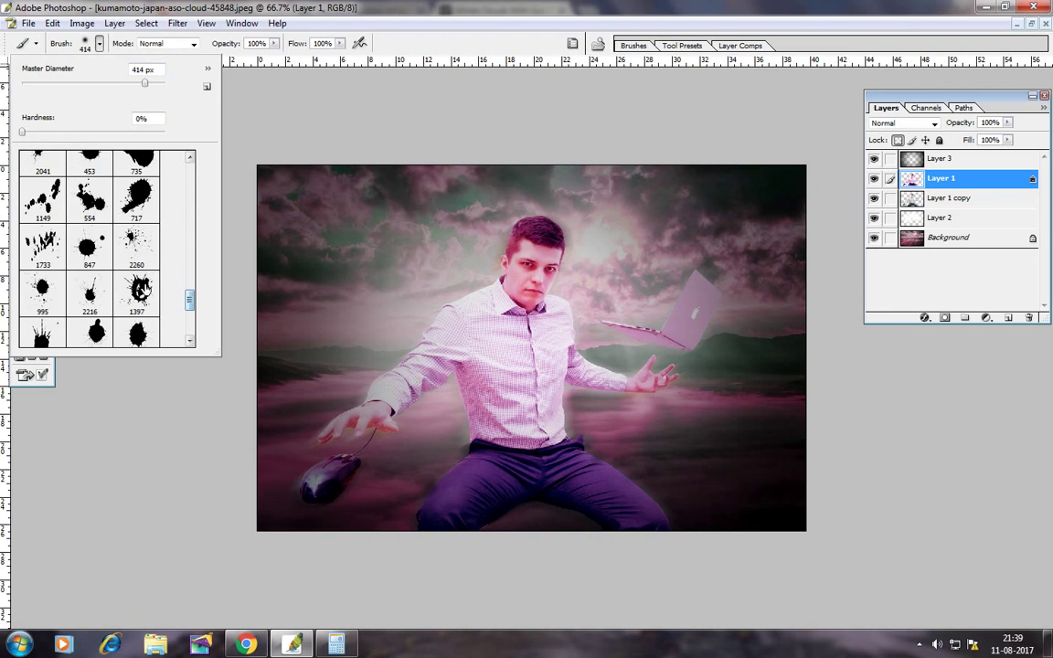
click(137, 291)
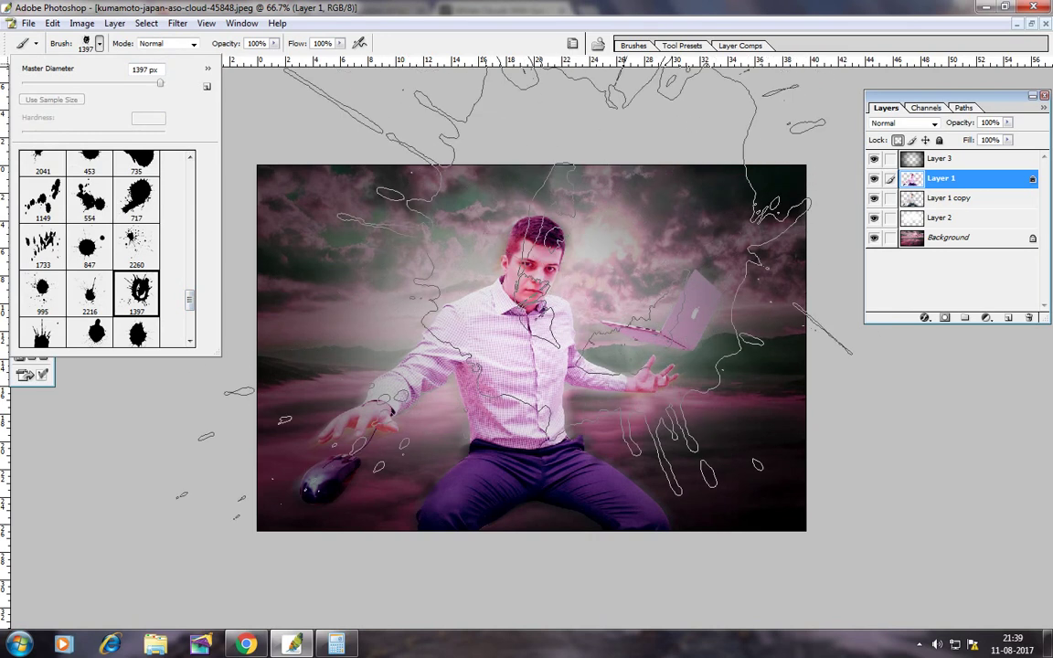
click(958, 160)
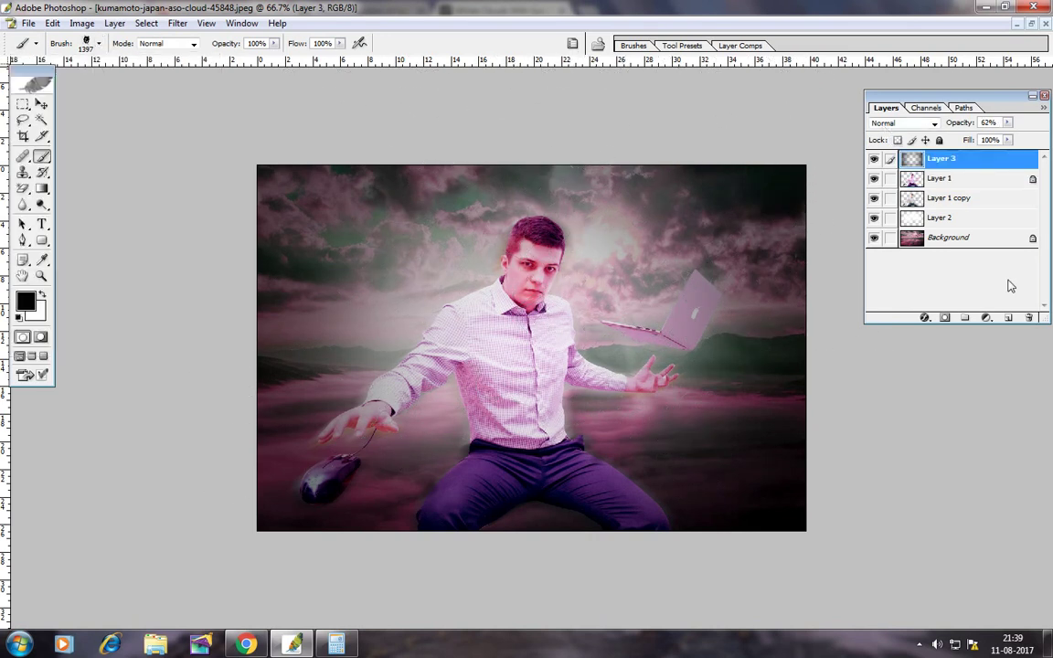
- On a new layer, stamp a black splatter at brush size 1014 px
click(1008, 318)
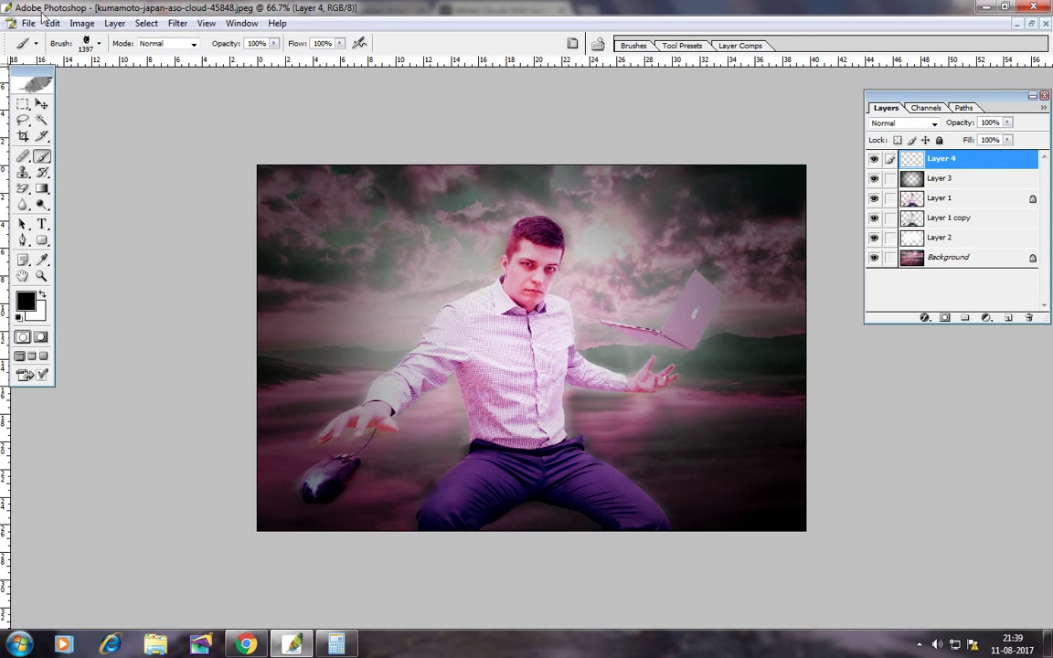
click(89, 40)
click(112, 84)
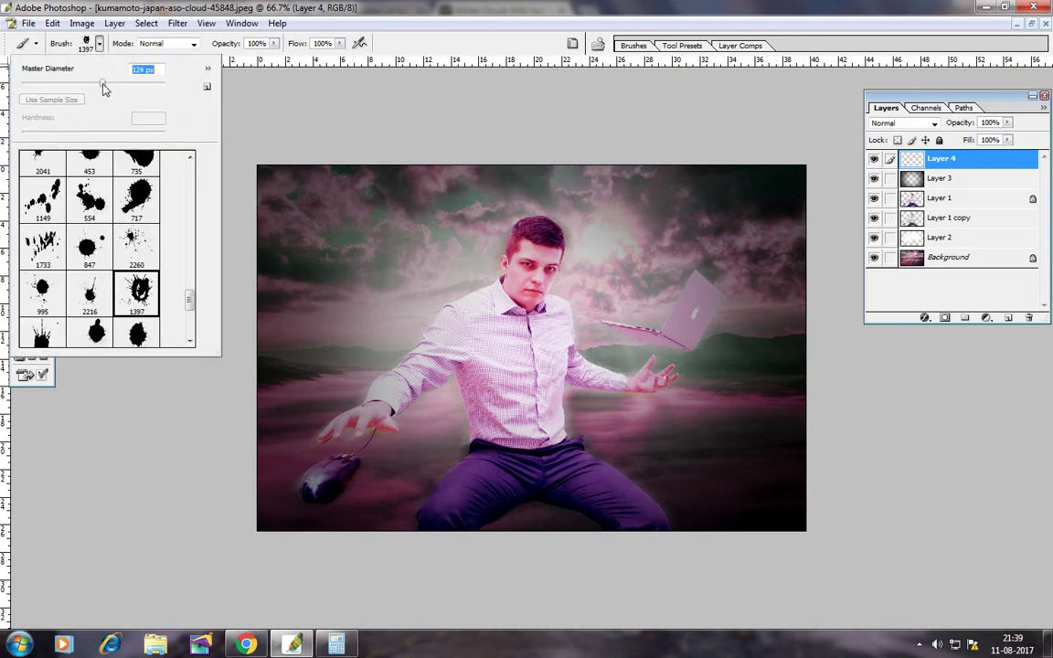
drag(104, 82, 91, 84)
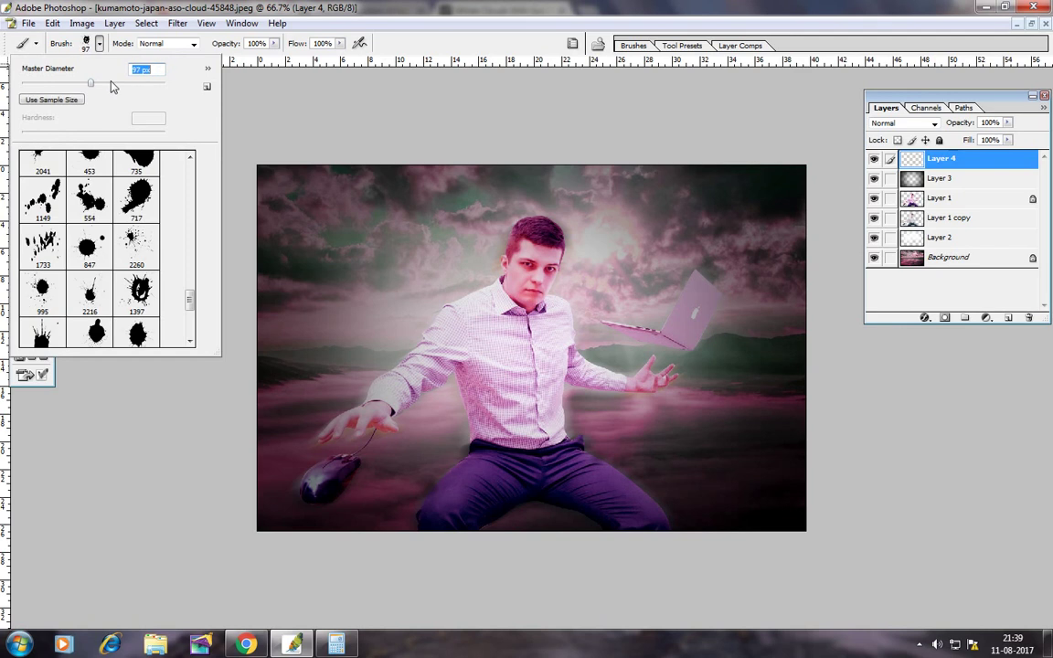
click(133, 83)
drag(137, 84, 146, 84)
click(535, 292)
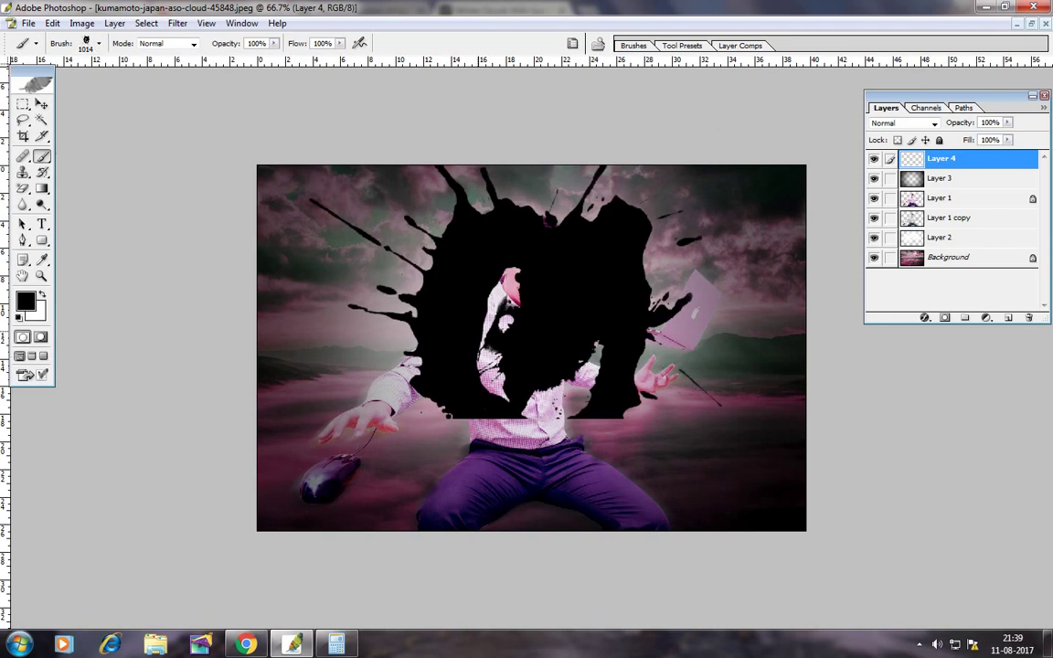
- Move Layer 4 below Layer 1, shift the splatter behind the man, and fade it to 43%
click(41, 105)
drag(571, 321, 567, 320)
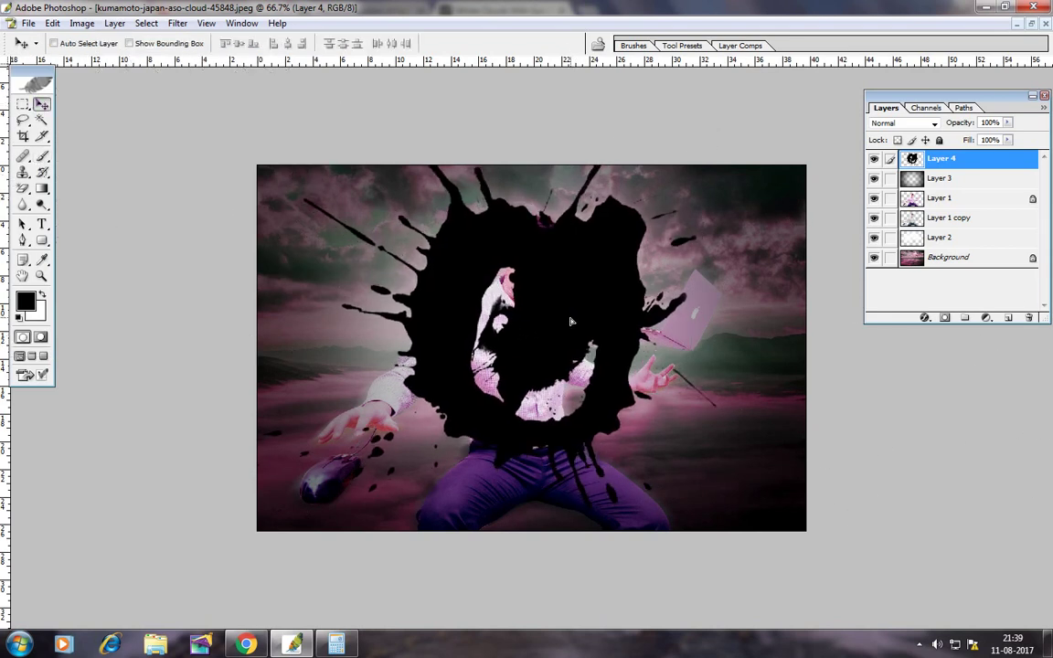
mouse_move(983, 167)
mouse_down()
mouse_move(972, 179)
mouse_move(977, 224)
mouse_up()
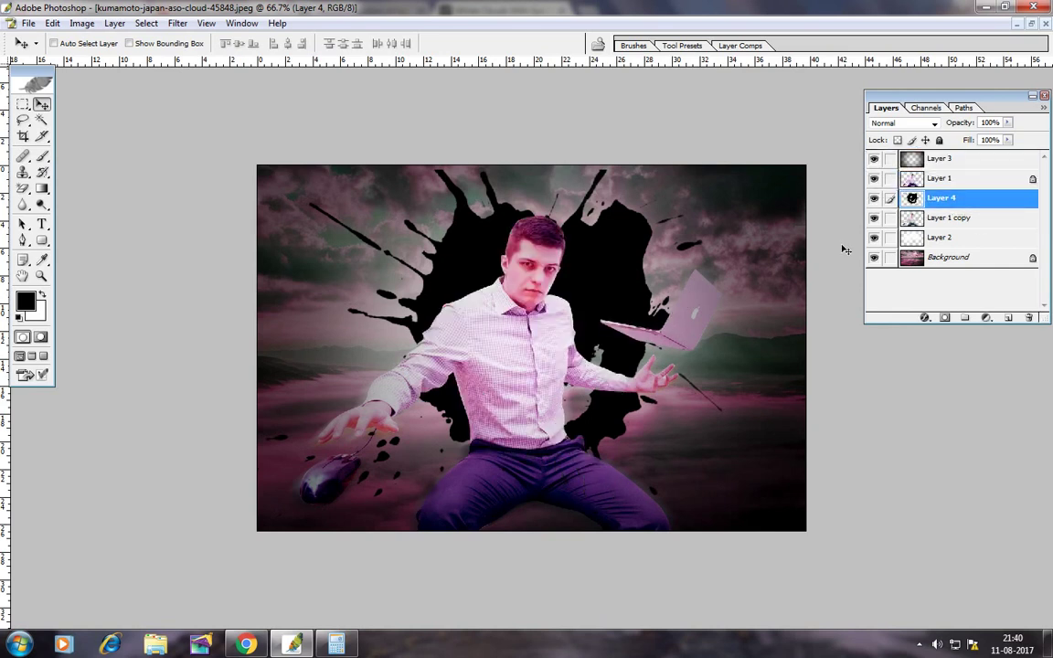
mouse_move(605, 281)
mouse_down()
mouse_move(603, 296)
mouse_move(597, 285)
mouse_up()
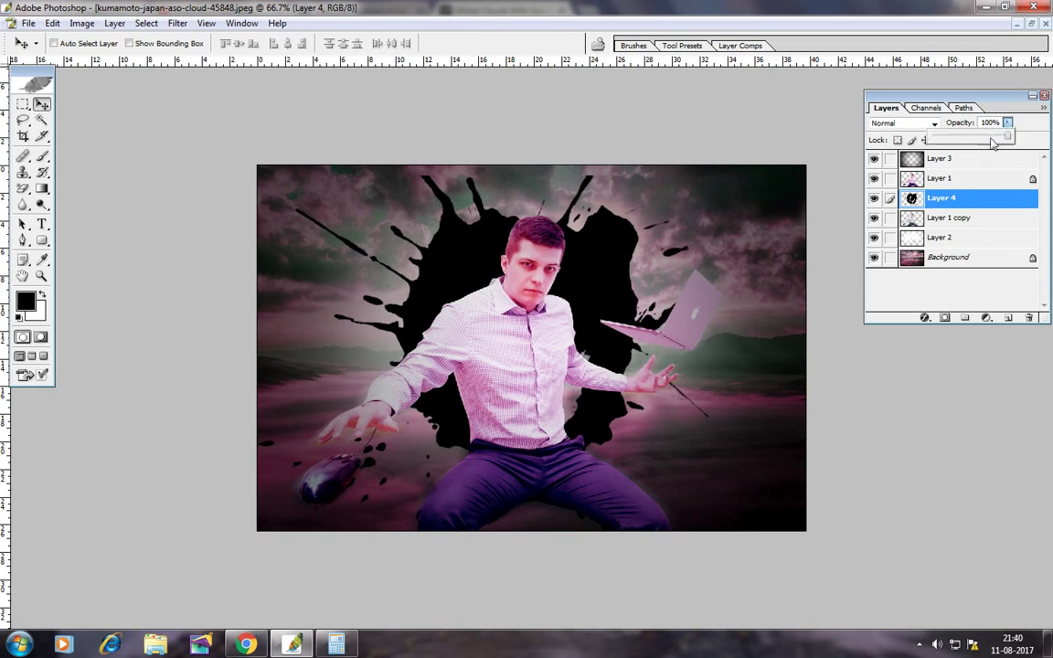
mouse_move(1006, 123)
mouse_down()
mouse_move(987, 146)
mouse_move(954, 147)
mouse_move(970, 140)
mouse_up()
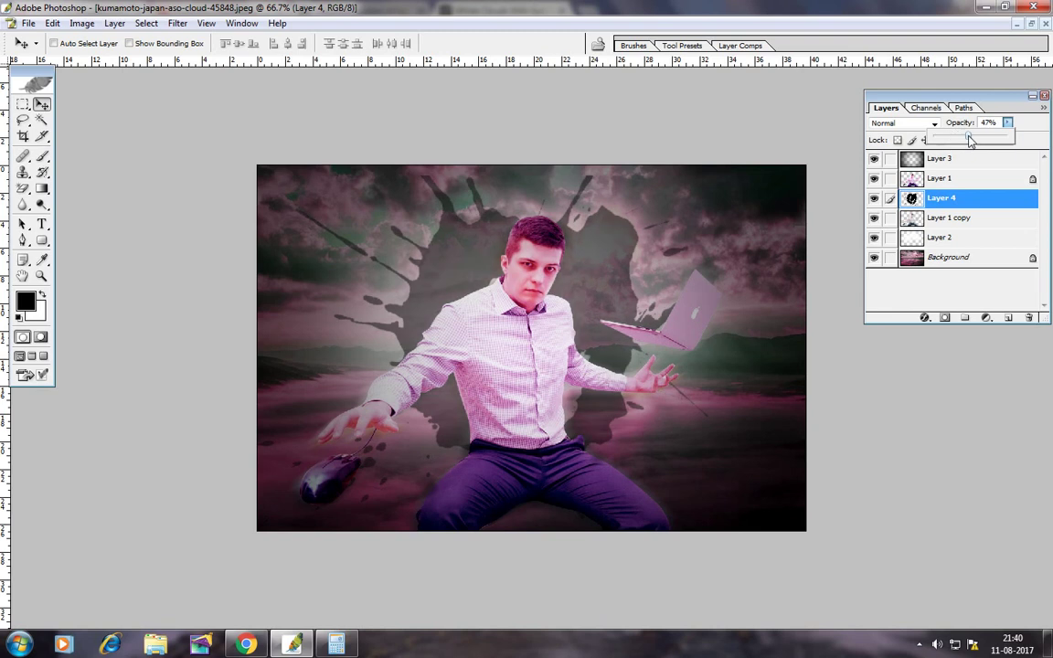
click(37, 159)
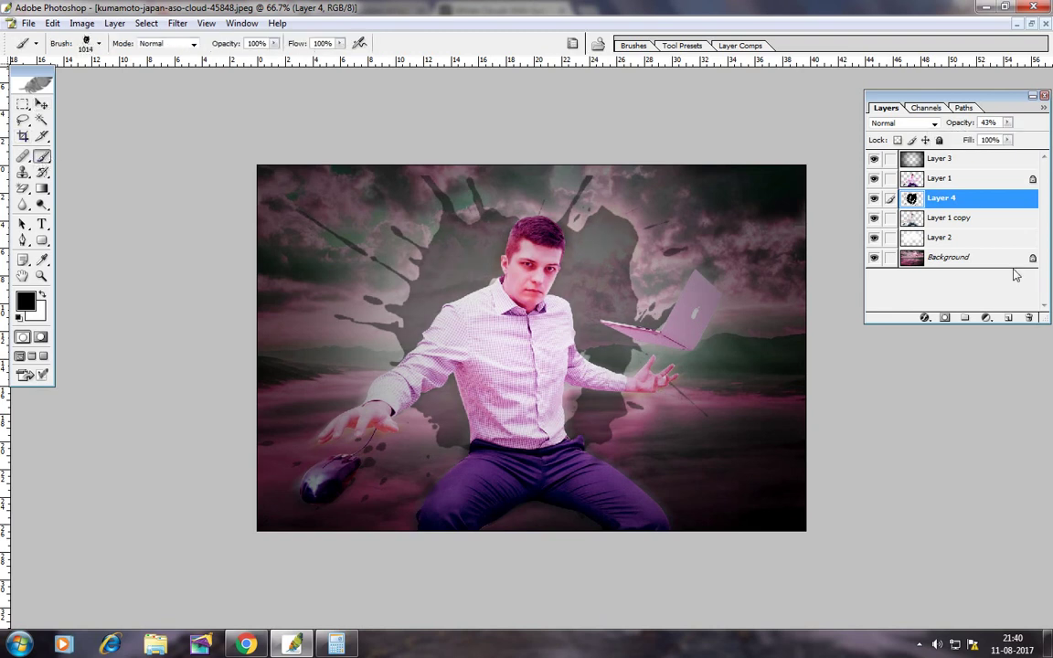
- Add Layer 5 and load the 2260 splatter brush at 363 px
click(1007, 317)
click(99, 44)
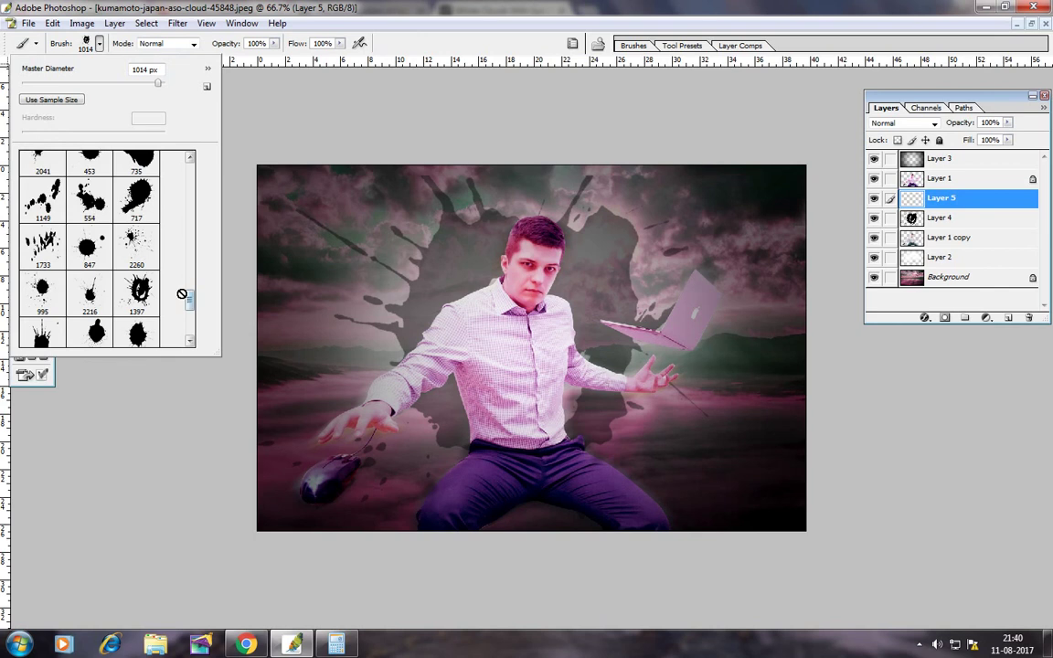
click(146, 243)
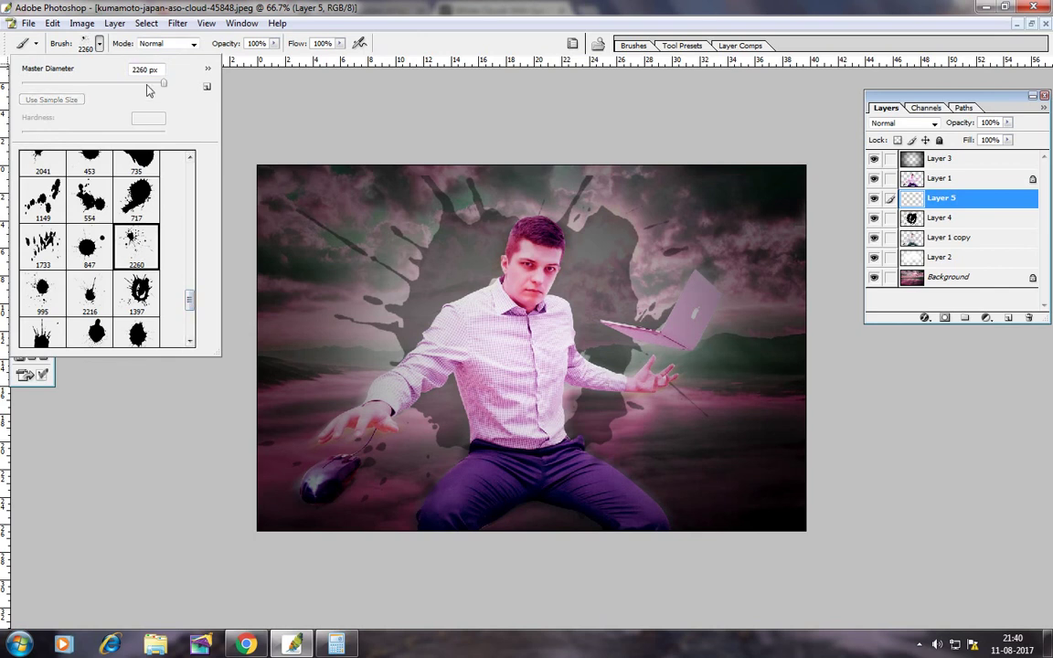
drag(146, 84, 112, 82)
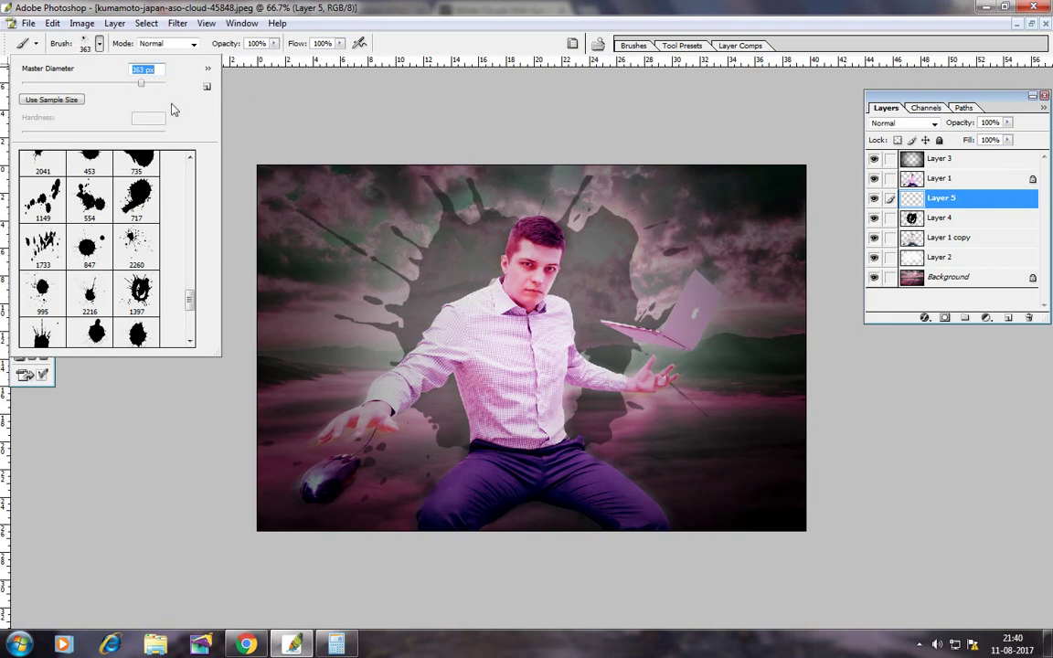
drag(139, 84, 158, 85)
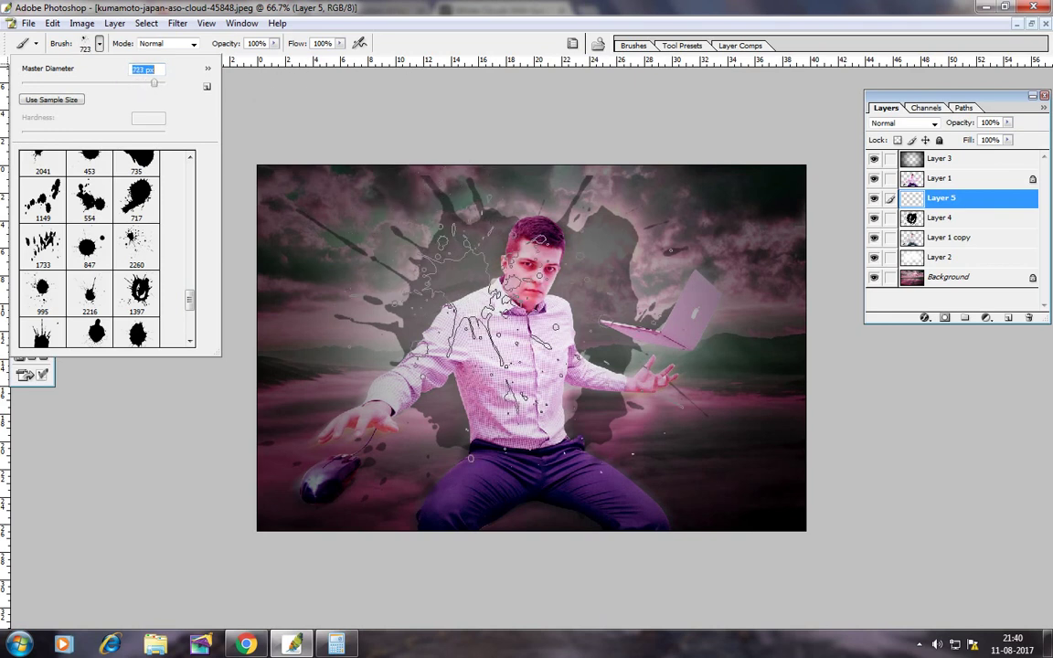
key(Return)
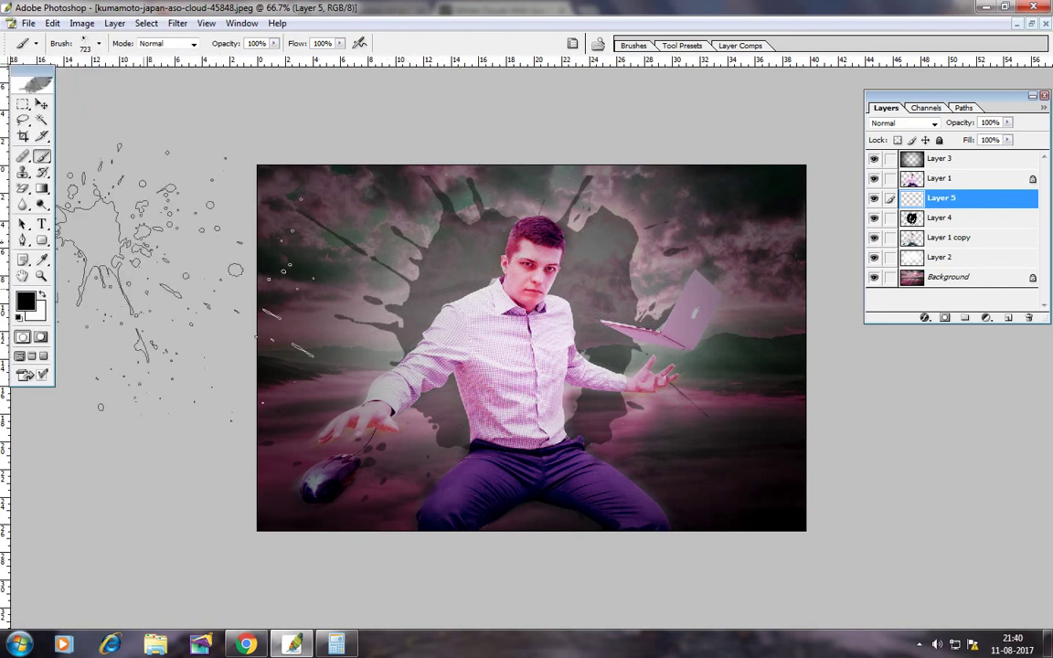
- Set the foreground to bright magenta and stamp four splatters around the man's head and chest
click(26, 306)
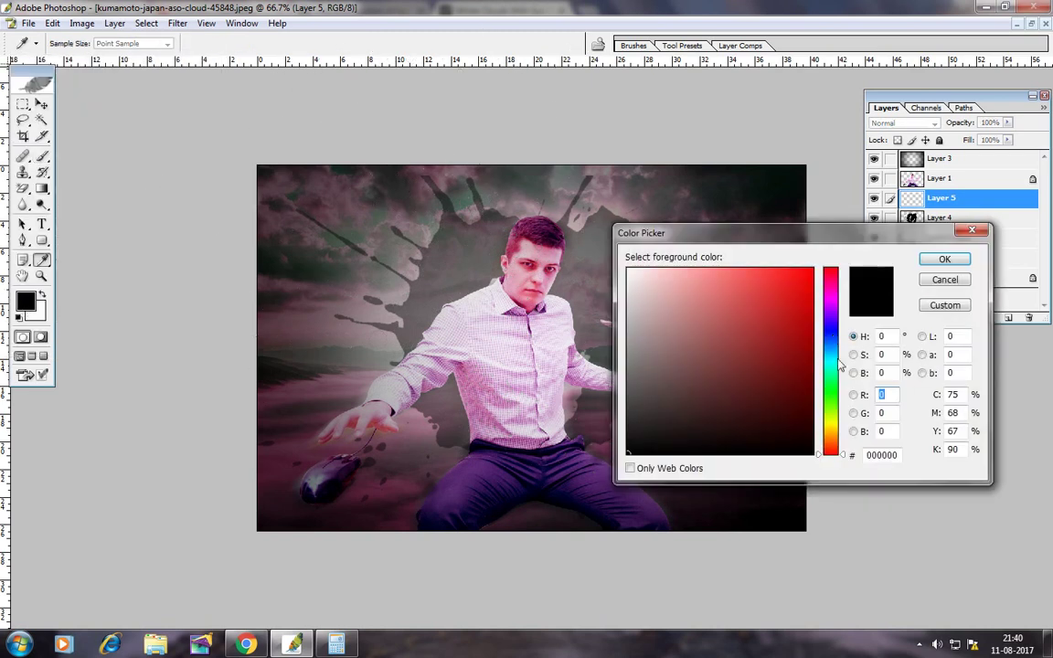
click(832, 306)
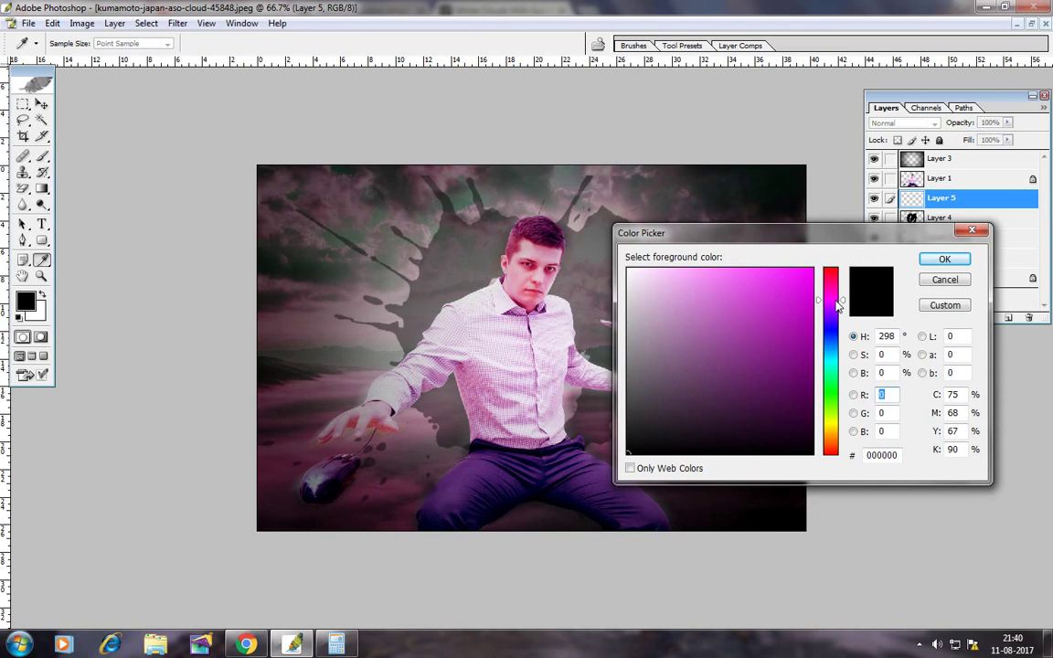
click(814, 267)
click(945, 258)
click(457, 256)
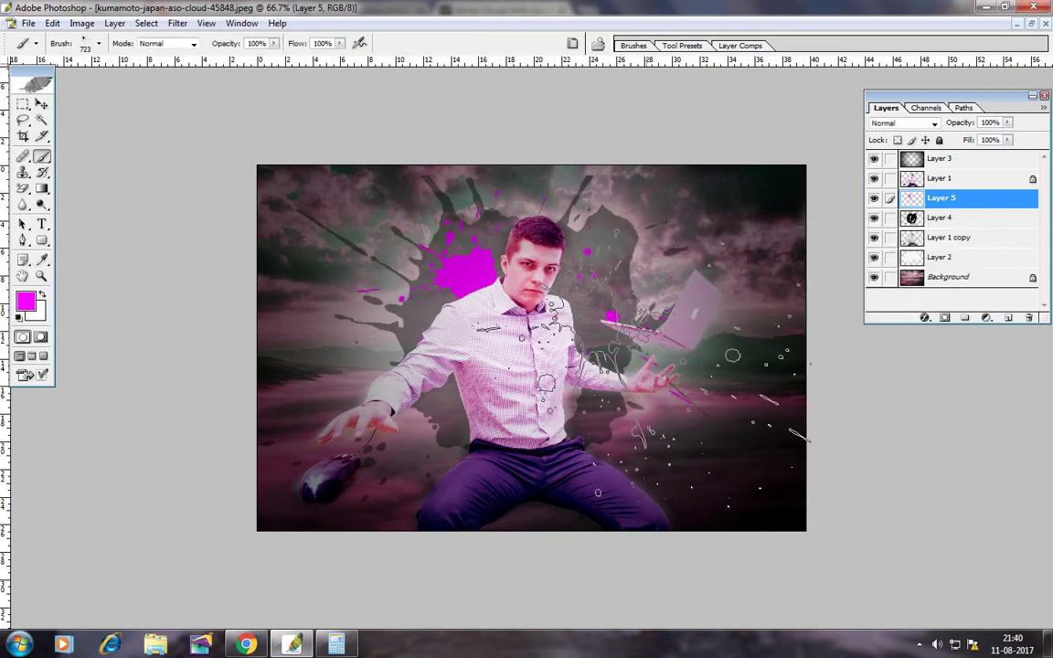
click(594, 293)
click(411, 302)
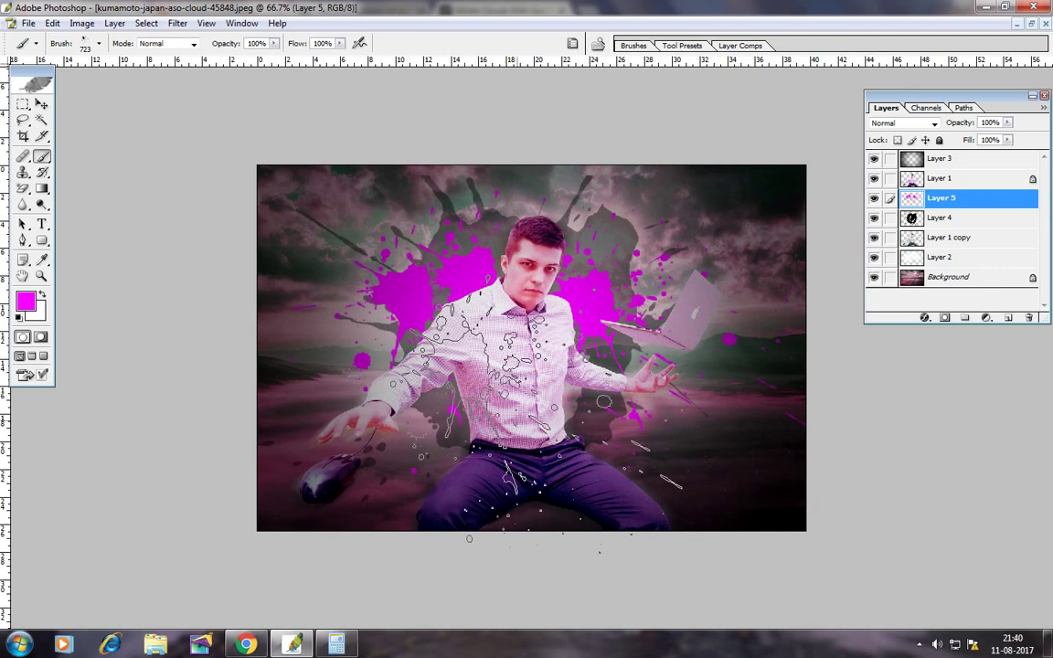
click(516, 284)
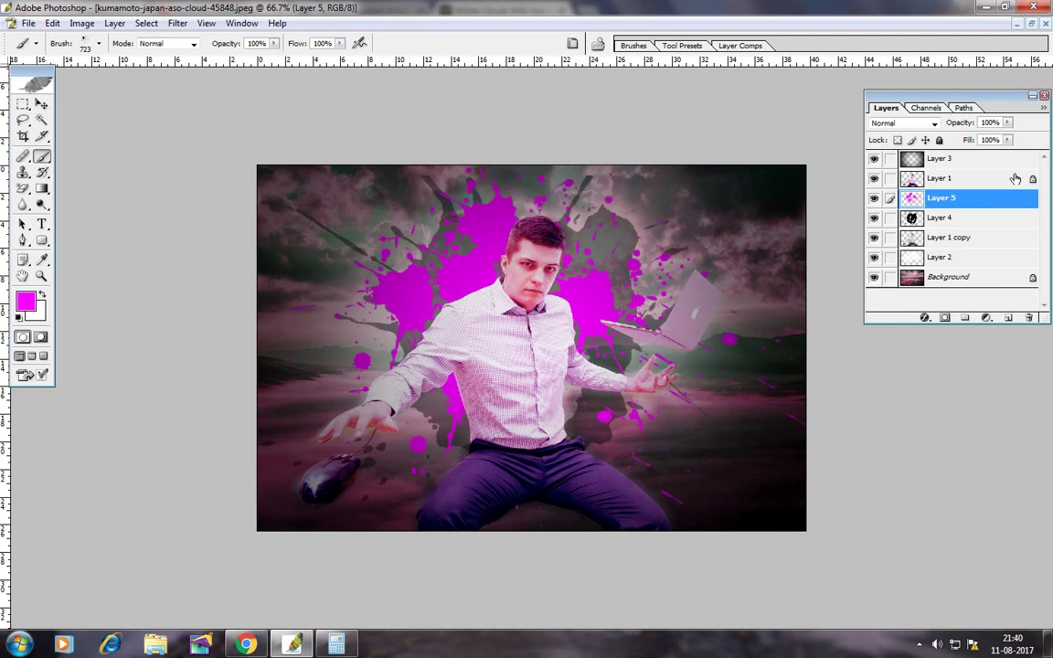
- Fade the magenta splatter layer to about 46% opacity
click(1009, 123)
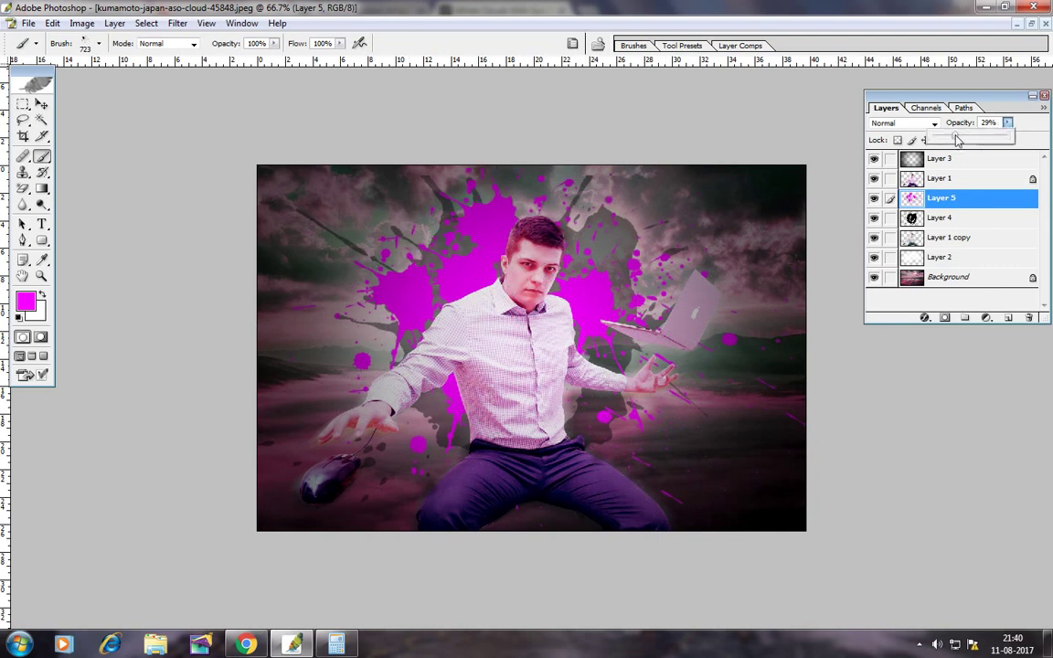
click(957, 139)
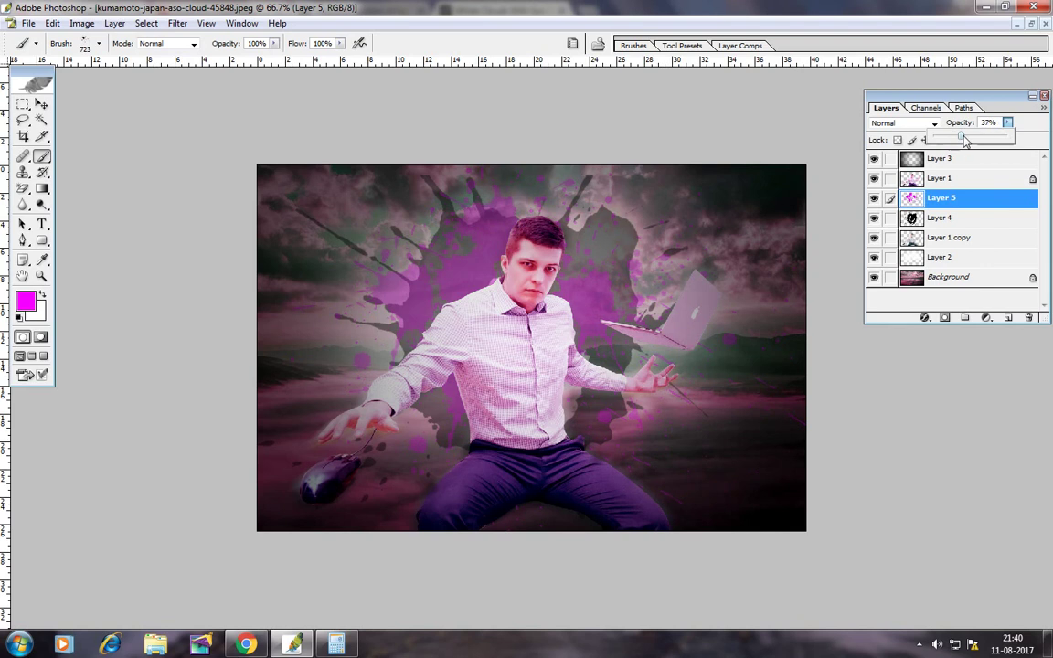
mouse_move(965, 139)
mouse_down()
mouse_move(975, 139)
mouse_move(962, 139)
mouse_up()
click(42, 105)
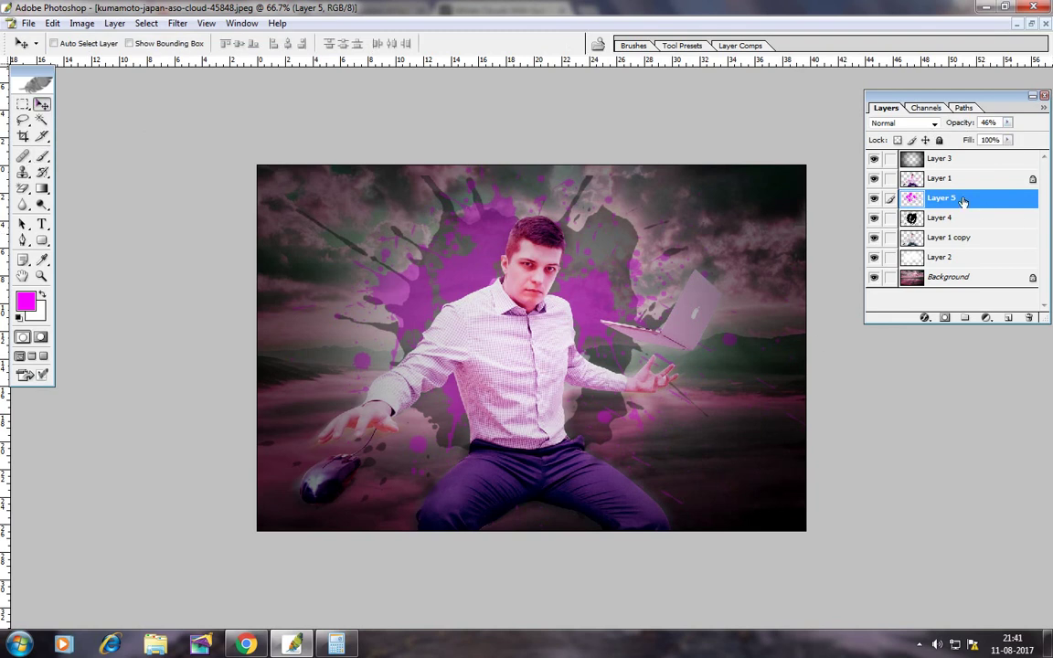
- Duplicate the magenta splatter layer as Layer 5 copy
click(115, 23)
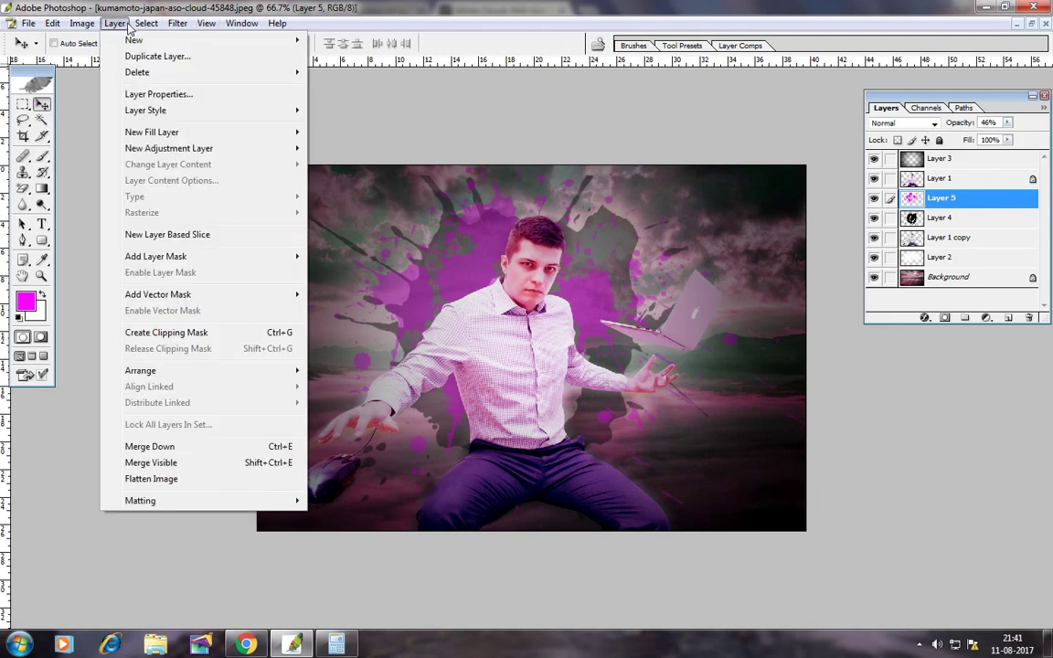
click(143, 57)
click(618, 287)
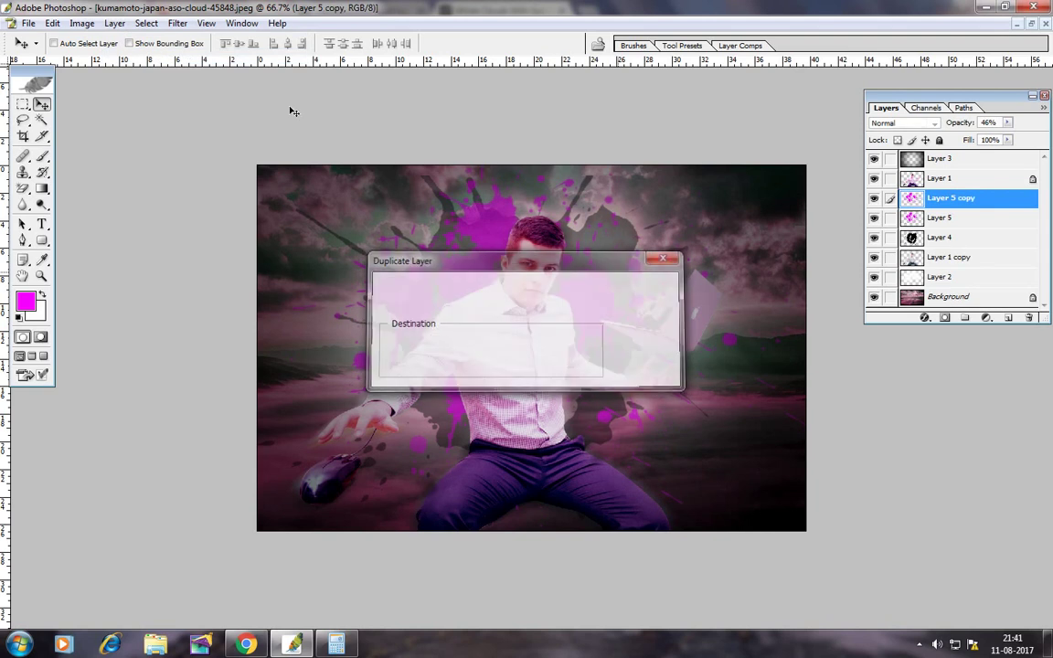
- Free Transform the copy: rotate it about -41° and scale it to 109.9%
click(82, 23)
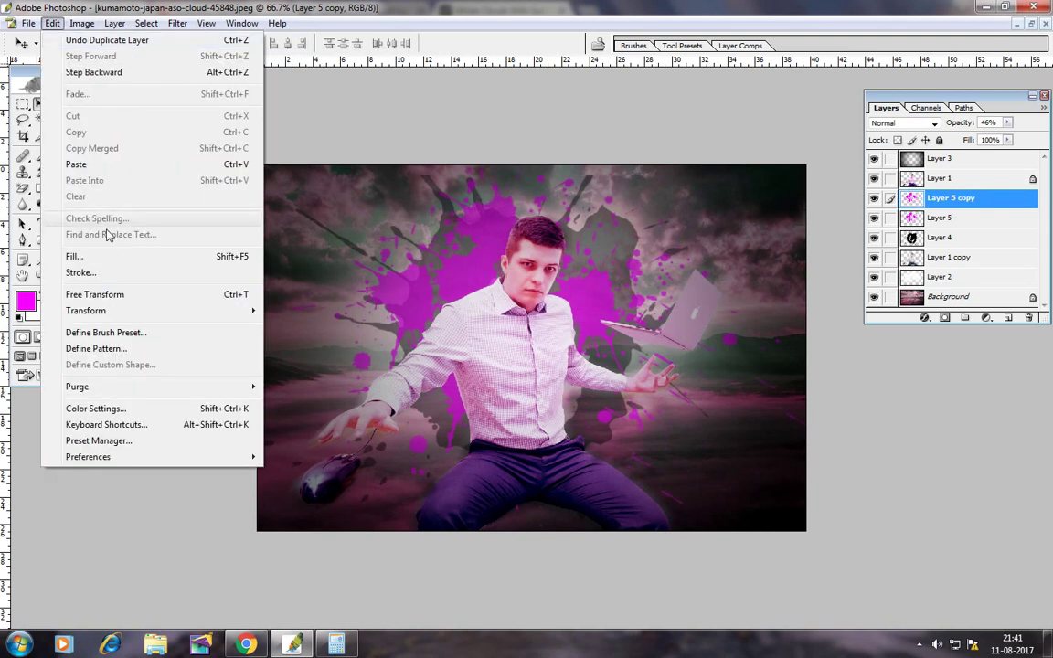
mouse_move(85, 311)
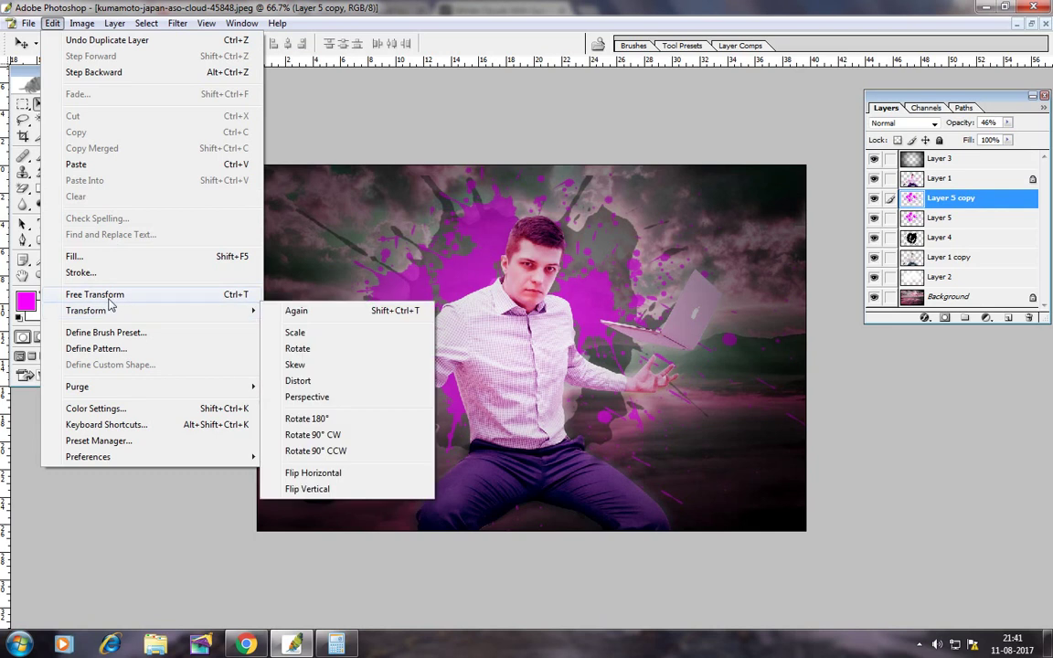
click(103, 294)
mouse_move(486, 129)
mouse_down()
mouse_move(385, 162)
mouse_move(364, 198)
mouse_up()
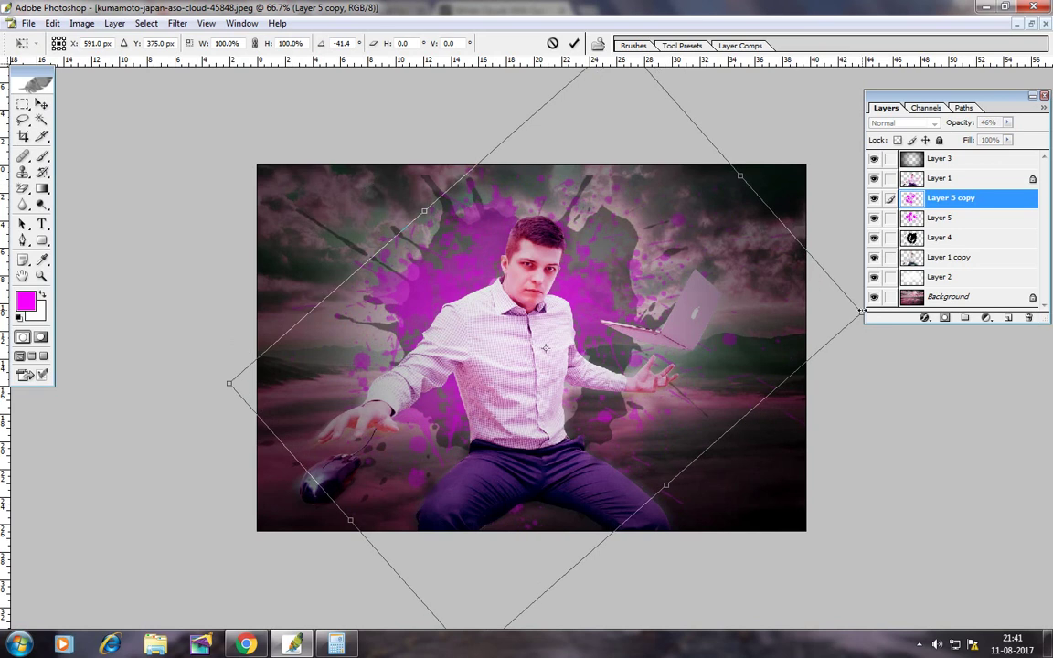
drag(861, 311, 925, 293)
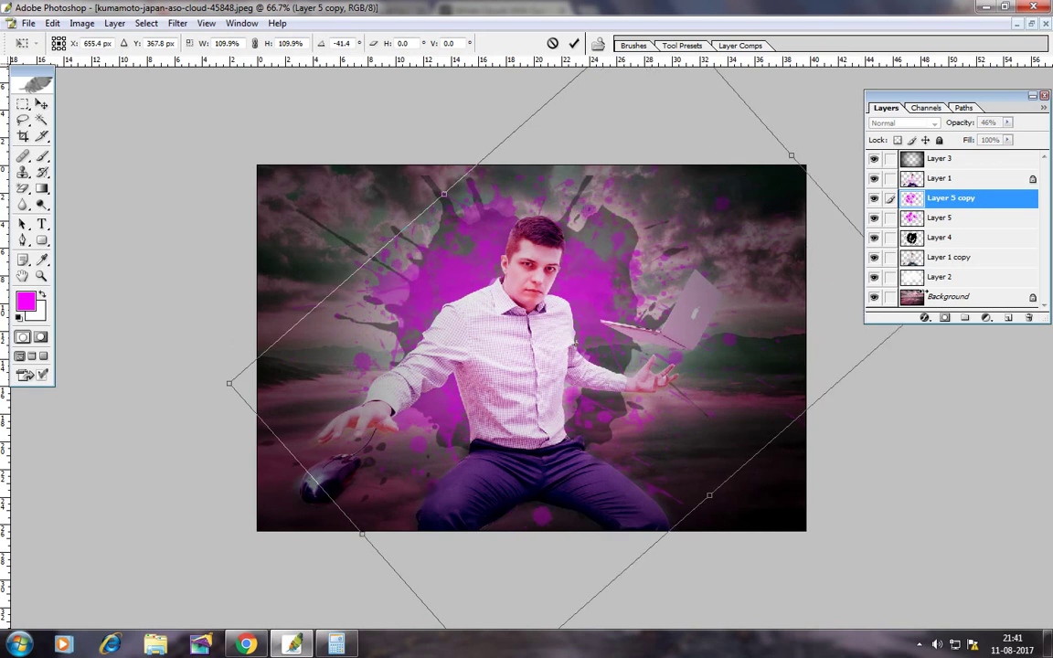
click(41, 103)
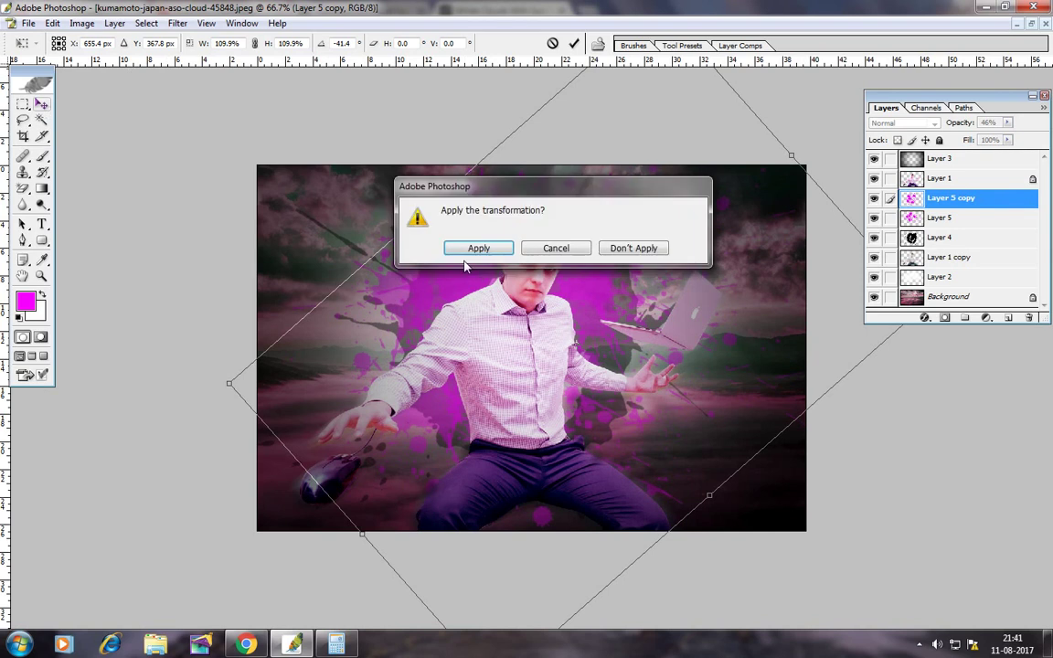
click(488, 250)
- Apply Hue/Saturation to Layer 5 copy with Hue +114 and Lightness -11
click(81, 23)
mouse_move(116, 62)
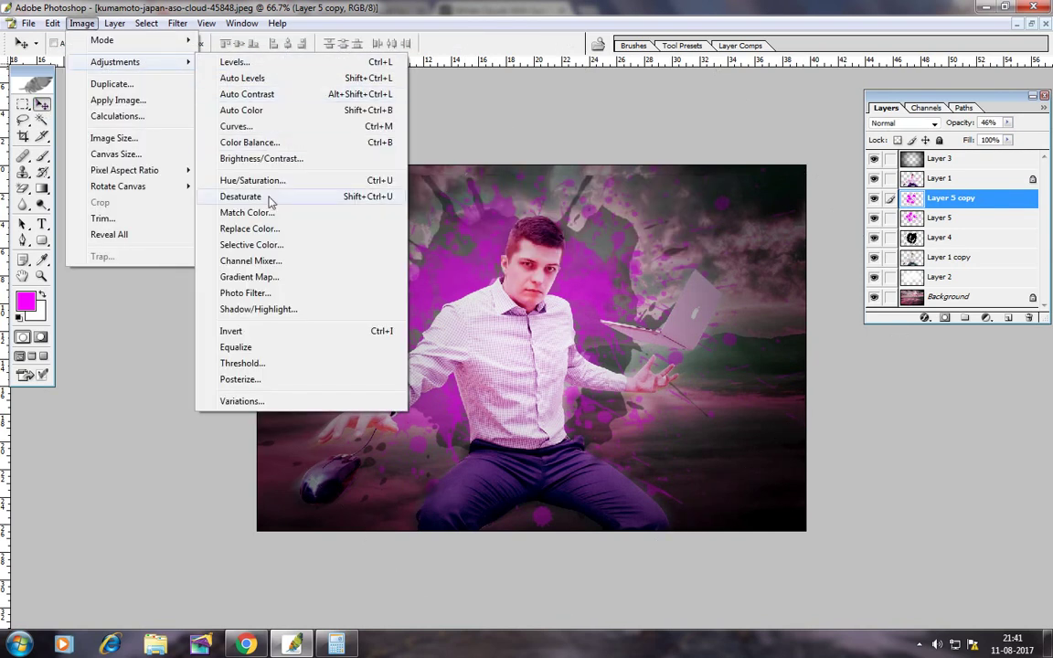
click(254, 180)
drag(797, 160, 819, 161)
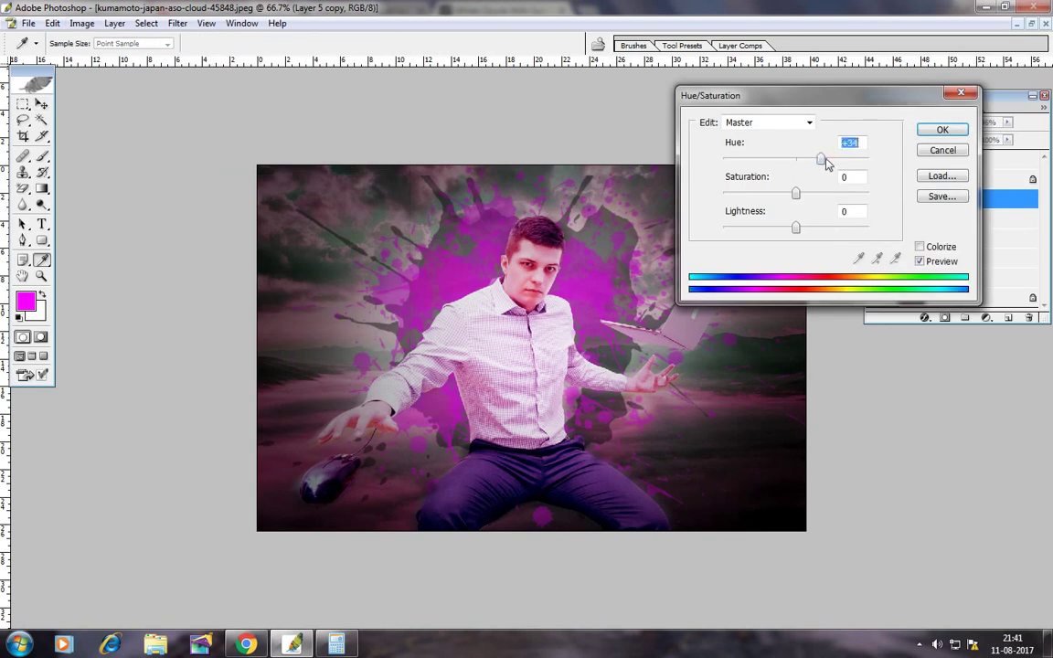
drag(797, 230, 790, 231)
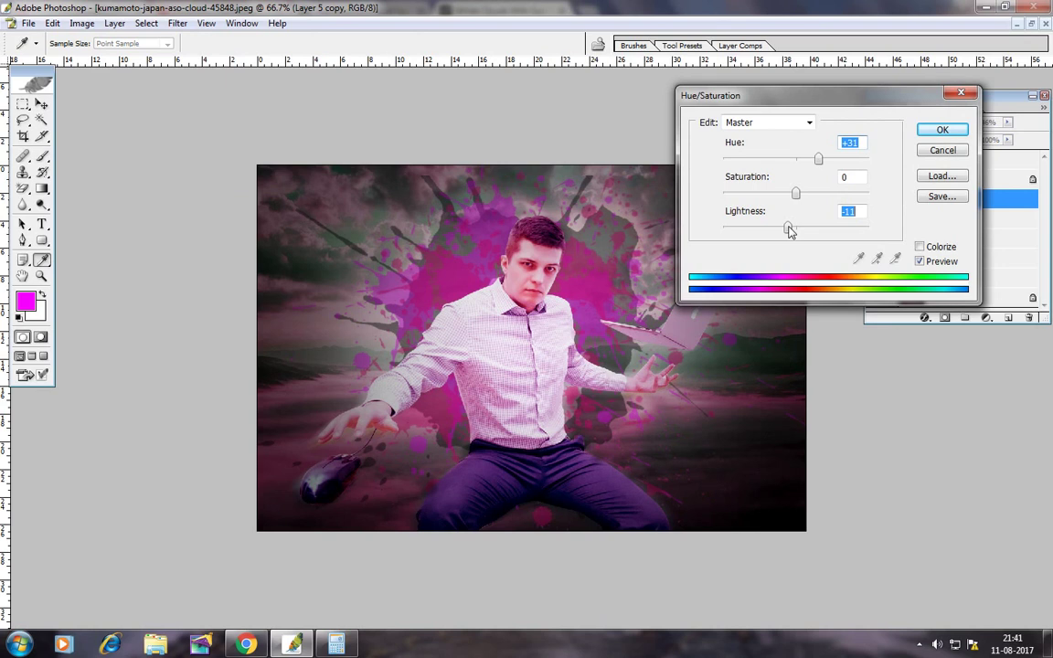
drag(819, 160, 851, 161)
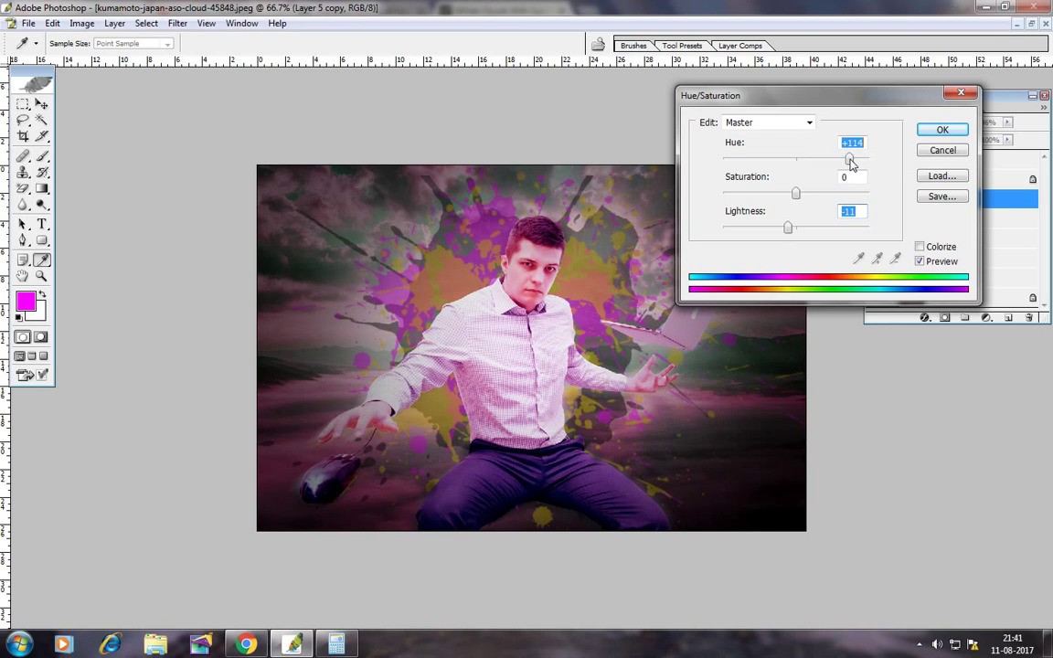
click(942, 130)
- Duplicate Layer 1 and turn the copy solid black with Lightness -100
click(951, 179)
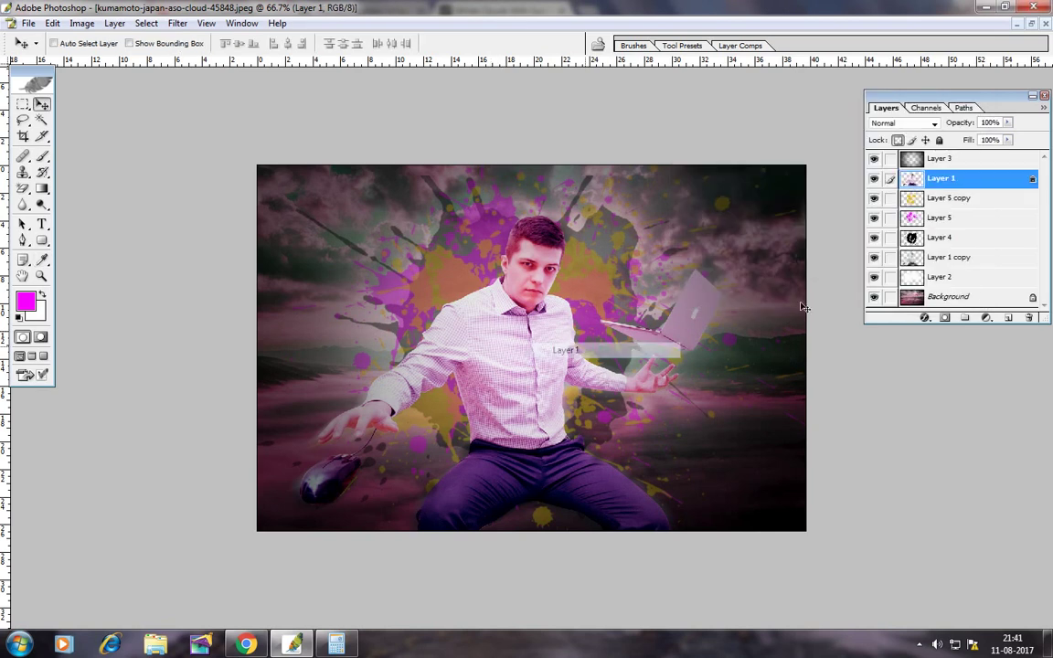
click(114, 22)
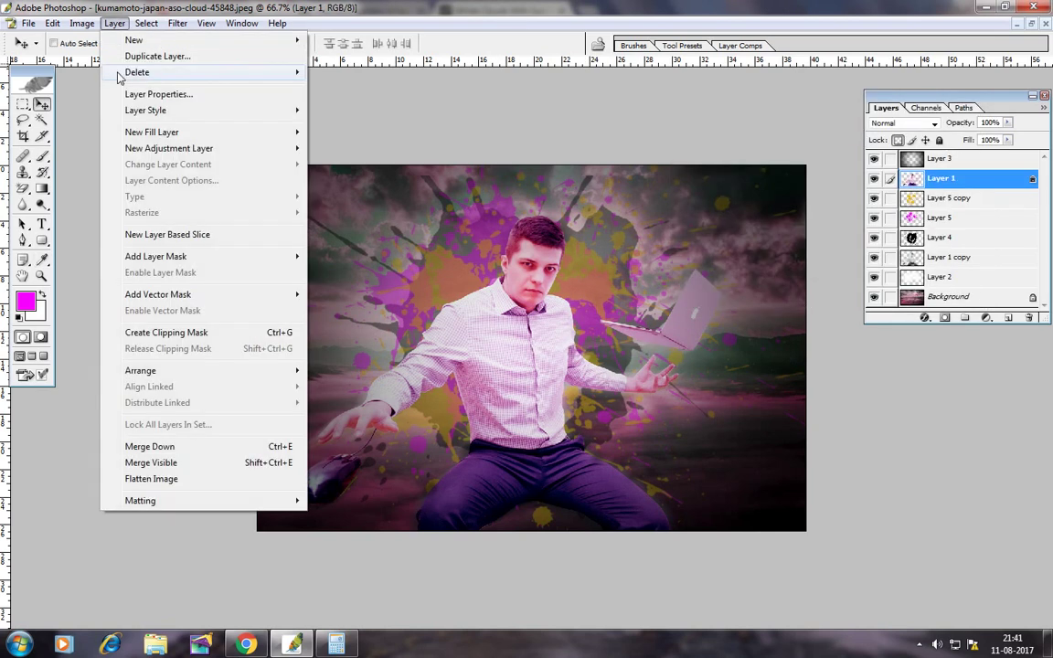
click(128, 56)
click(645, 285)
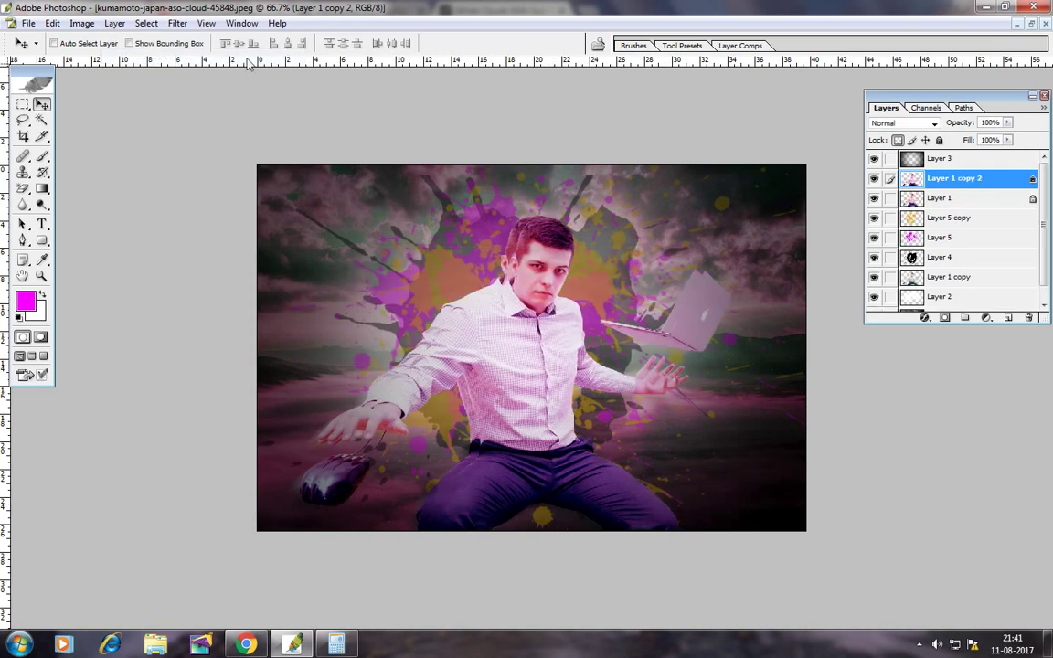
click(115, 23)
mouse_move(81, 23)
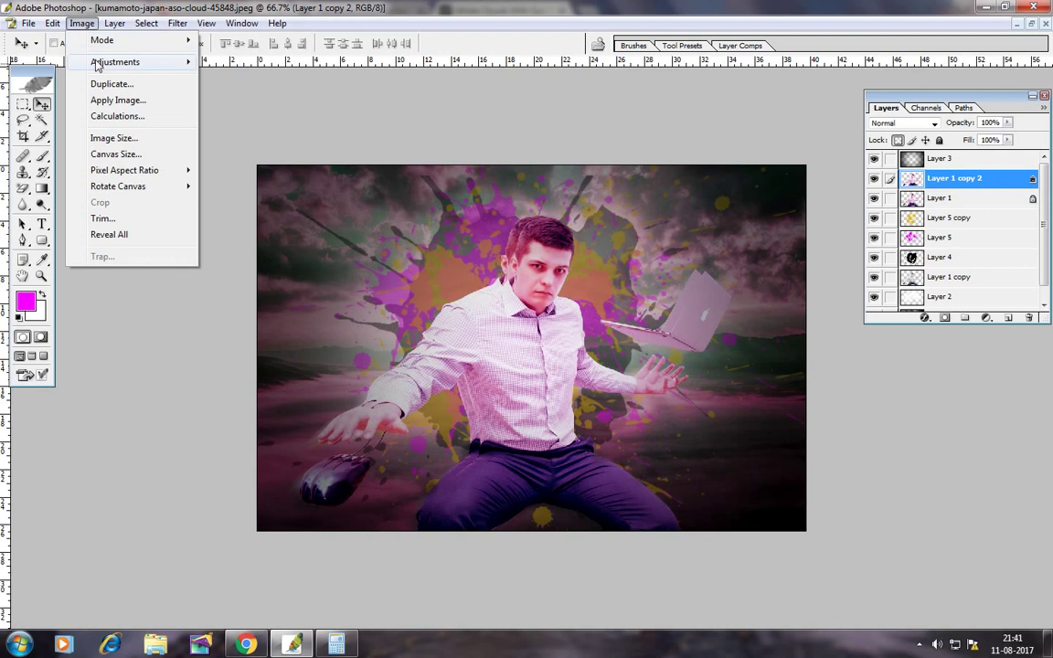
mouse_move(116, 62)
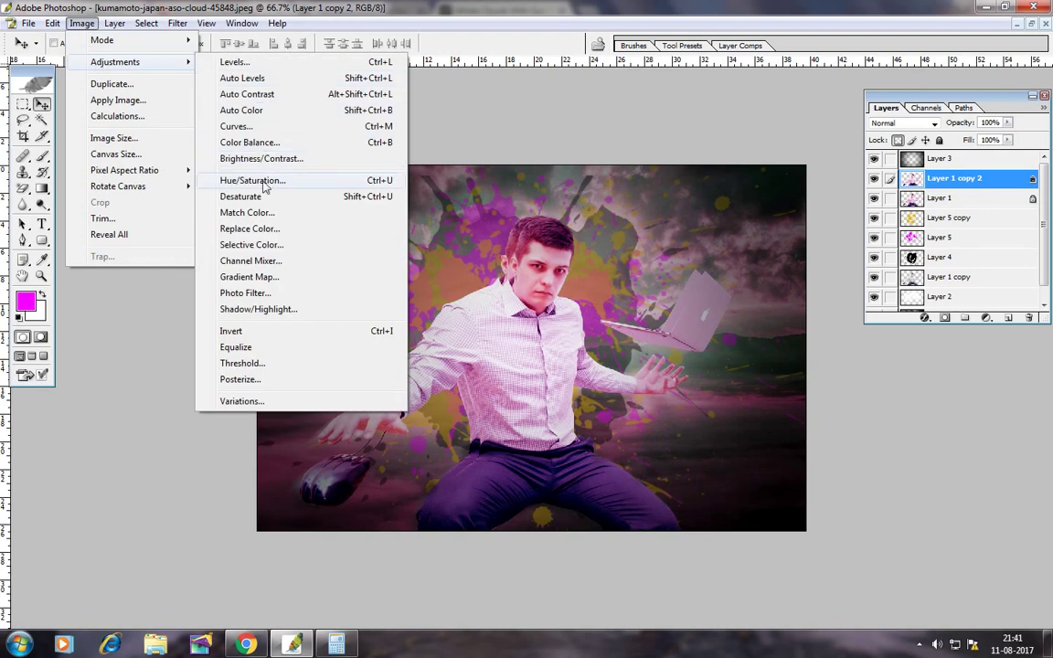
click(264, 182)
drag(795, 228, 723, 228)
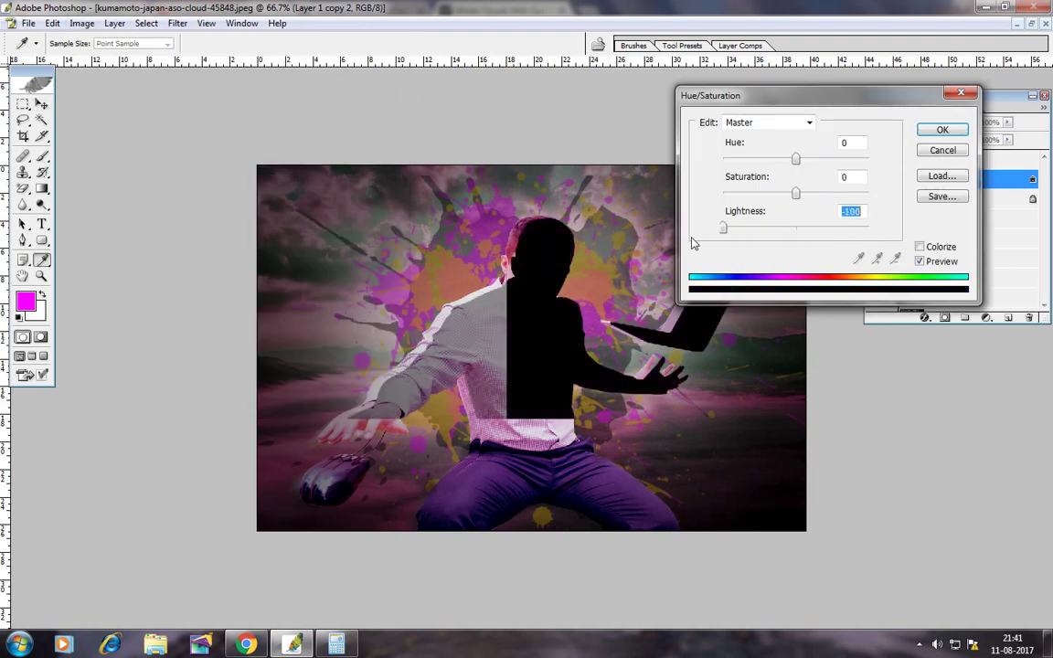
click(942, 130)
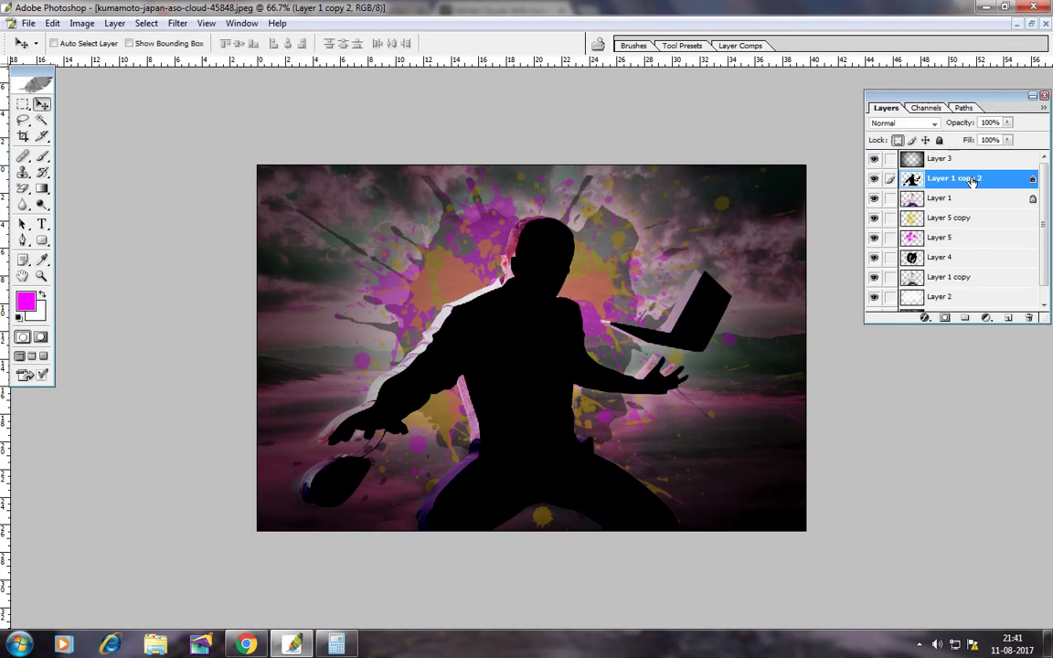
- Move the black silhouette below Layer 1 and offset it to outline the man
drag(961, 180, 960, 206)
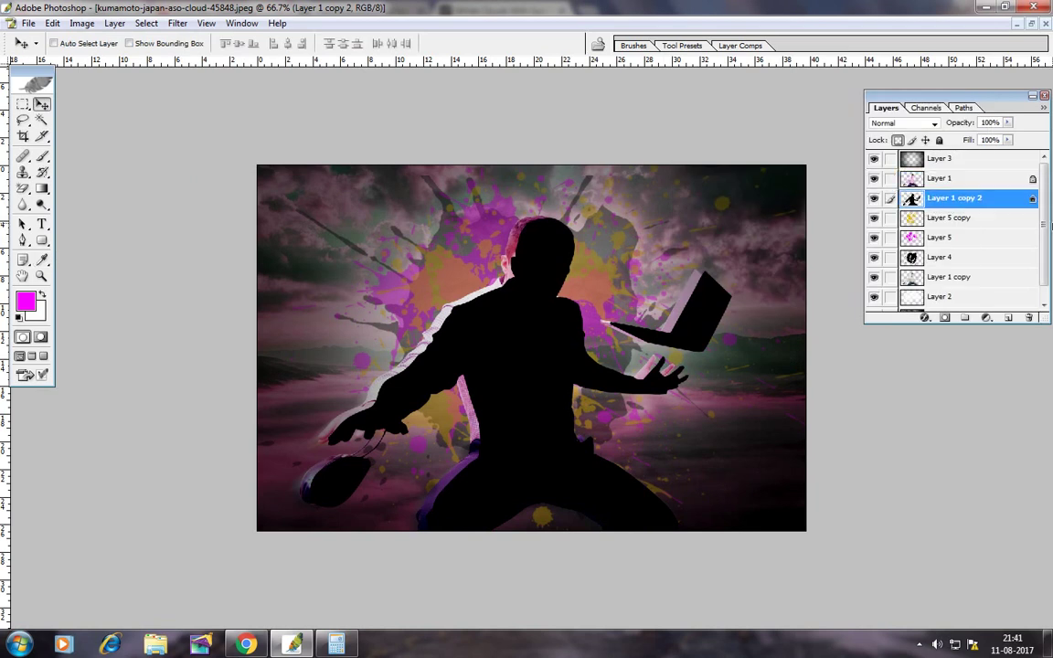
mouse_move(604, 339)
mouse_down()
mouse_move(601, 320)
mouse_move(602, 335)
mouse_up()
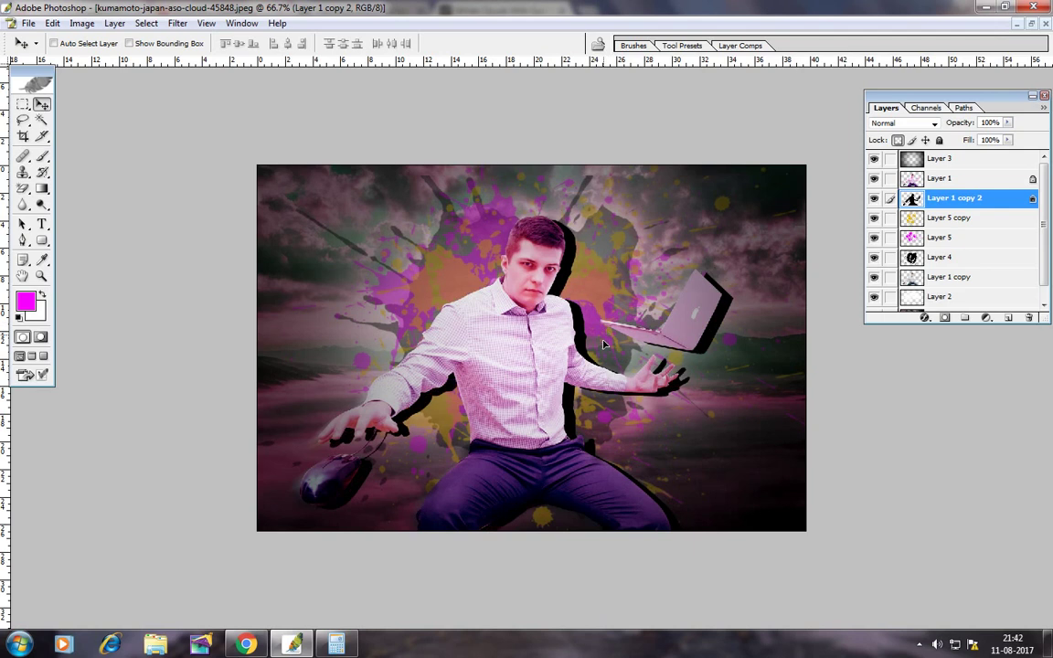
drag(602, 334, 593, 324)
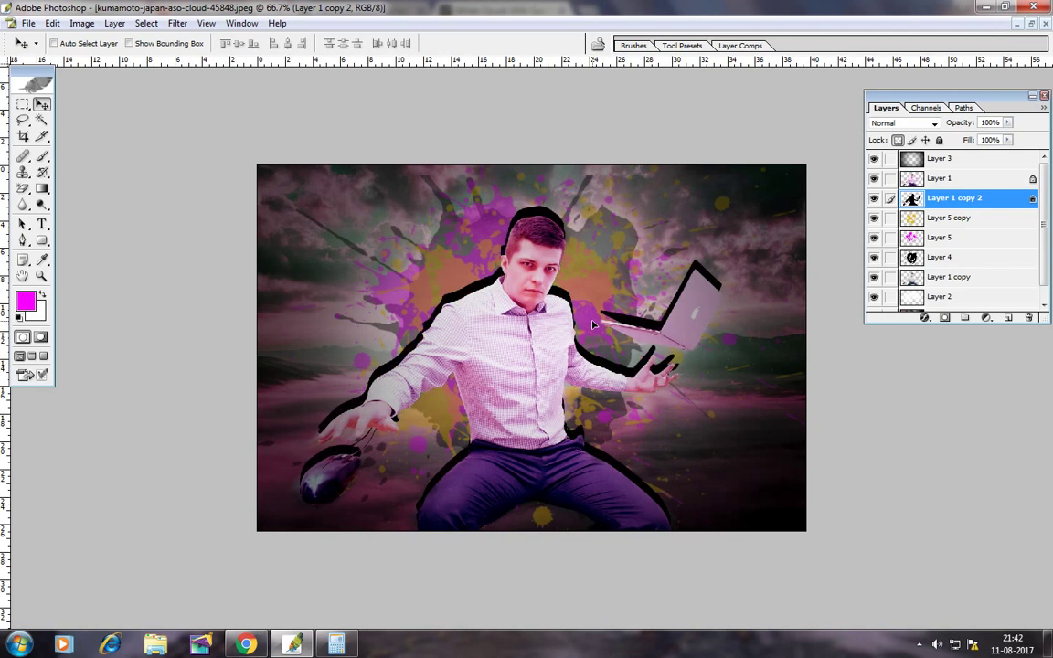
- Duplicate the black silhouette as Layer 1 copy 3 and shift it down-right
click(114, 22)
click(138, 52)
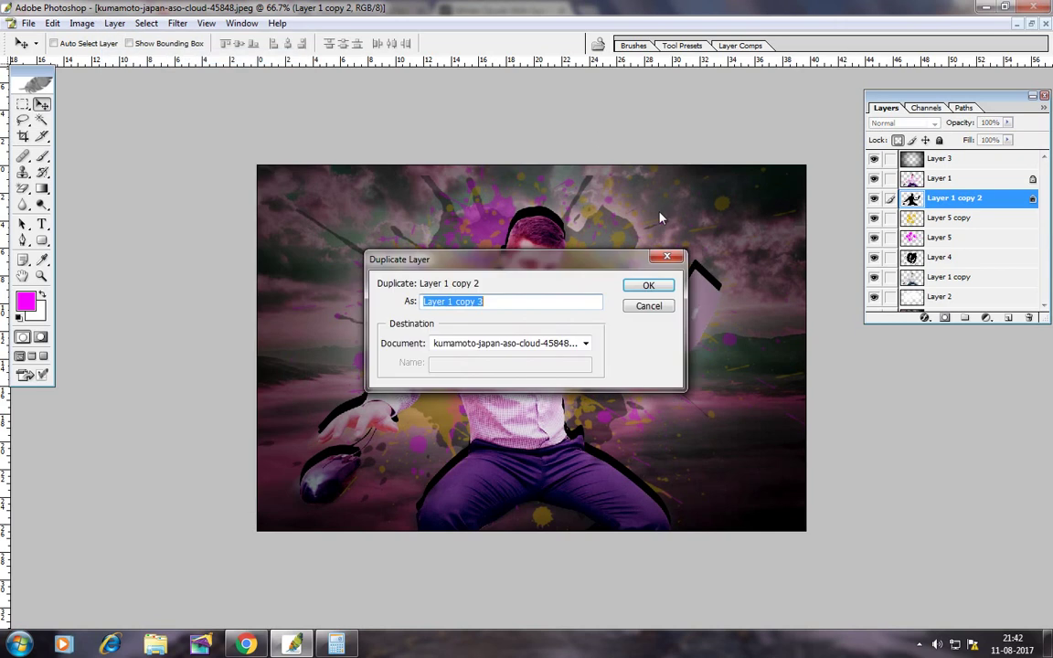
click(647, 286)
drag(553, 300, 566, 313)
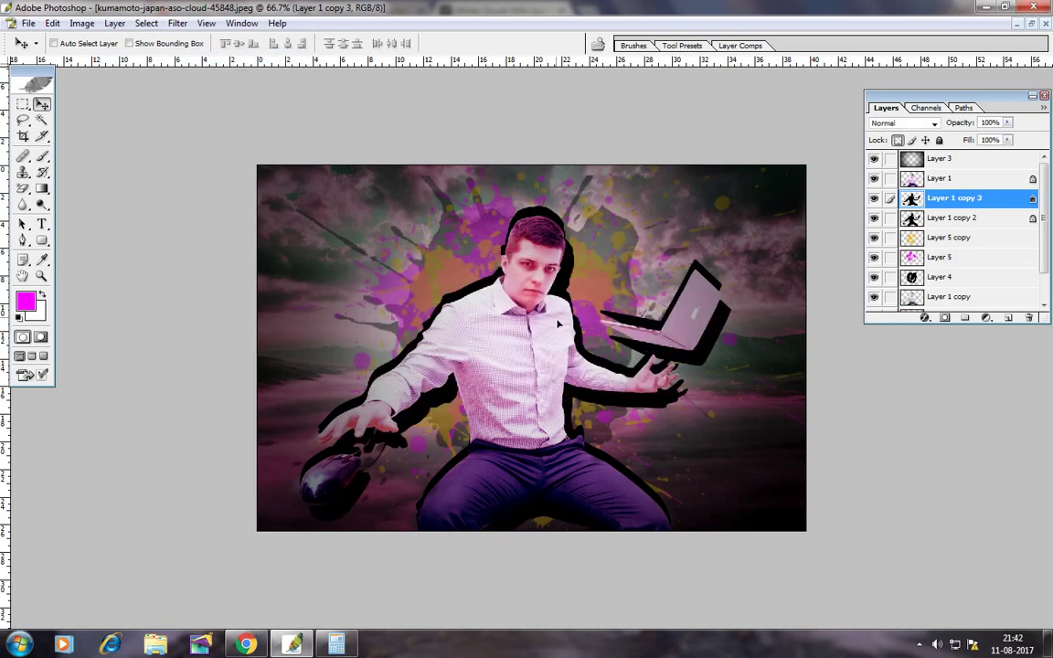
- Fade Layer 1 copy 3 to 36% opacity and nudge it right of the man
click(1007, 123)
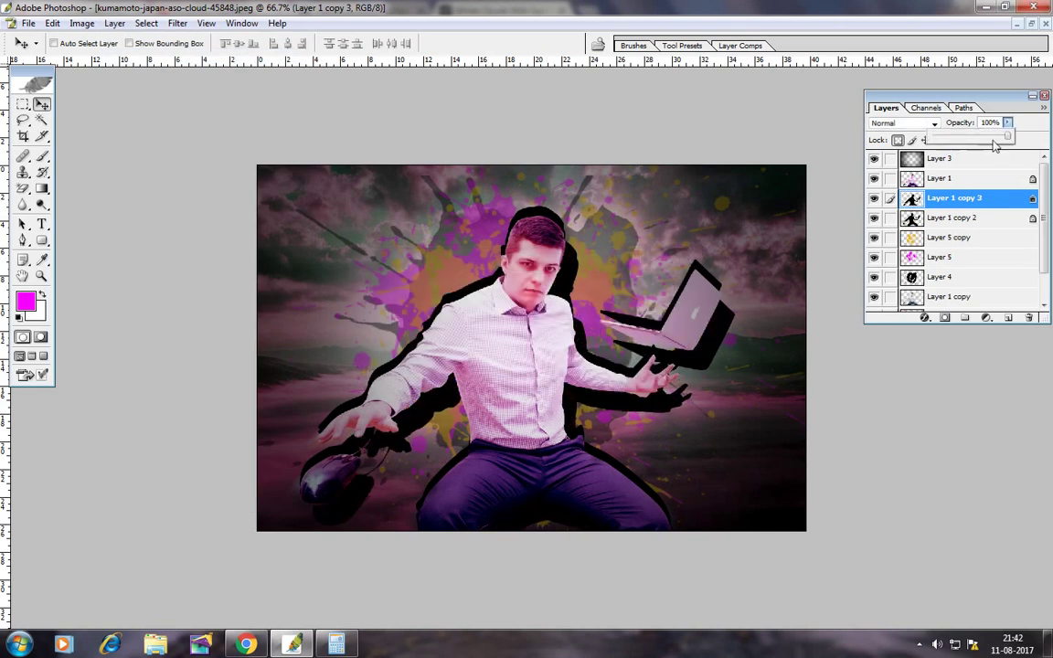
drag(1009, 136, 961, 138)
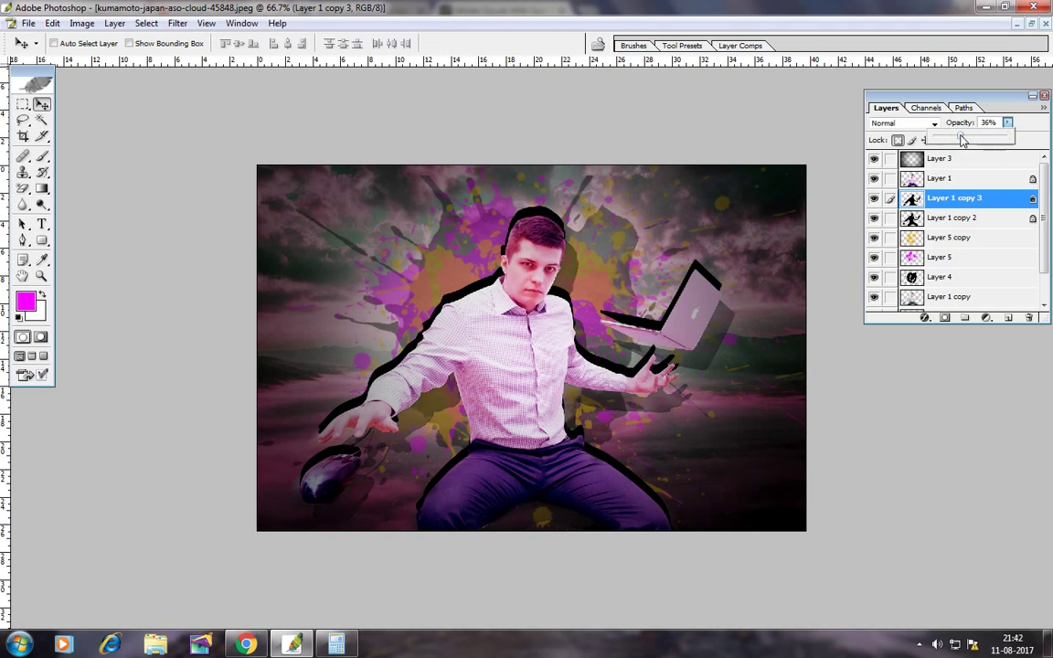
click(643, 356)
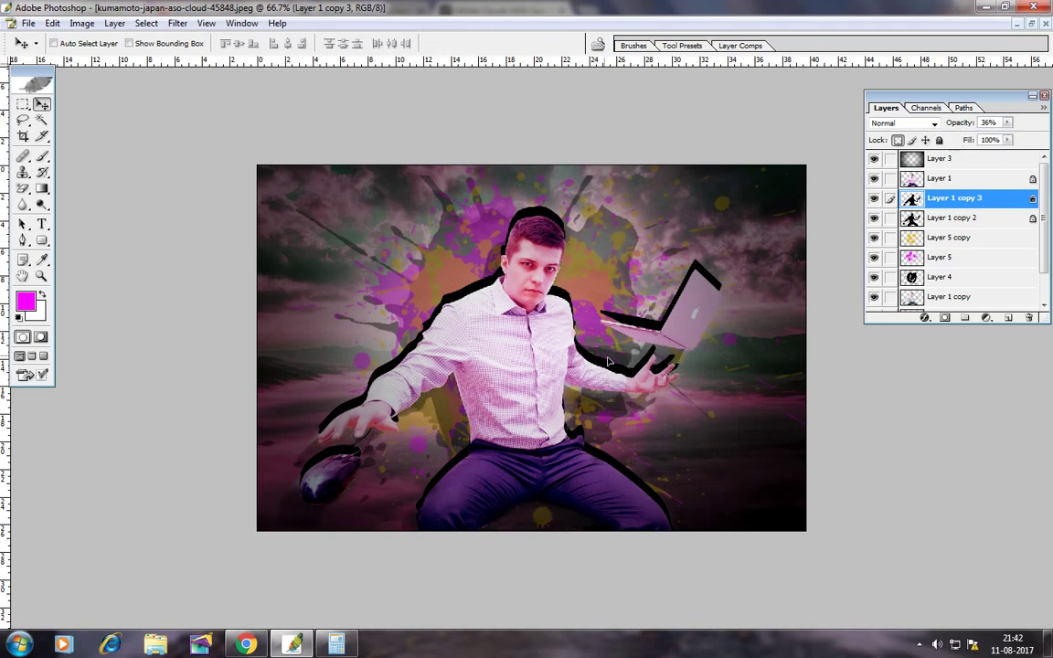
drag(638, 357, 642, 344)
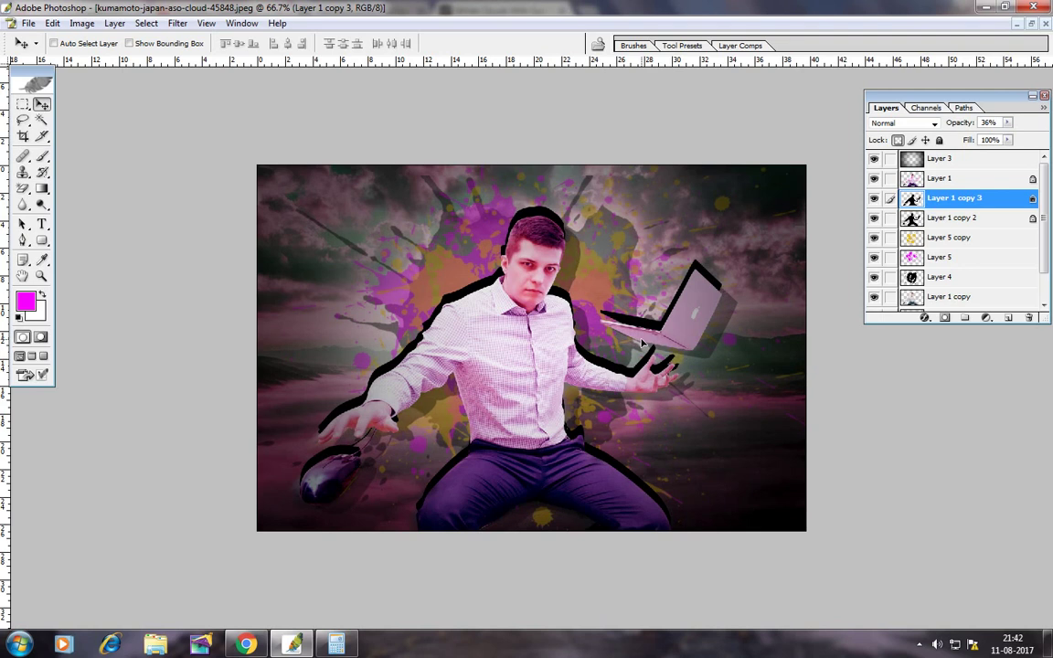
drag(642, 343, 655, 350)
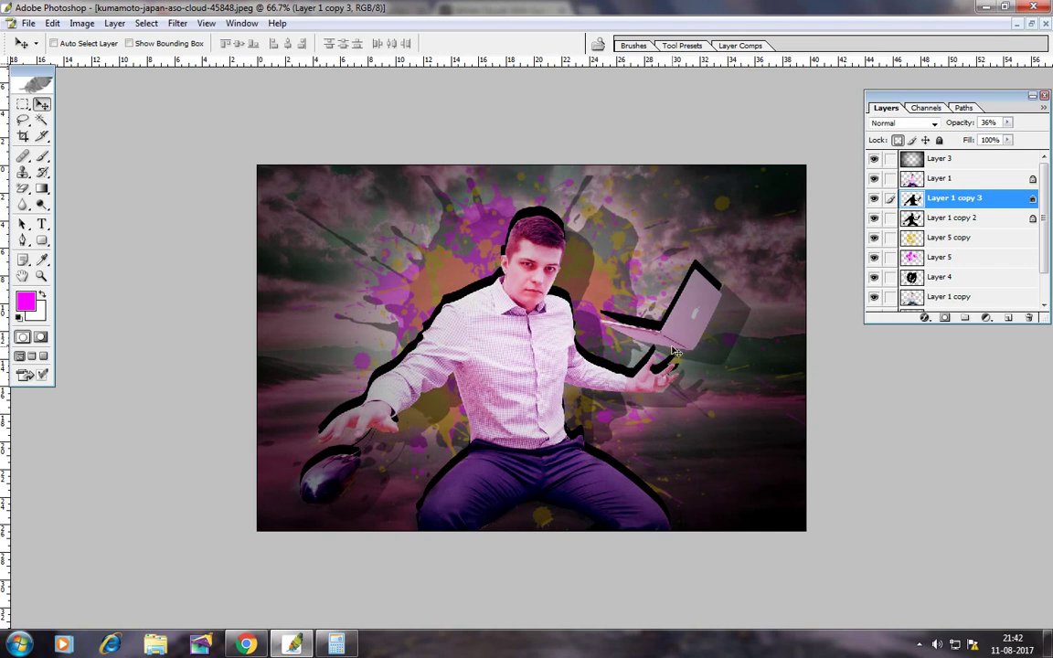
click(141, 23)
- Duplicate the faded silhouette, move the copy up-left, and toggle its transparency lock
click(147, 57)
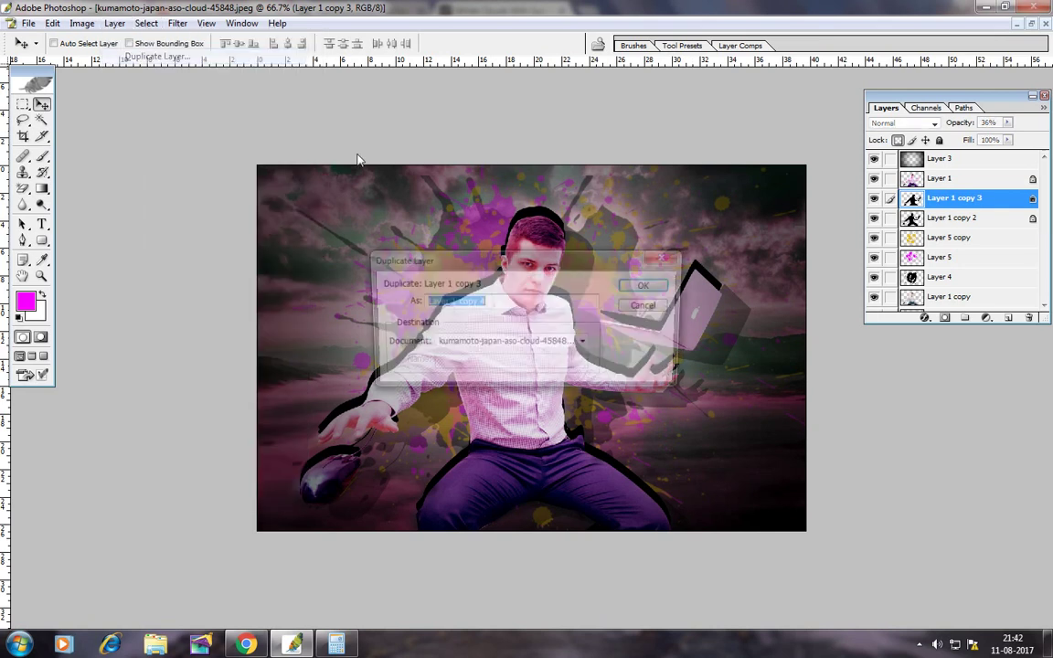
key(Return)
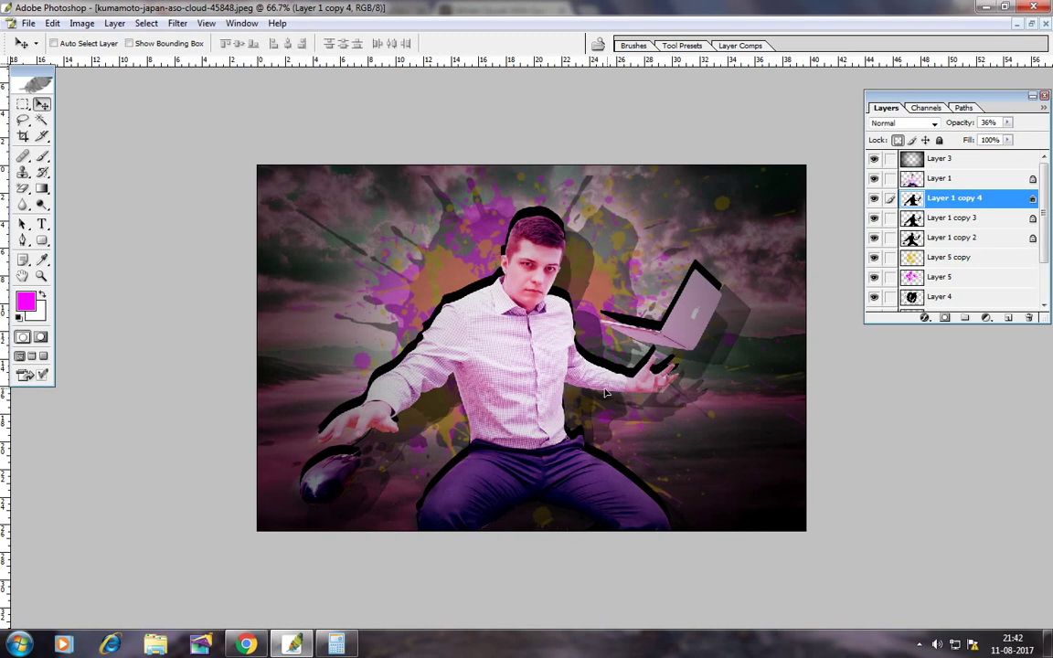
drag(605, 393, 585, 357)
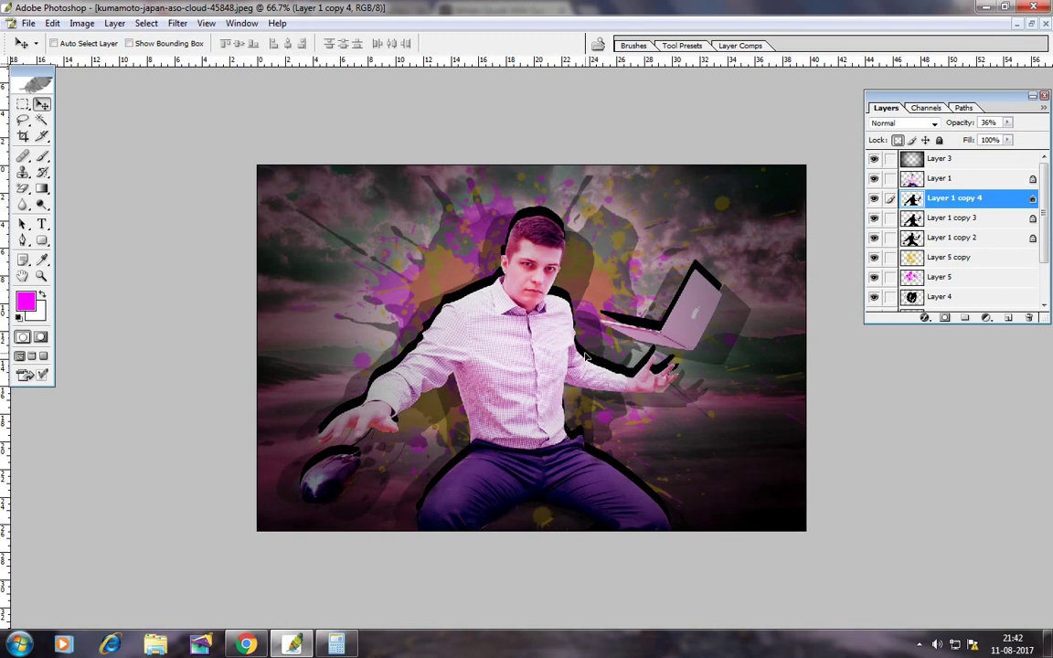
click(898, 140)
- Fill the silhouette copy with yellow E4FF00 foreground colour
click(26, 300)
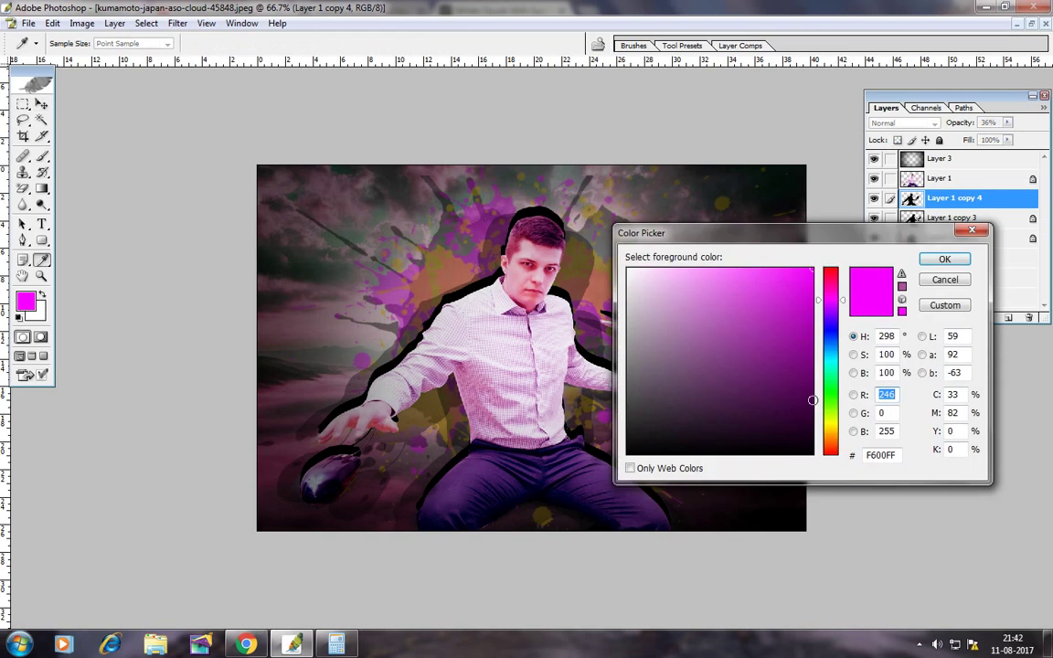
click(830, 421)
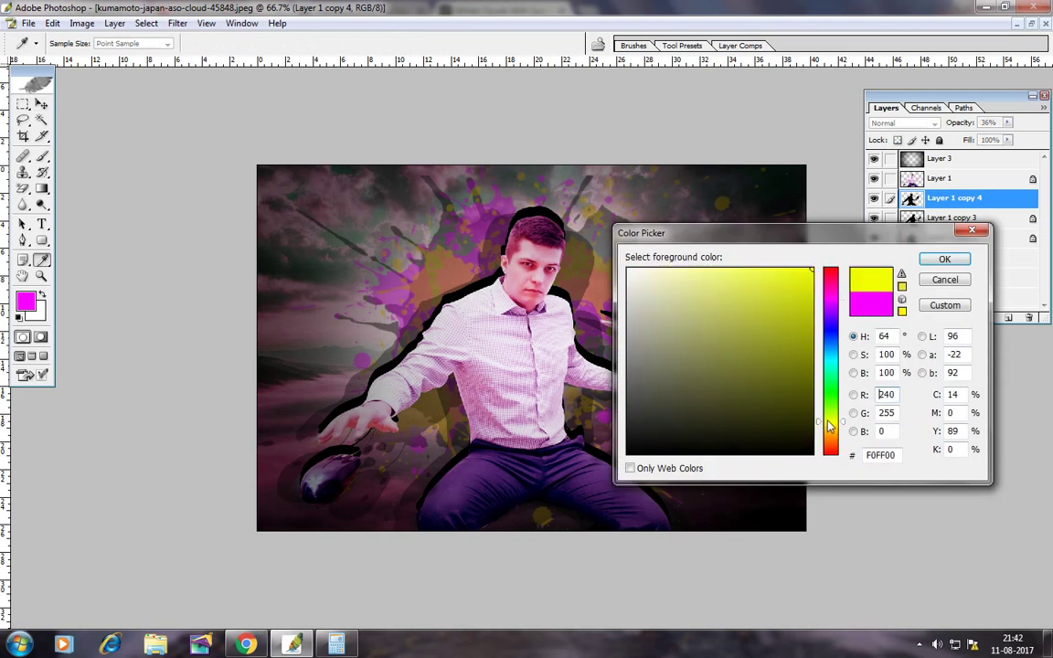
click(945, 263)
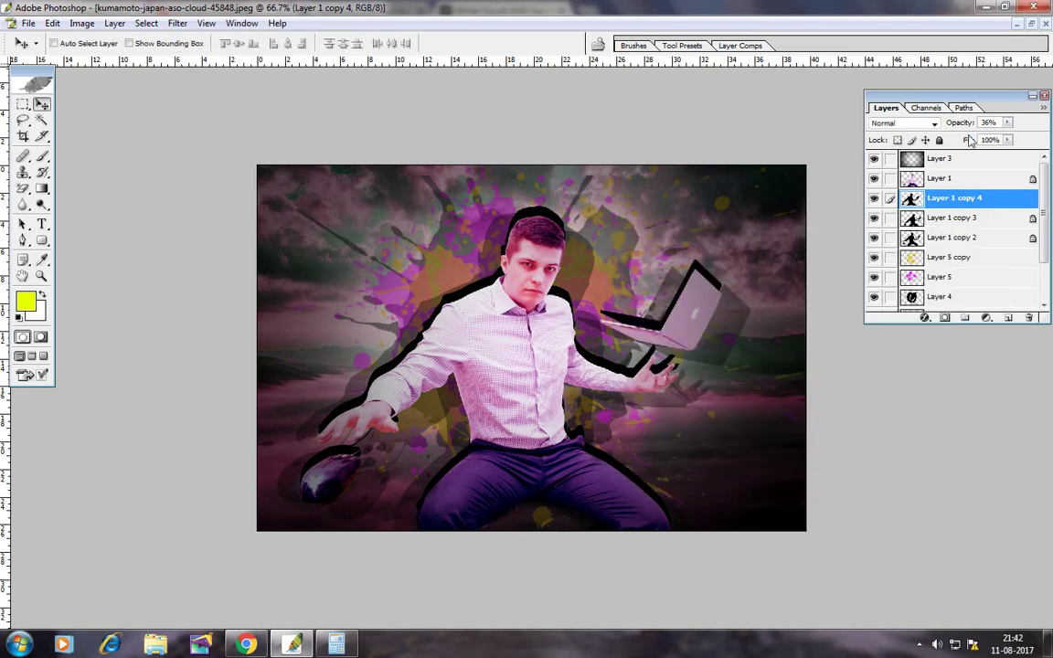
click(52, 23)
click(74, 256)
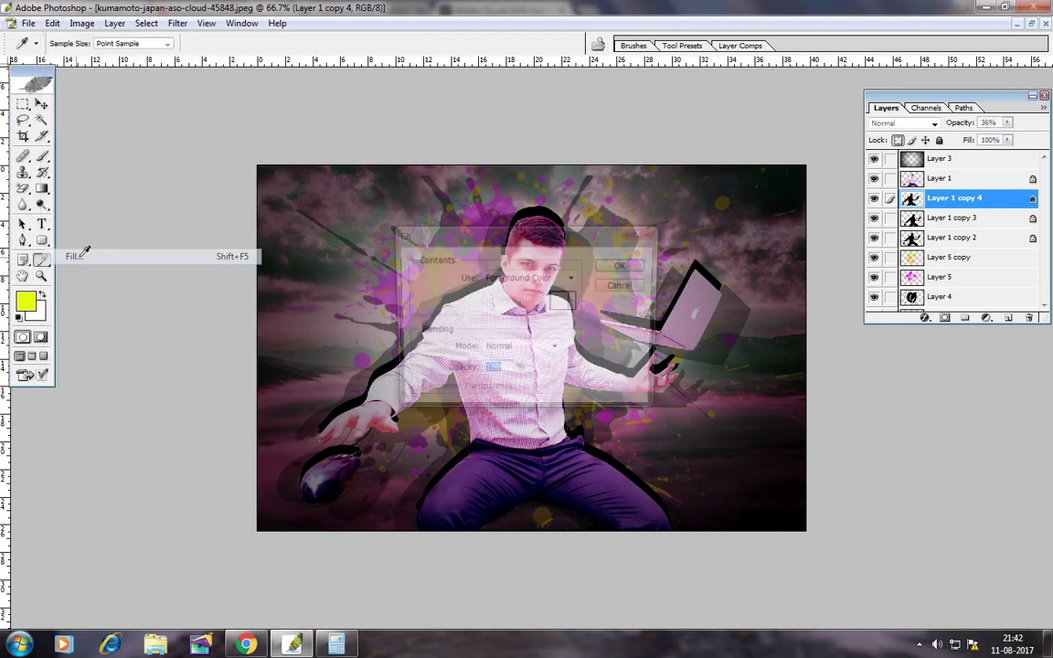
click(622, 266)
key(v)
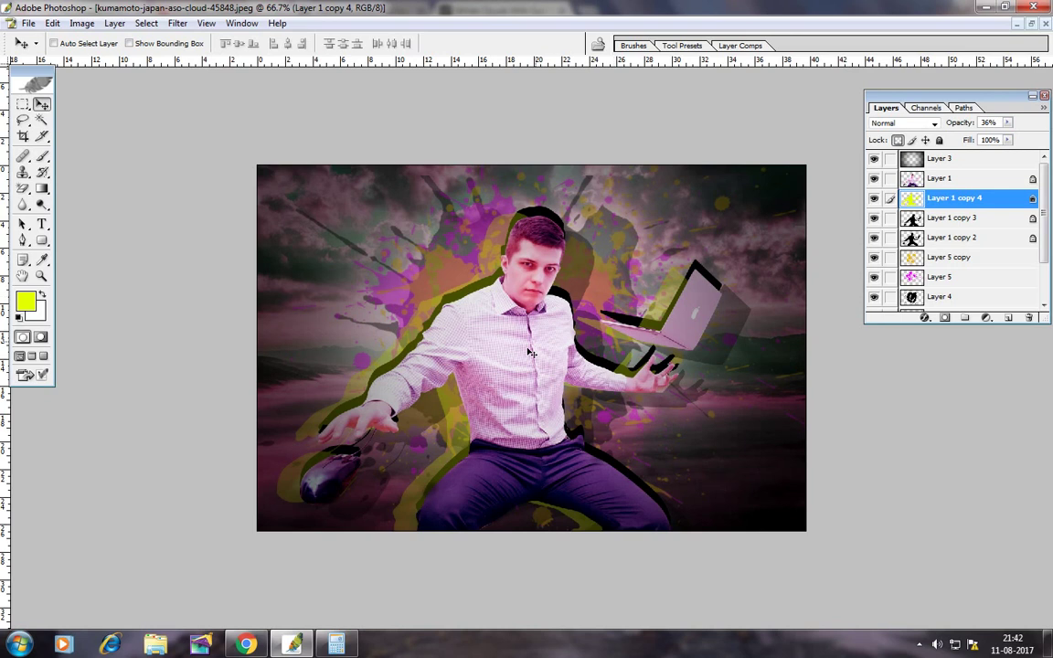
- Shift the yellow silhouette up and left, then select Layer 1
drag(528, 352, 508, 340)
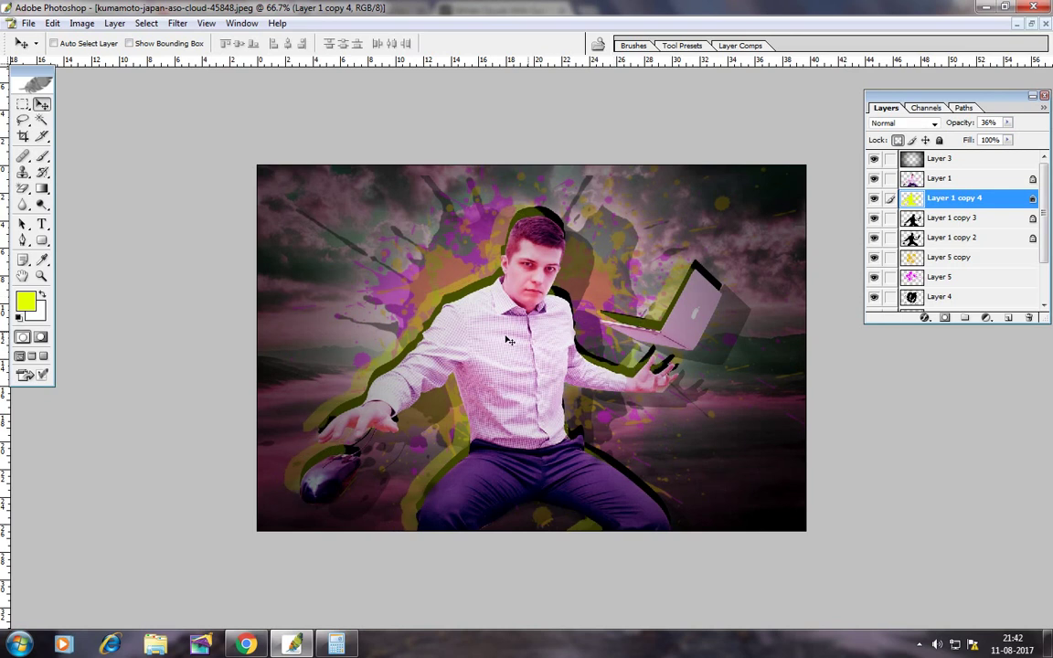
right_click(508, 340)
click(509, 354)
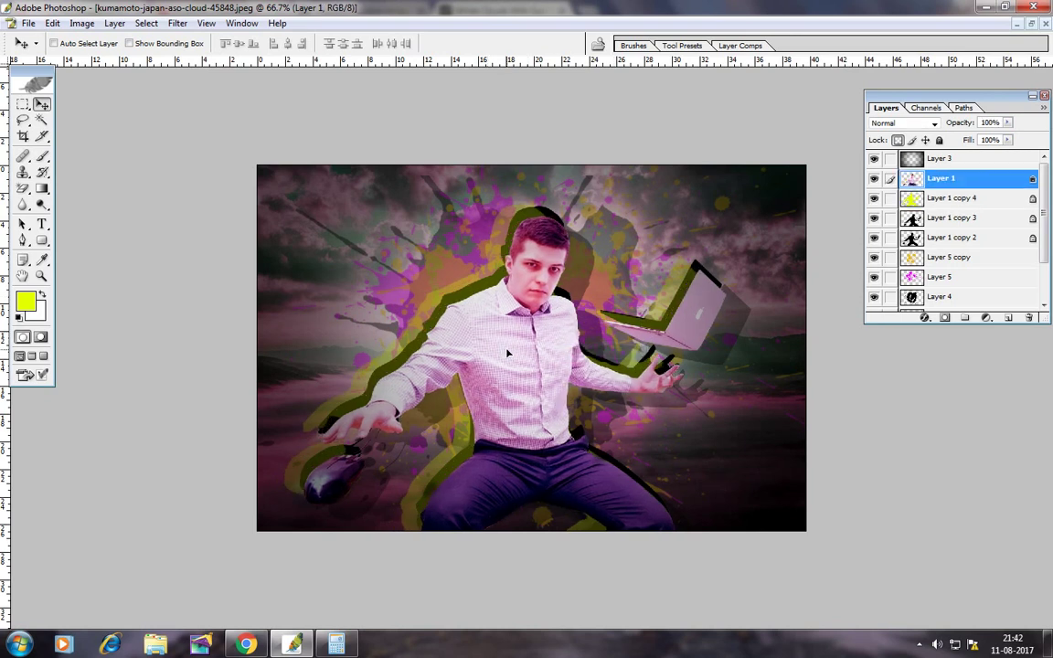
- Give Layer 1 a thicker yellow outside Stroke layer style around the man, laptop and mouse
click(114, 23)
mouse_move(145, 110)
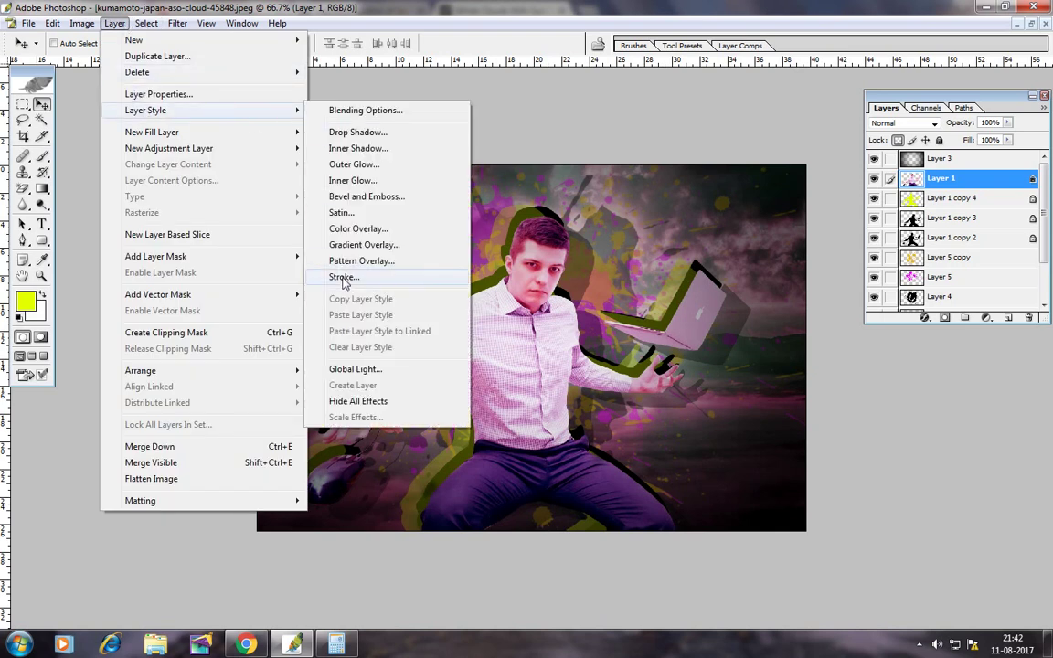
click(343, 277)
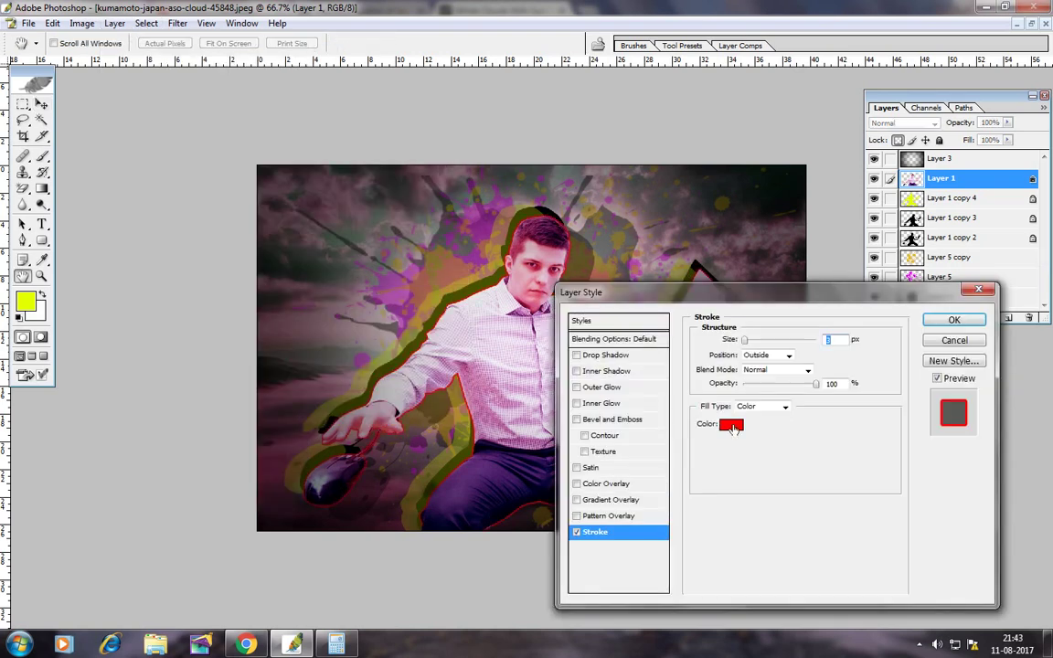
click(731, 425)
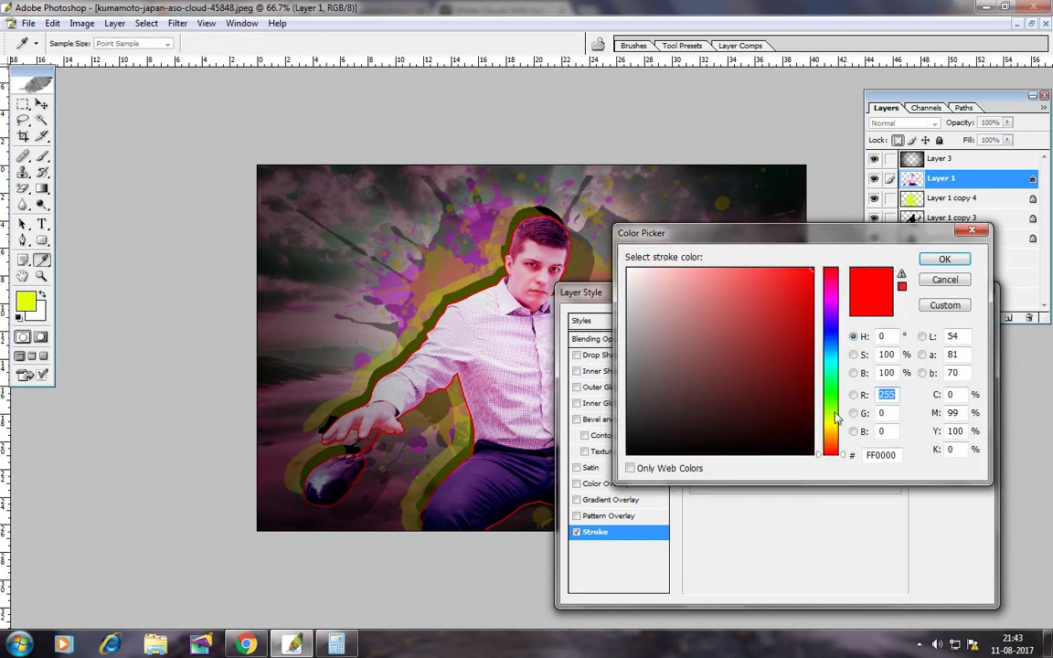
drag(836, 418, 835, 425)
click(802, 308)
mouse_move(801, 308)
mouse_down()
mouse_move(801, 333)
mouse_move(807, 280)
mouse_up()
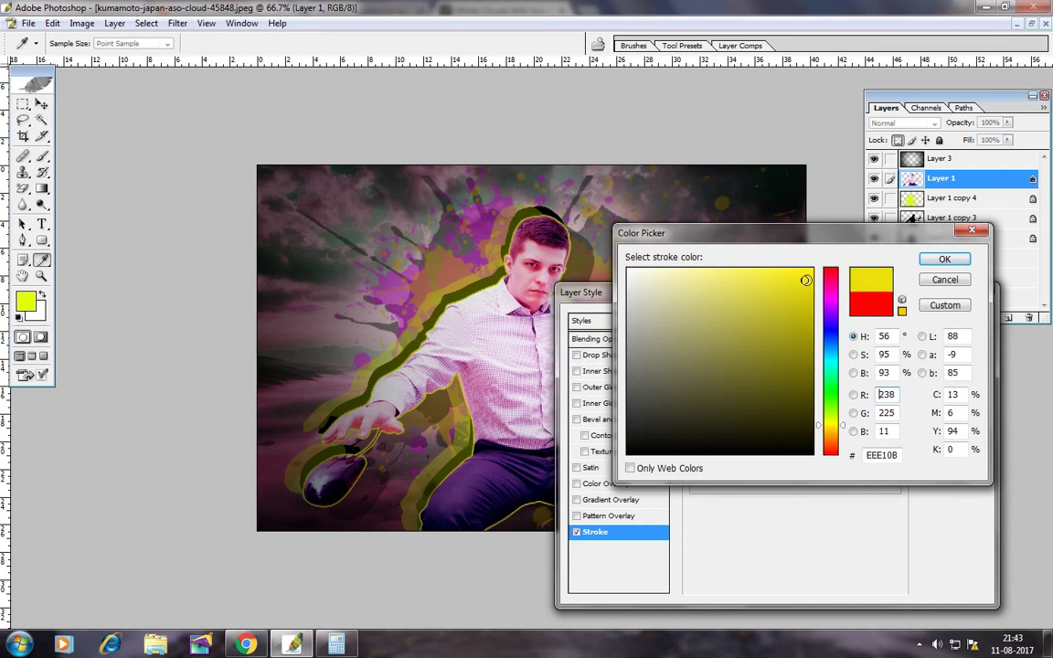
click(944, 260)
mouse_move(746, 340)
mouse_down()
mouse_move(759, 341)
mouse_move(748, 342)
mouse_up()
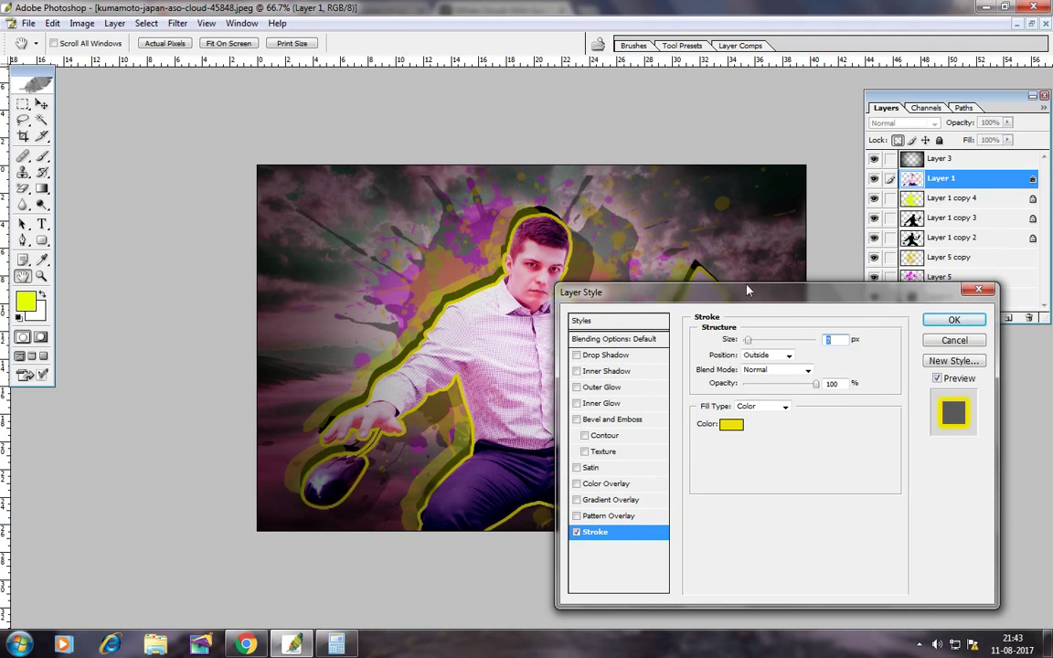
mouse_move(747, 290)
mouse_down()
mouse_move(91, 97)
mouse_move(123, 82)
mouse_up()
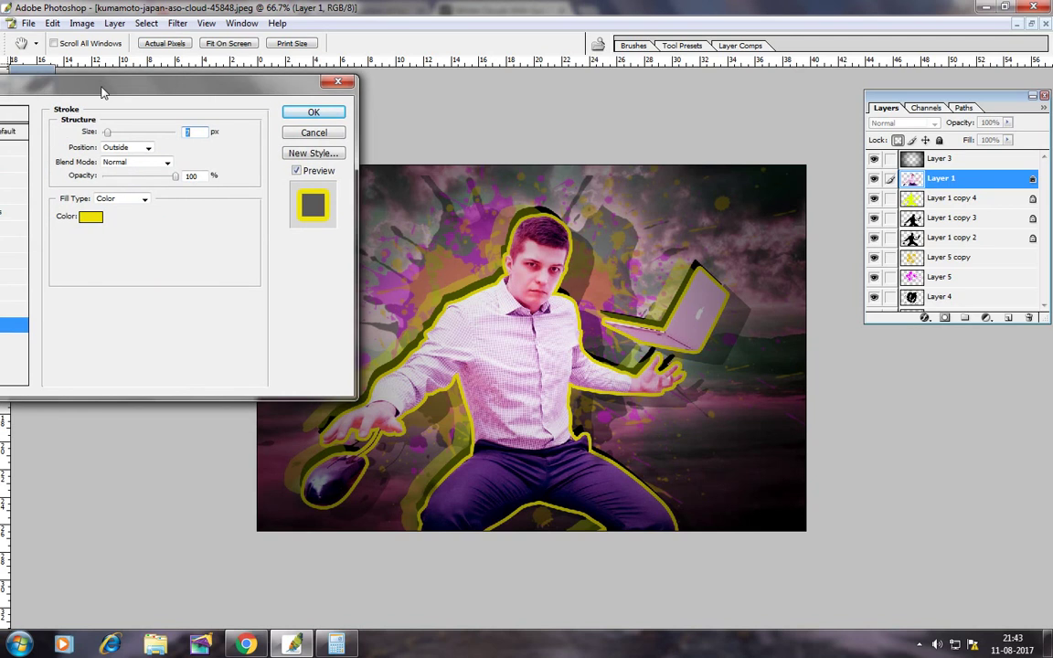
click(327, 117)
key(f)
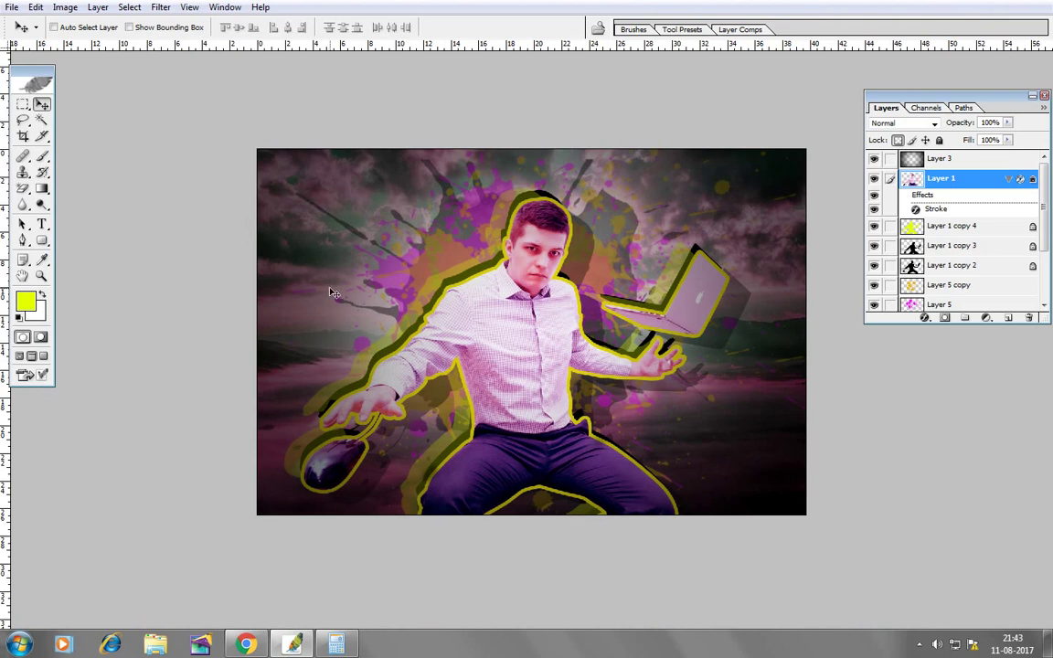
- Save the composite under the name 'design' with JPEG format, reaching JPEG Options at Quality 12
click(12, 8)
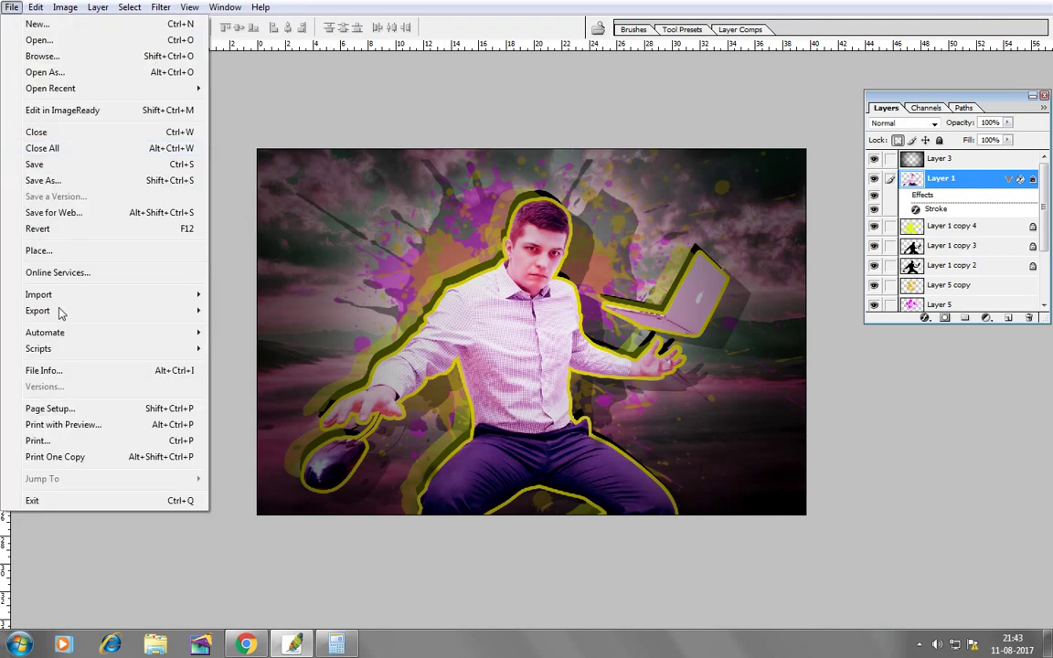
click(41, 180)
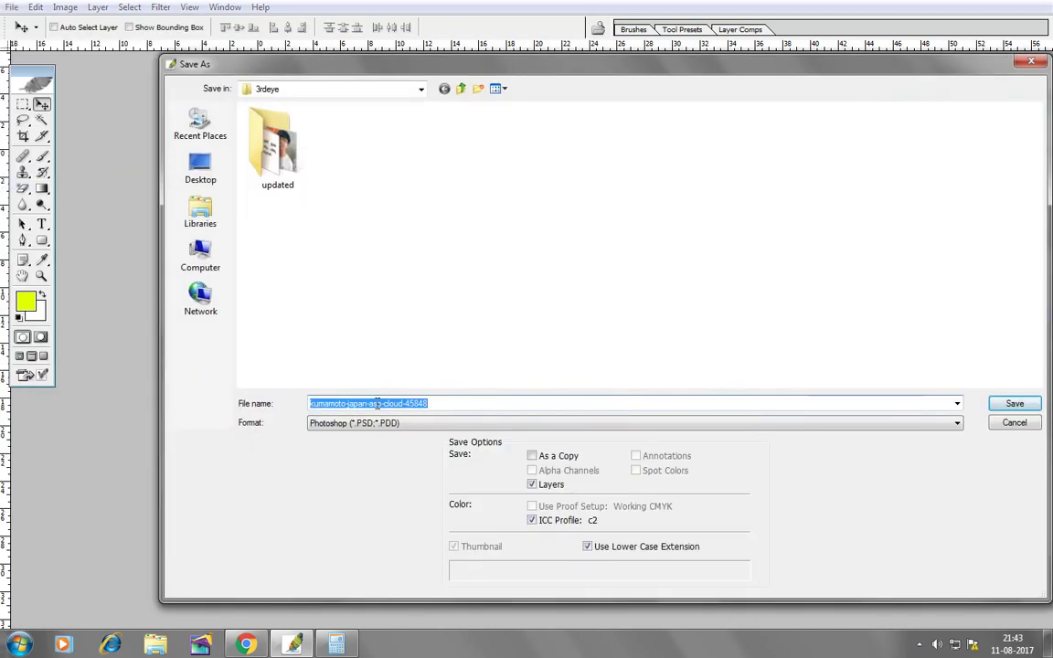
text(design)
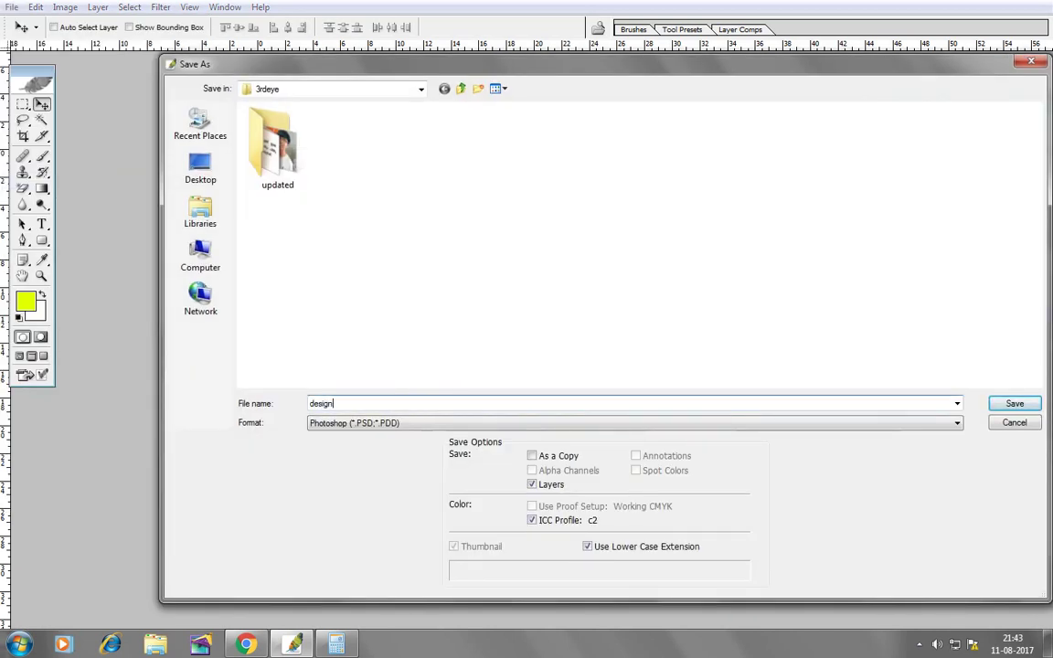
click(352, 422)
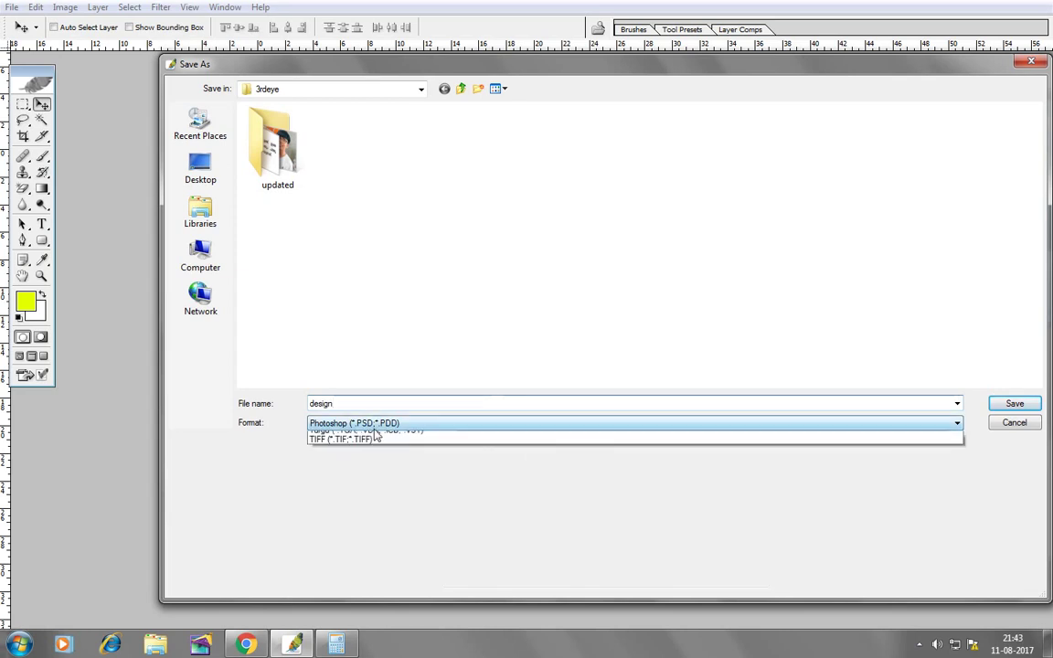
click(348, 494)
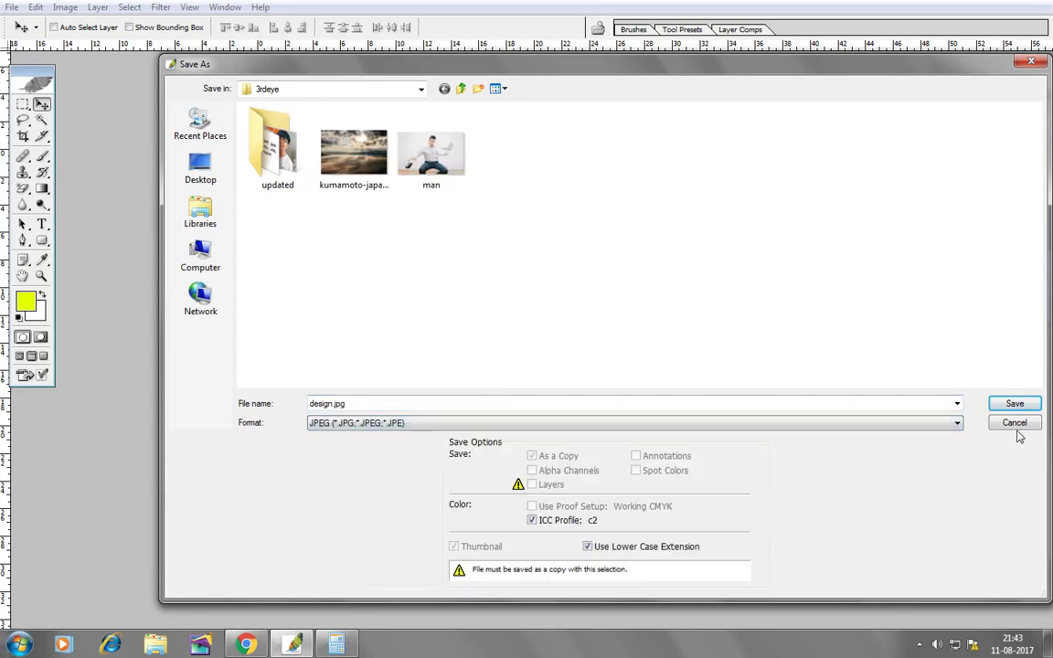
click(1015, 403)
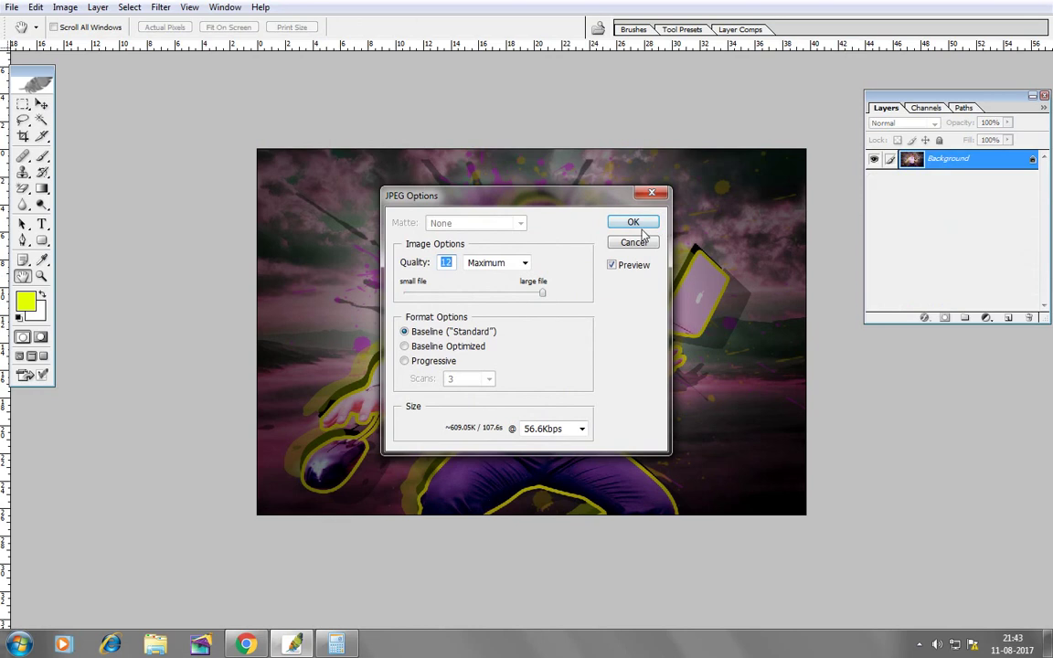